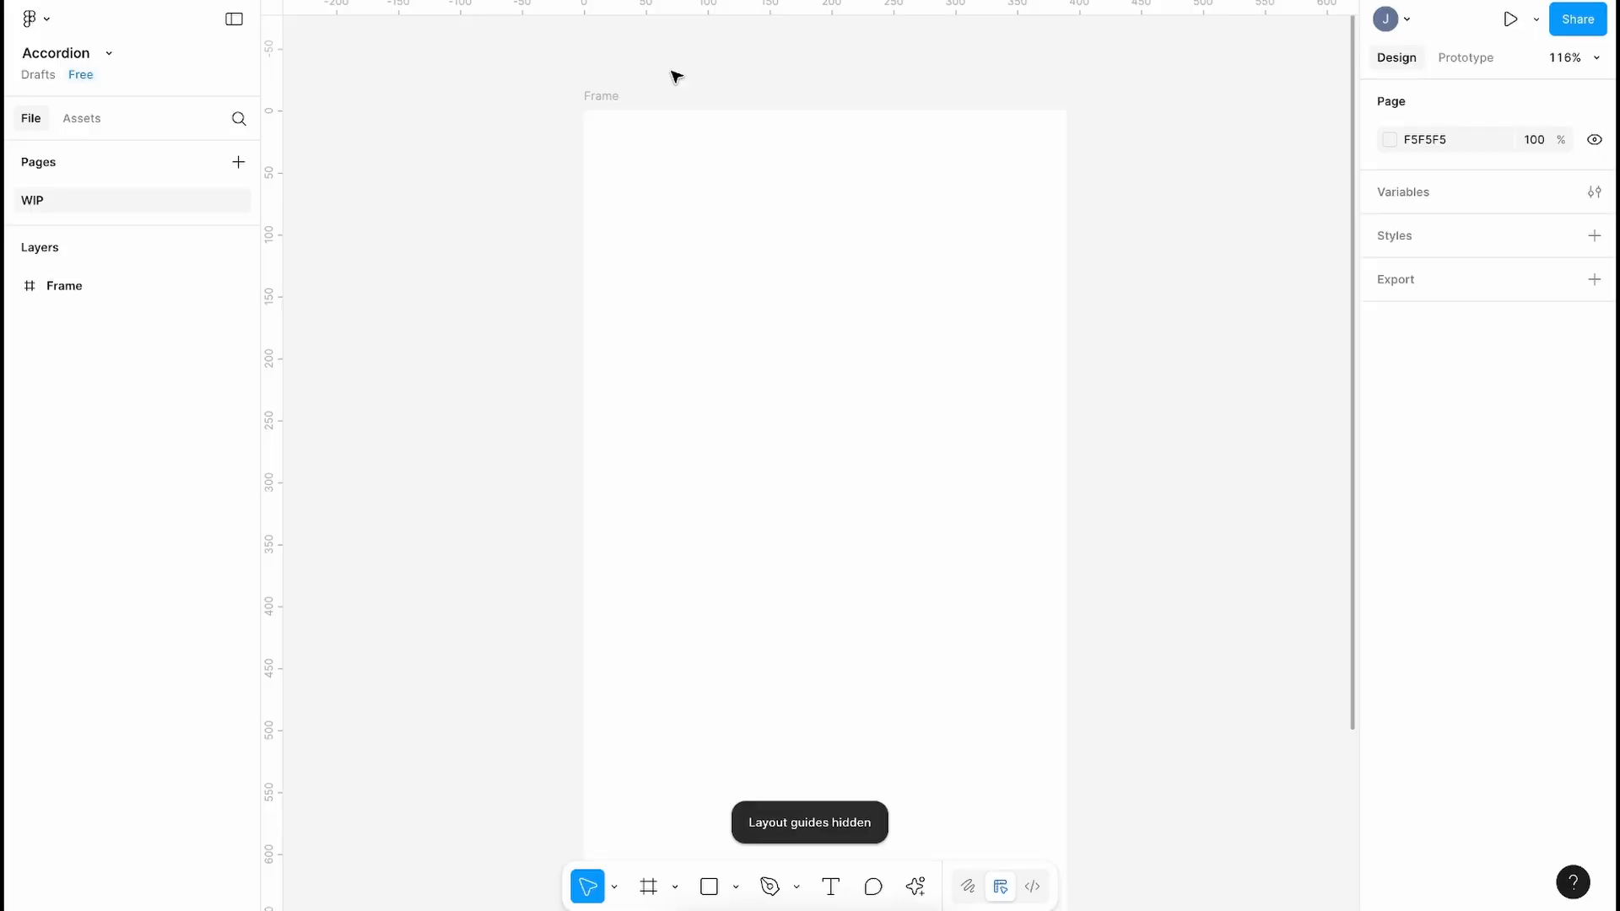
# Step: Add an 'Accordion title' text layer inside the frame
pyautogui.hotkey('ctrl', 'shift', '4')
pyautogui.hotkey('ctrl', 'shift', '4')
pyautogui.press('t')
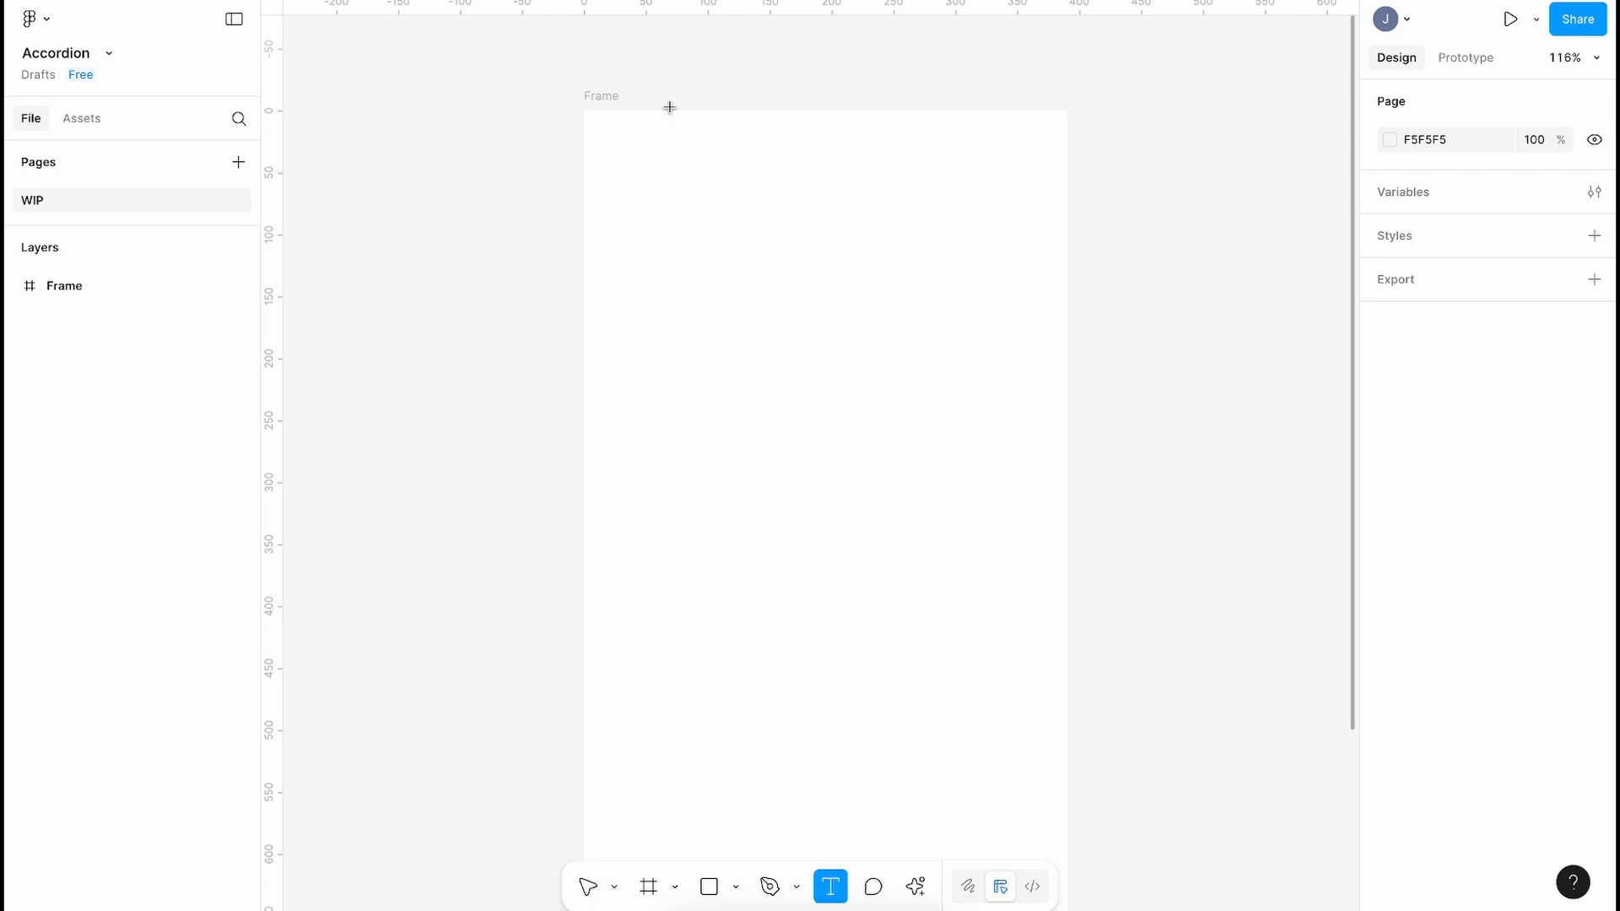
pyautogui.click(648, 239)
pyautogui.write('Accordion title')
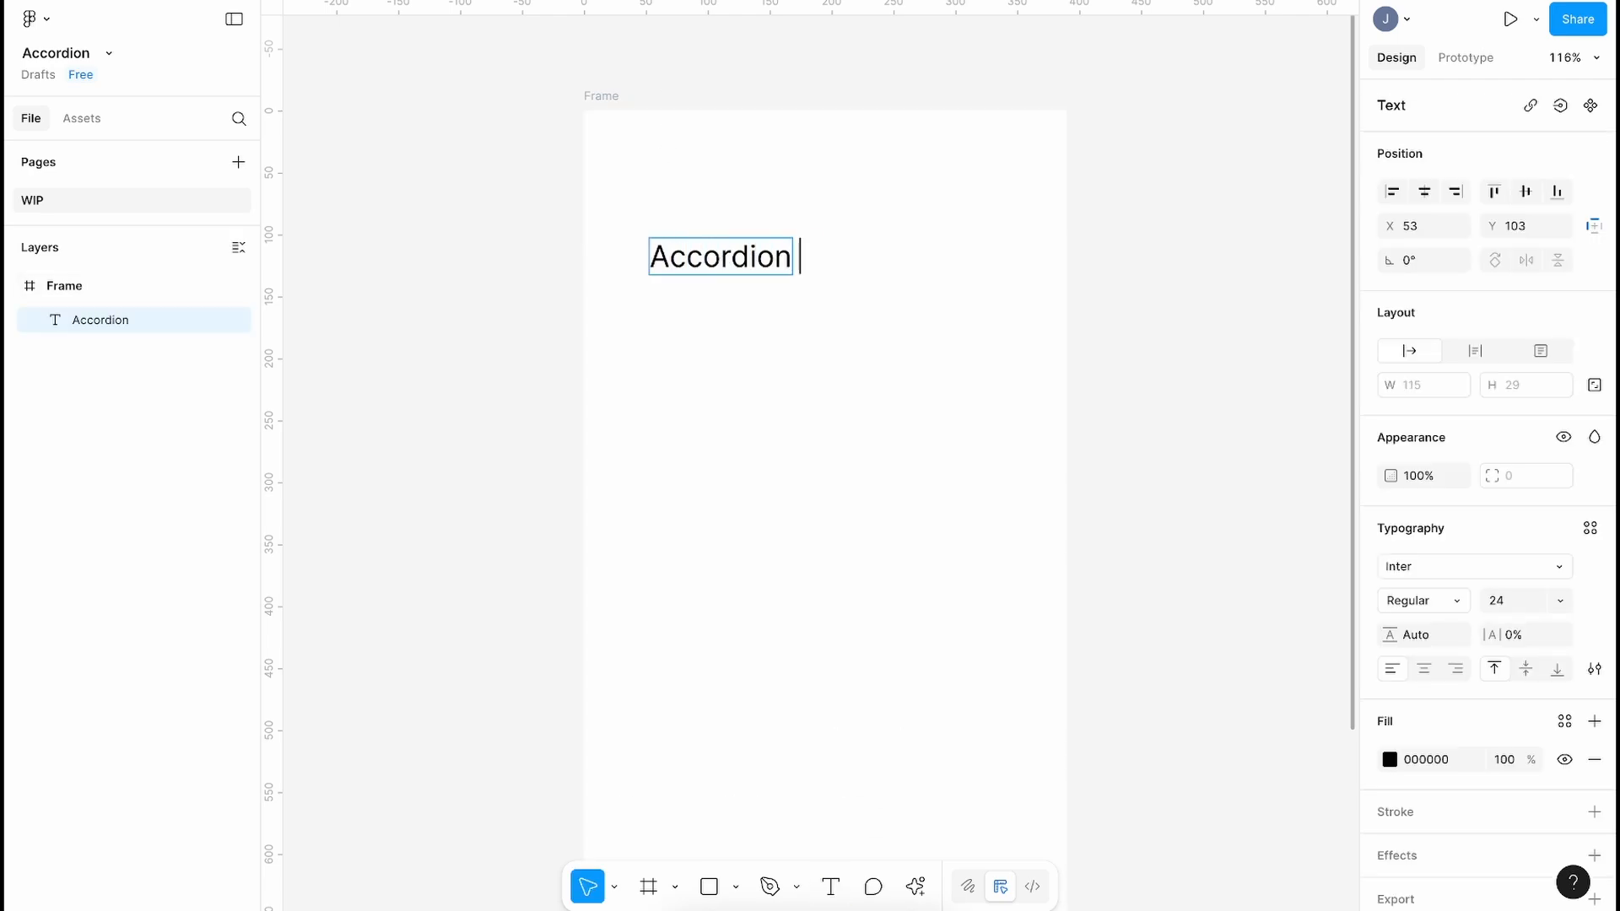
pyautogui.press('Escape')
# Step: Align the title to the first layout-grid column's left edge at X 32
pyautogui.hotkey('shift', 'g')
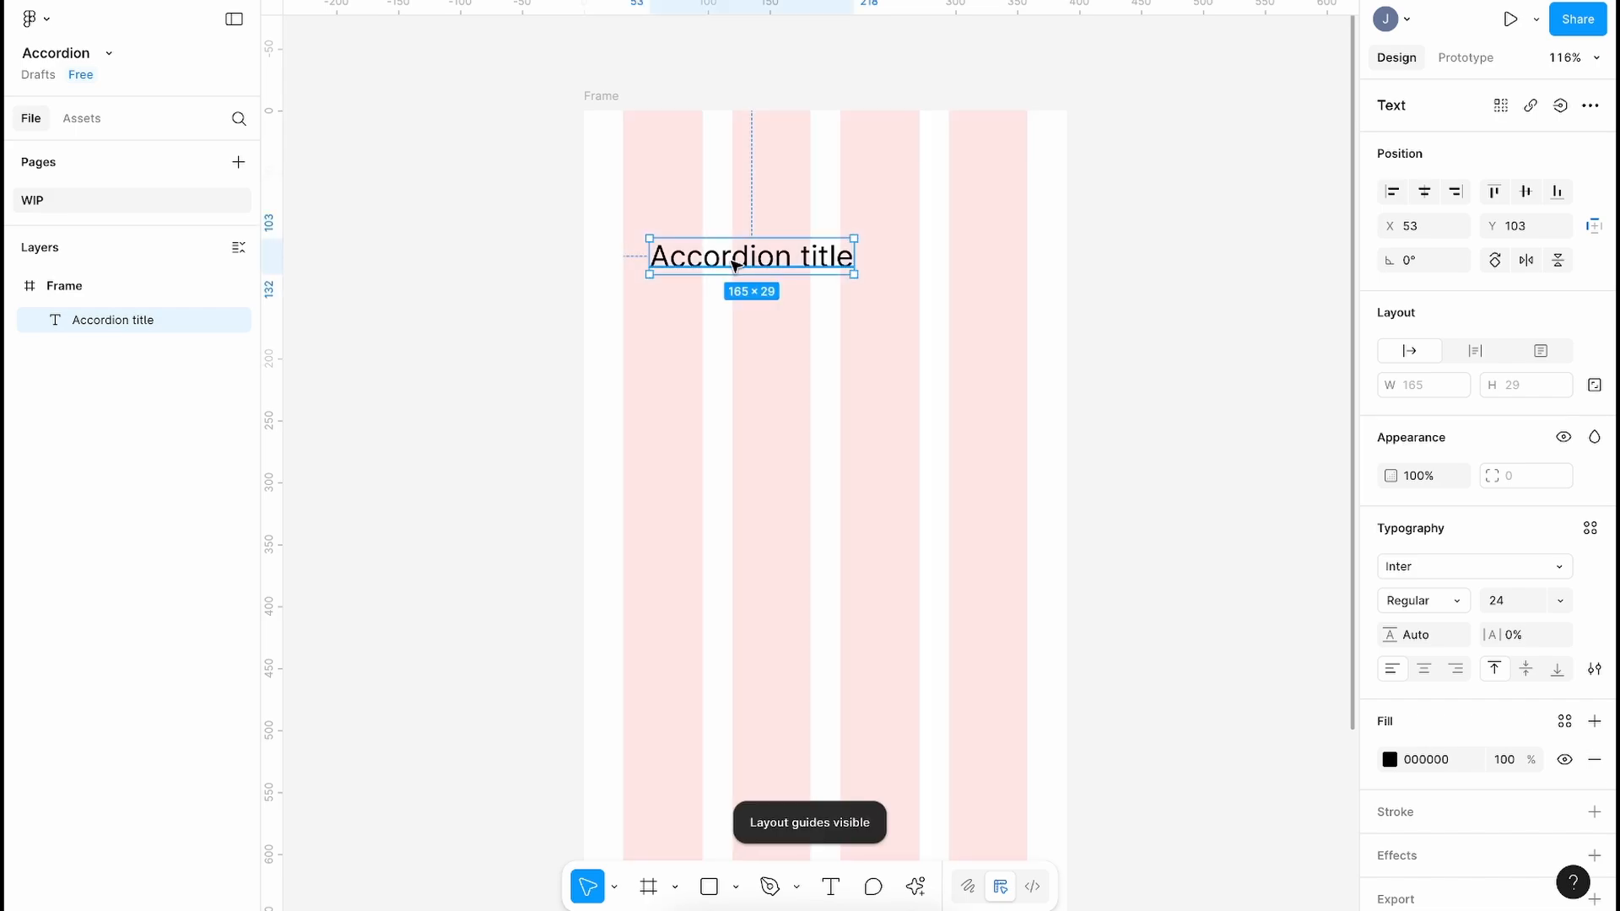
pyautogui.moveTo(732, 261); pyautogui.dragTo(707, 261)
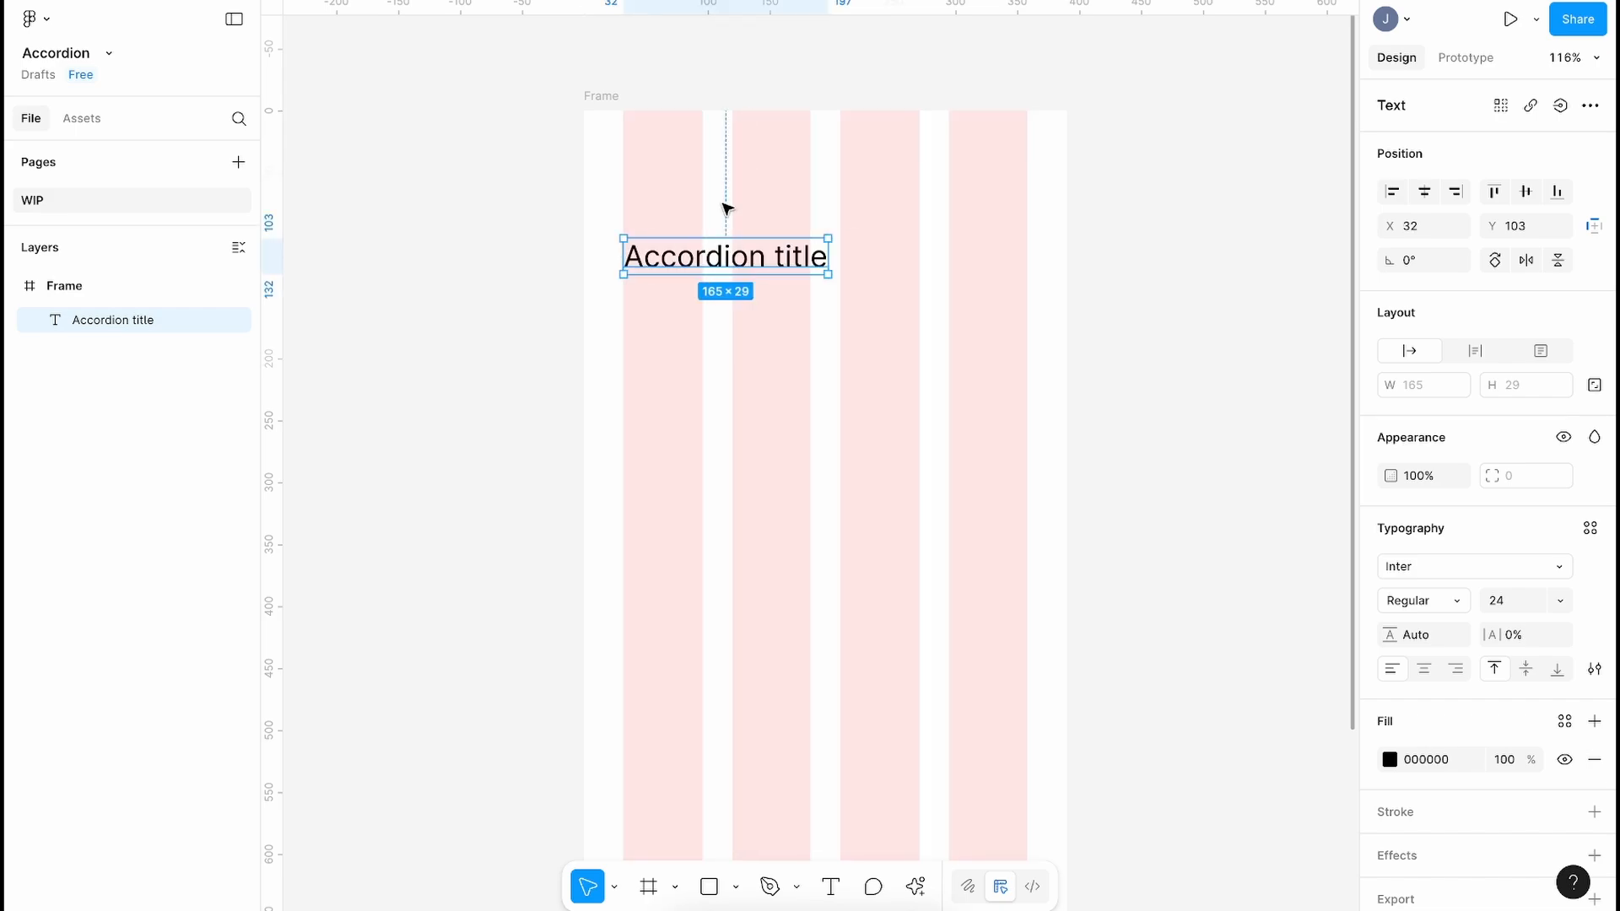
pyautogui.hotkey('shift', 'g')
pyautogui.hotkey('shift', 'g')
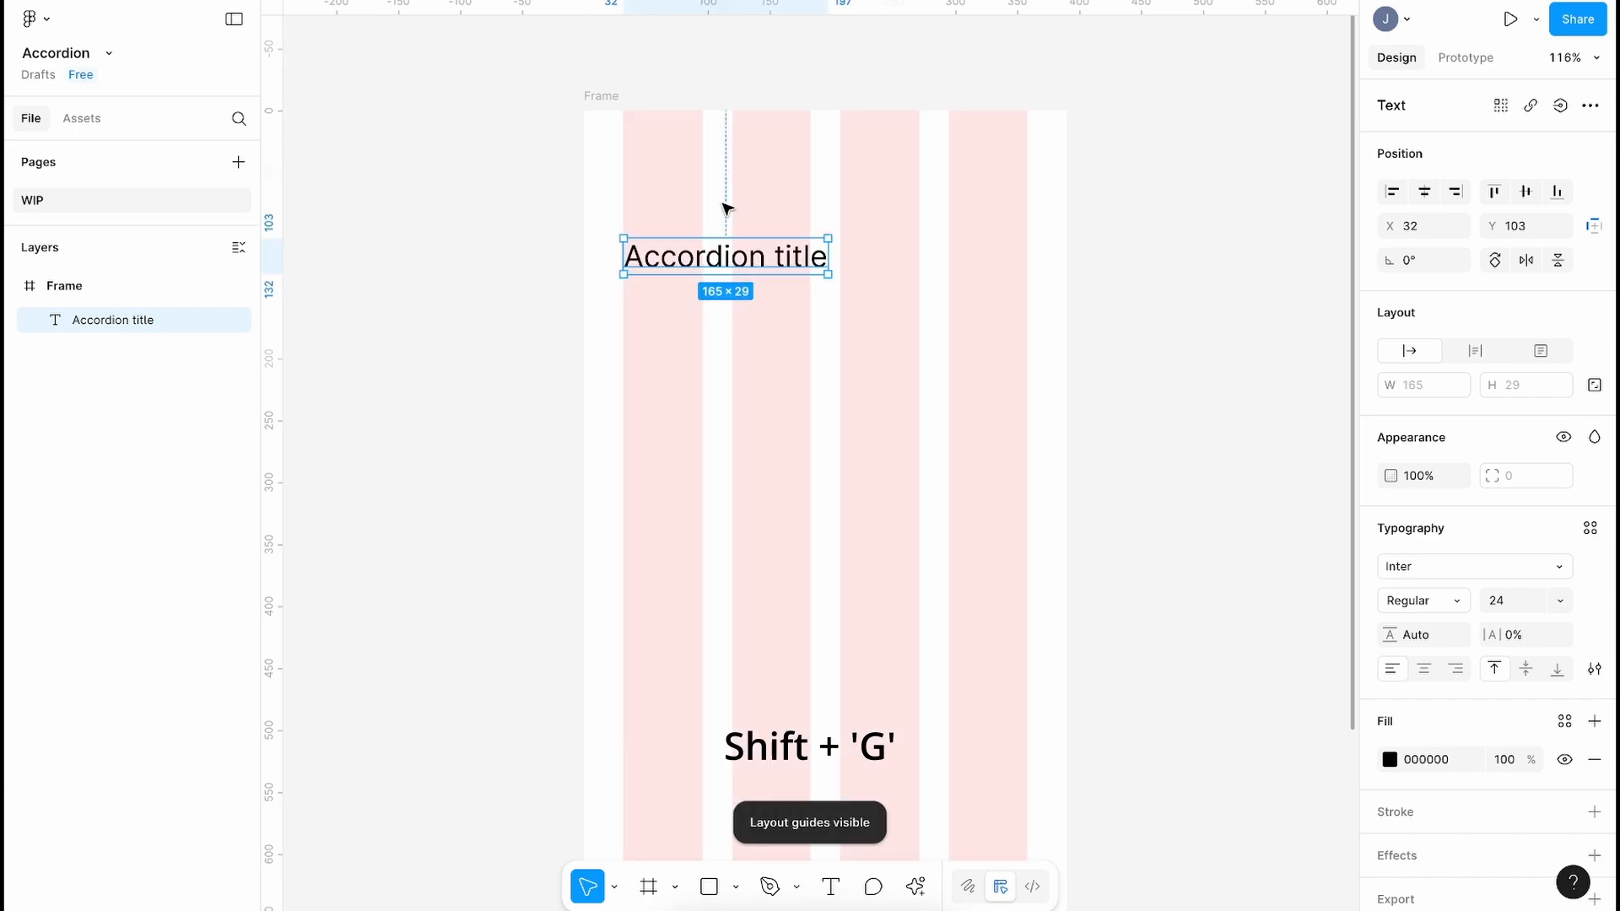
pyautogui.hotkey('shift', 'g')
pyautogui.hotkey('shift', 'g')
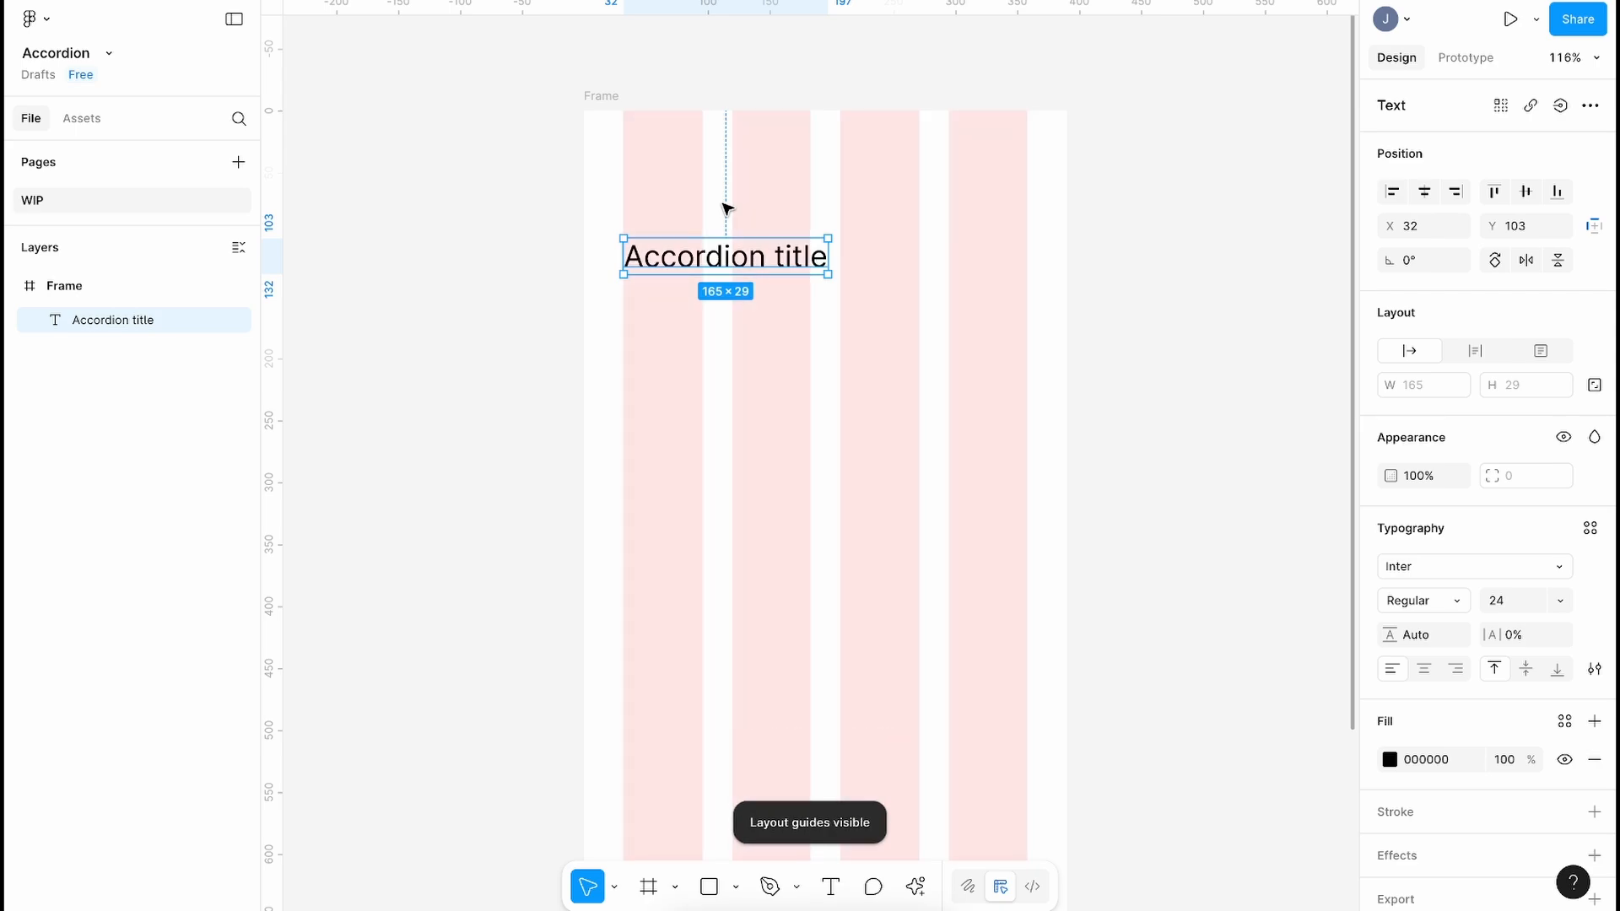
# Step: Insert a chevron-down icon using the Lucide Icons plugin
pyautogui.press('Escape')
pyautogui.click(915, 886)
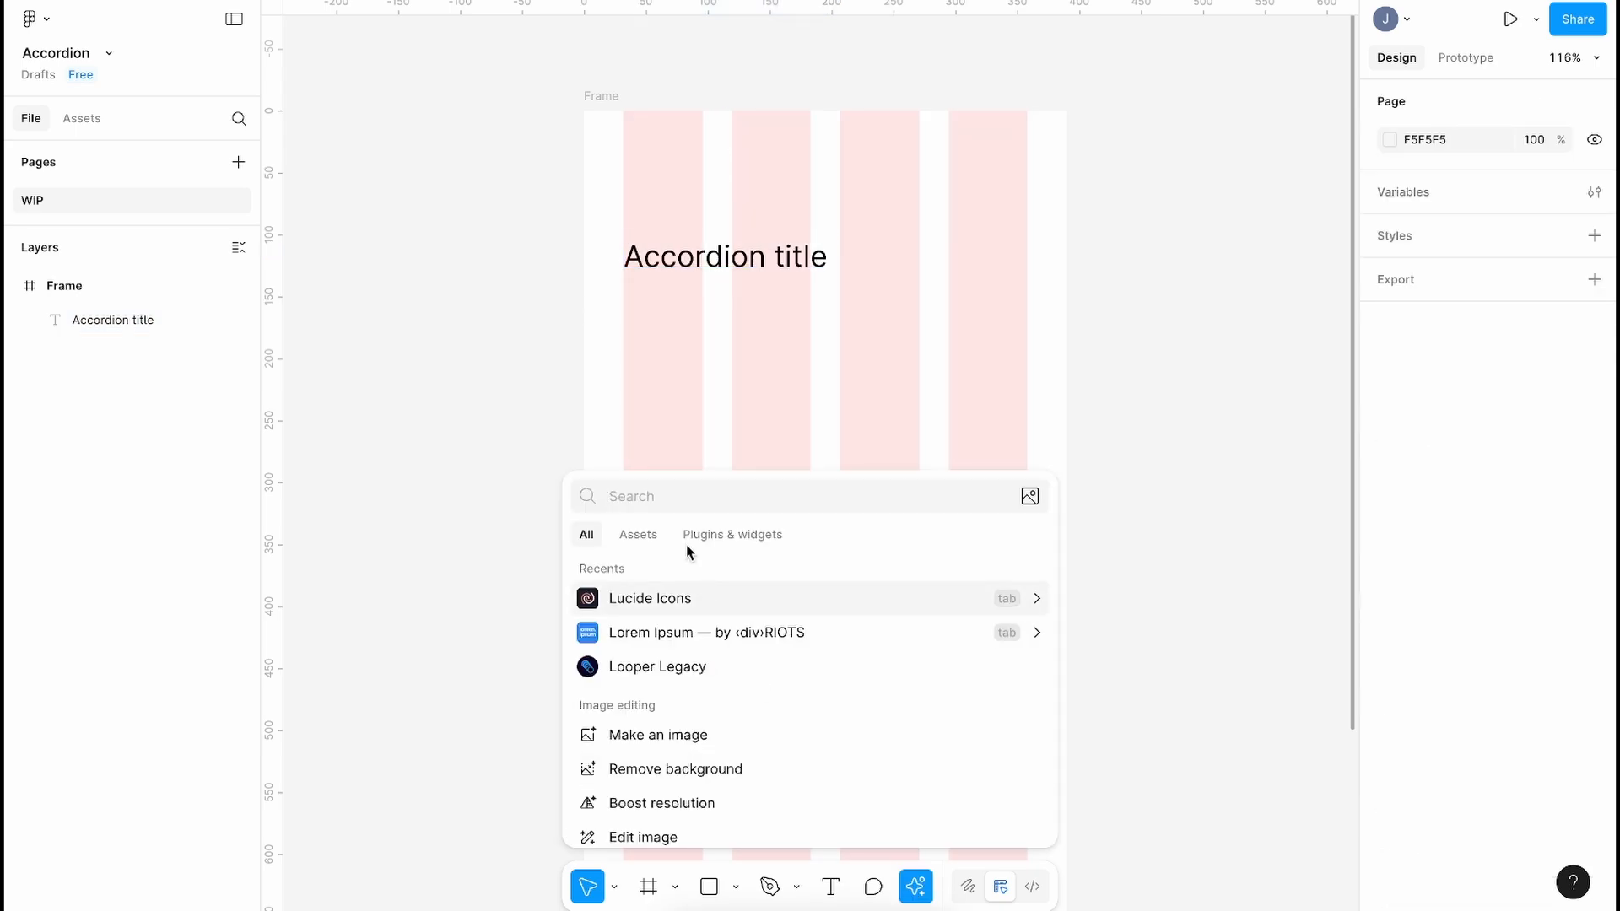
pyautogui.click(668, 600)
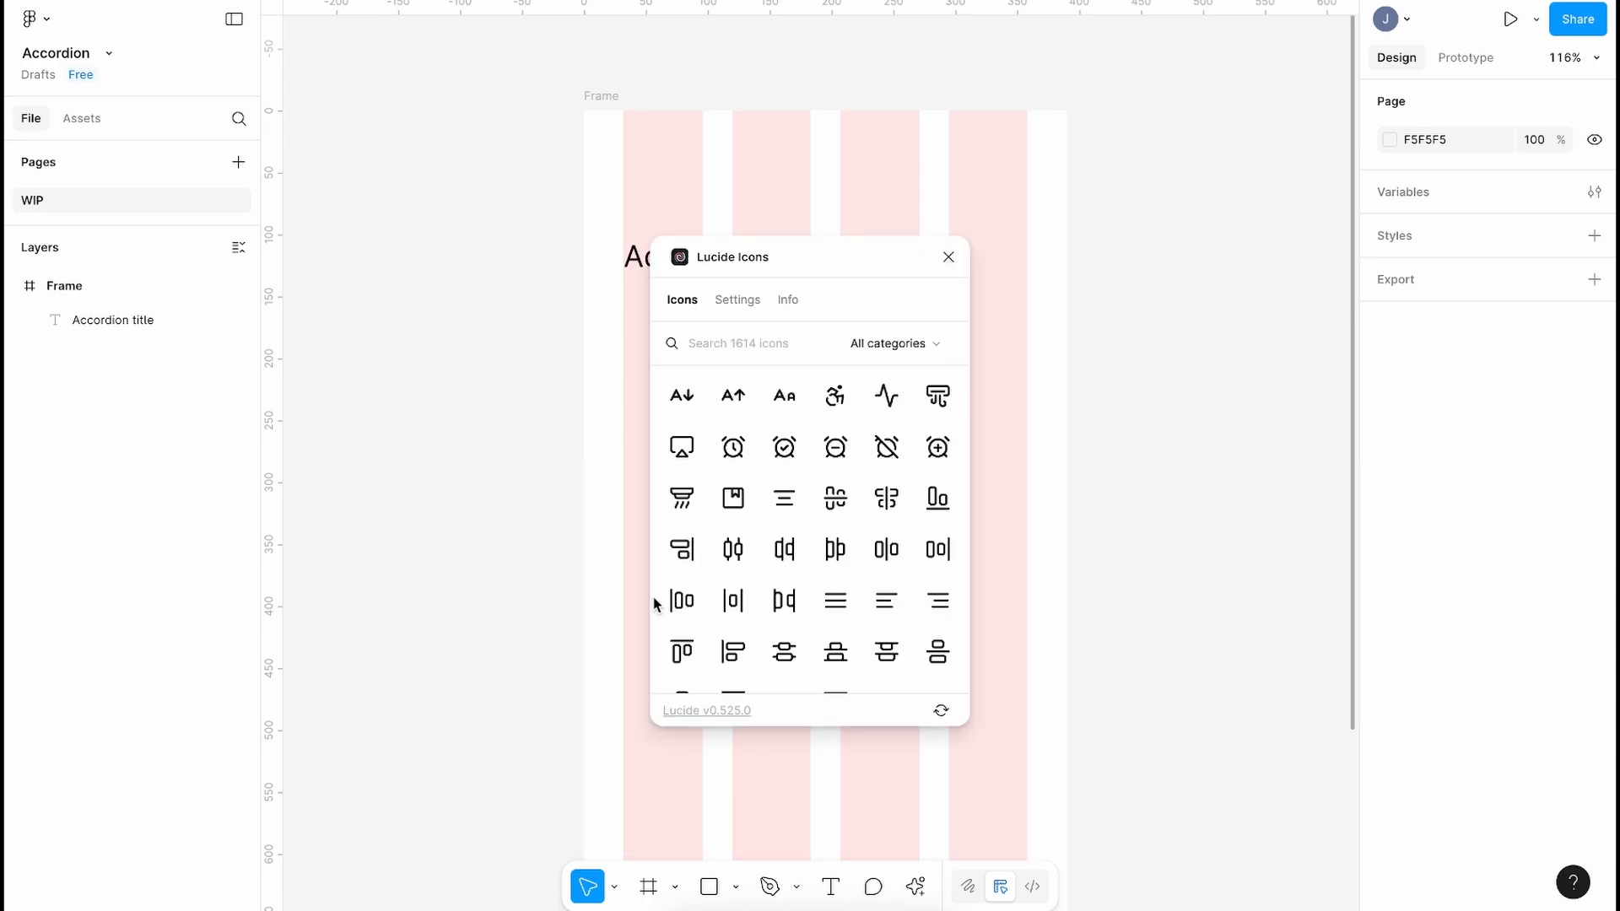
pyautogui.write('chev')
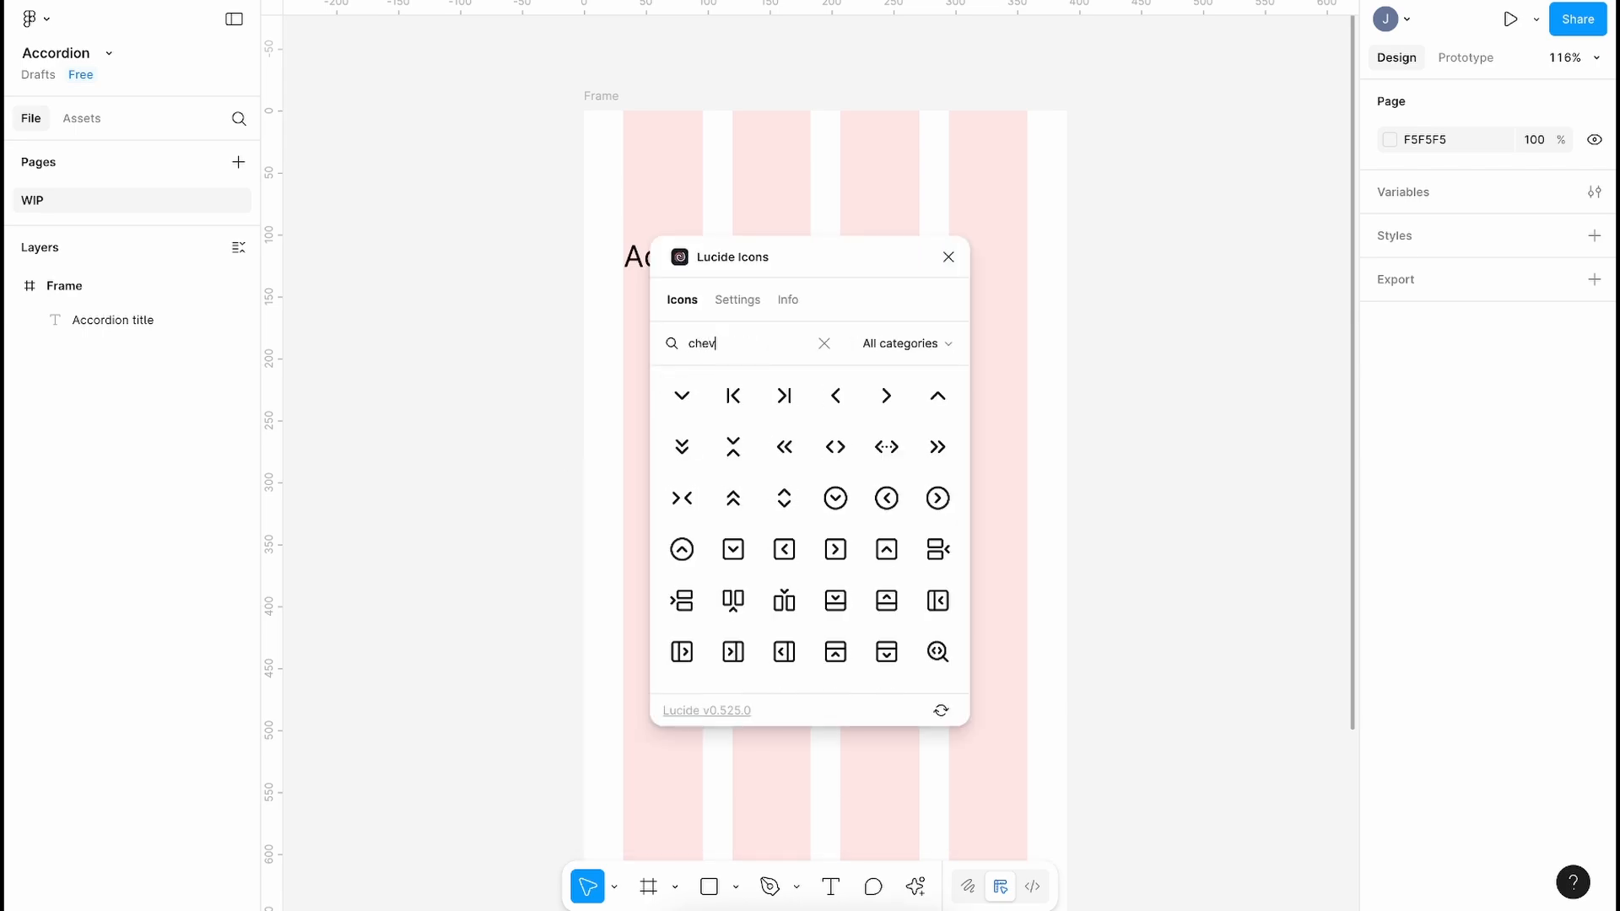
pyautogui.click(682, 396)
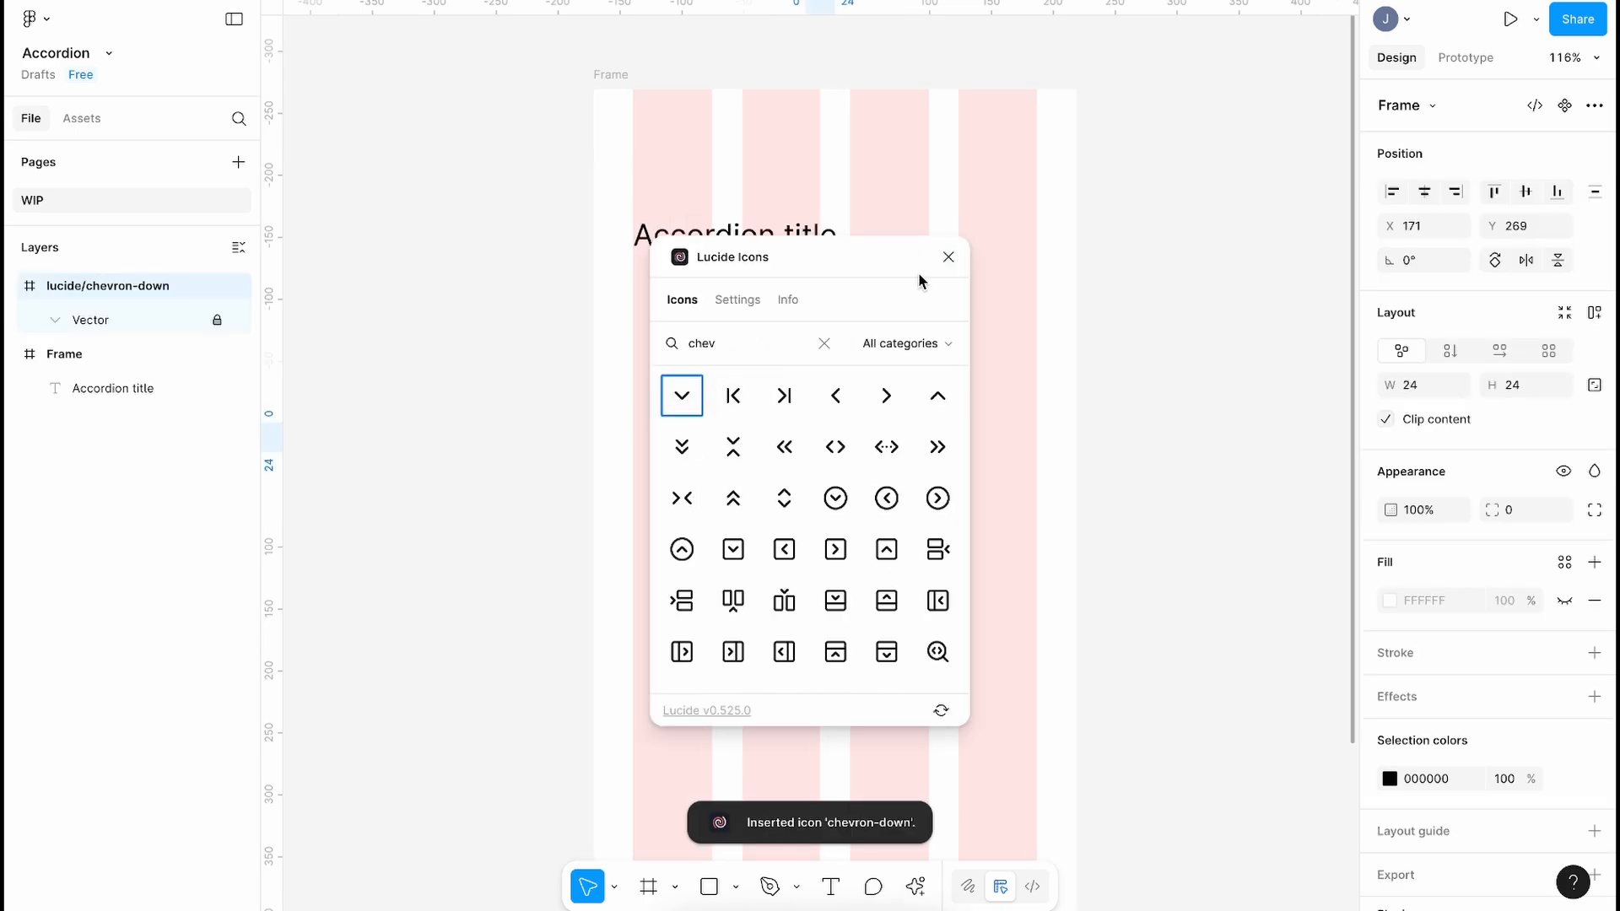
pyautogui.click(948, 256)
# Step: Move the chevron to the right end of the title line and select both together
pyautogui.hotkey('ctrl', 'x')
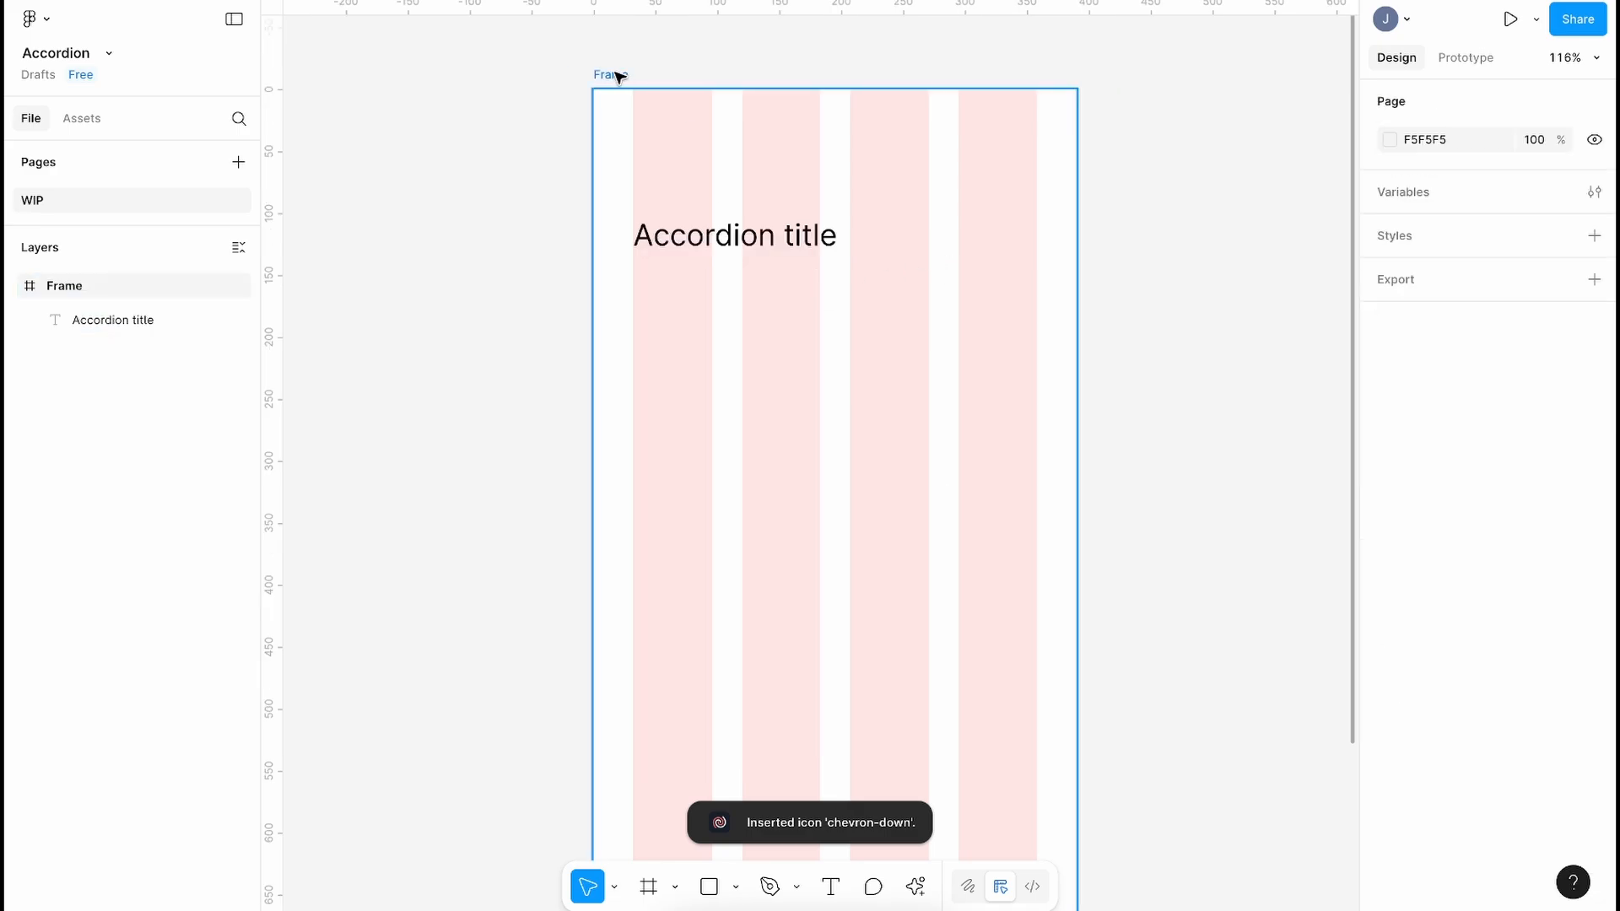
pyautogui.click(615, 73)
pyautogui.hotkey('ctrl', 'v')
pyautogui.moveTo(821, 437); pyautogui.dragTo(1018, 239)
pyautogui.click(970, 190)
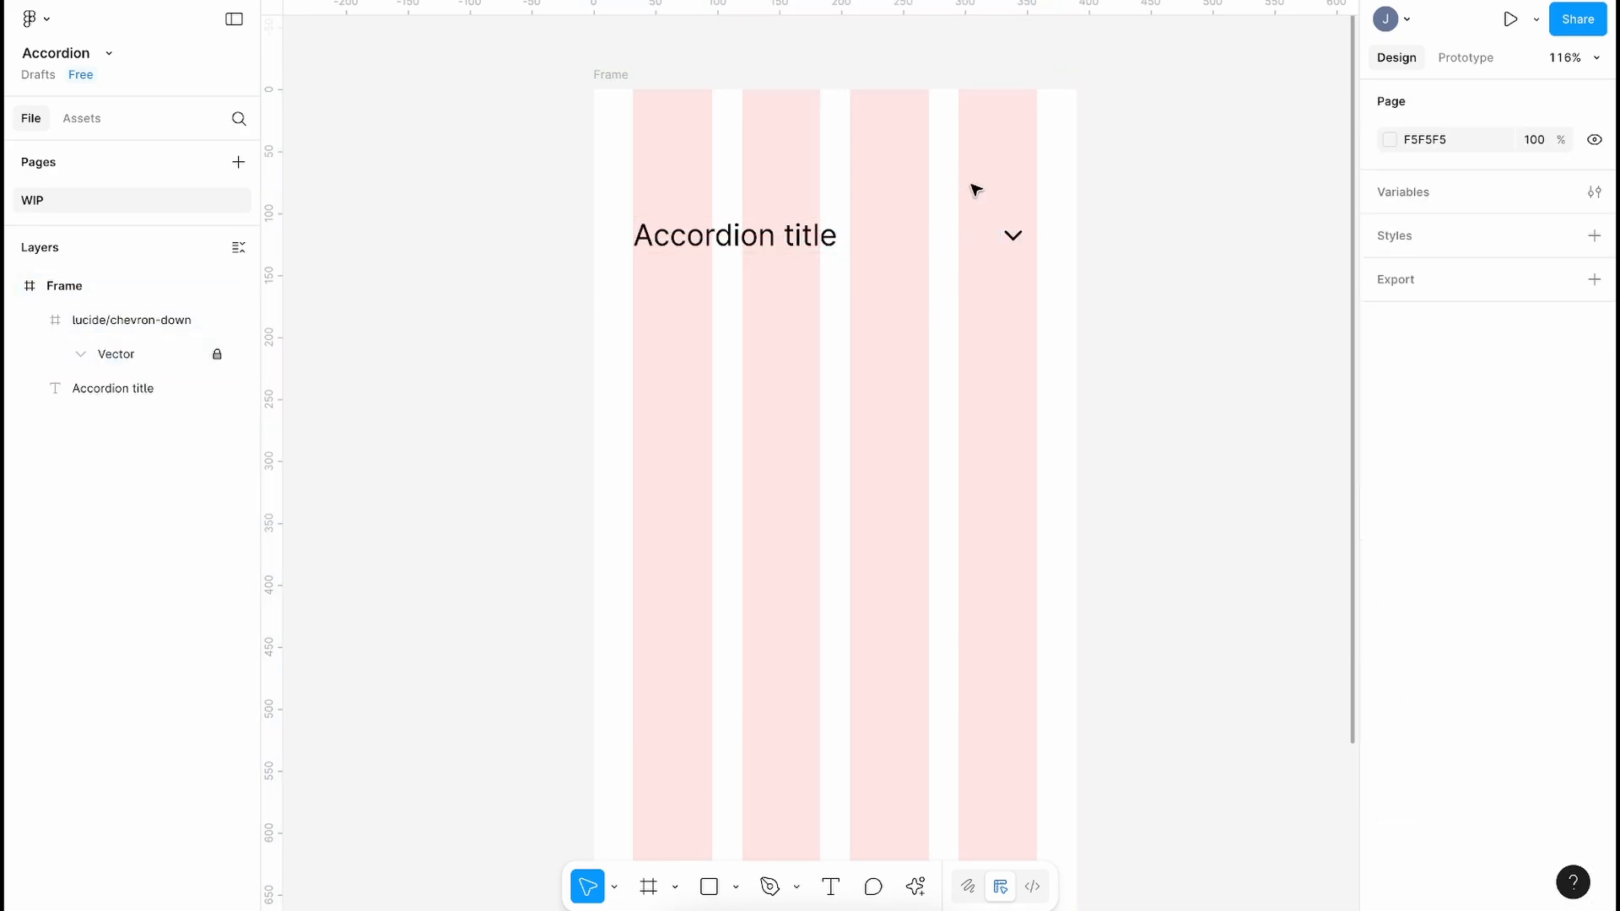
pyautogui.moveTo(1060, 157); pyautogui.dragTo(743, 318)
# Step: Wrap the title and chevron in an auto-layout frame named 'accordion title'
pyautogui.hotkey('shift', 'a')
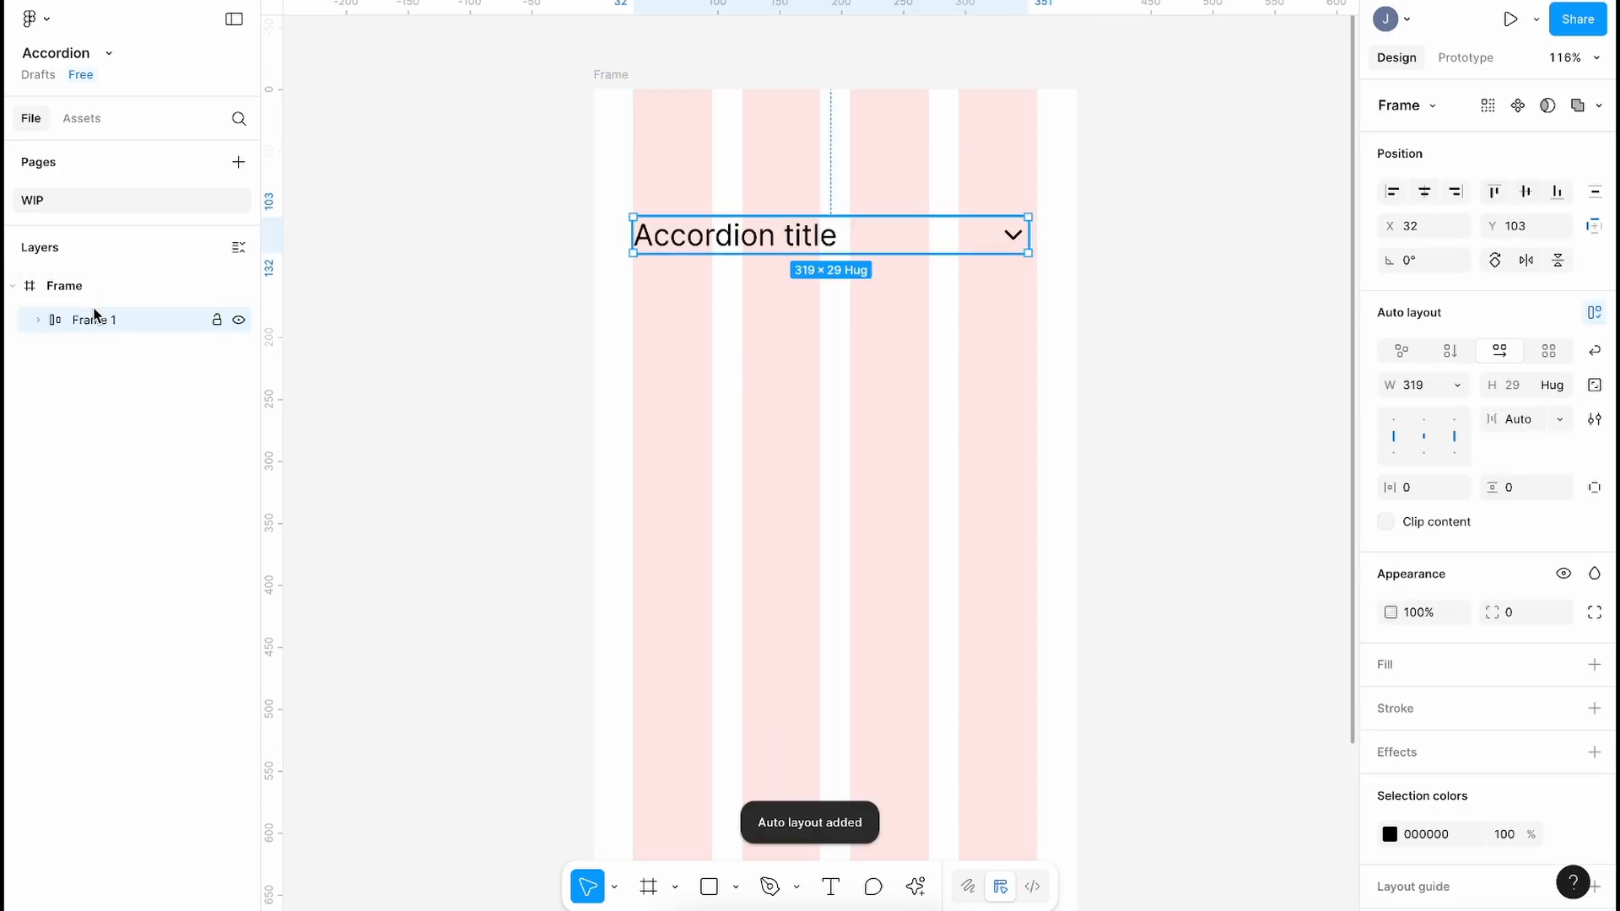
pyautogui.doubleClick(99, 322)
pyautogui.write('accordion title')
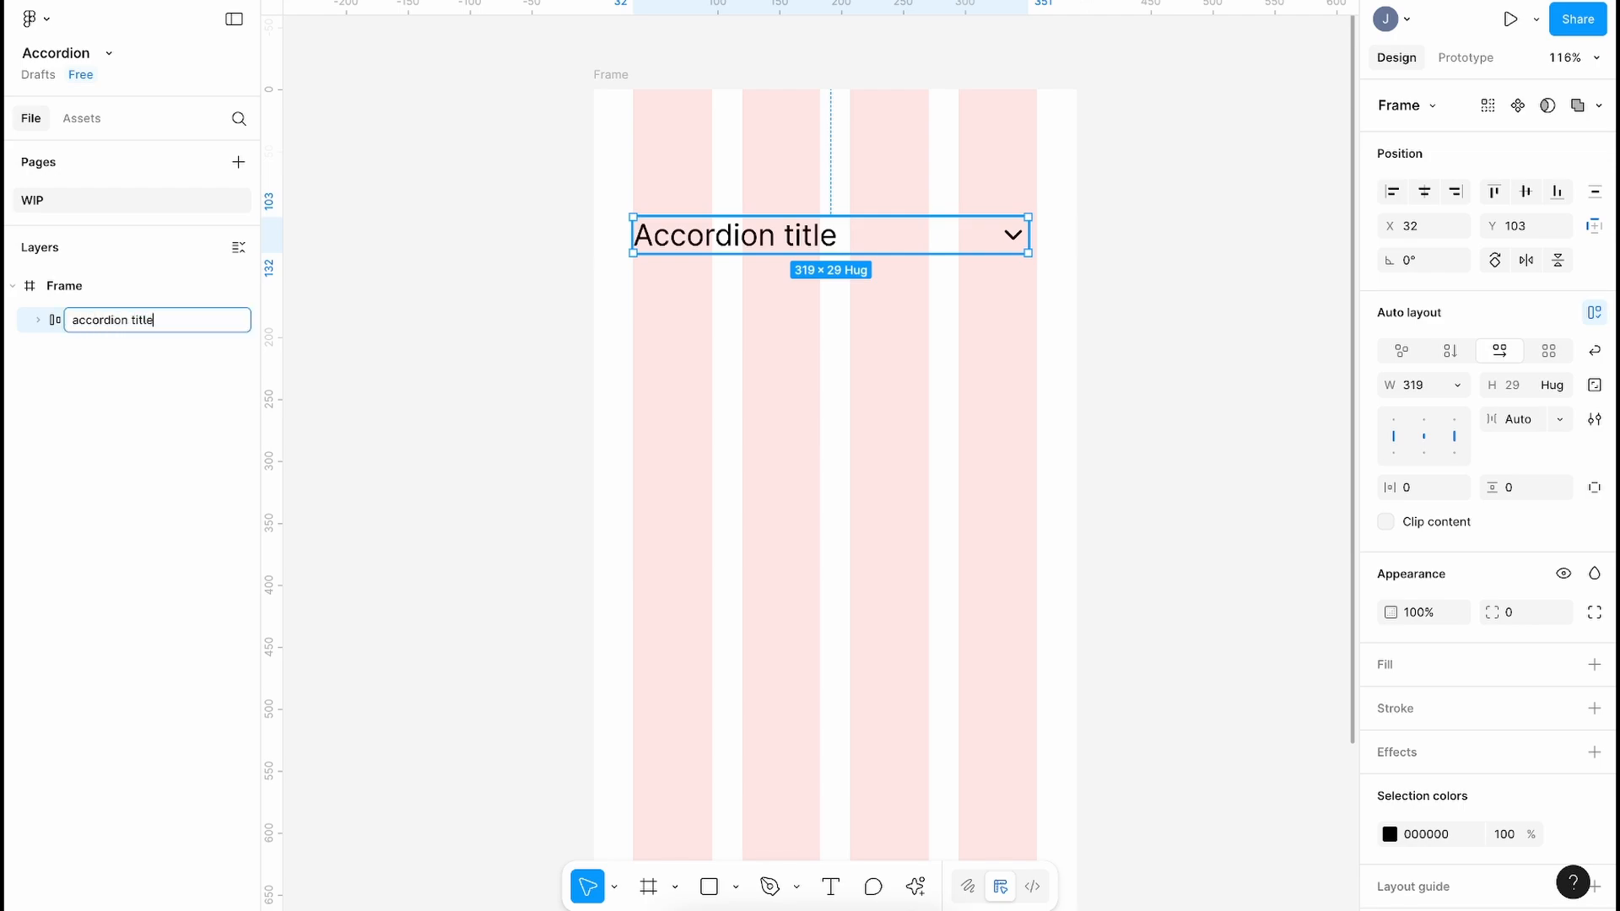
pyautogui.press('Return')
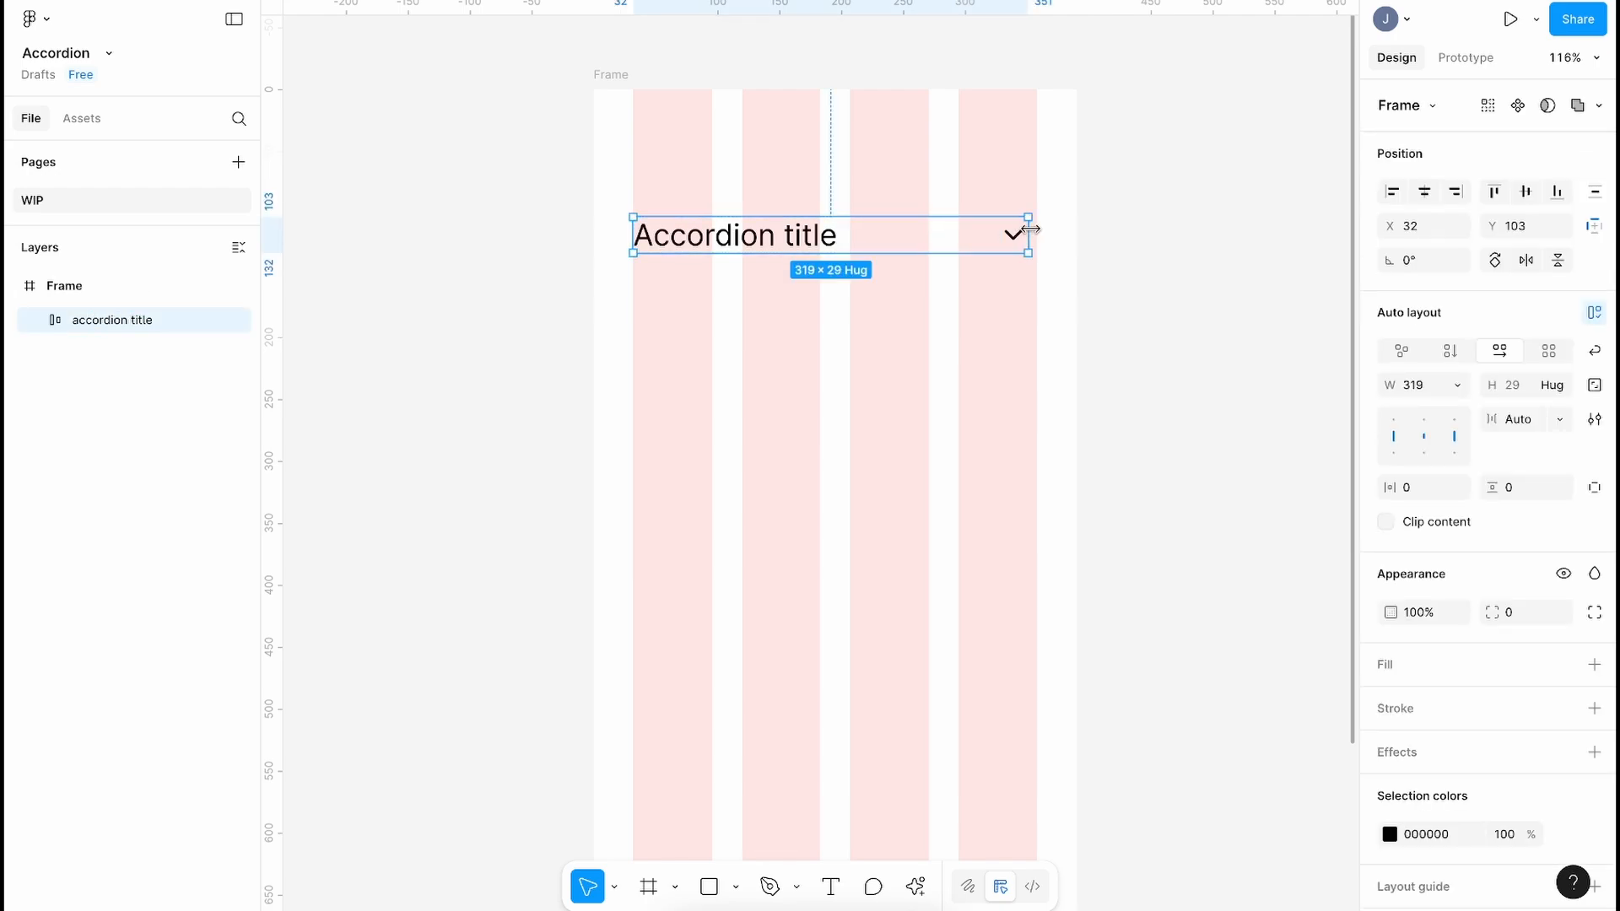
# Step: Widen the row to 326 px with a 24 px gap between title and chevron
pyautogui.moveTo(1031, 229); pyautogui.dragTo(1035, 228)
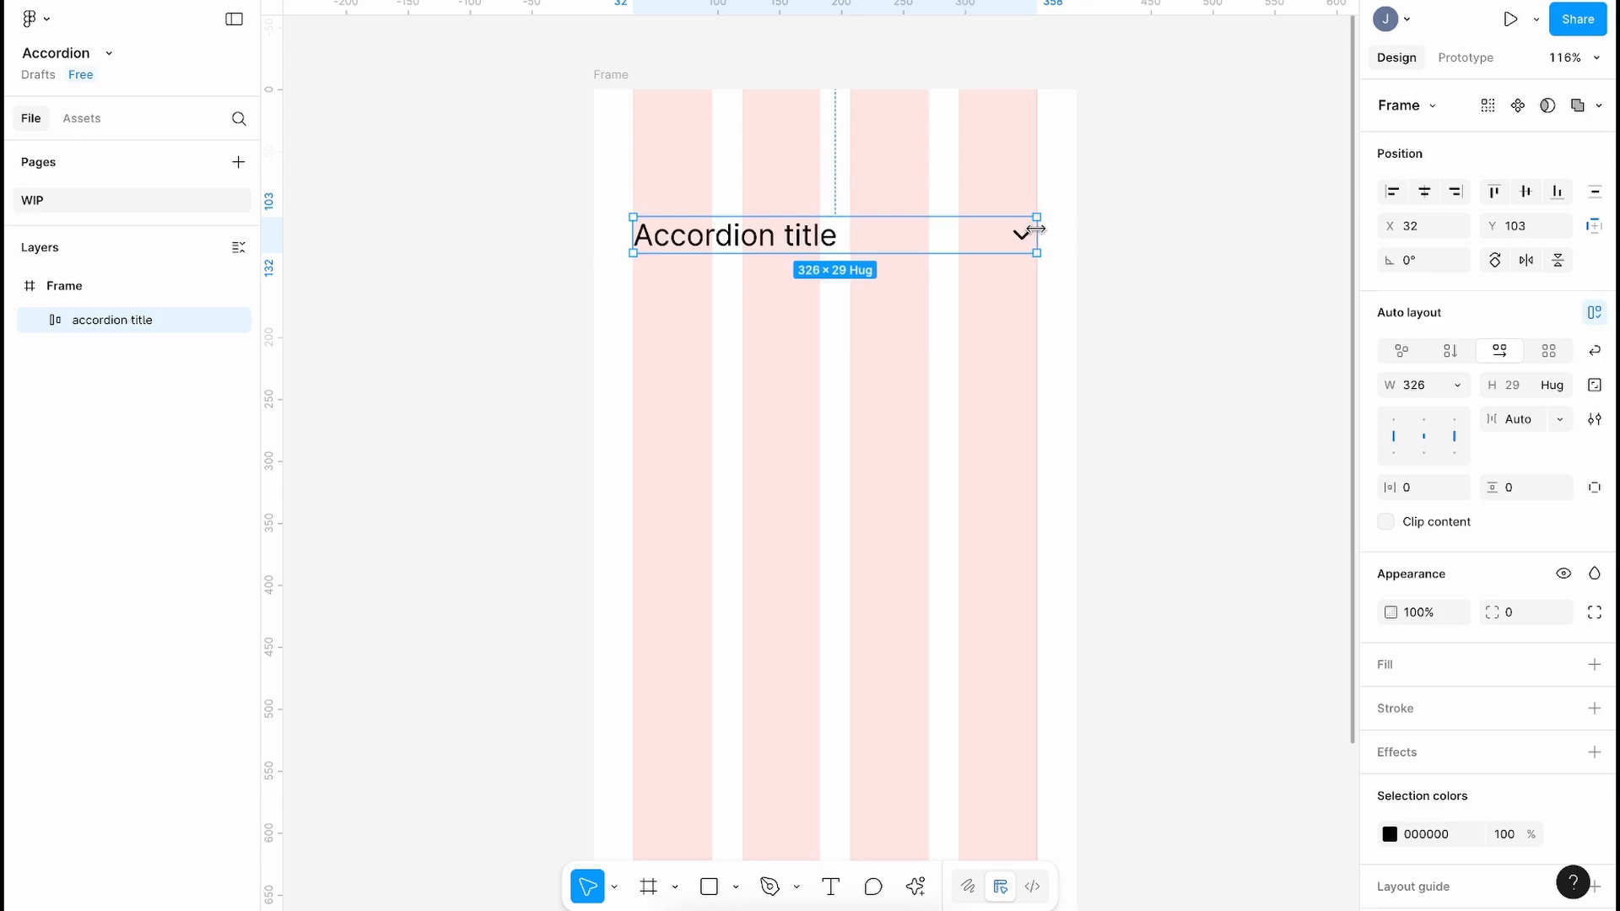
pyautogui.click(1533, 426)
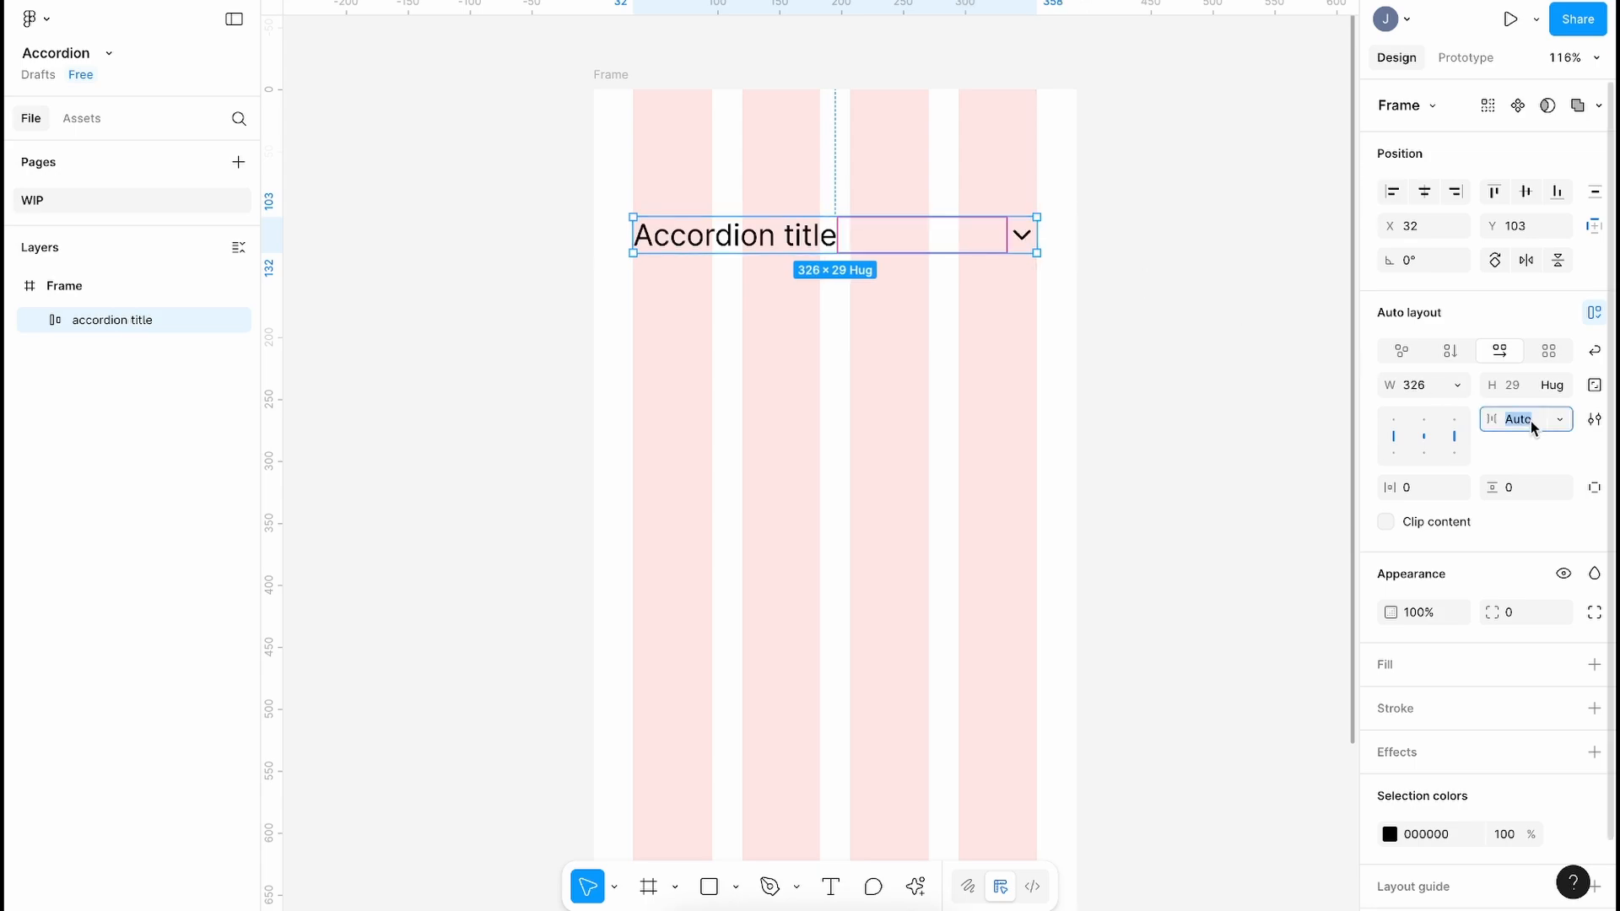
pyautogui.write('24')
pyautogui.press('Return')
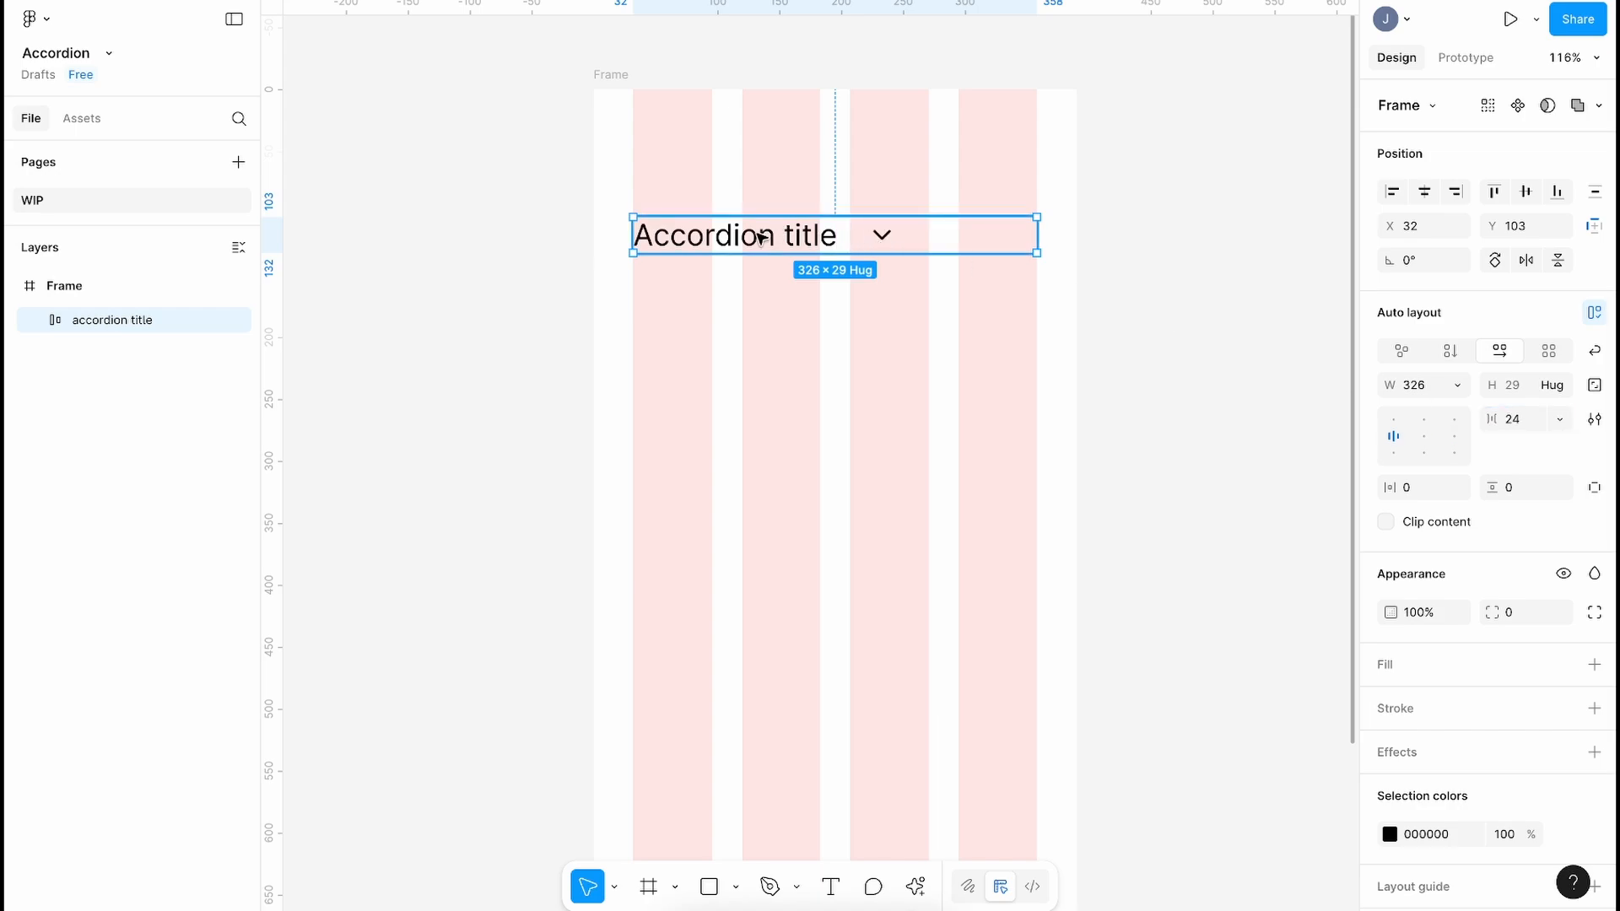
pyautogui.doubleClick(762, 238)
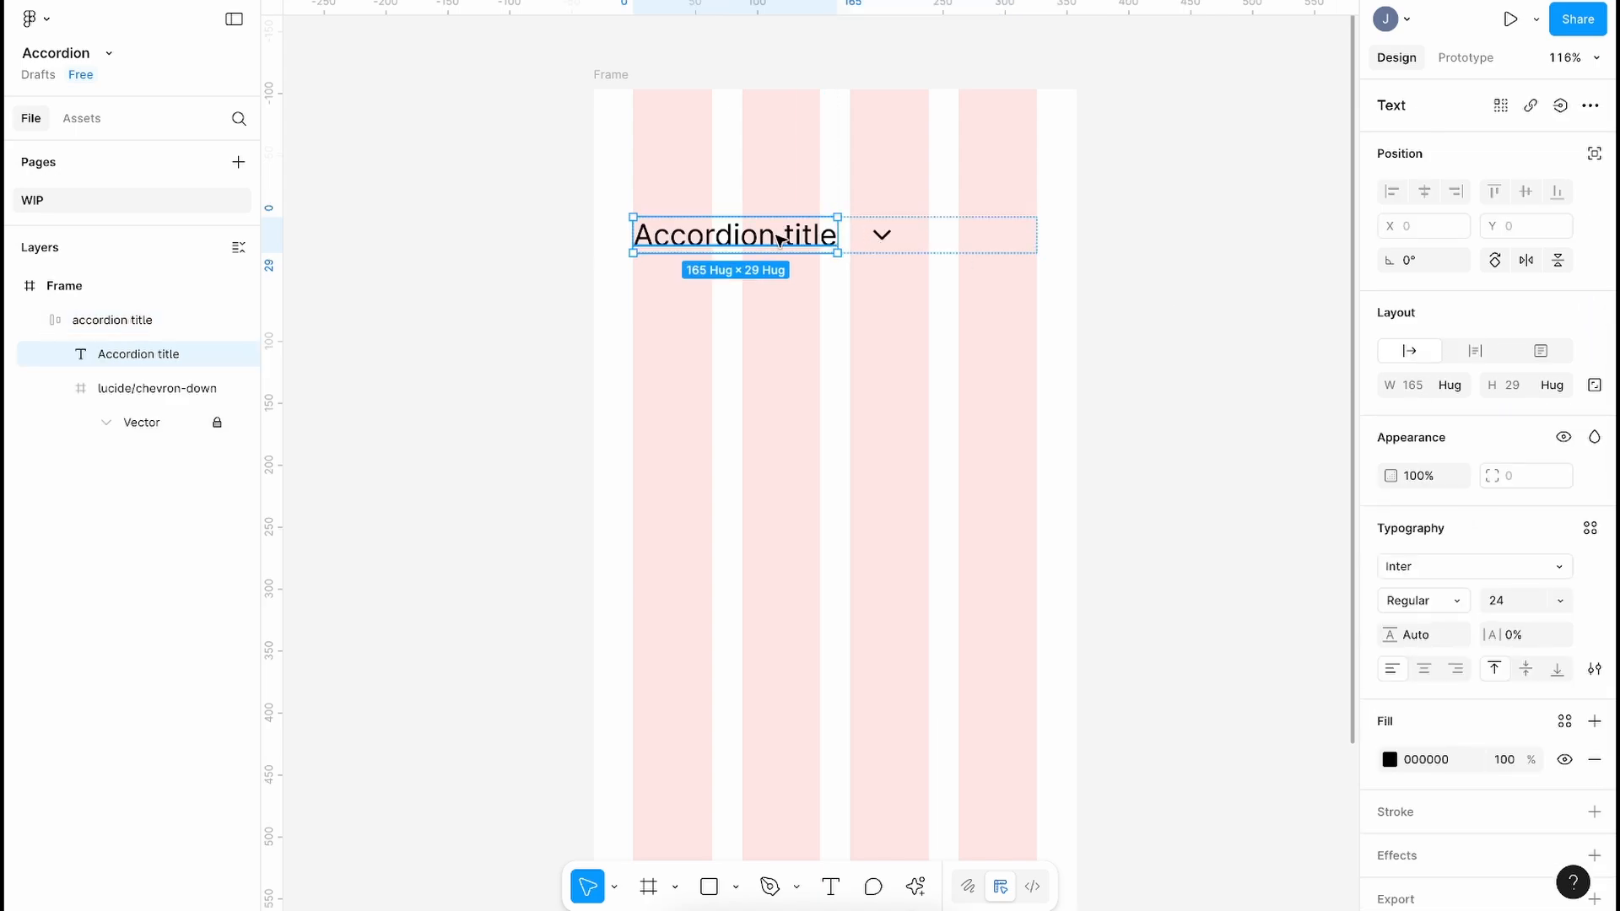
# Step: Make the title text fill the row width, checking with temporary extra text
pyautogui.click(1459, 386)
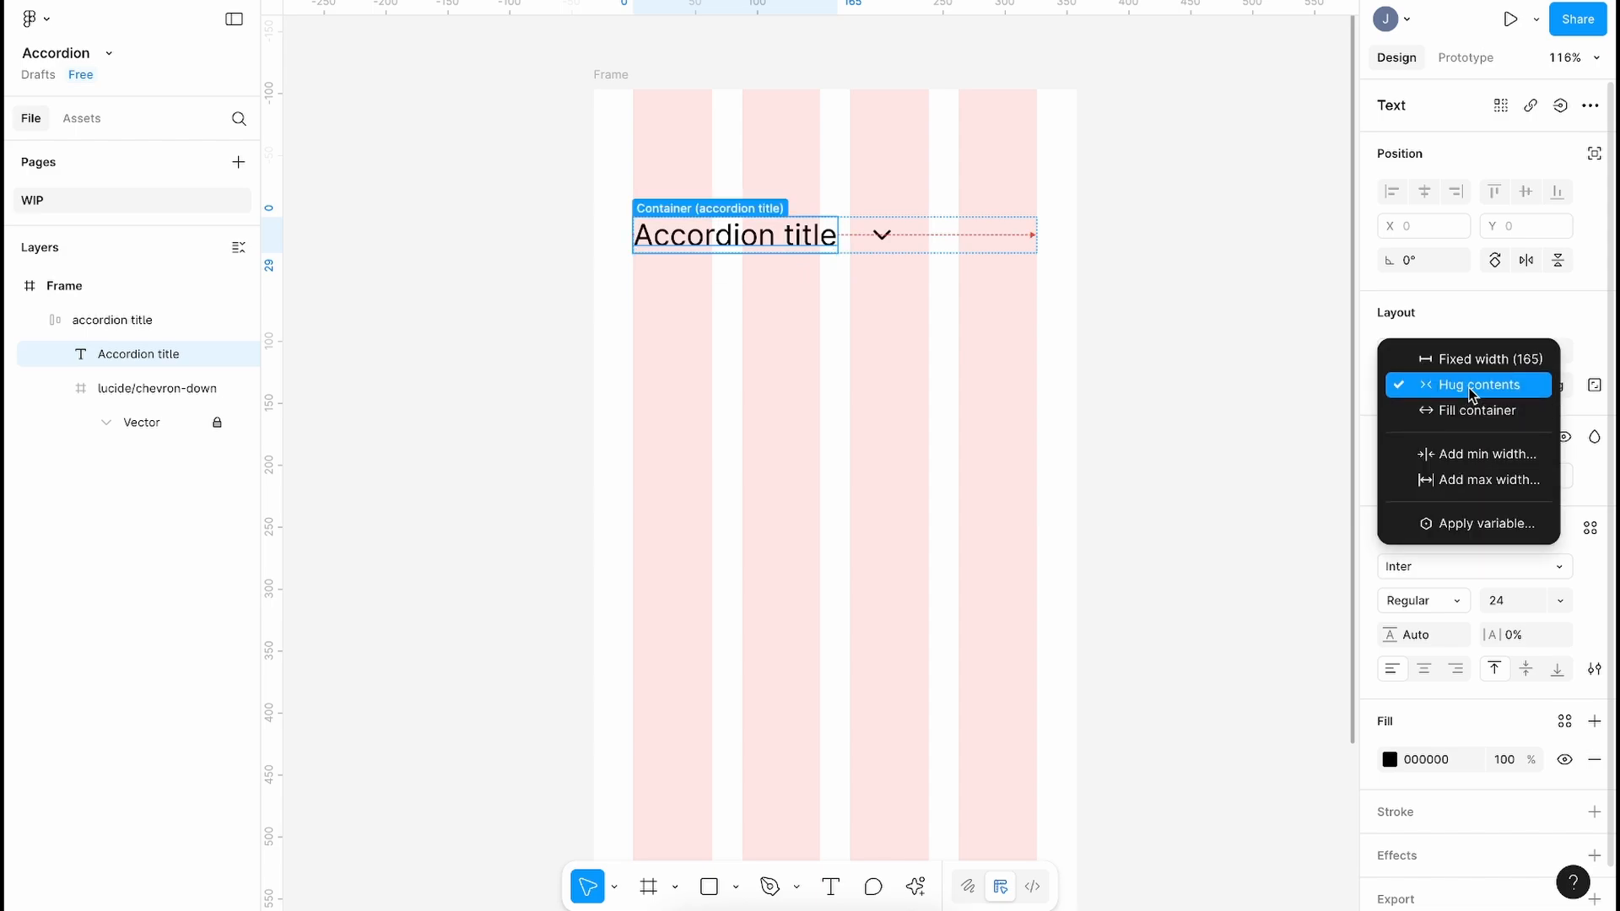
pyautogui.click(1468, 411)
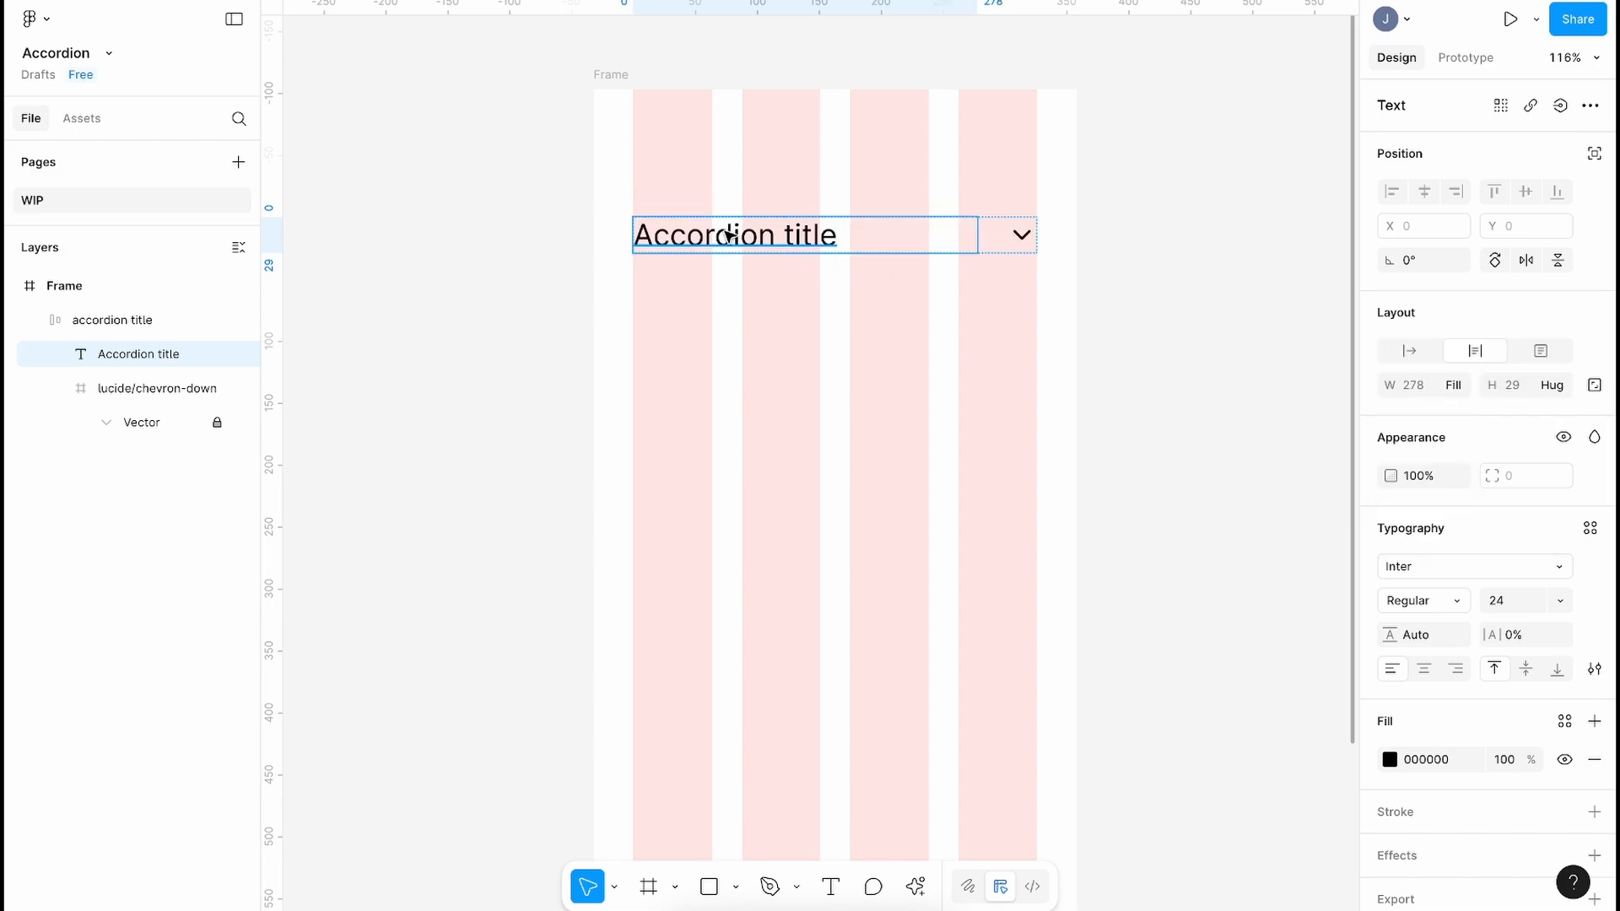
pyautogui.doubleClick(734, 234)
pyautogui.click(871, 237)
pyautogui.write('hghgh')
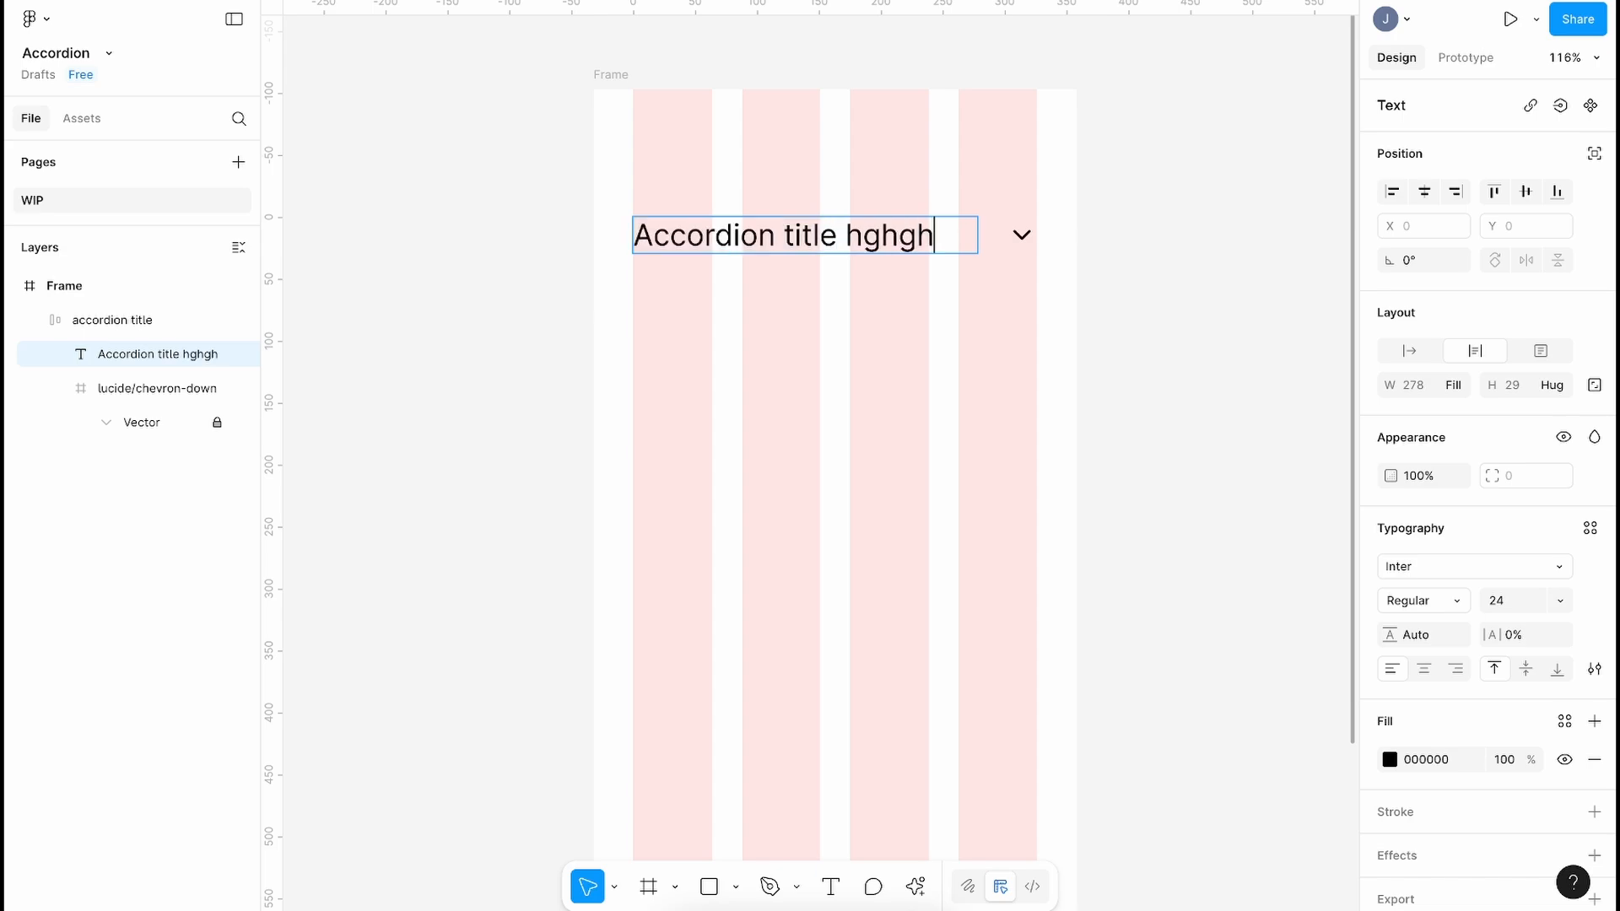
pyautogui.write('ghghgjgjgkglglg')
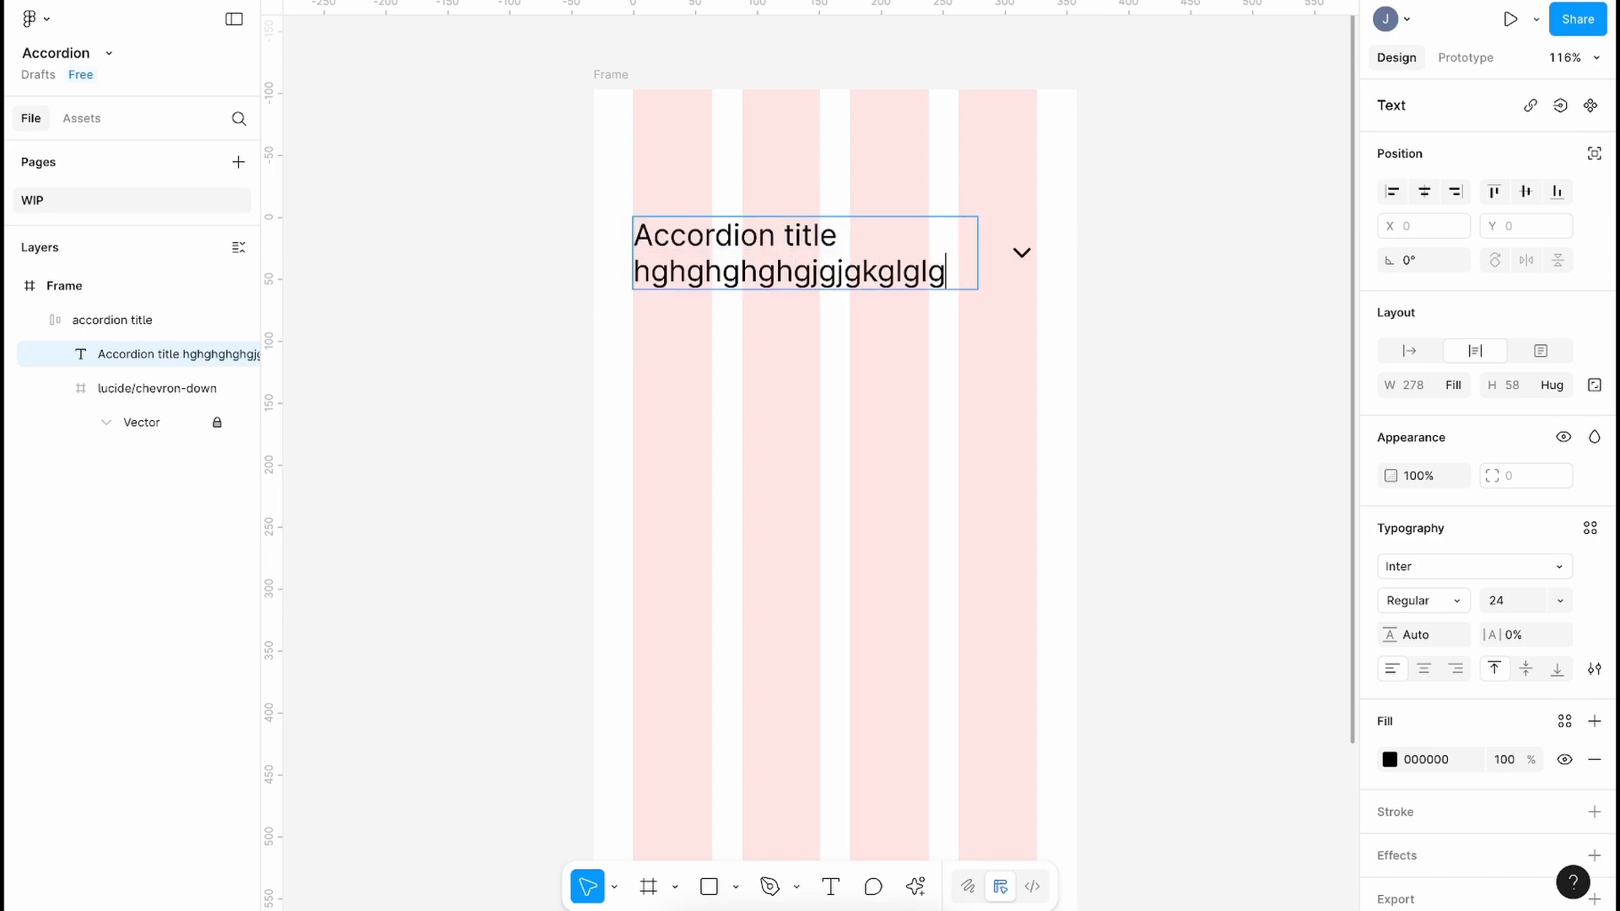
pyautogui.hotkey('ctrl', 'BackSpace')
pyautogui.press('Escape')
# Step: Restyle the title text to 20 px Medium
pyautogui.click(1522, 605)
pyautogui.write('20')
pyautogui.press('Return')
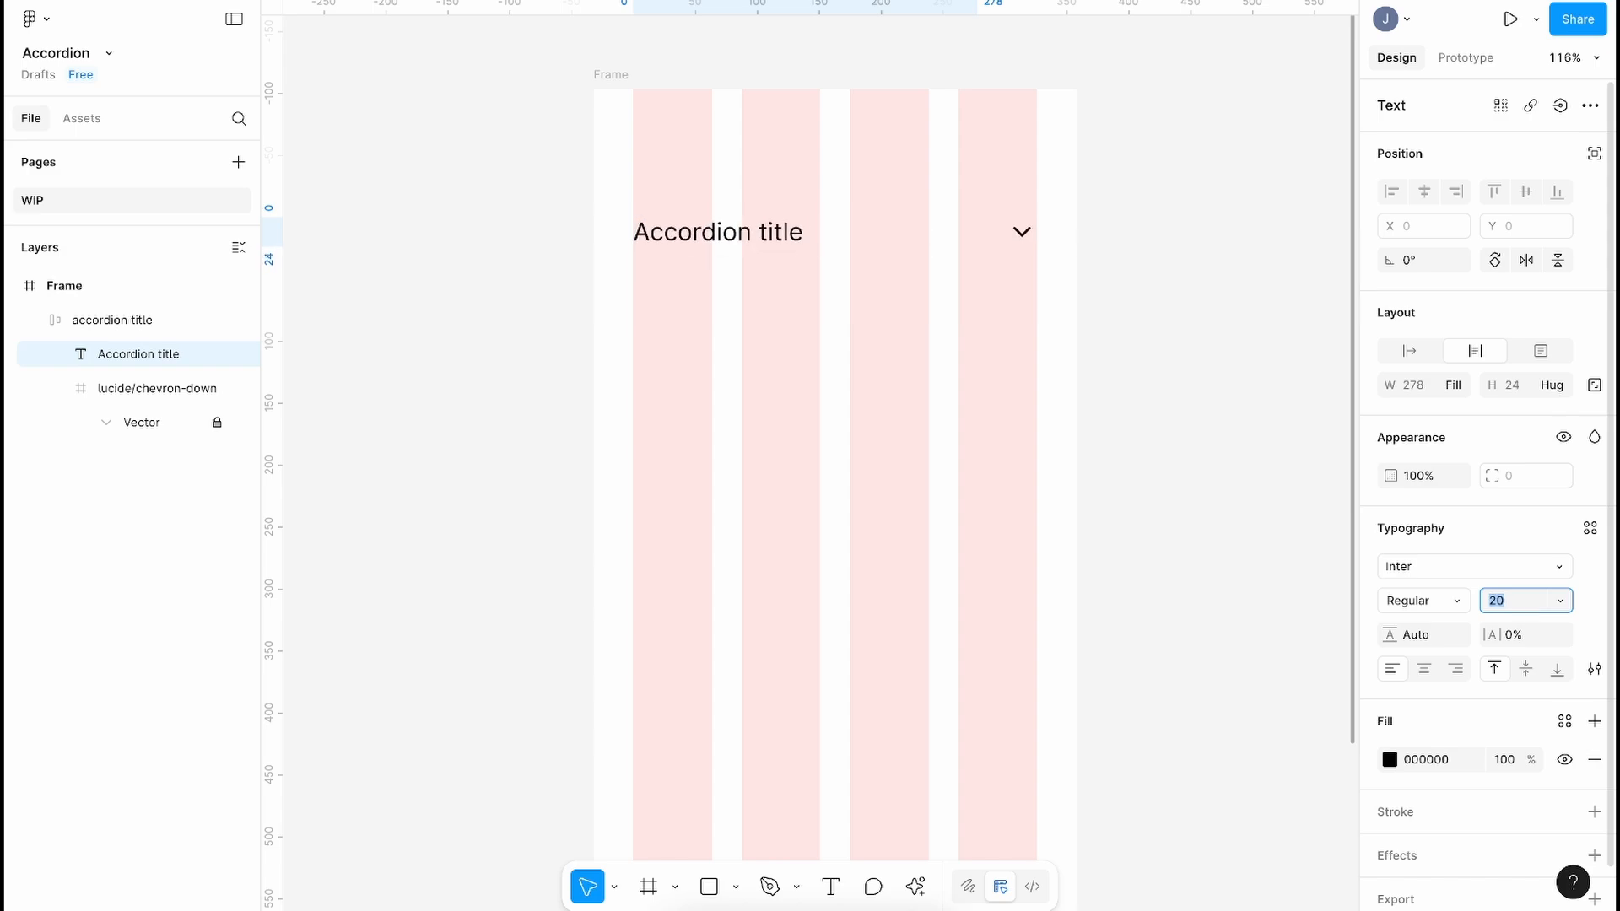
pyautogui.click(1449, 605)
pyautogui.click(1451, 625)
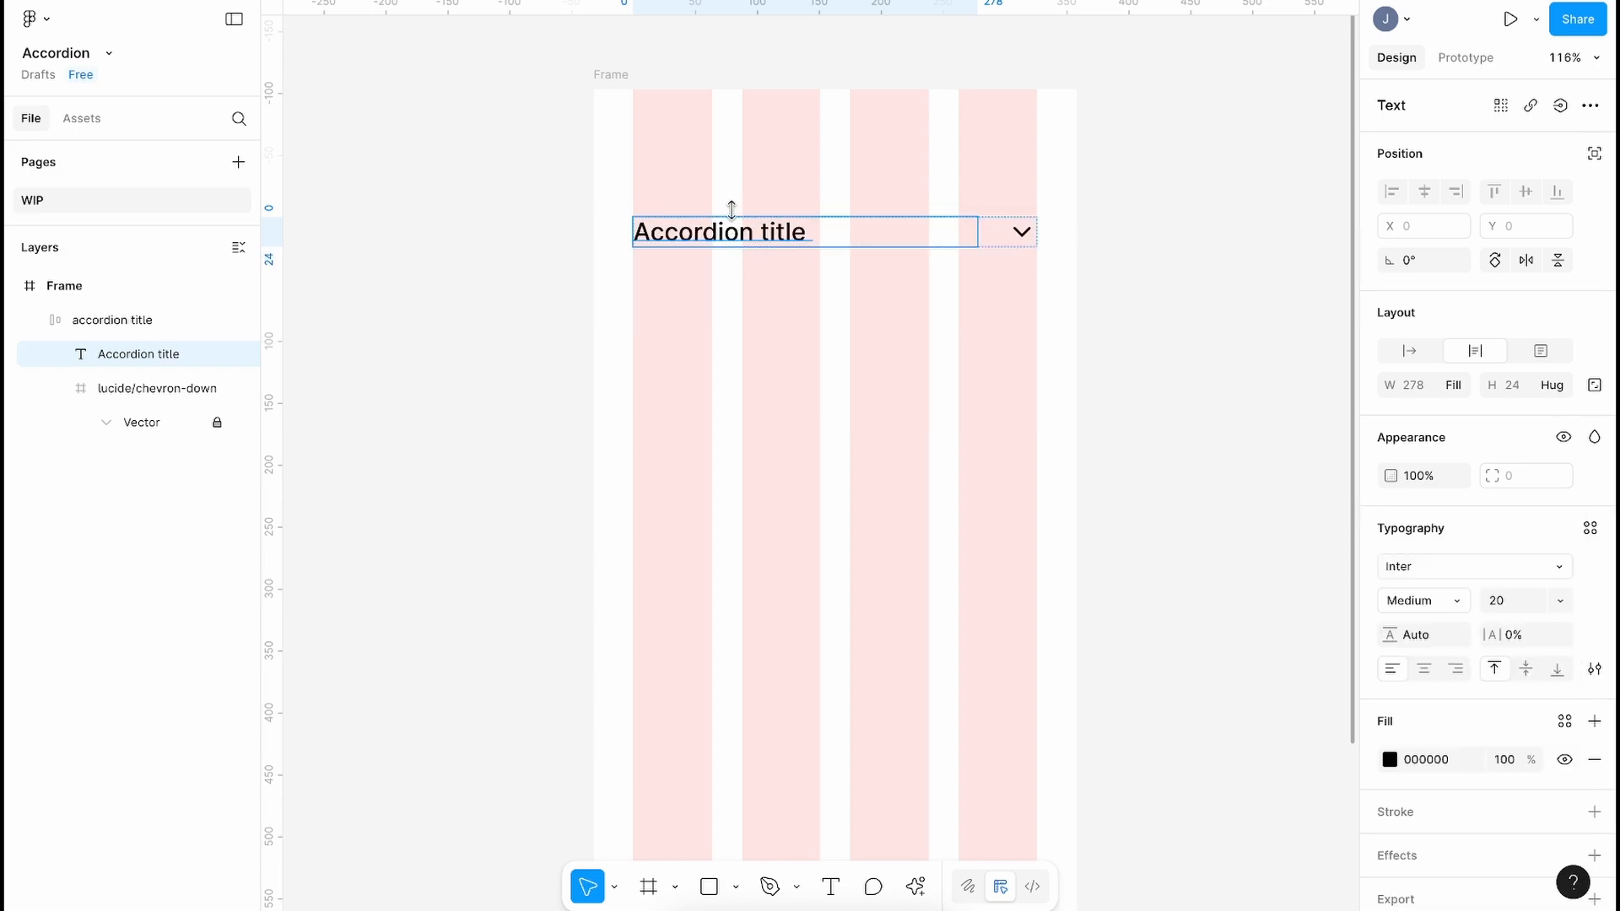
pyautogui.click(740, 286)
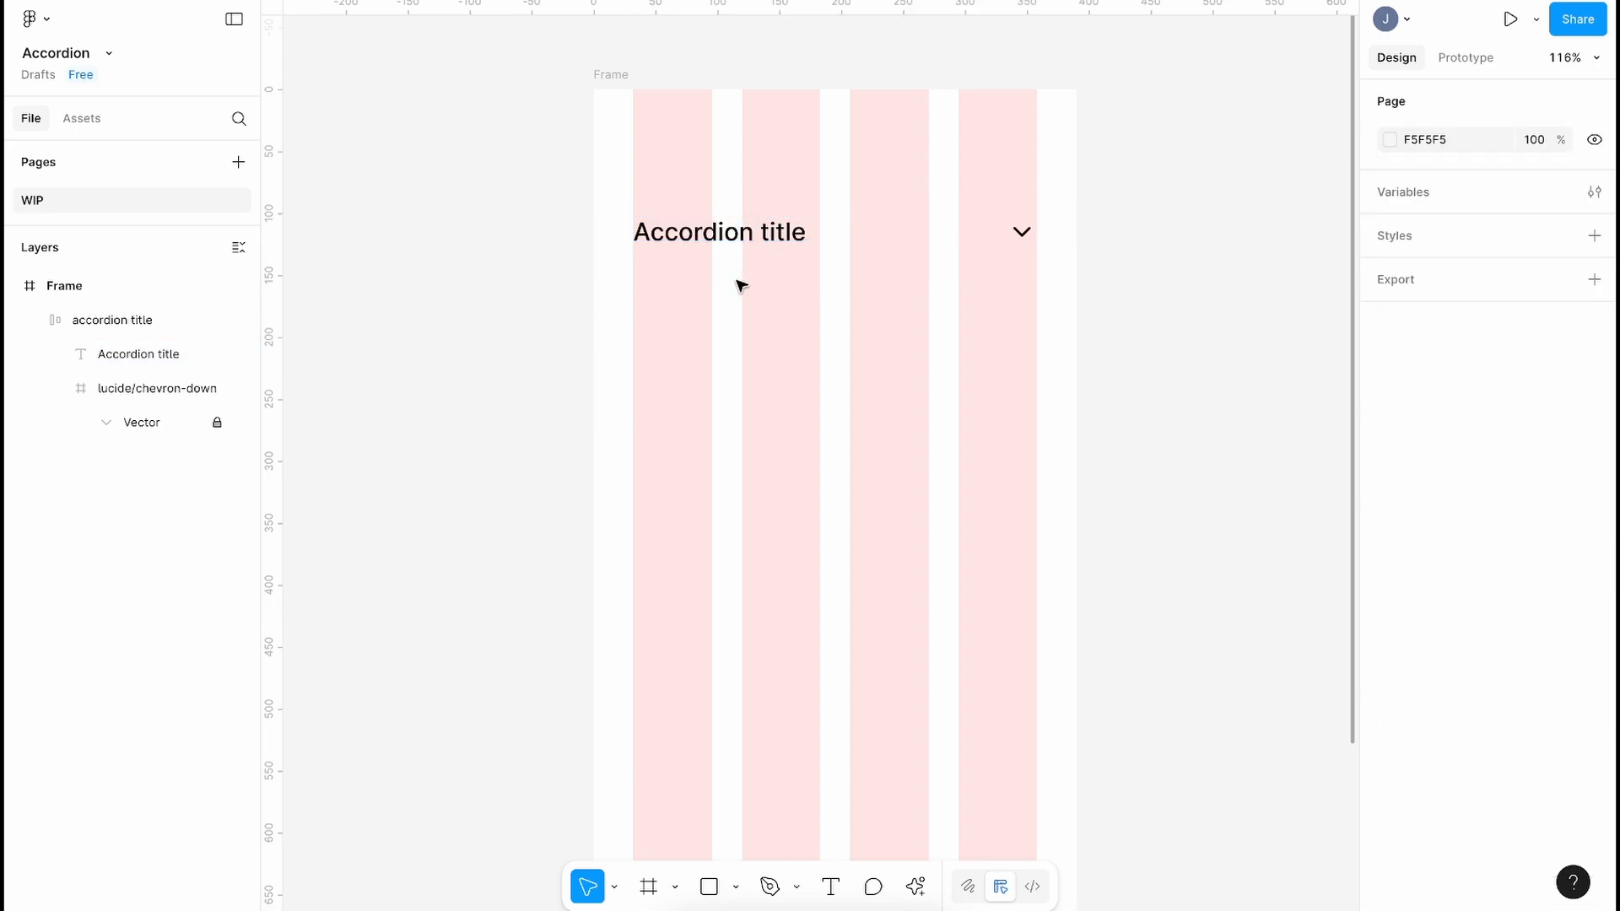
pyautogui.click(762, 236)
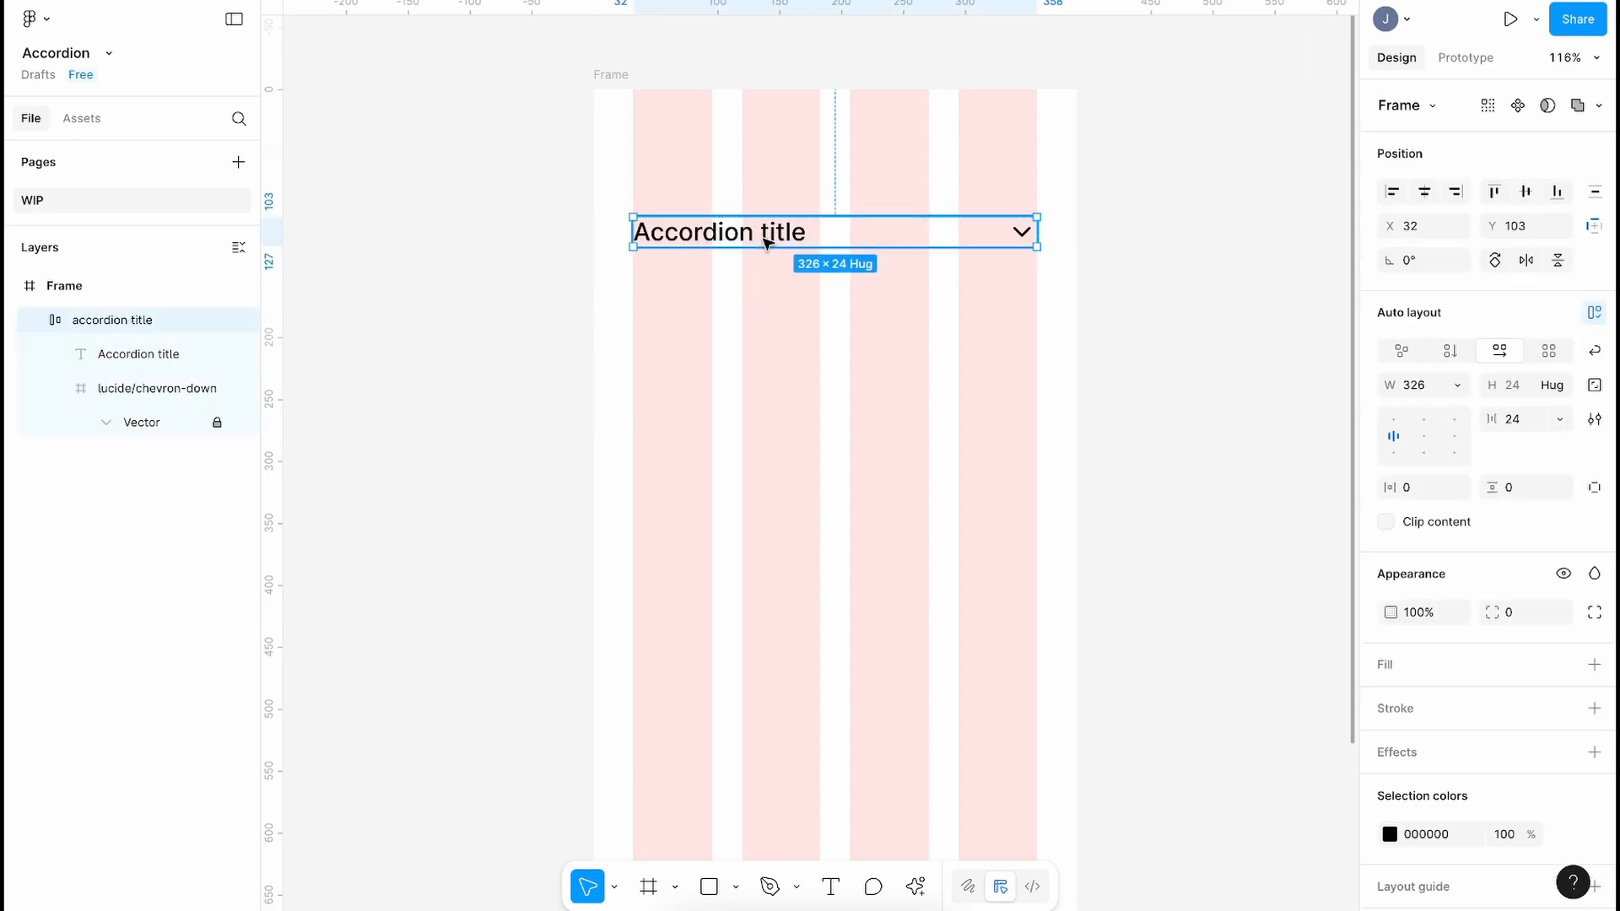
pyautogui.click(707, 293)
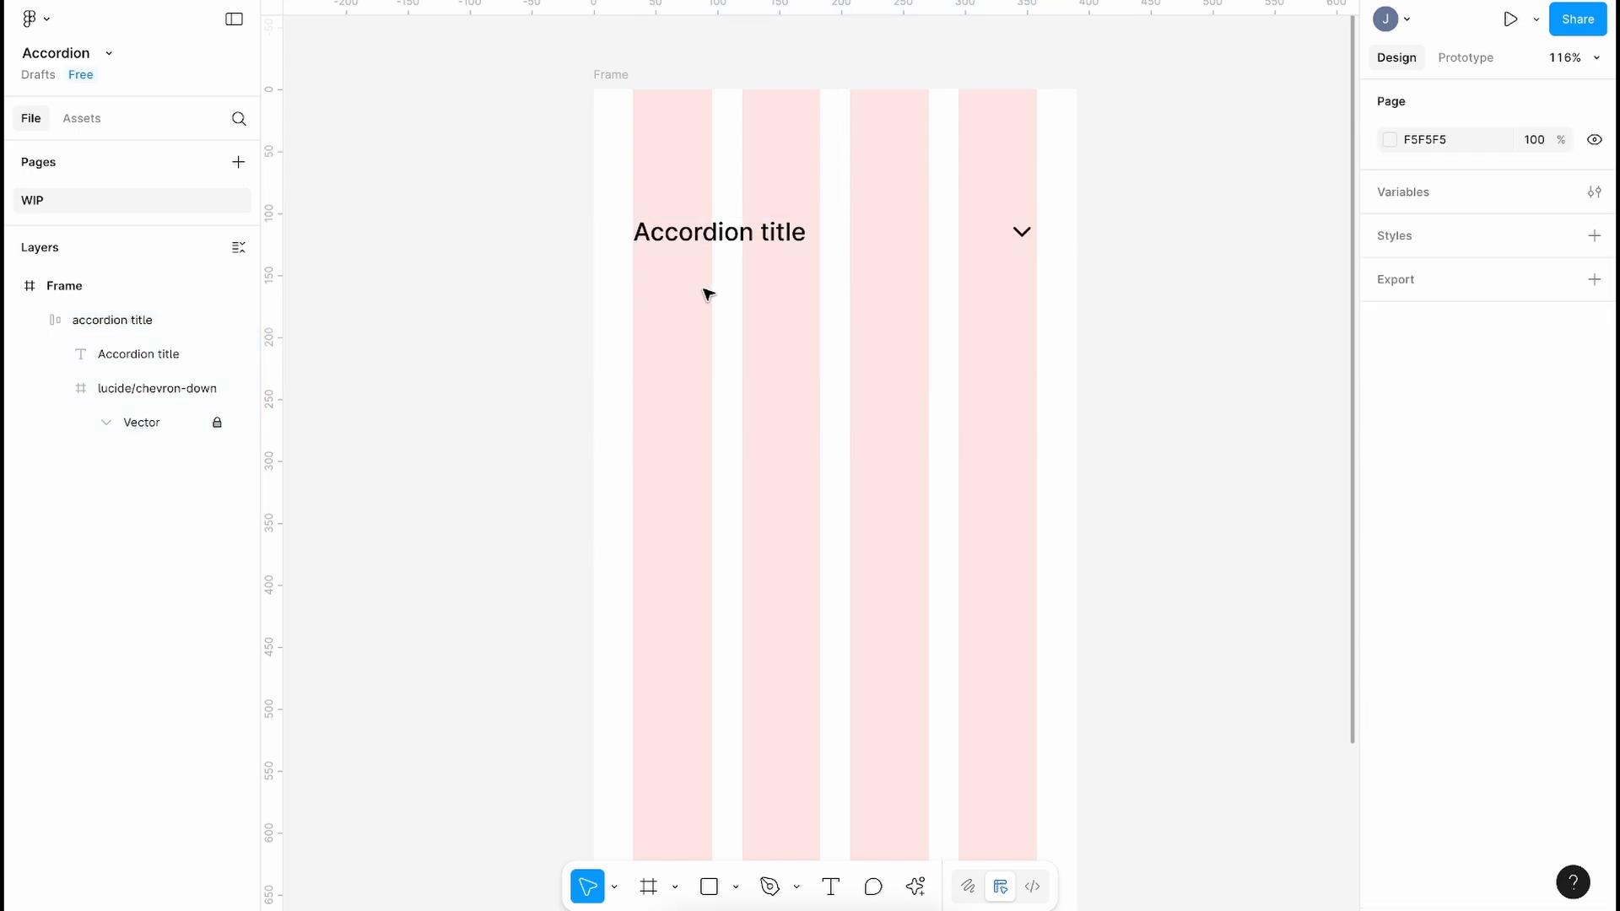
# Step: Draw a text box below the title and fill it with three Lorem Ipsum plugin sentences
pyautogui.press('t')
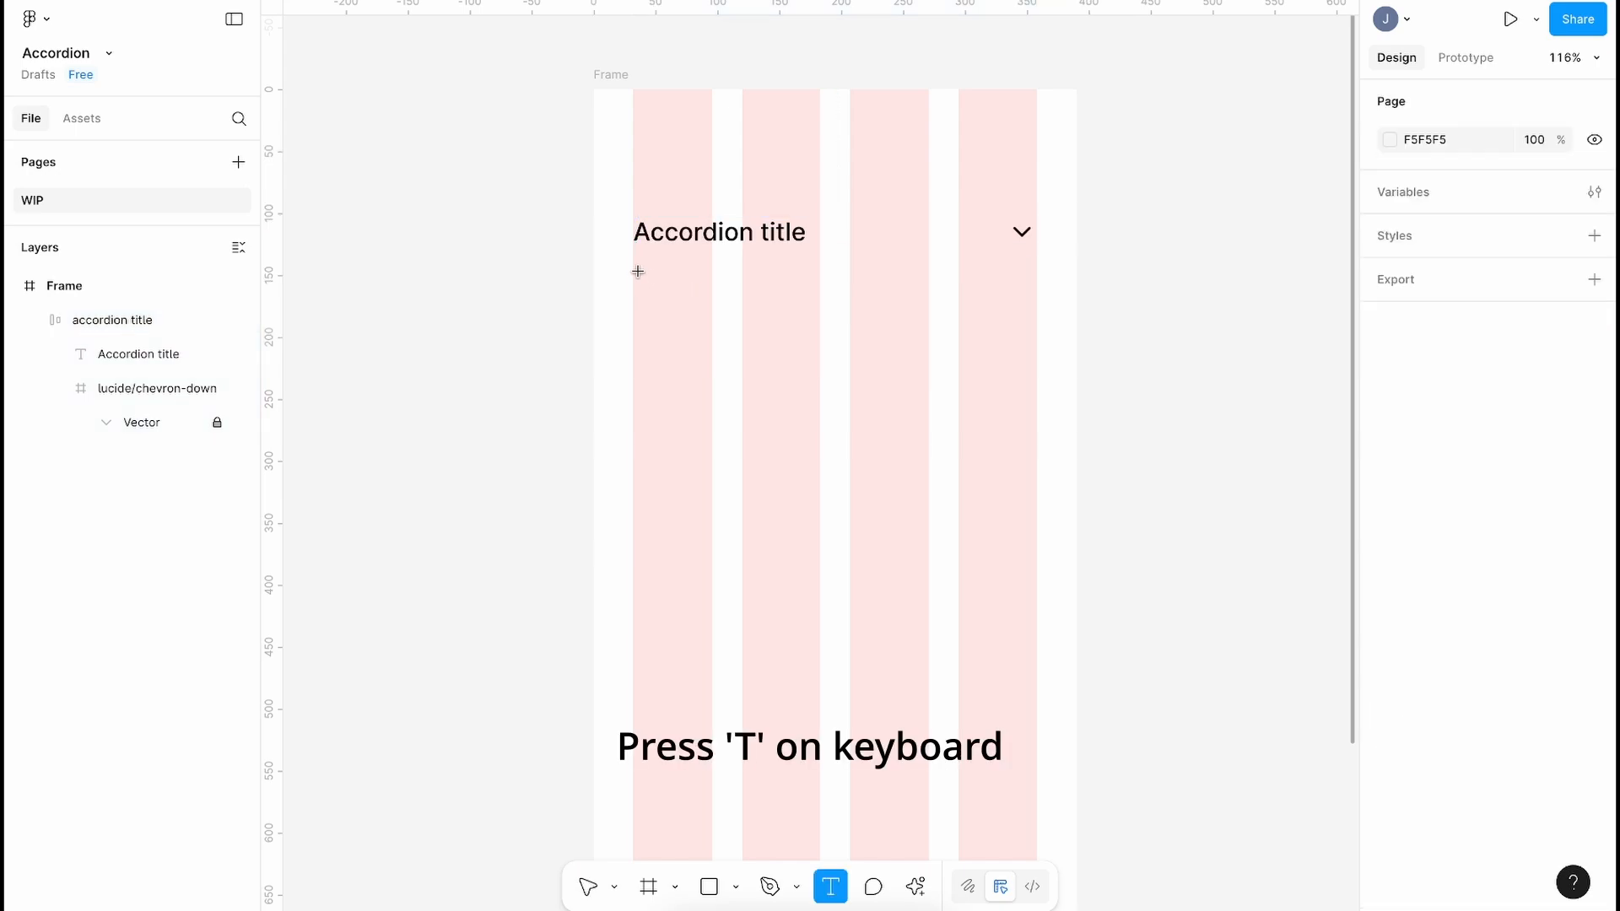
pyautogui.moveTo(632, 266); pyautogui.dragTo(1035, 423)
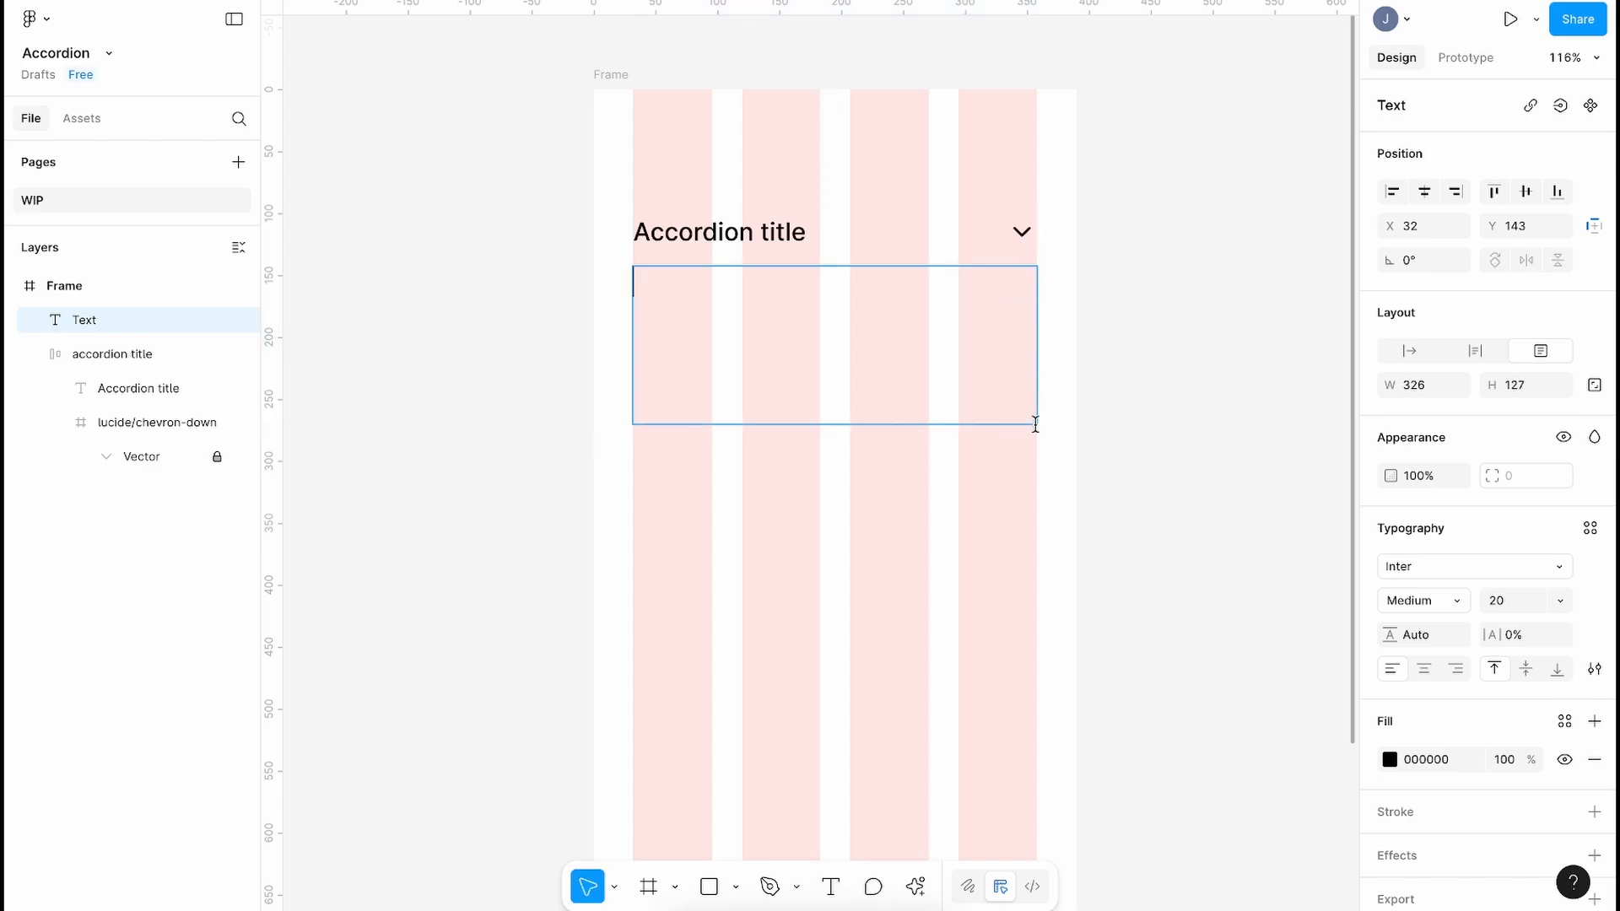
pyautogui.click(918, 890)
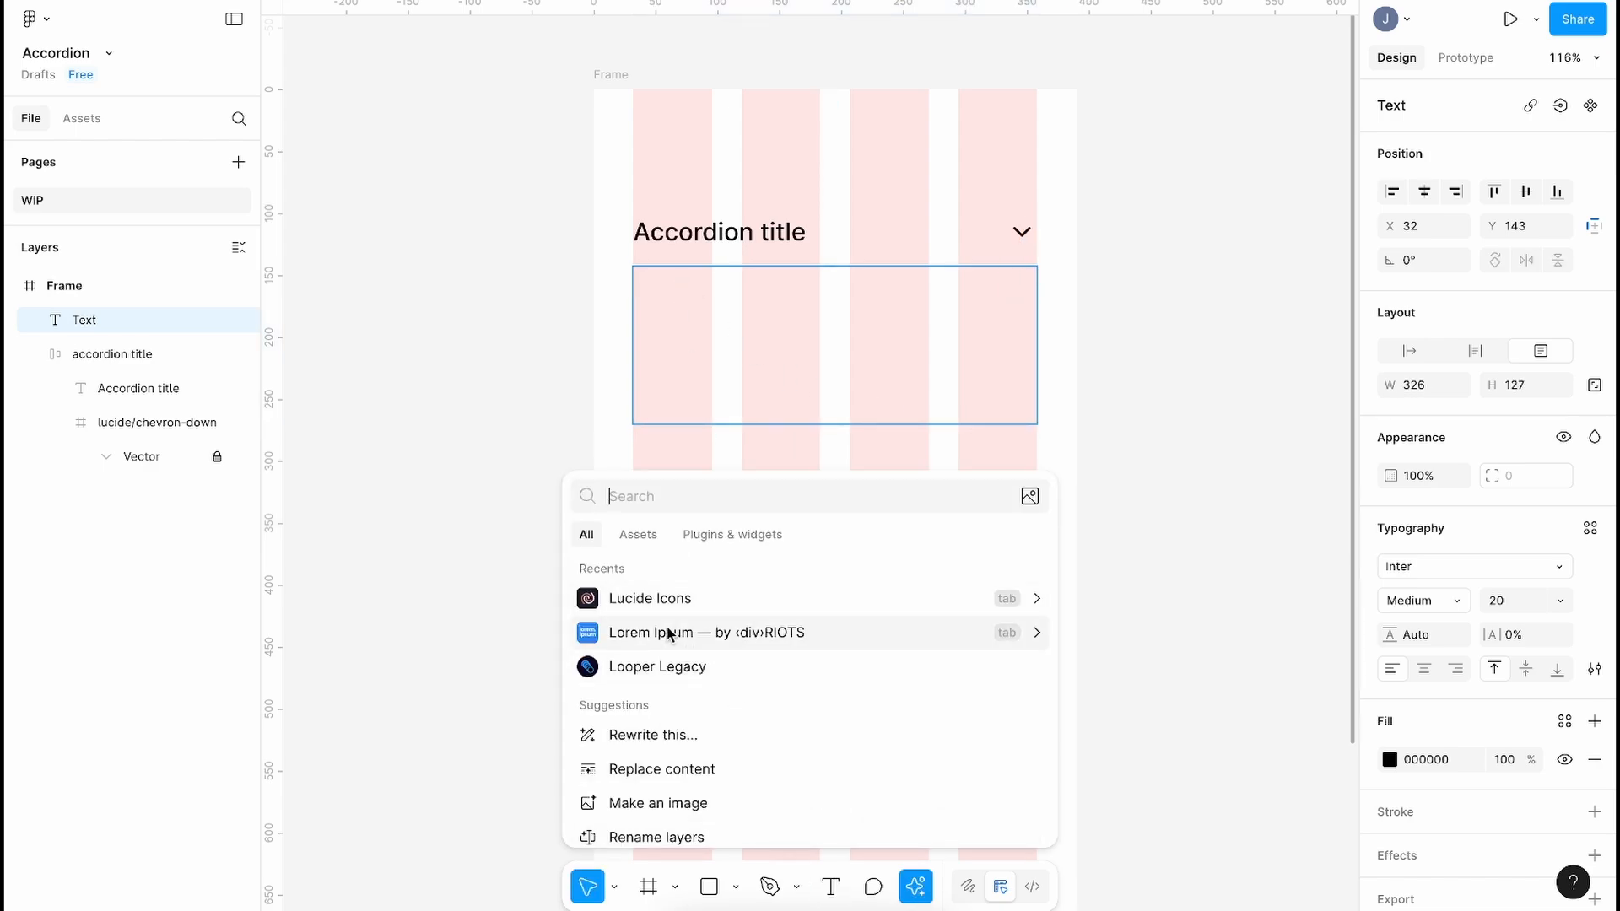
pyautogui.write('loren ipsum')
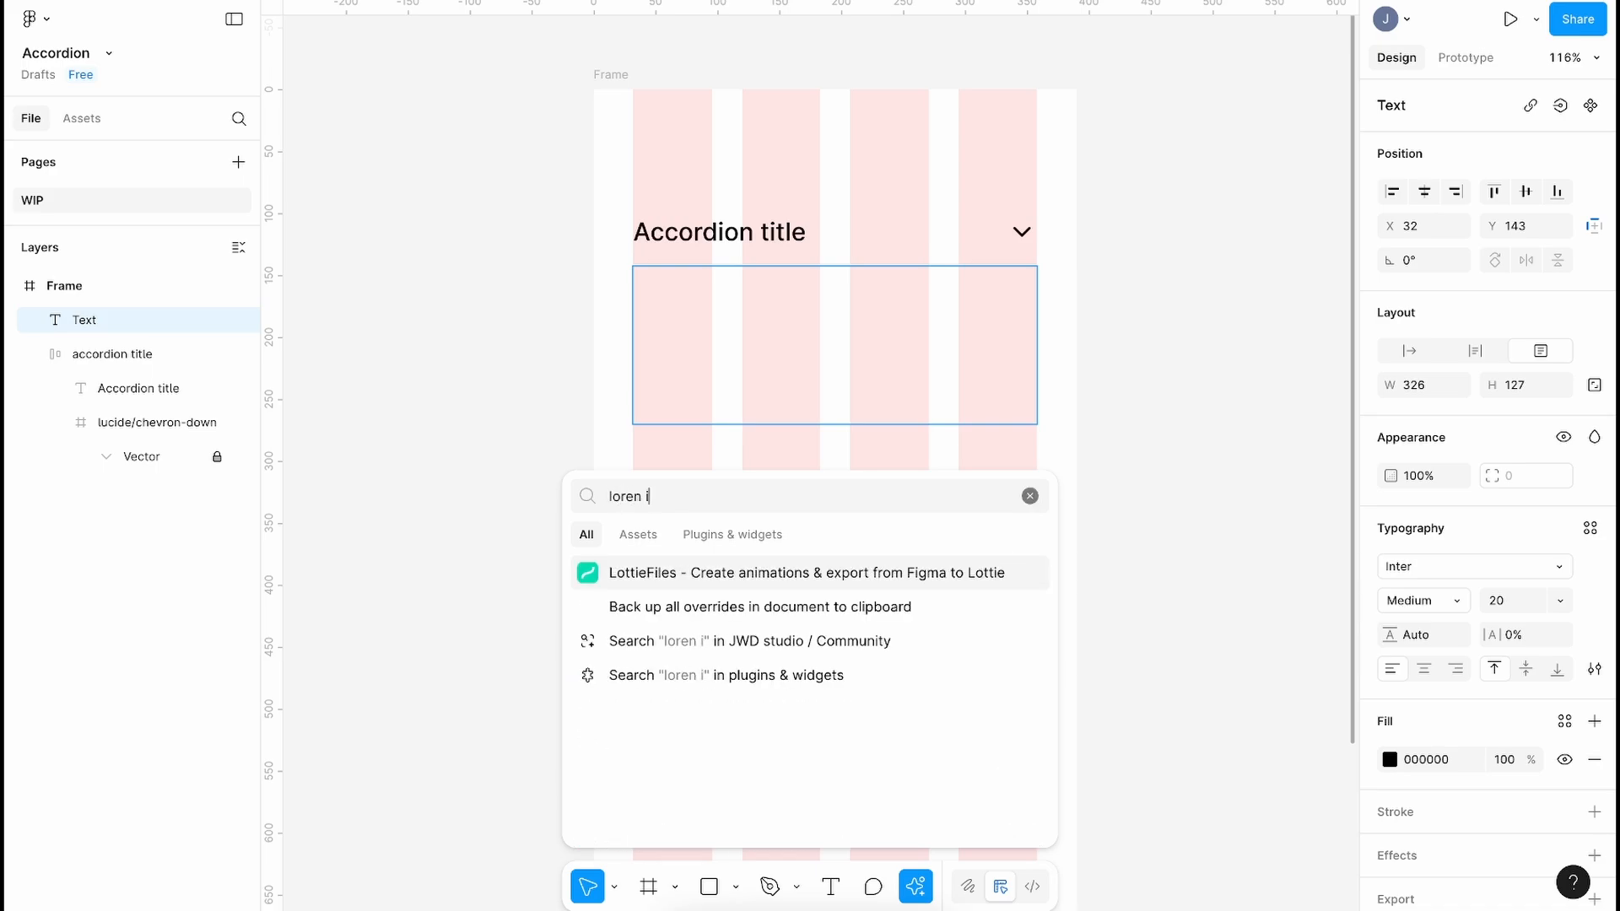
pyautogui.click(721, 533)
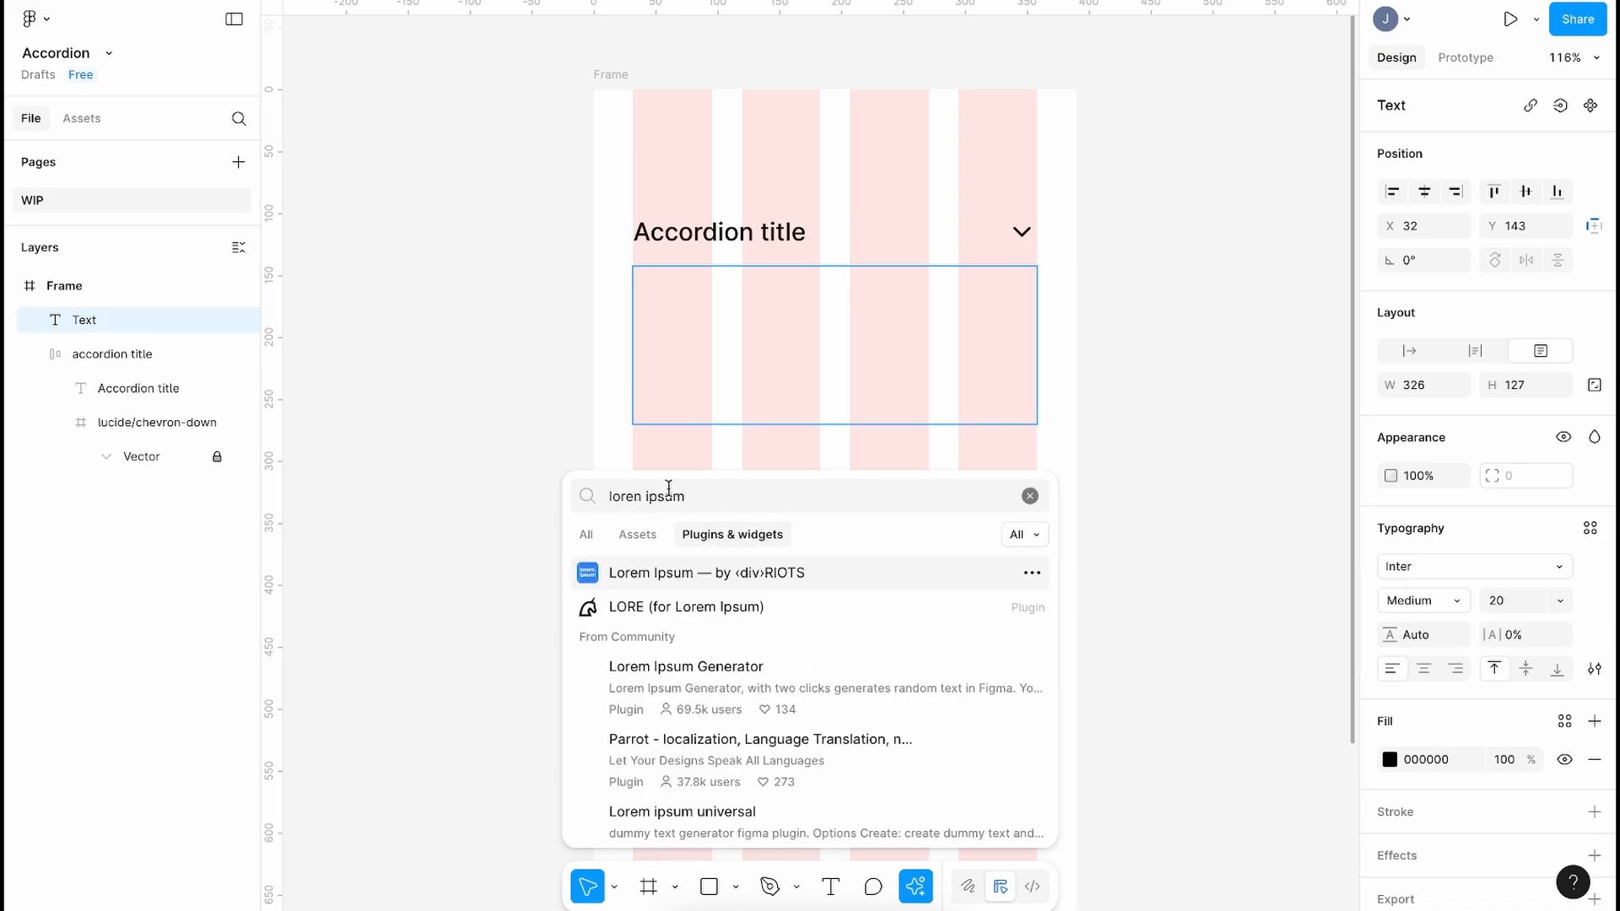
pyautogui.click(671, 576)
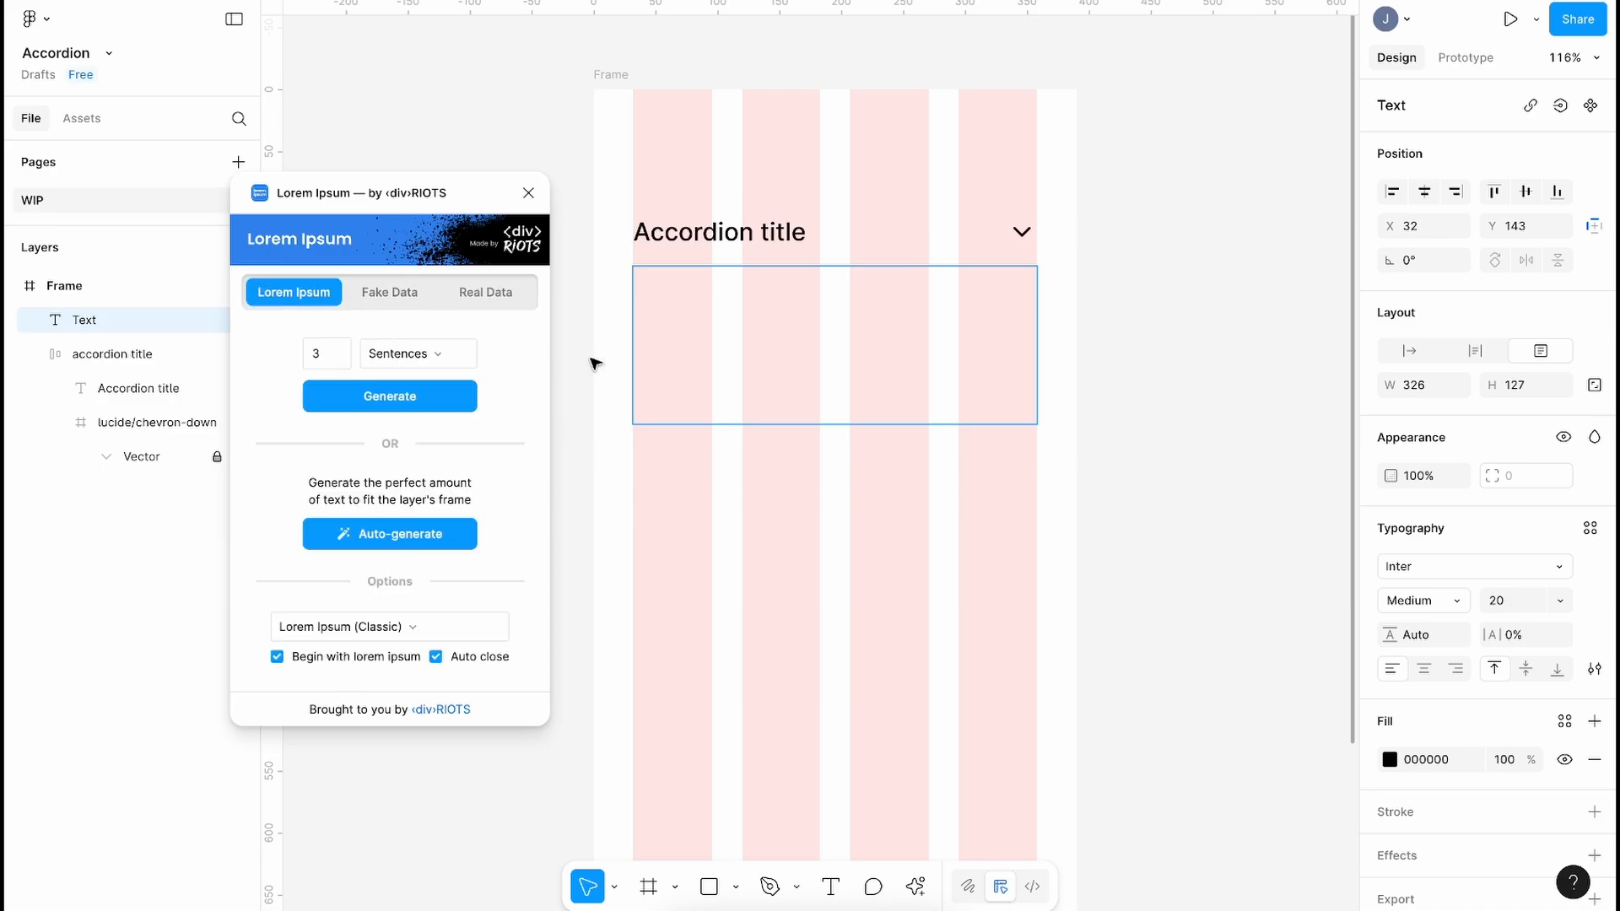
pyautogui.scroll(-1, 598, 371)
pyautogui.hscroll(-1, 598, 371)
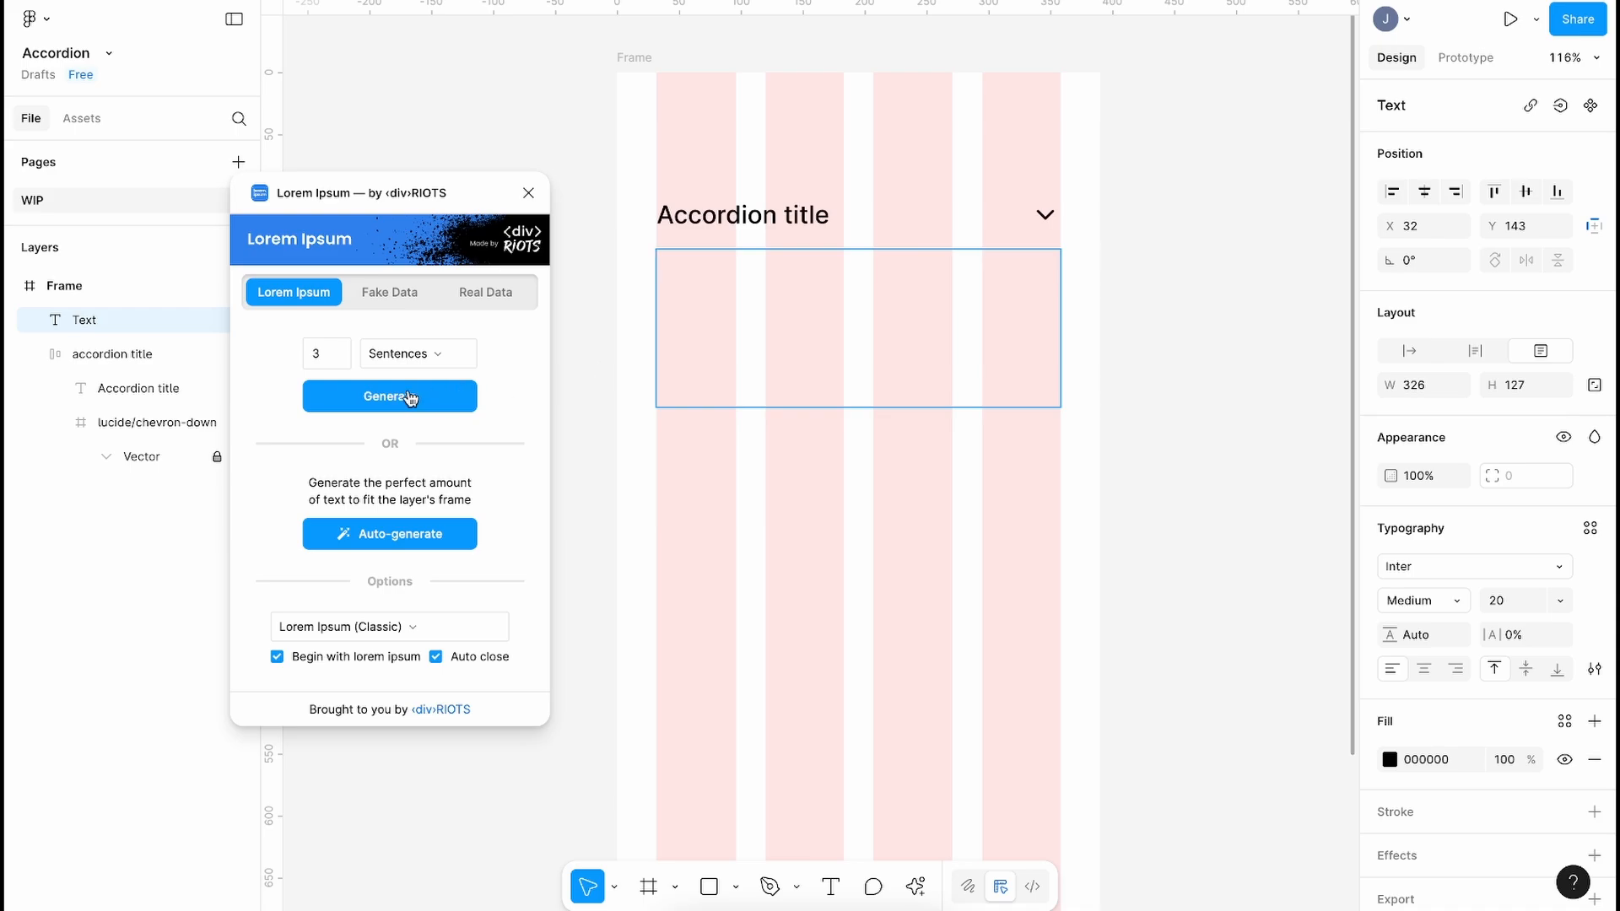
pyautogui.click(389, 398)
# Step: Set the lorem ipsum text to Regular weight, size 16
pyautogui.doubleClick(815, 324)
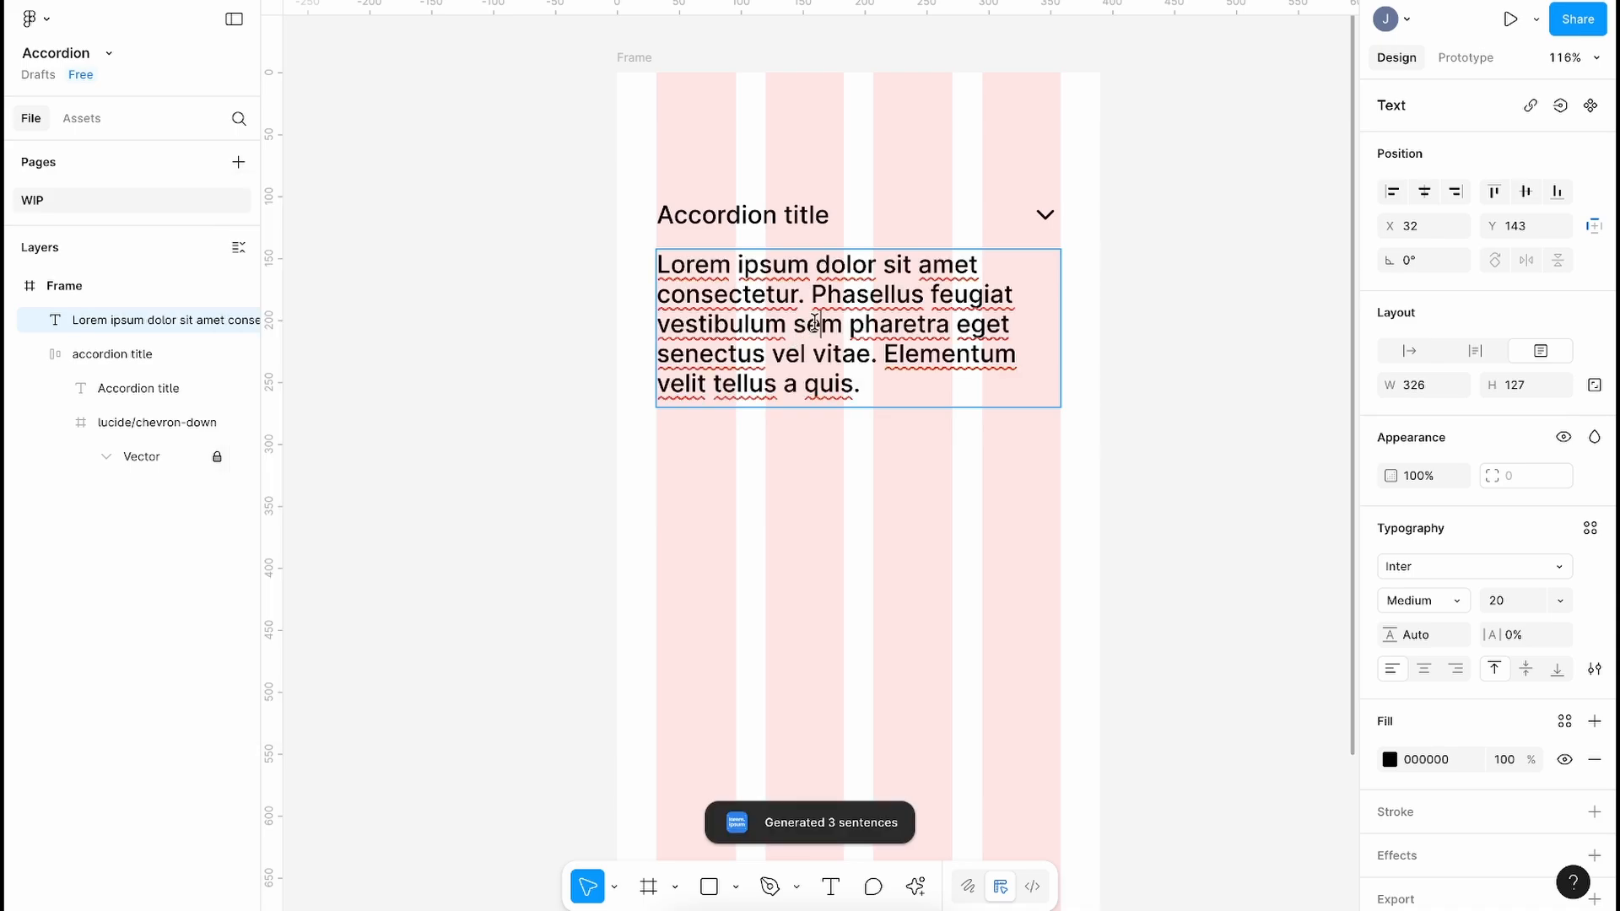
pyautogui.press('super+a')
pyautogui.click(1433, 602)
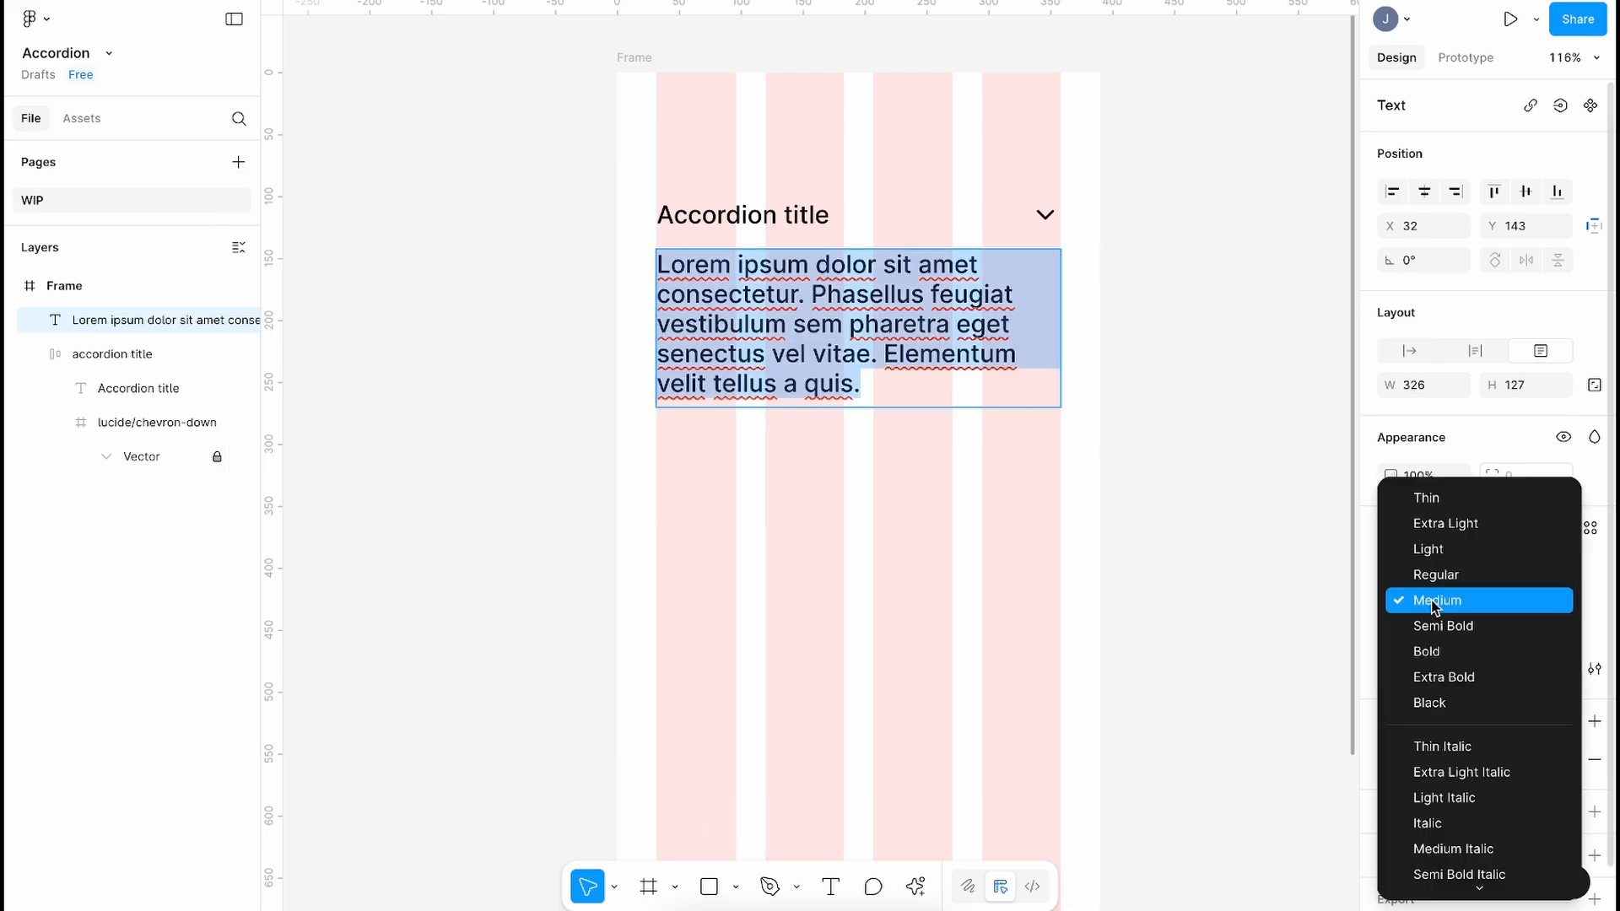
pyautogui.click(1434, 577)
pyautogui.click(1521, 604)
pyautogui.write('16')
pyautogui.press('Return')
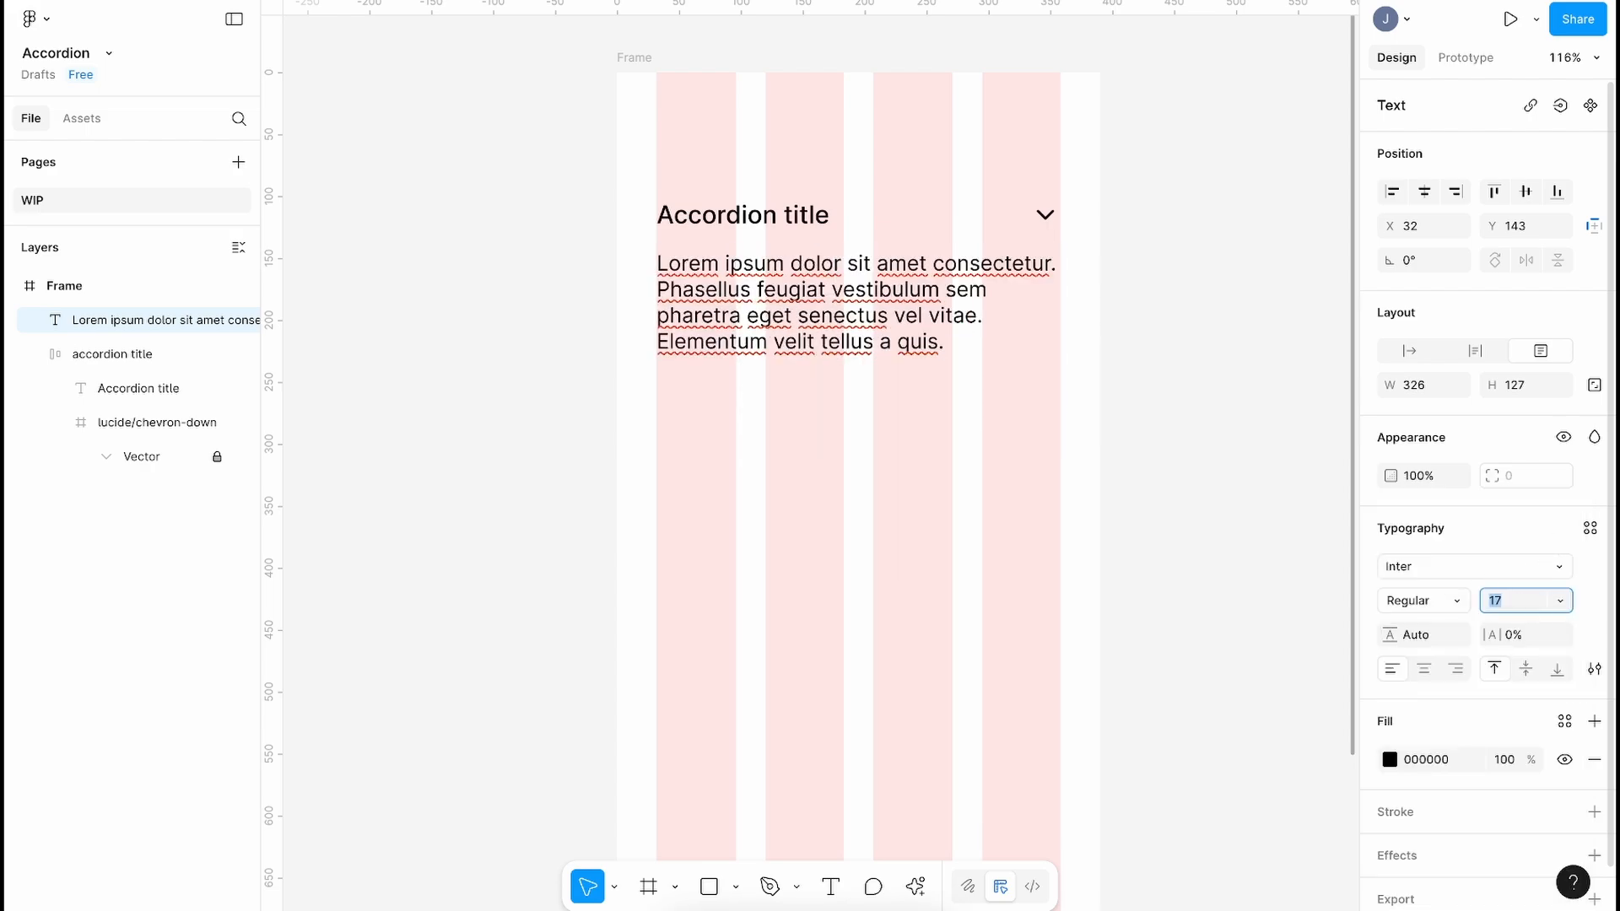
# Step: Change the text colour to dark grey 202020 and wrap it in an auto-layout frame
pyautogui.click(1389, 759)
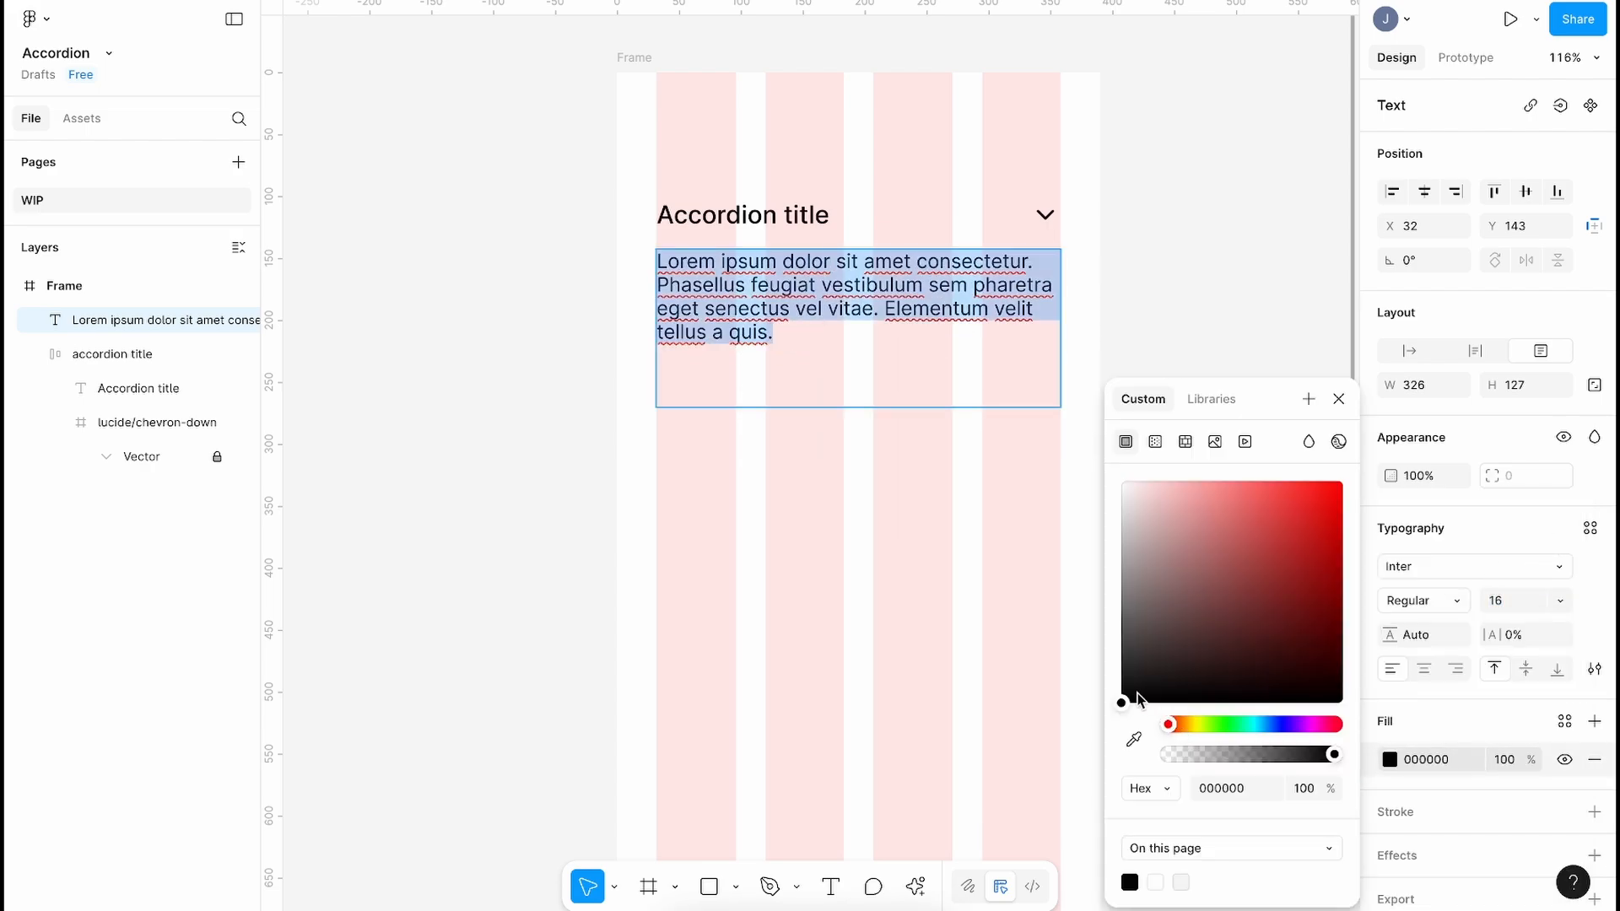
pyautogui.moveTo(1122, 697); pyautogui.dragTo(1121, 674)
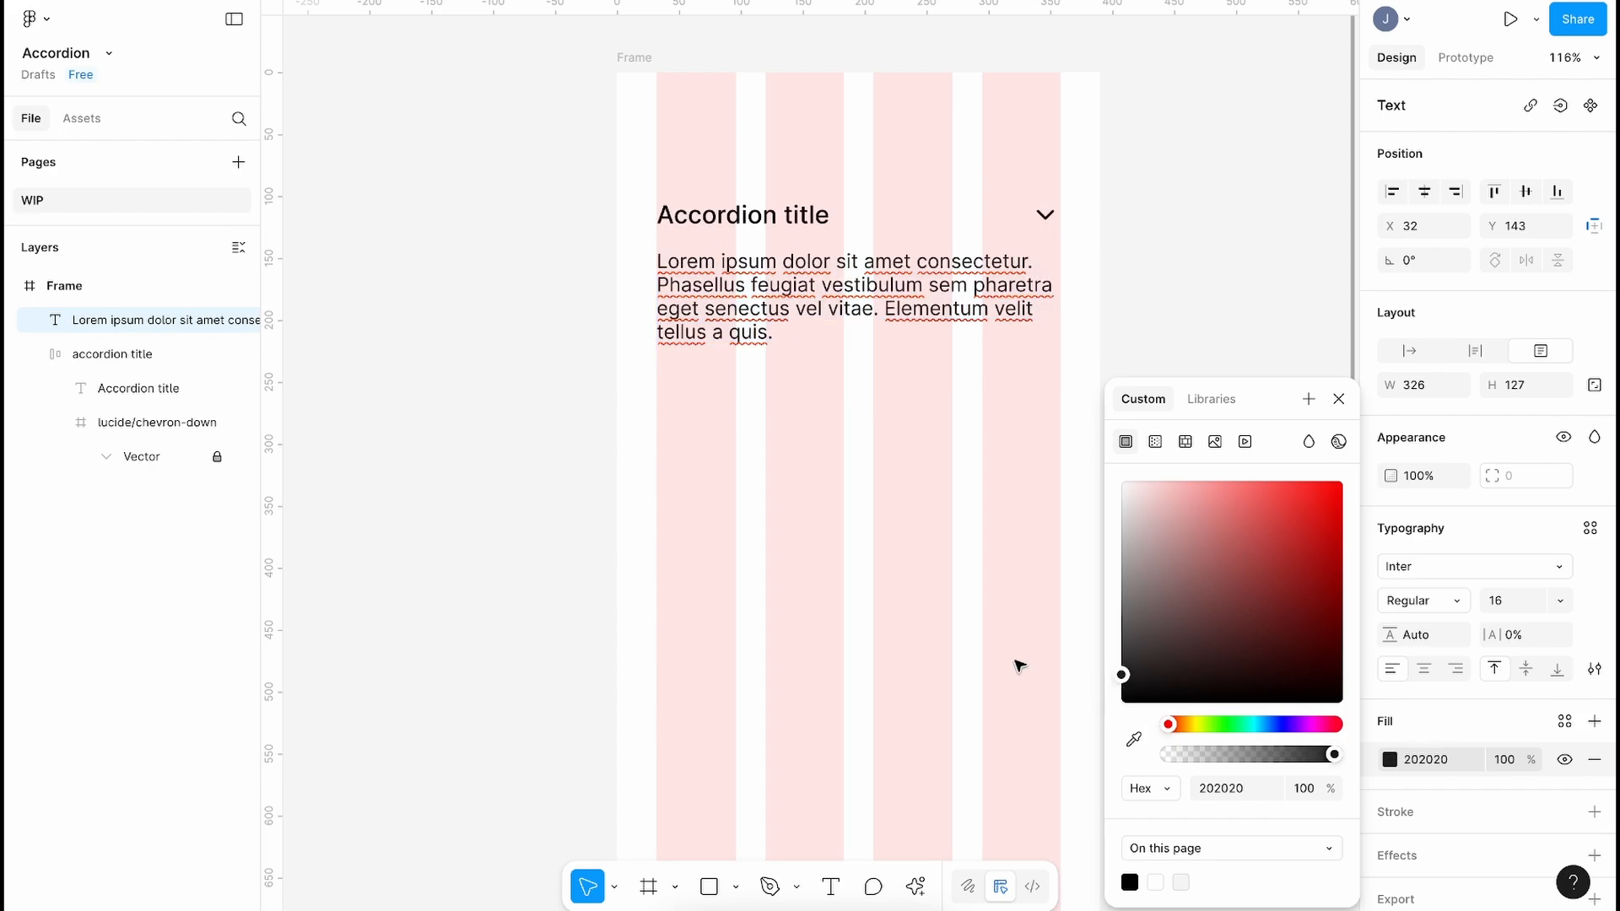
pyautogui.press('Escape')
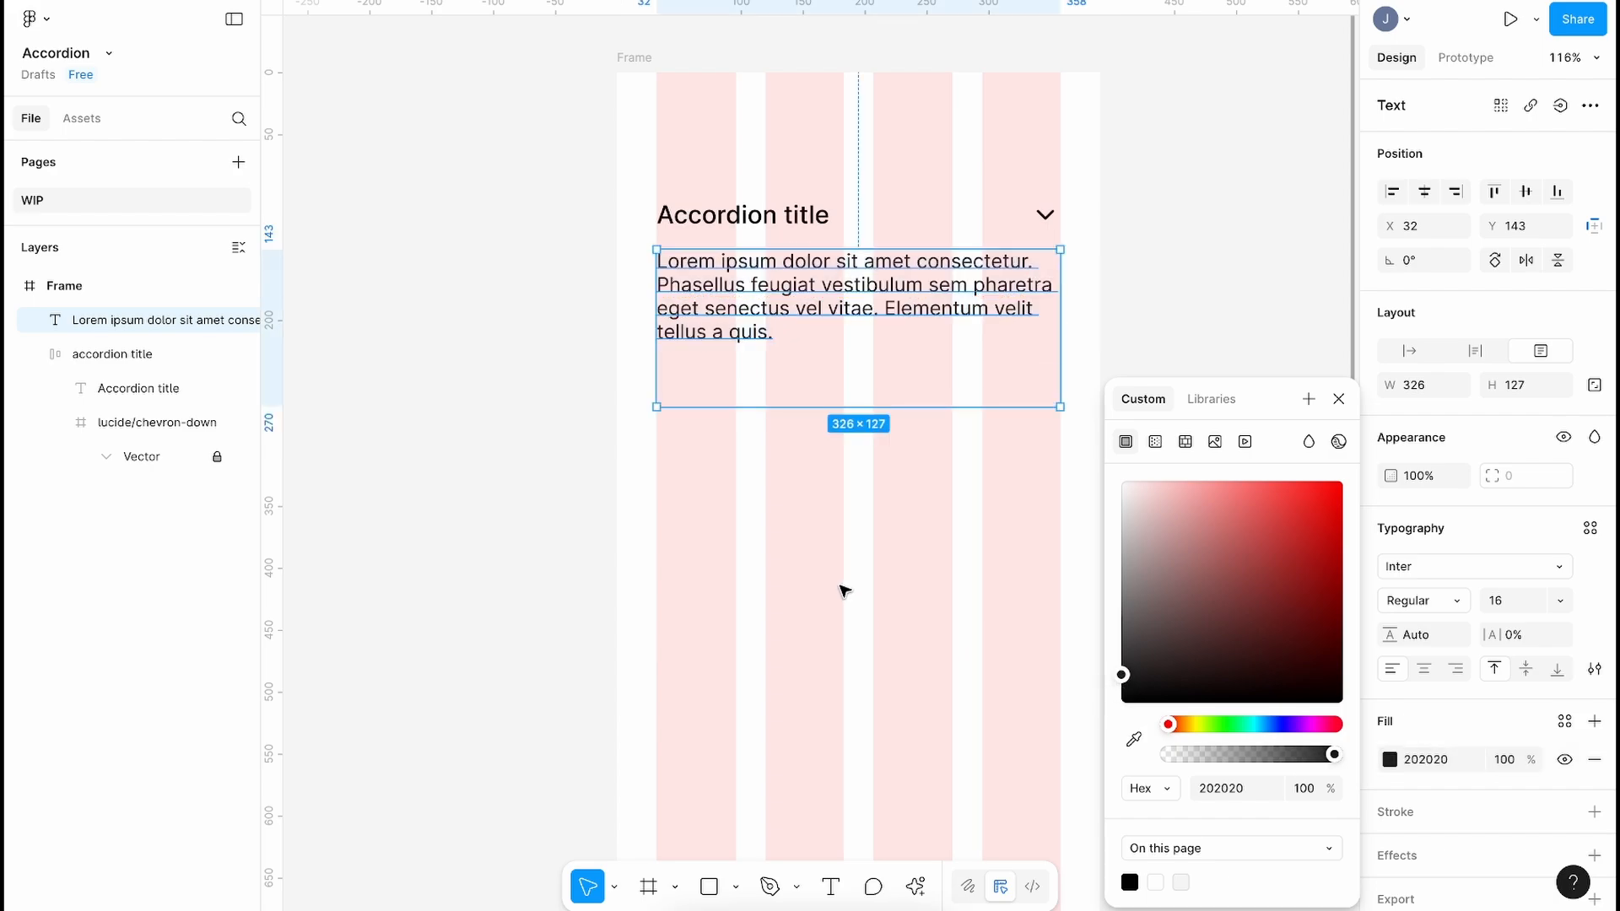
pyautogui.press('Escape')
pyautogui.hotkey('shift', 'g')
pyautogui.click(151, 322)
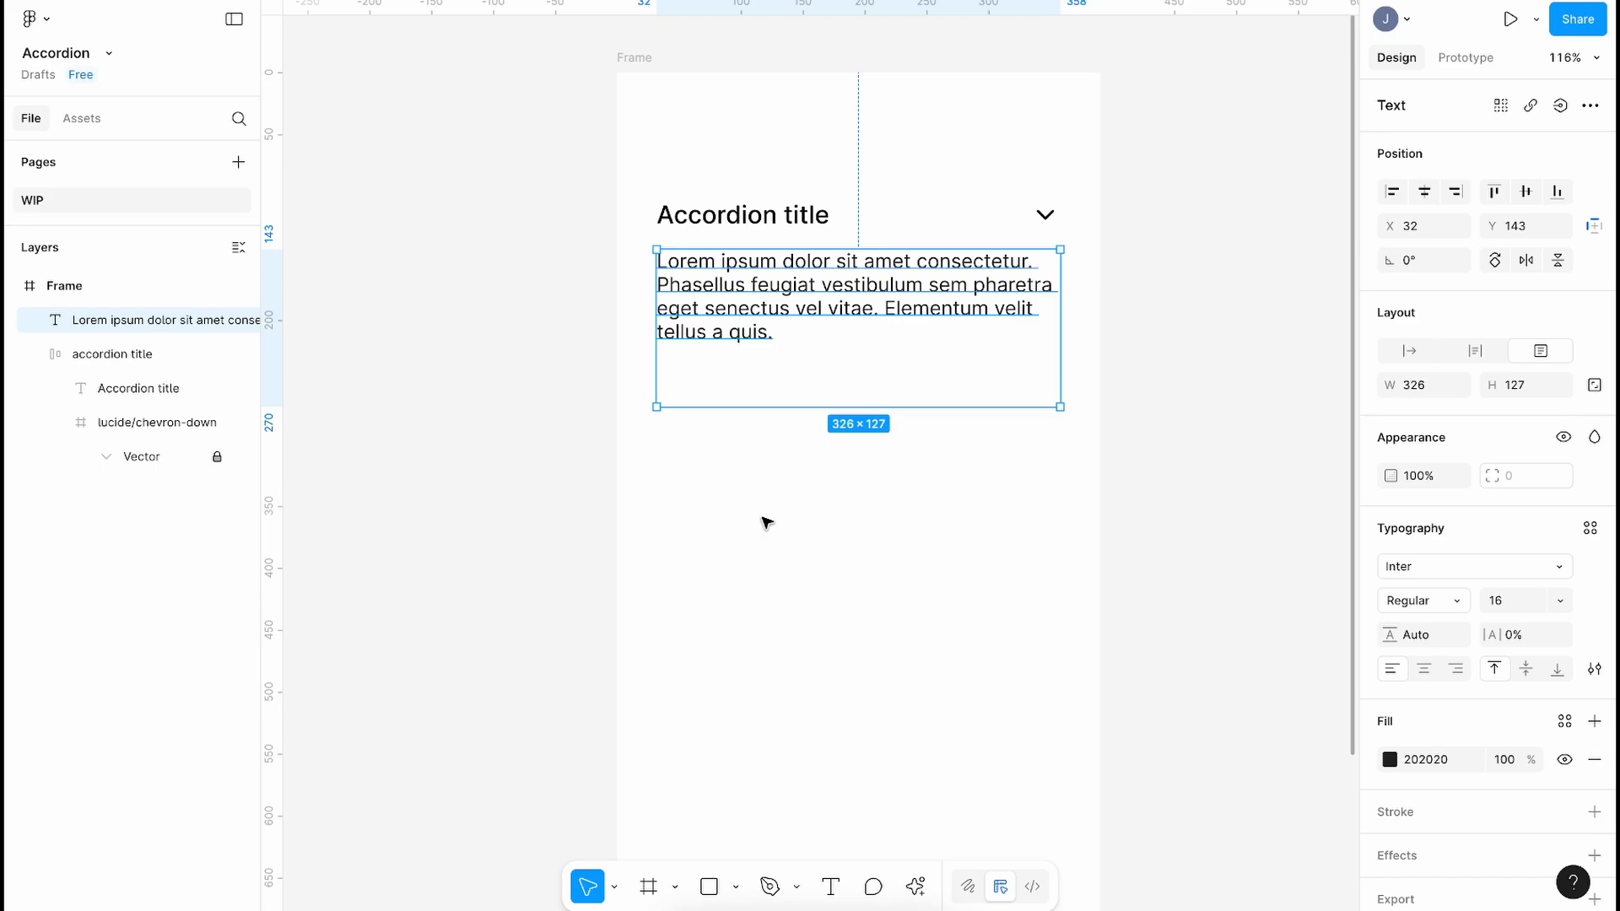
pyautogui.hotkey('shift', 'a')
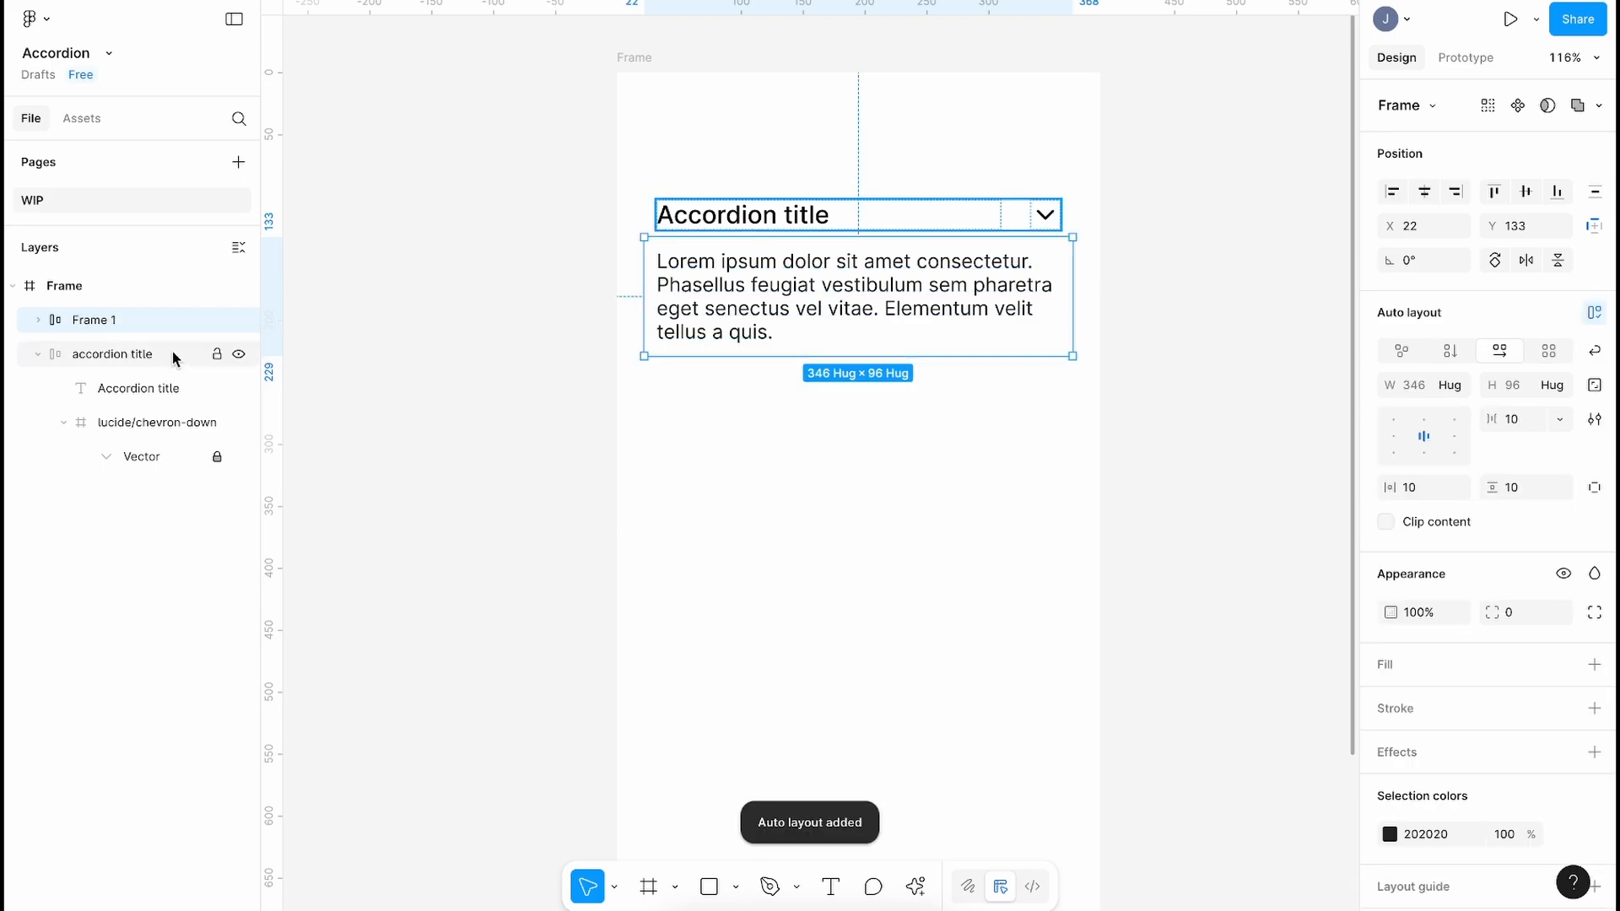
# Step: Rename the body frame 'accordion-body' and set its padding and spacing to 0
pyautogui.doubleClick(130, 327)
pyautogui.write('accor')
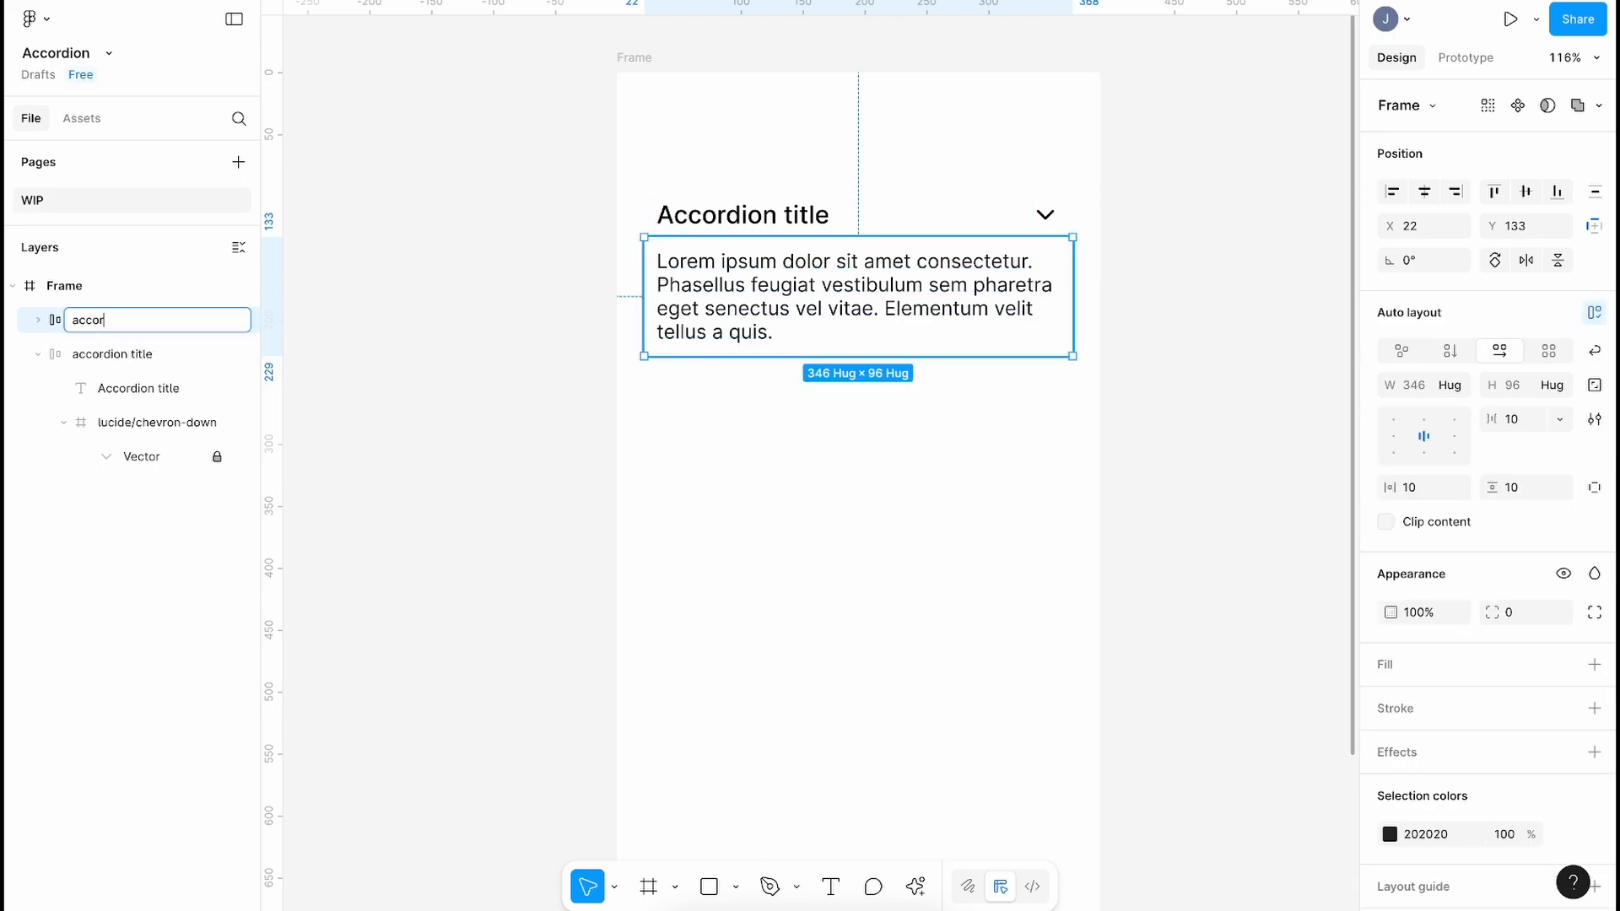
pyautogui.press('Return')
pyautogui.click(1425, 487)
pyautogui.write('0')
pyautogui.press('Tab')
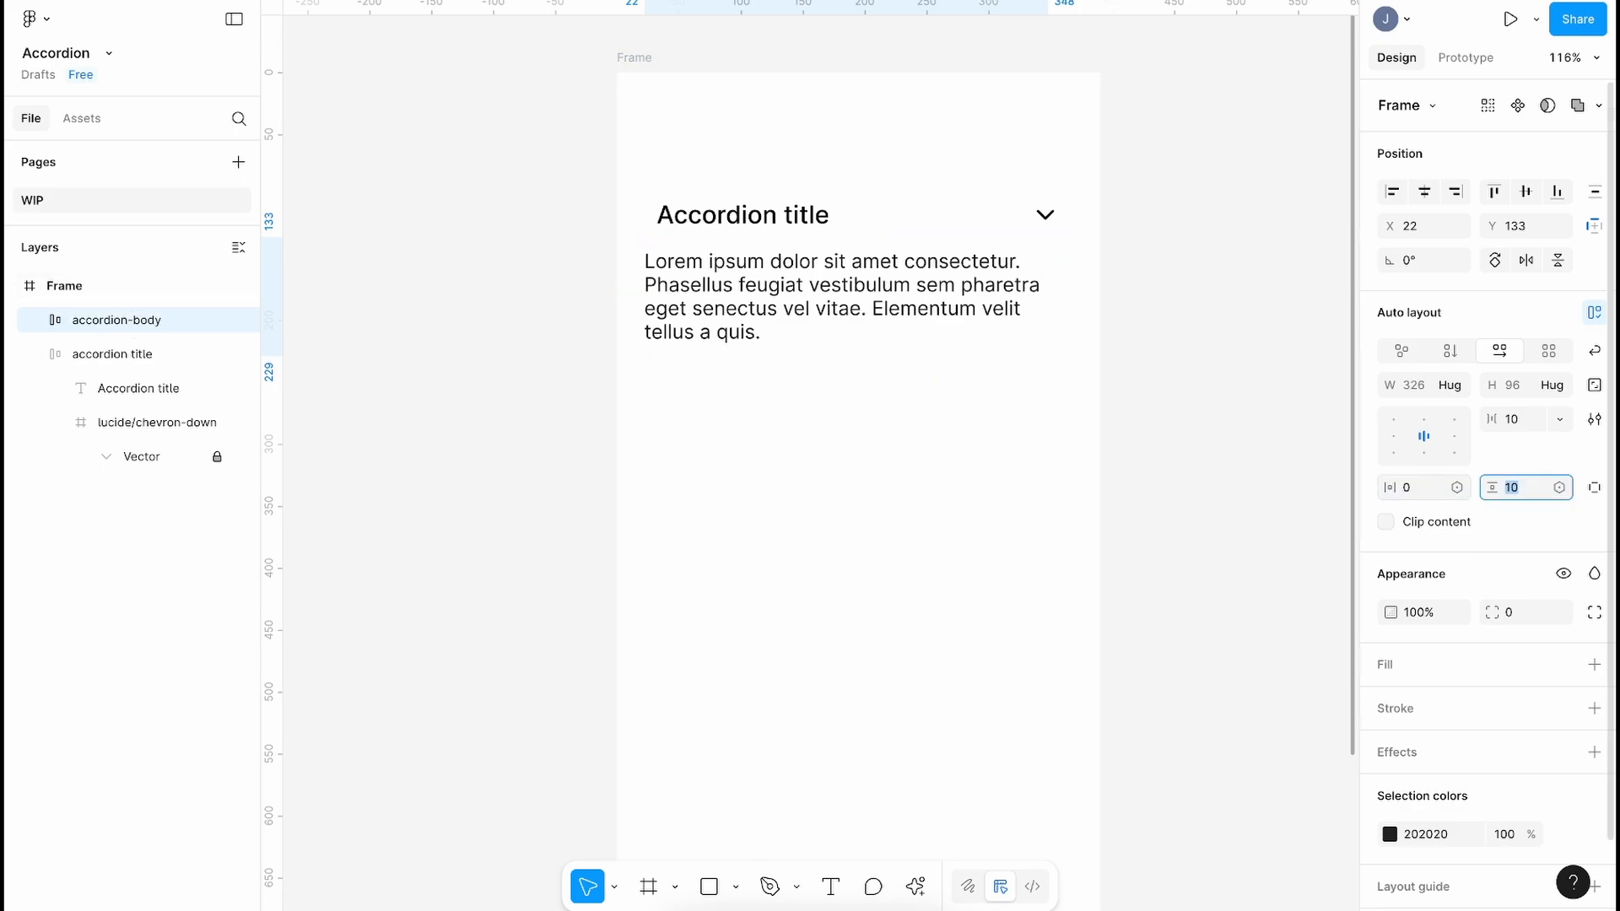
pyautogui.write('0')
pyautogui.press('Return')
pyautogui.click(1519, 419)
pyautogui.write('0')
pyautogui.press('Return')
# Step: Line the accordion-body frame up under the title at X 32
pyautogui.moveTo(715, 276); pyautogui.dragTo(728, 295)
pyautogui.click(845, 425)
pyautogui.click(892, 325)
pyautogui.hotkey('shift', 'g')
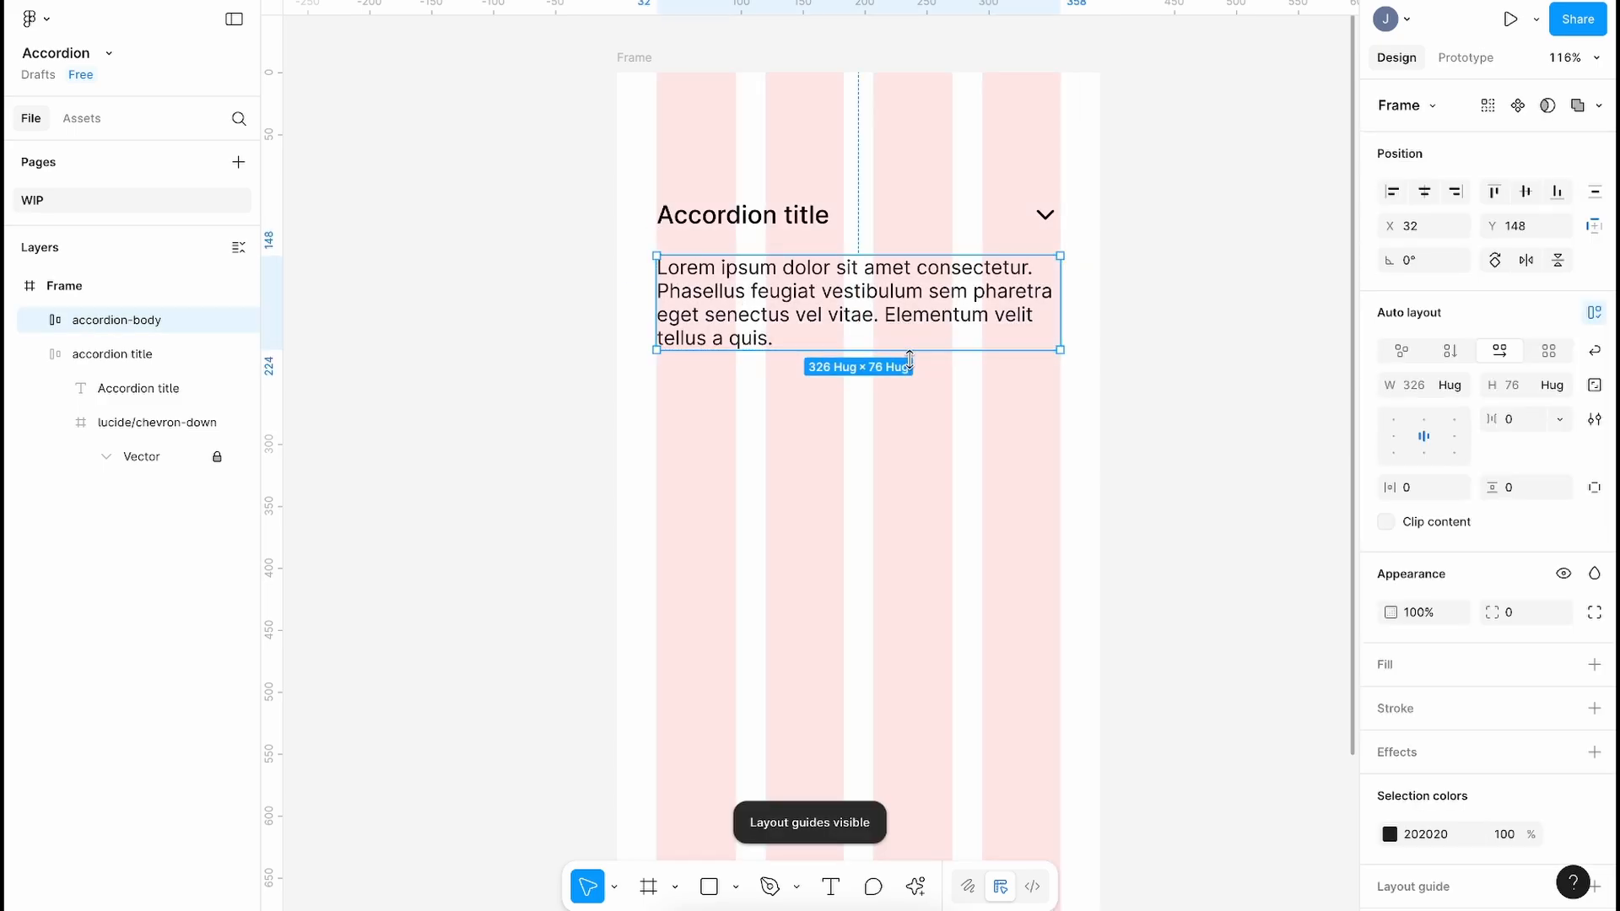
pyautogui.click(888, 479)
pyautogui.hotkey('shift', 'g')
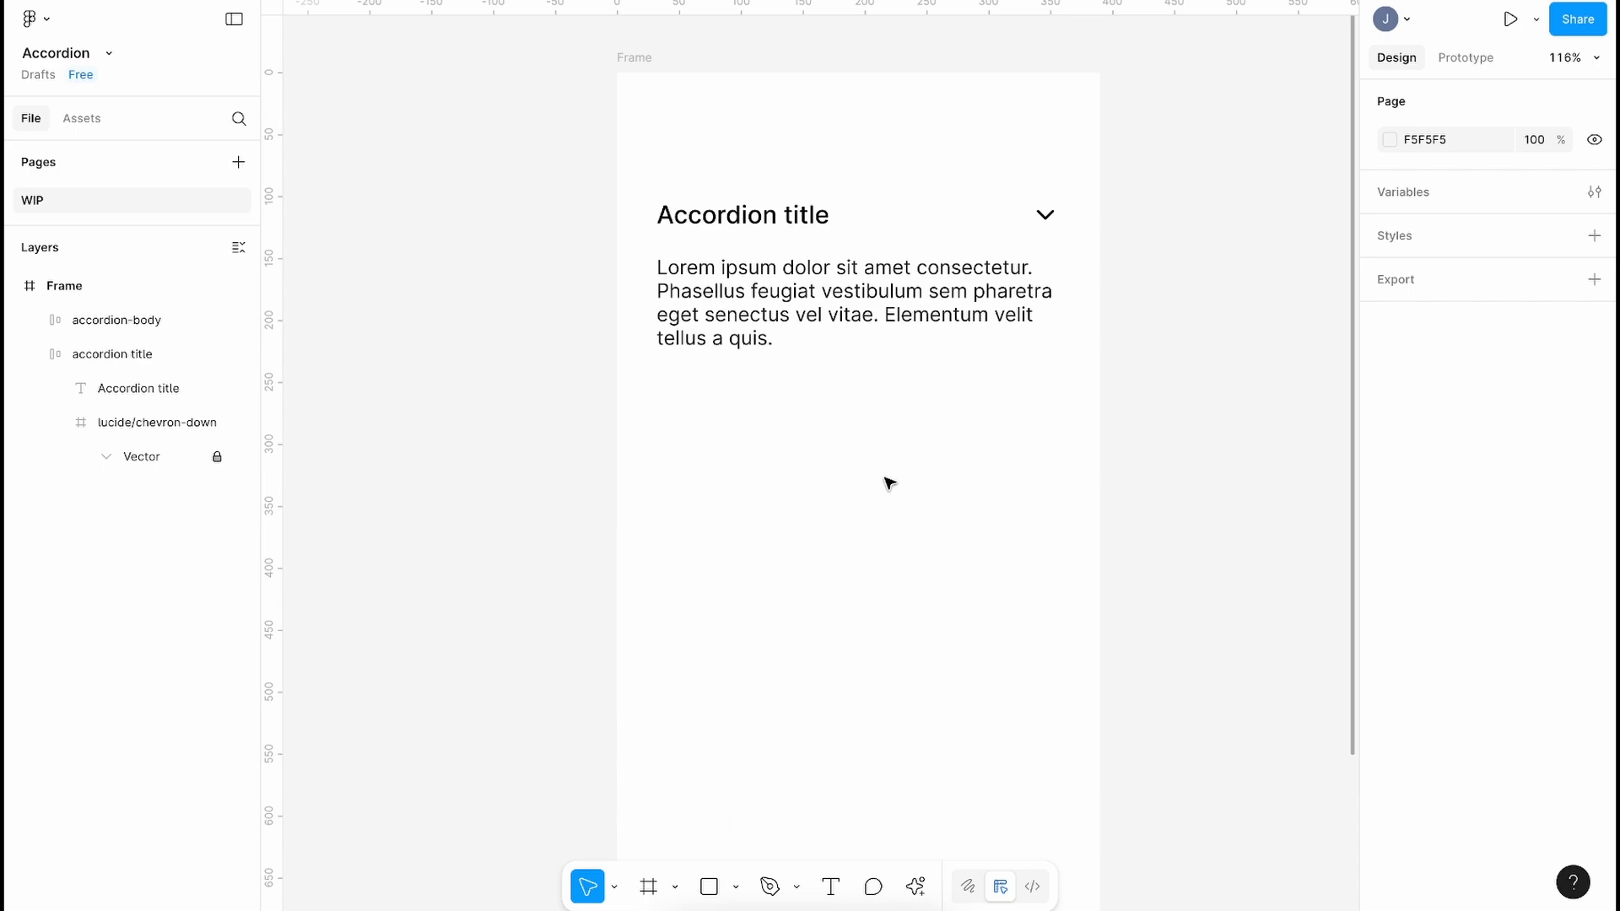
pyautogui.click(741, 340)
# Step: Set the lorem ipsum text to Fill container so it spans the 326-wide accordion-body
pyautogui.click(37, 320)
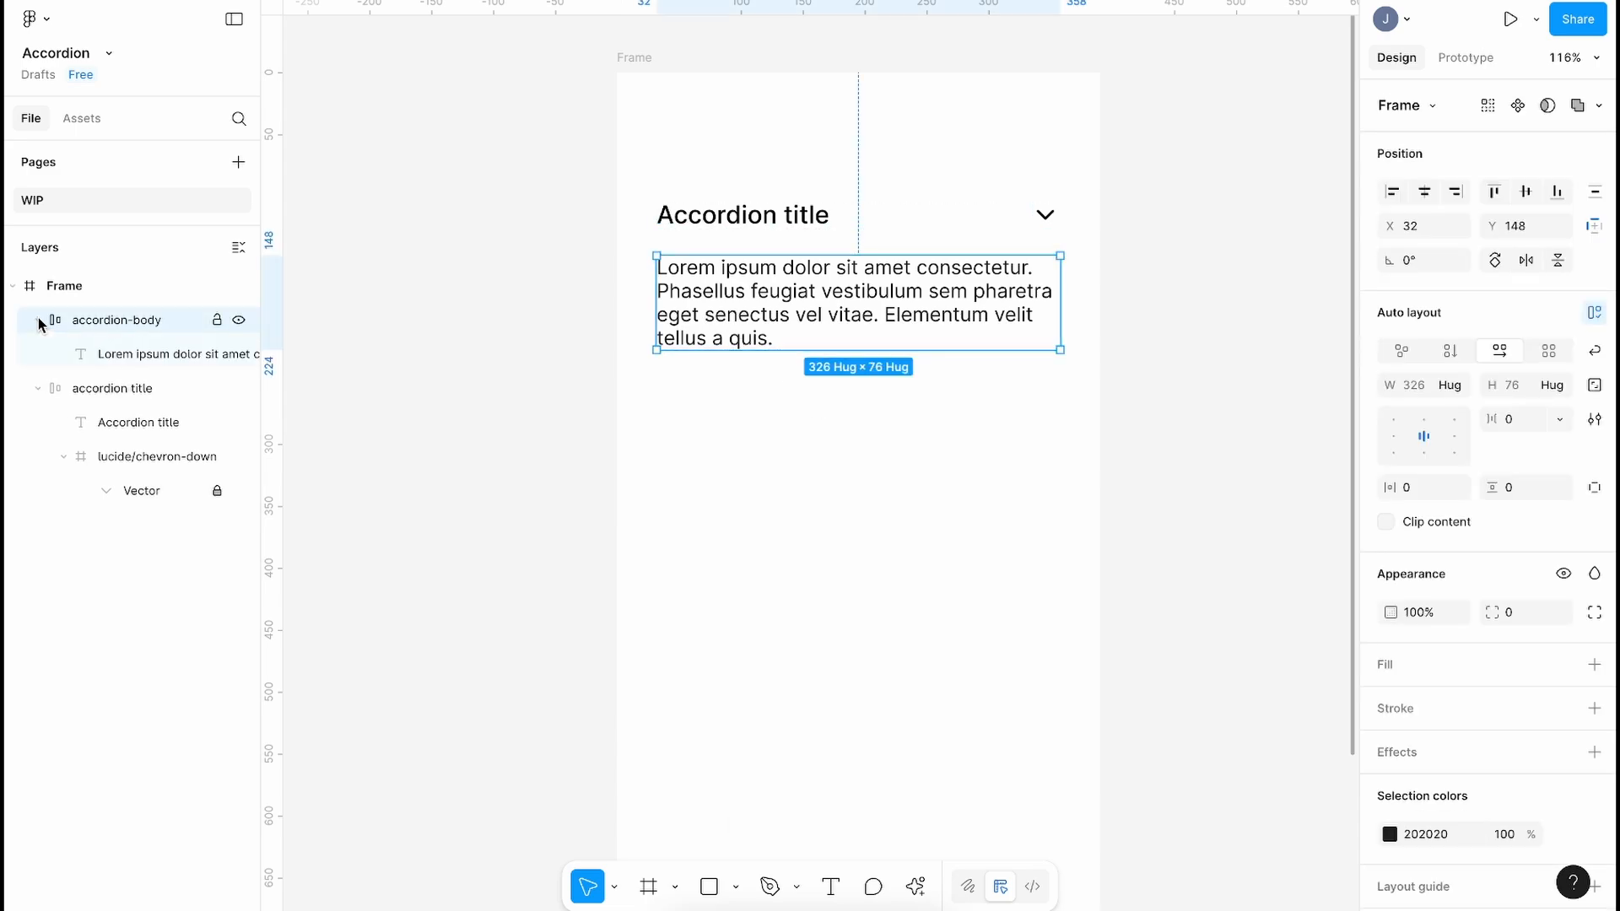
pyautogui.click(145, 354)
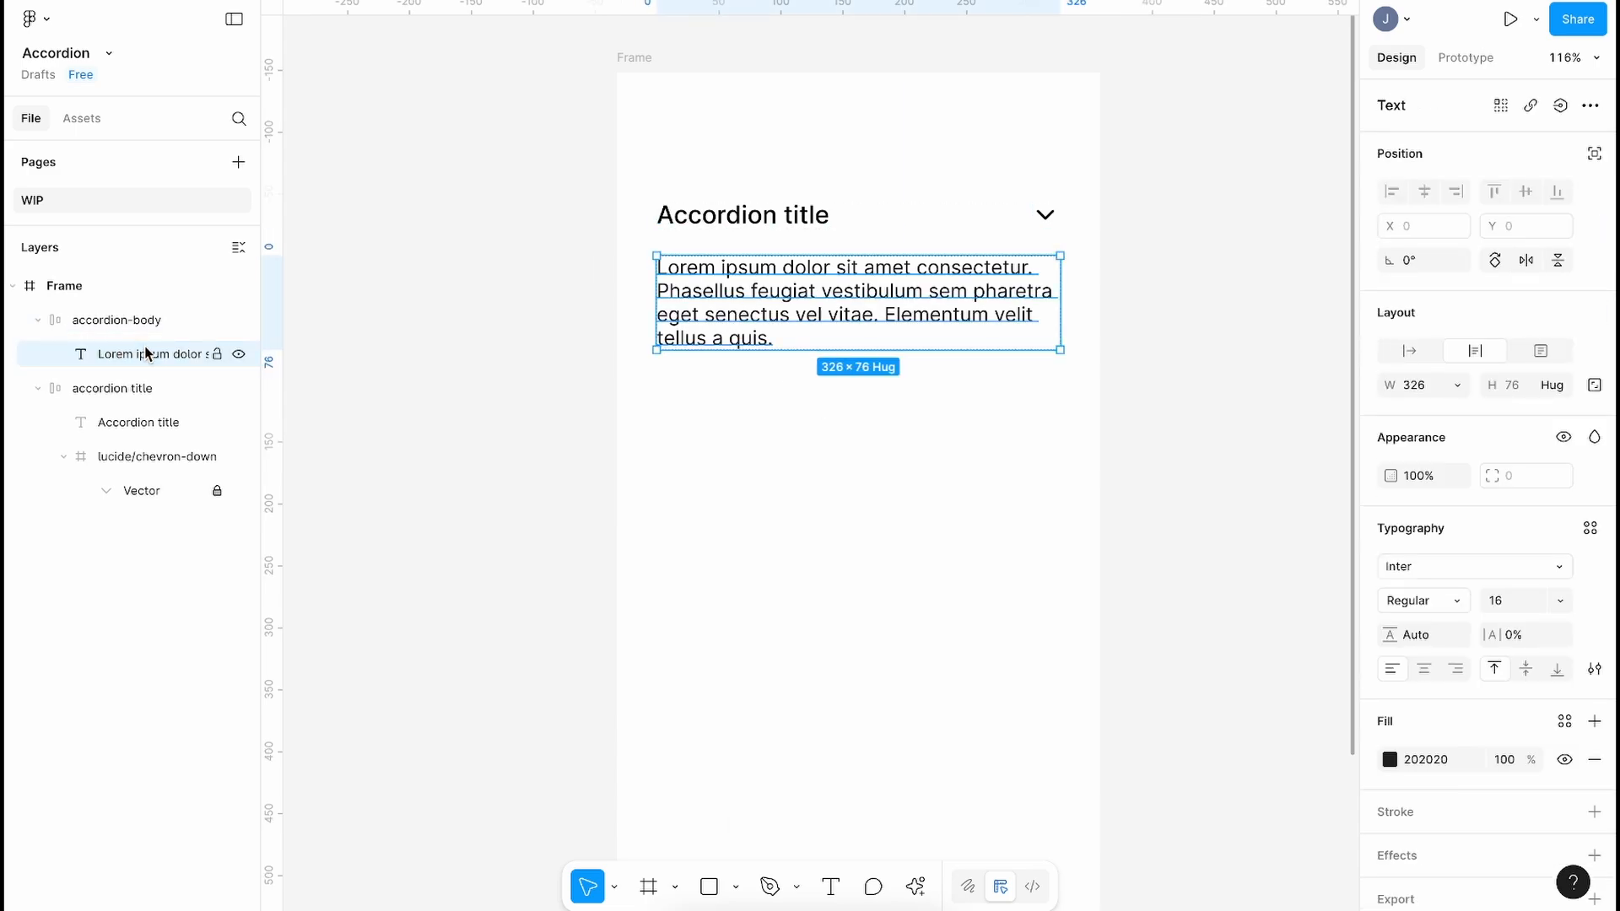
pyautogui.click(1454, 385)
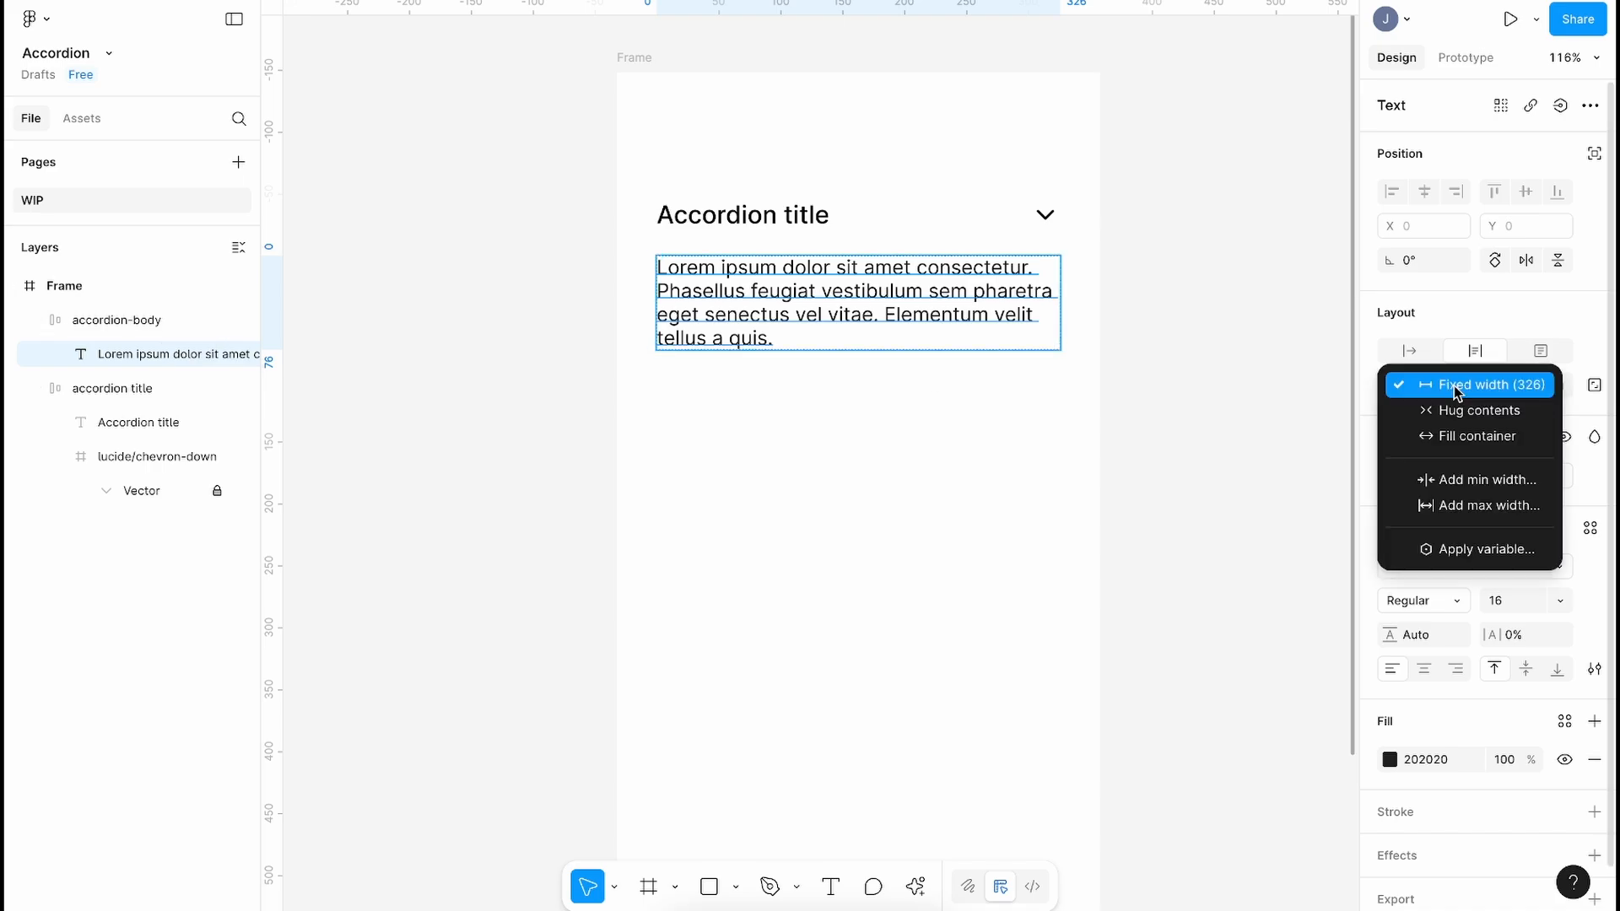
pyautogui.click(1472, 448)
pyautogui.click(997, 327)
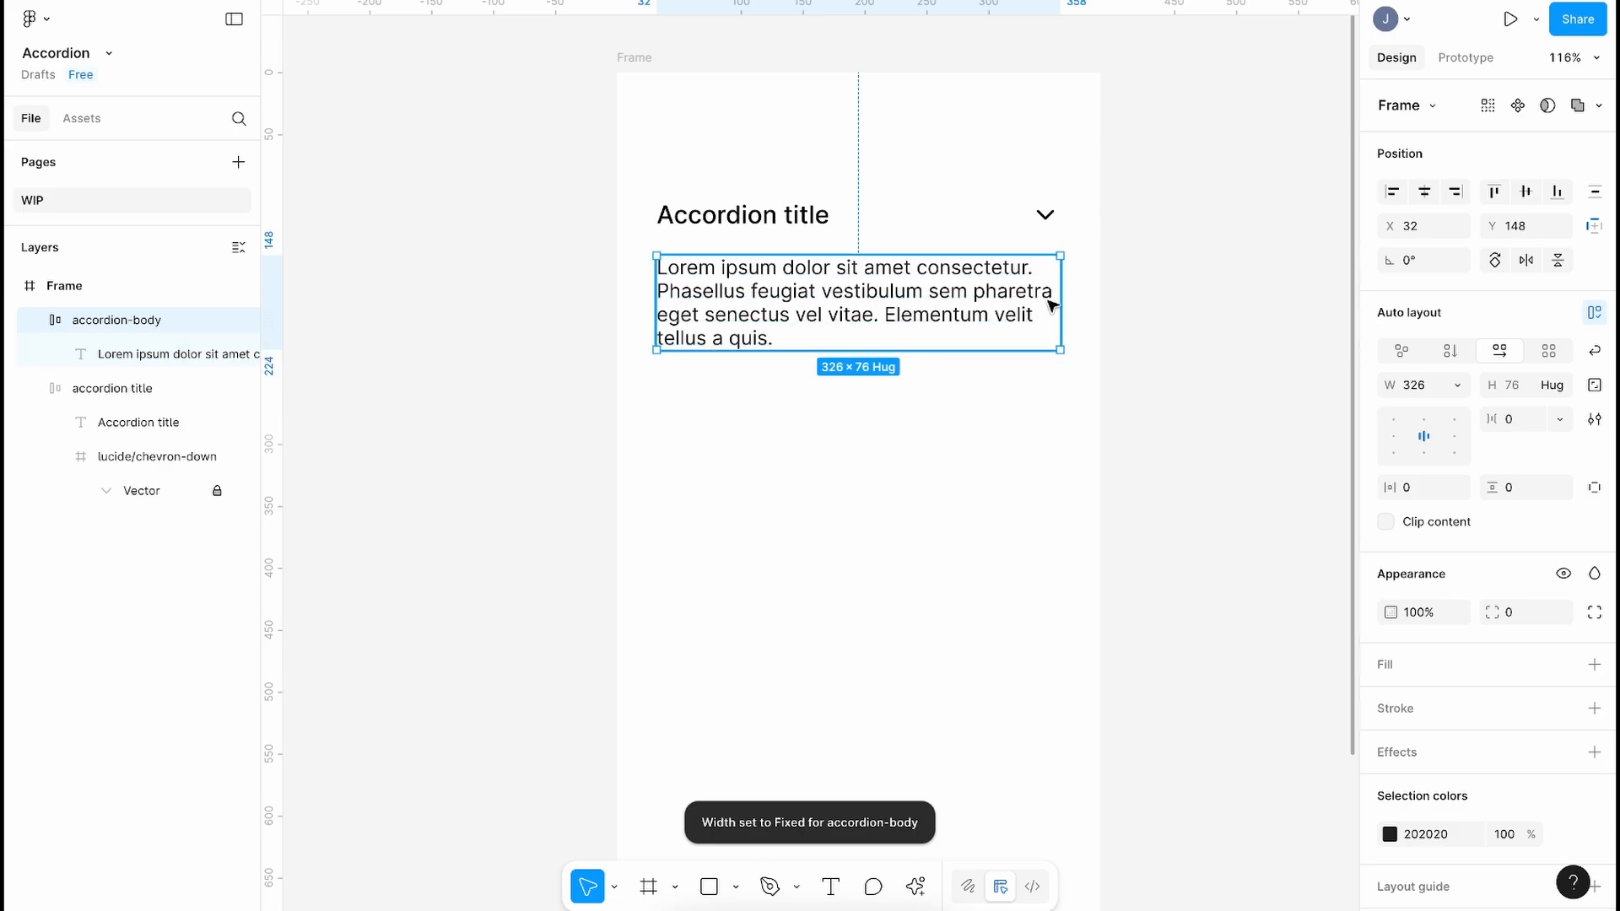
pyautogui.moveTo(1058, 290)
pyautogui.mouseDown()
pyautogui.moveTo(834, 318)
pyautogui.moveTo(1232, 313)
pyautogui.moveTo(911, 326)
pyautogui.moveTo(1179, 337)
pyautogui.moveTo(1060, 319)
pyautogui.mouseUp()
pyautogui.hotkey('shift', 'g')
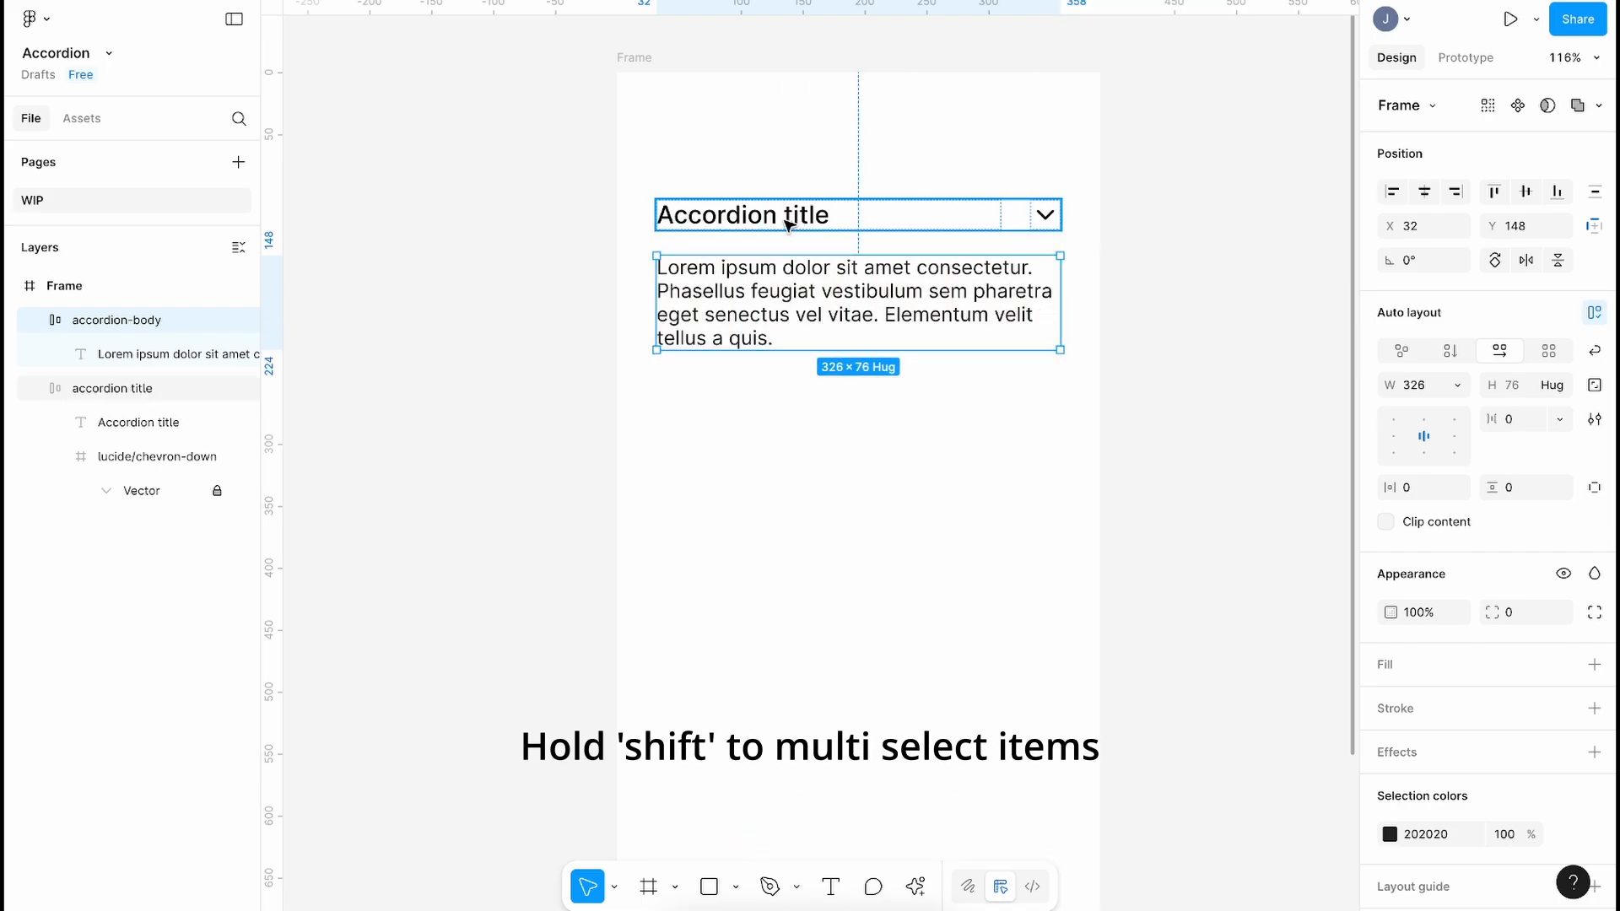
# Step: Wrap the title row and body in an auto-layout frame named 'accordion'
pyautogui.keyDown('shift'); pyautogui.click(806, 216); pyautogui.keyUp('shift')
pyautogui.hotkey('shift', 'a')
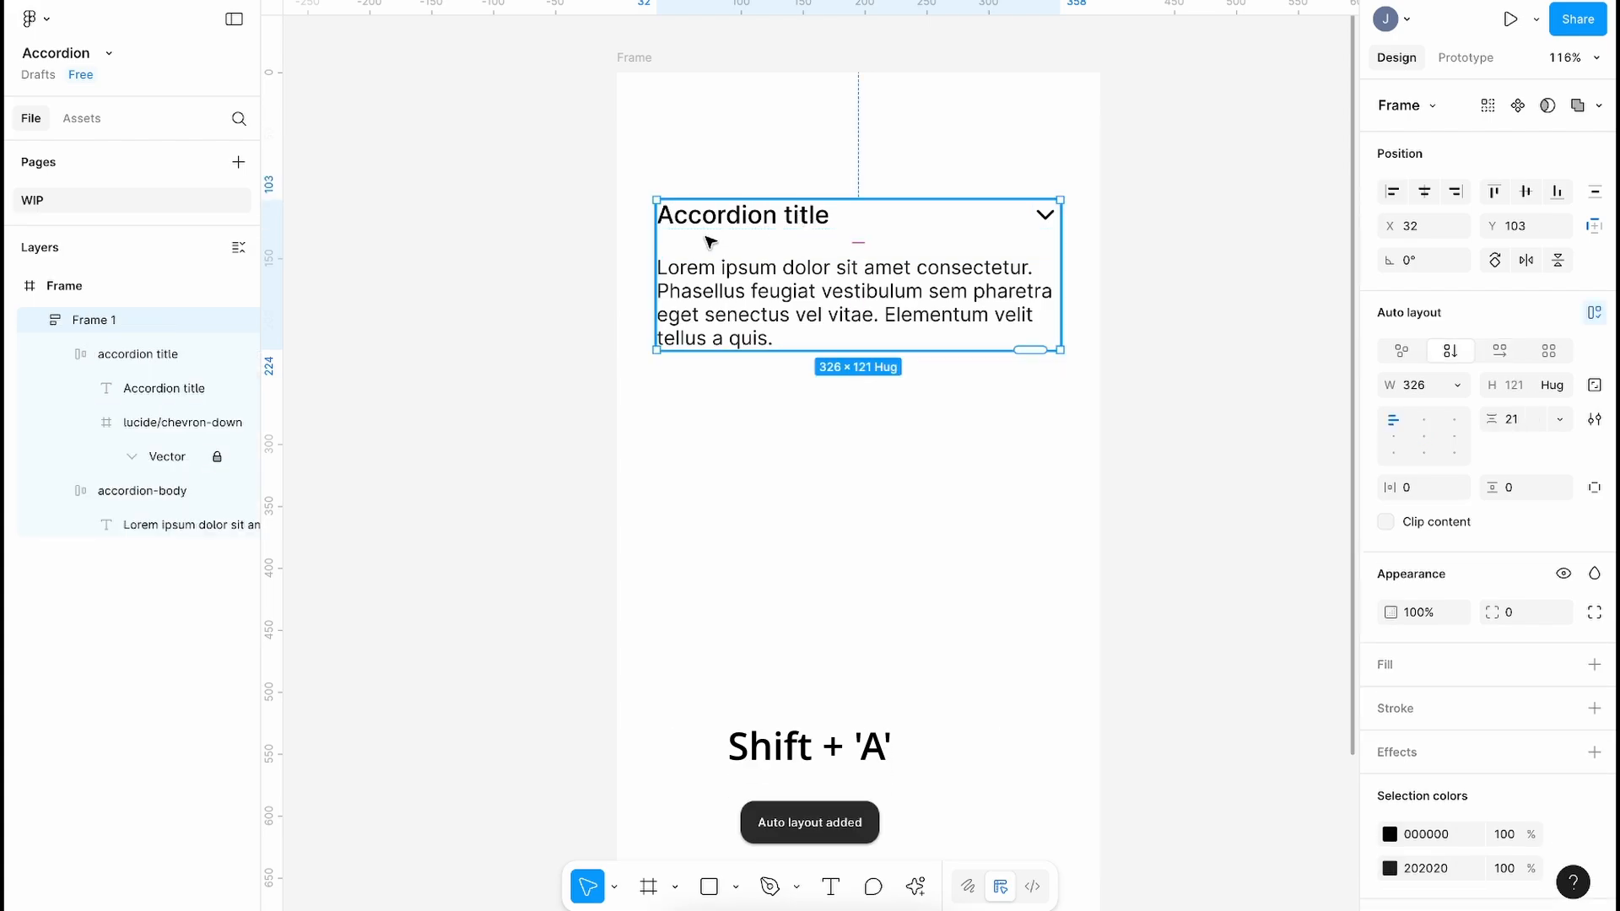
pyautogui.doubleClick(108, 319)
pyautogui.write('accordion')
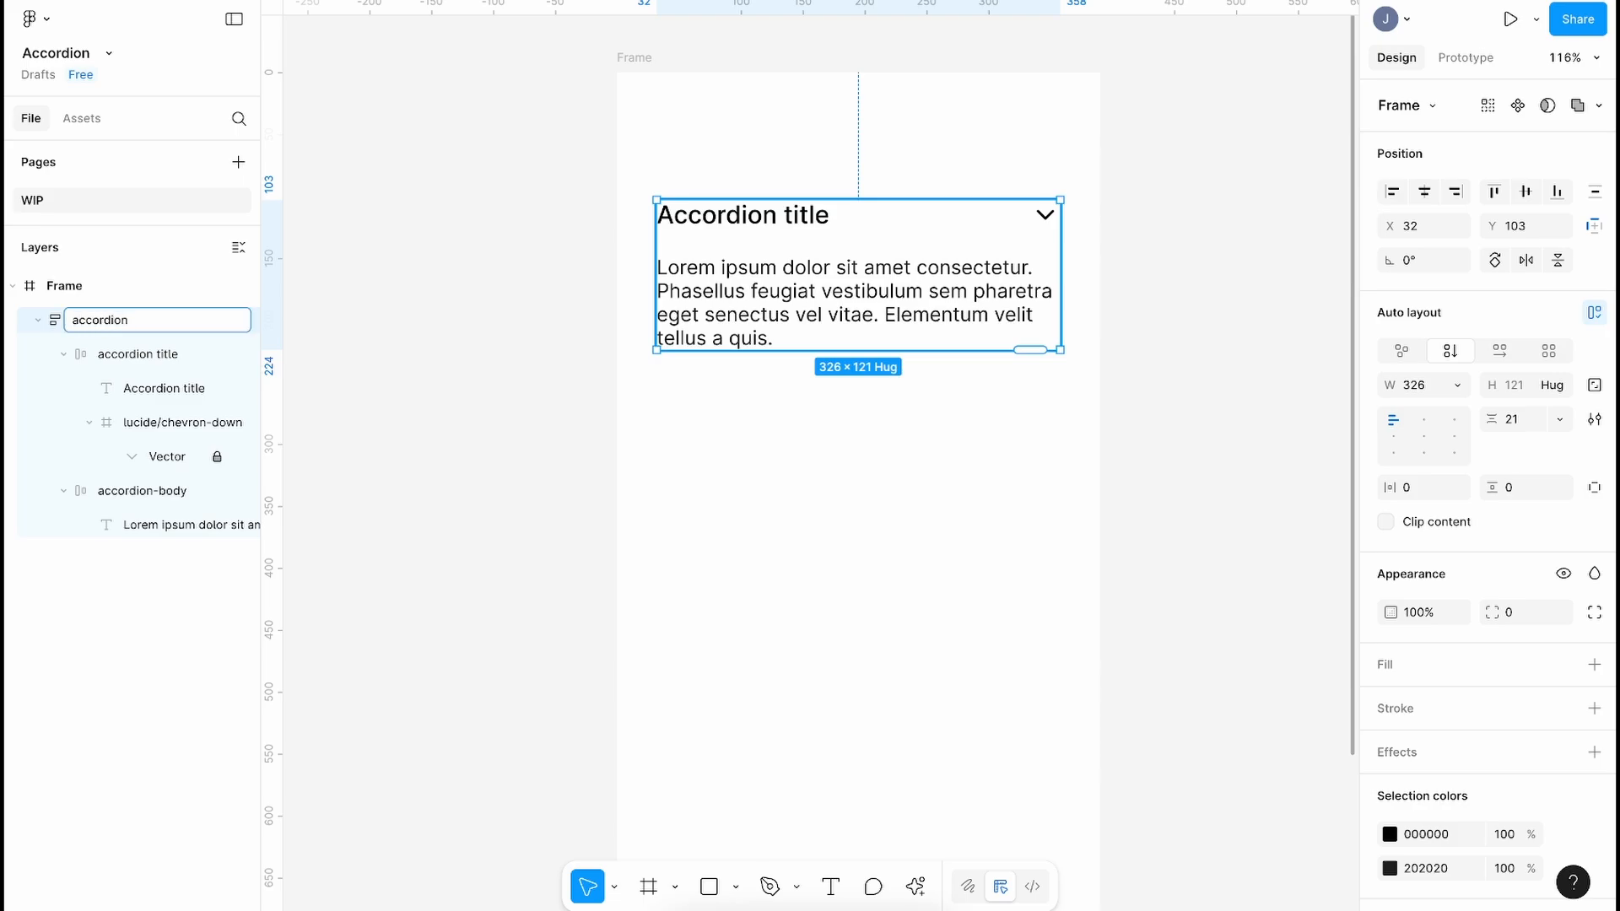
# Step: Set 24 spacing between title and body, then test resizing the accordion width
pyautogui.click(1518, 419)
pyautogui.write('24')
pyautogui.click(824, 512)
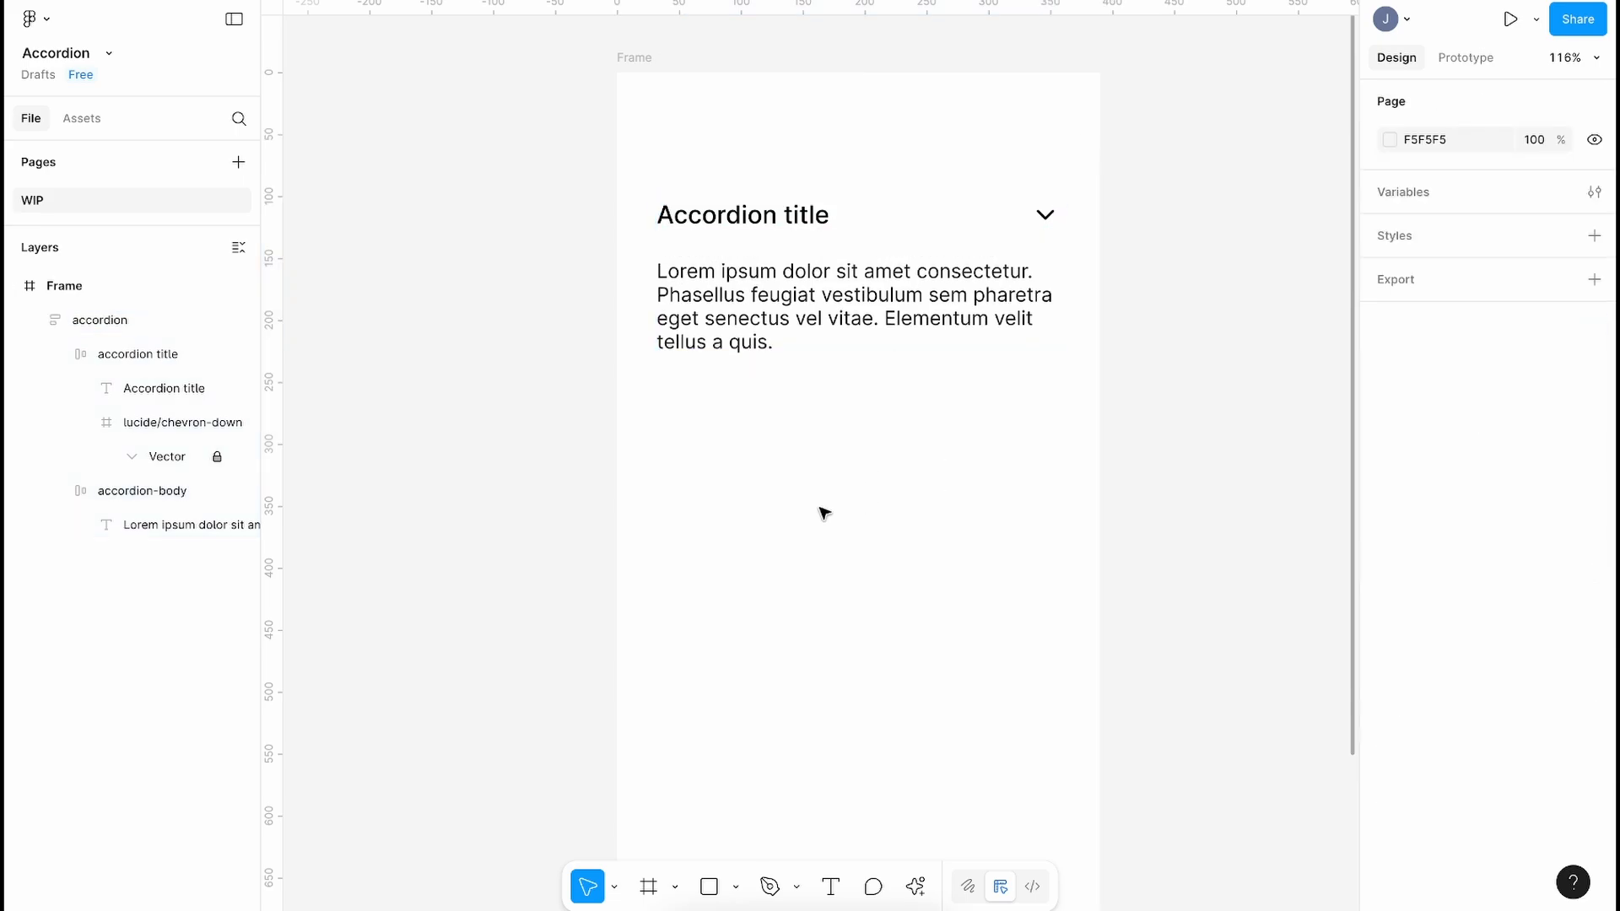
pyautogui.click(983, 289)
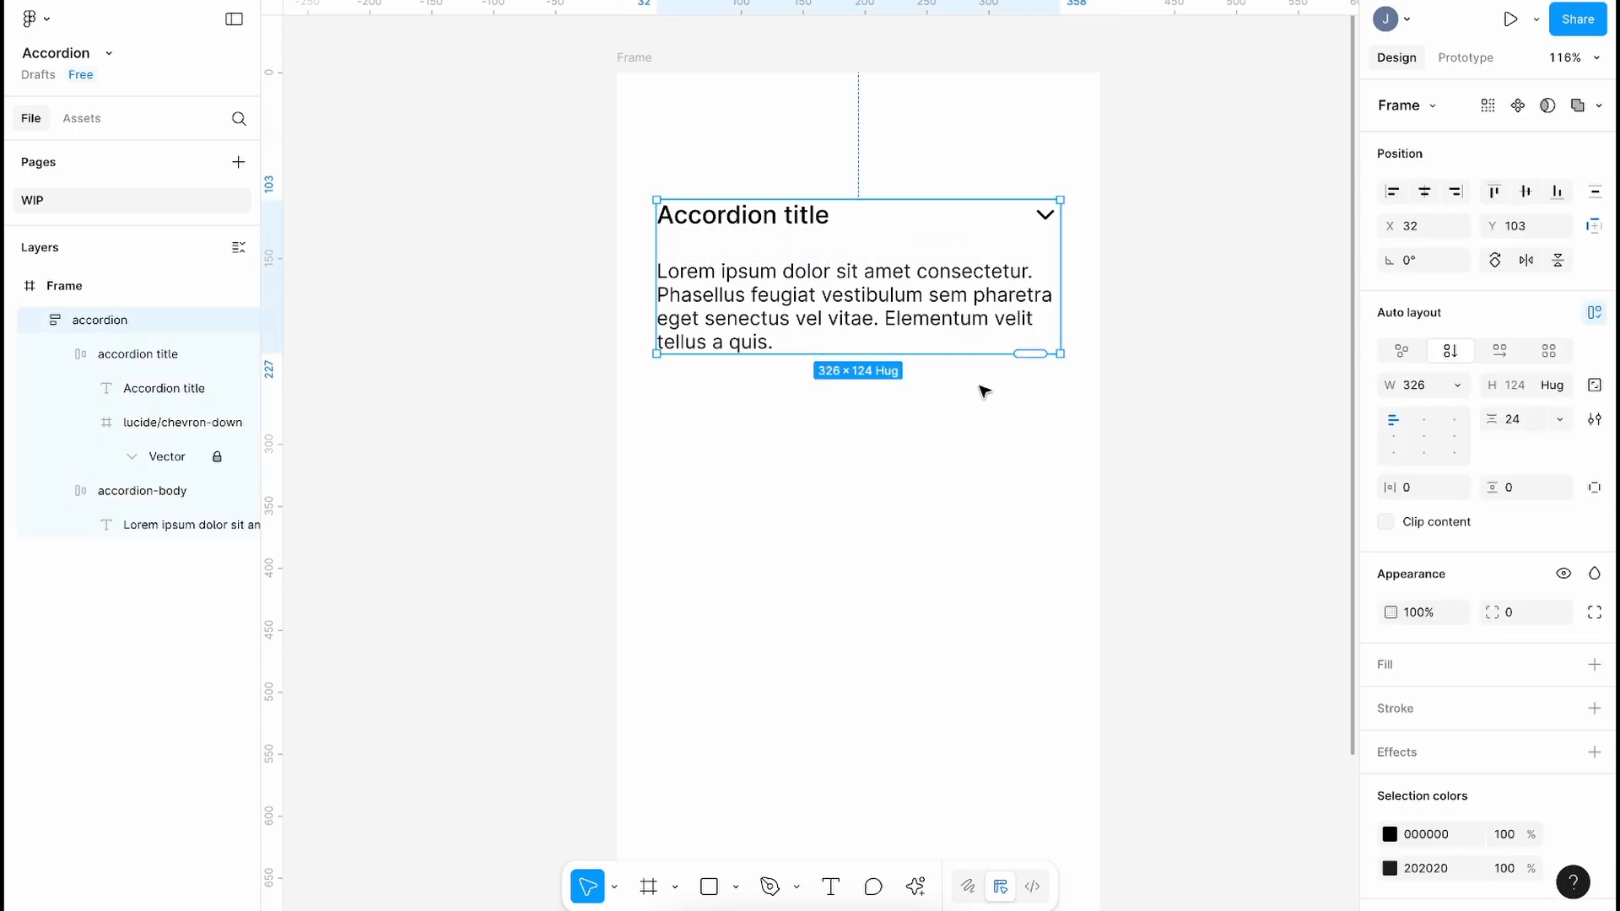
pyautogui.moveTo(1060, 268); pyautogui.dragTo(1044, 297)
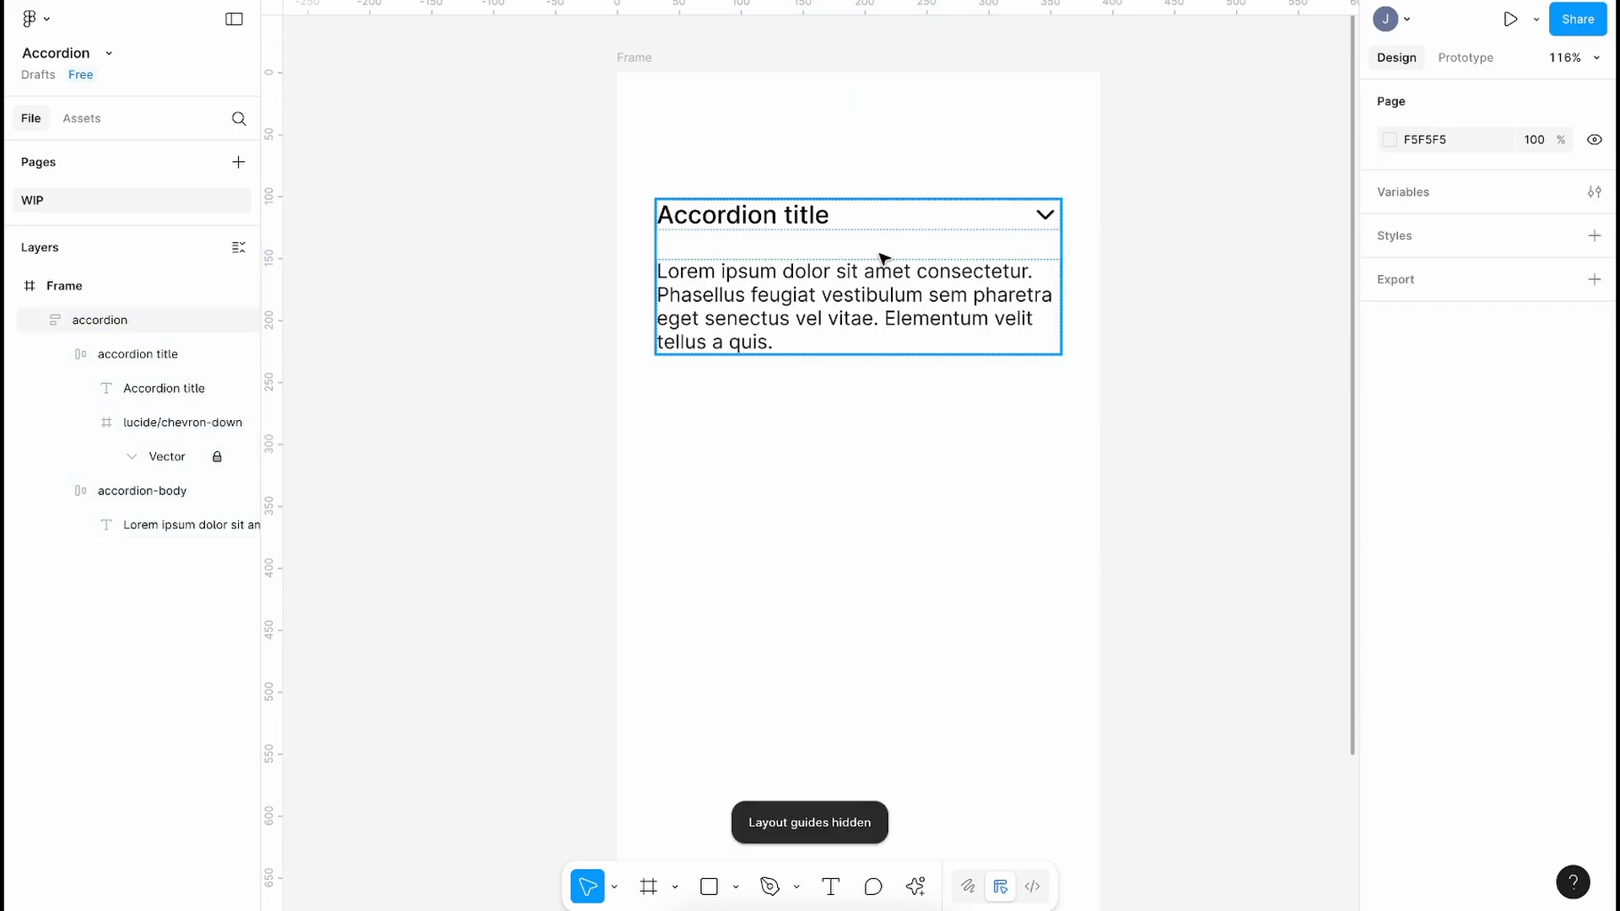
# Step: Turn the accordion into a component with a variant property named State
pyautogui.click(888, 256)
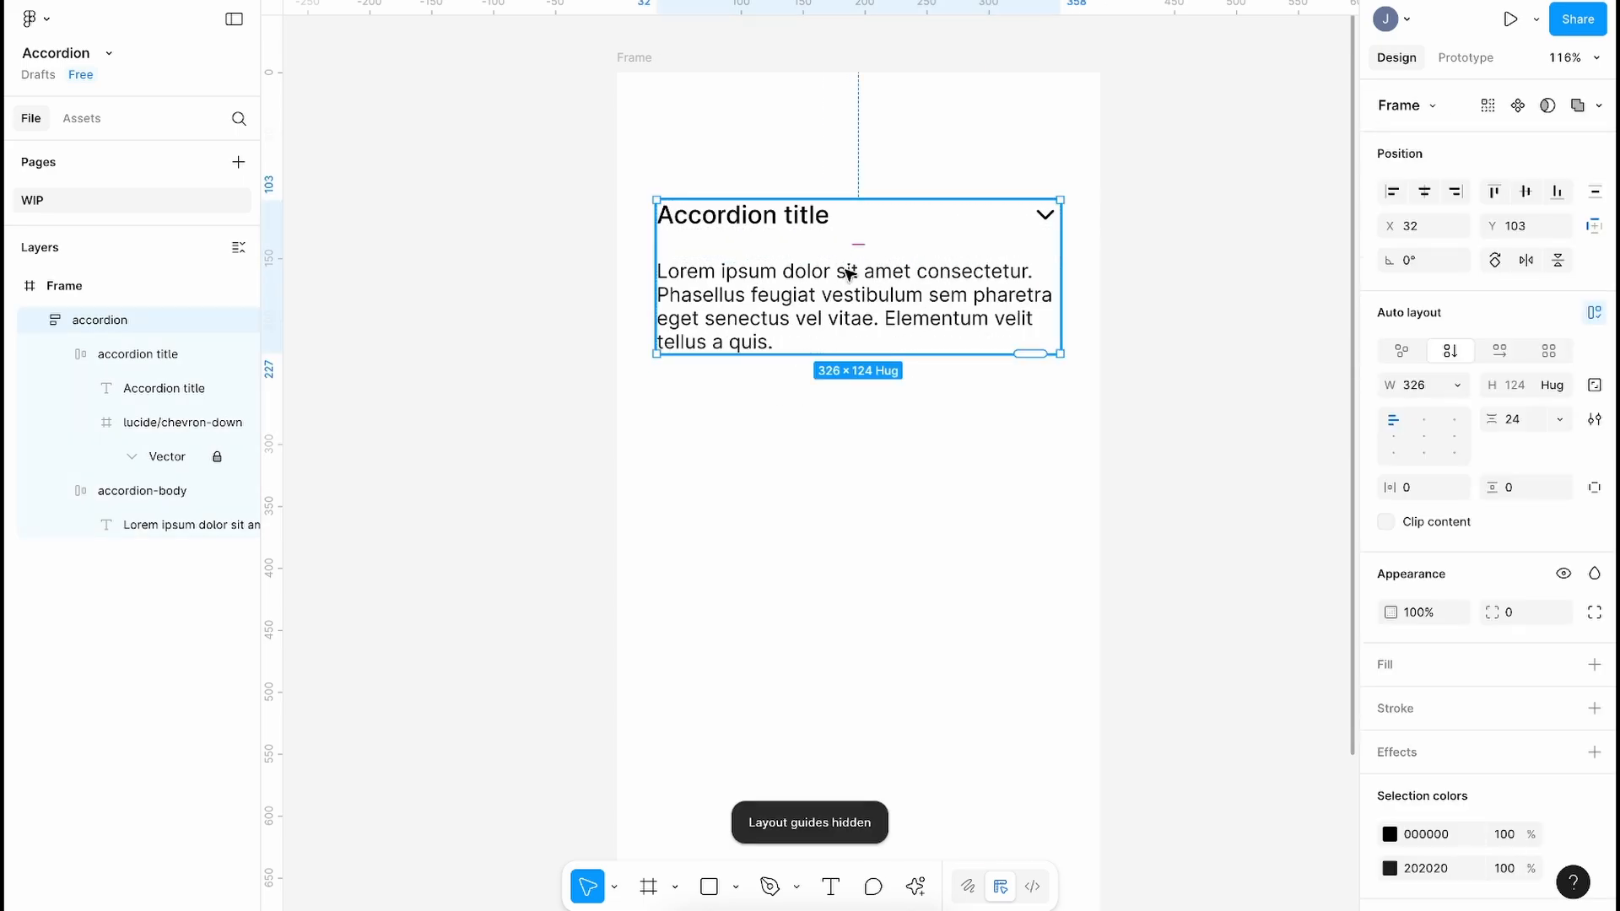
pyautogui.click(1516, 105)
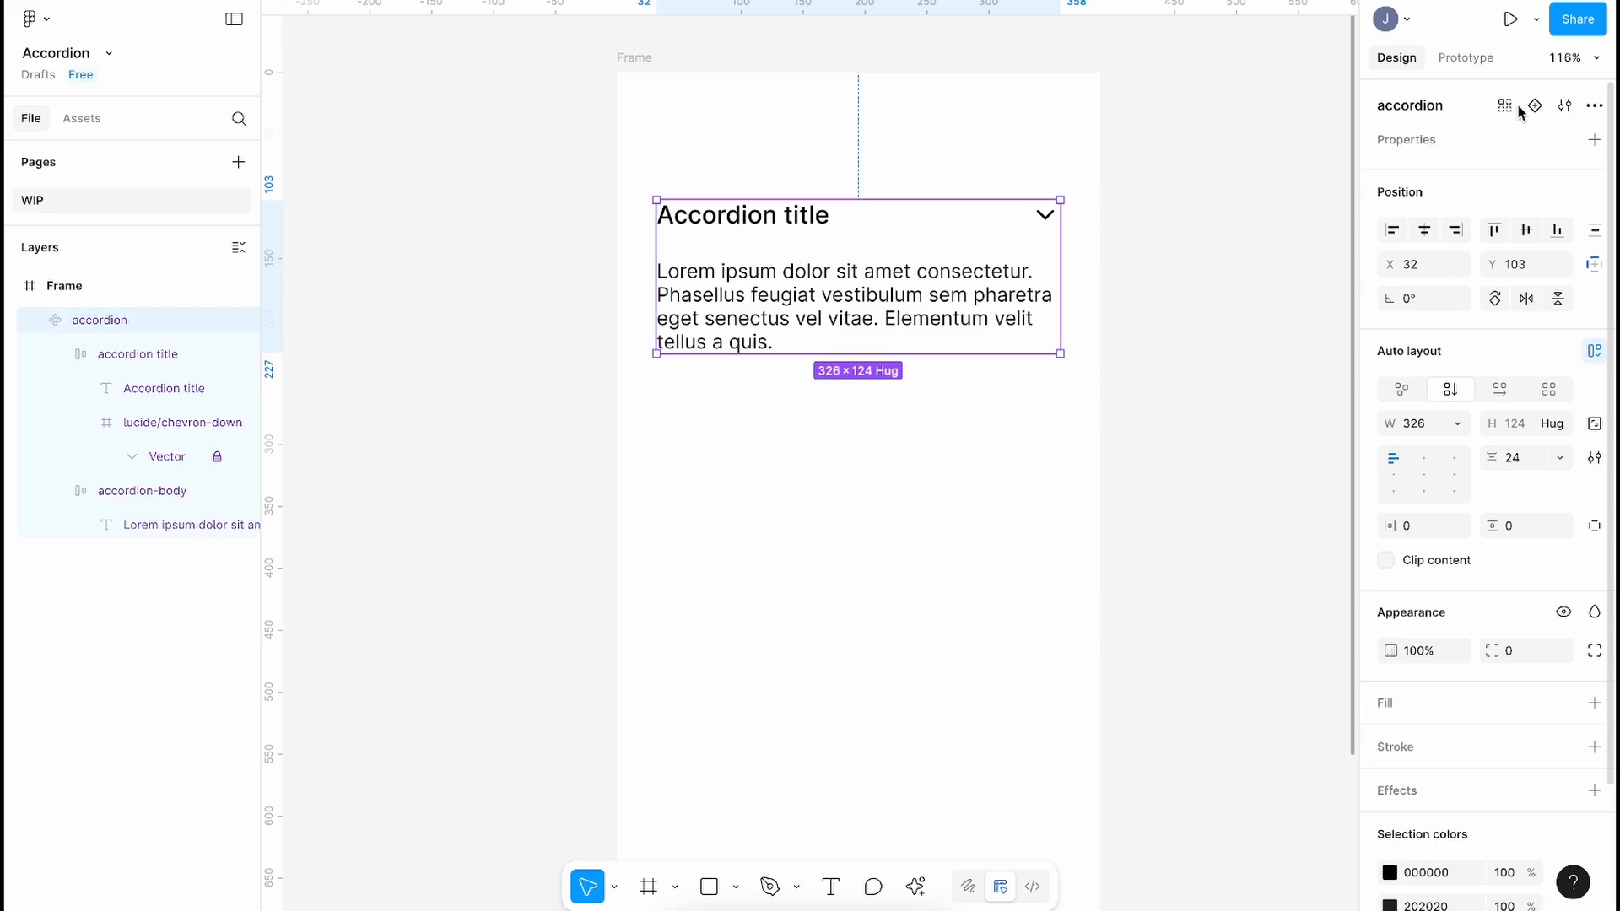
pyautogui.click(1593, 139)
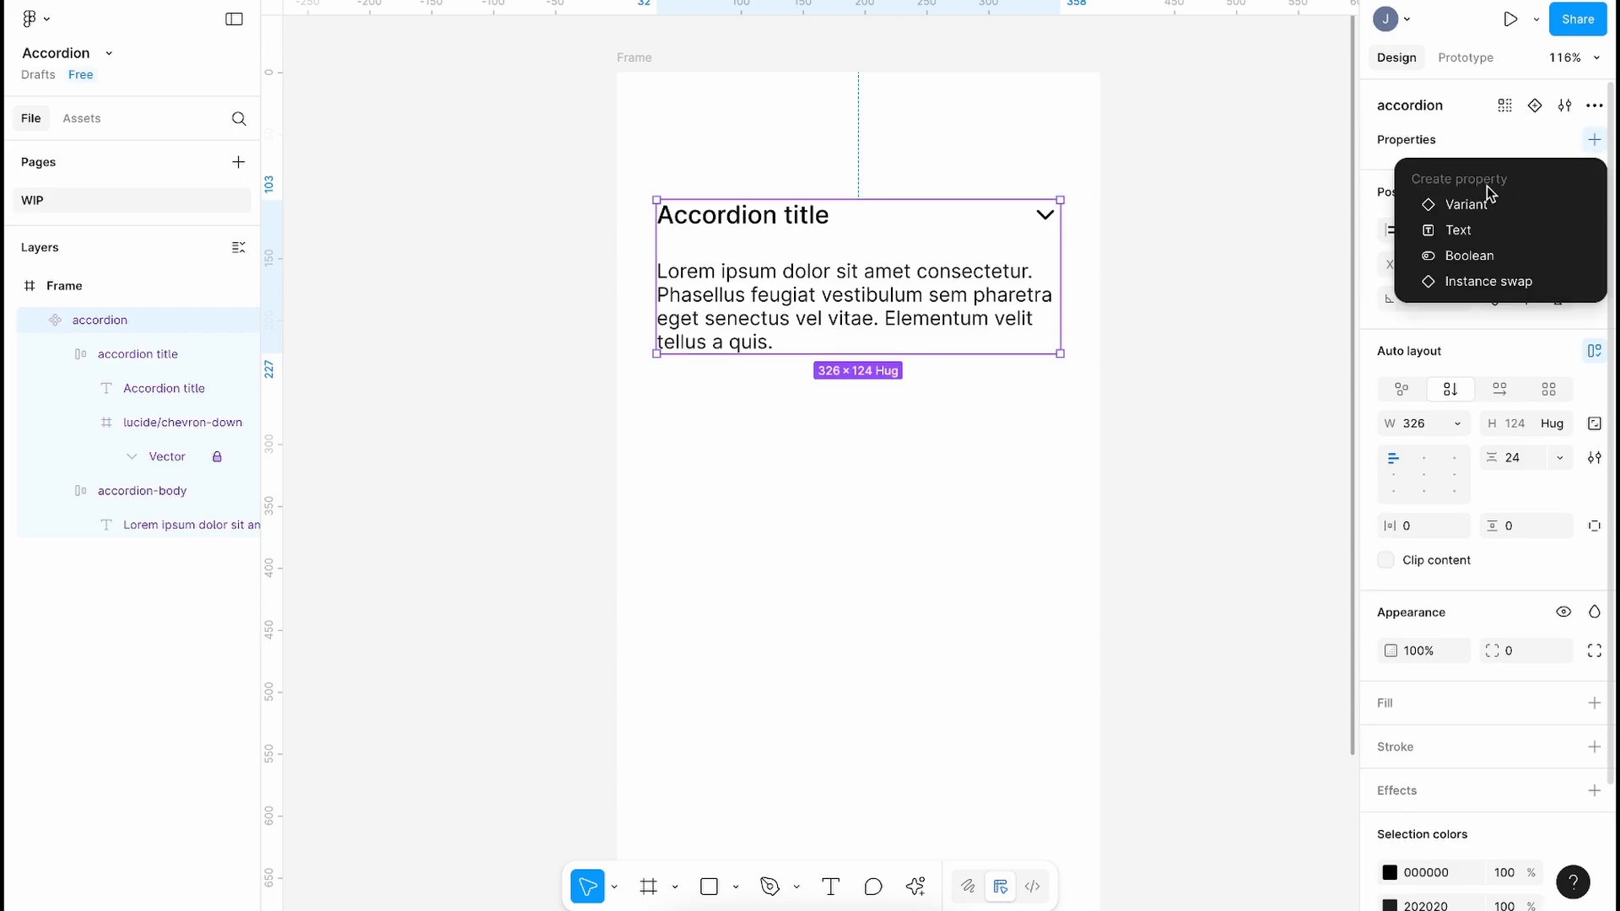
pyautogui.click(1466, 205)
pyautogui.doubleClick(1428, 174)
pyautogui.write('State')
pyautogui.press('Return')
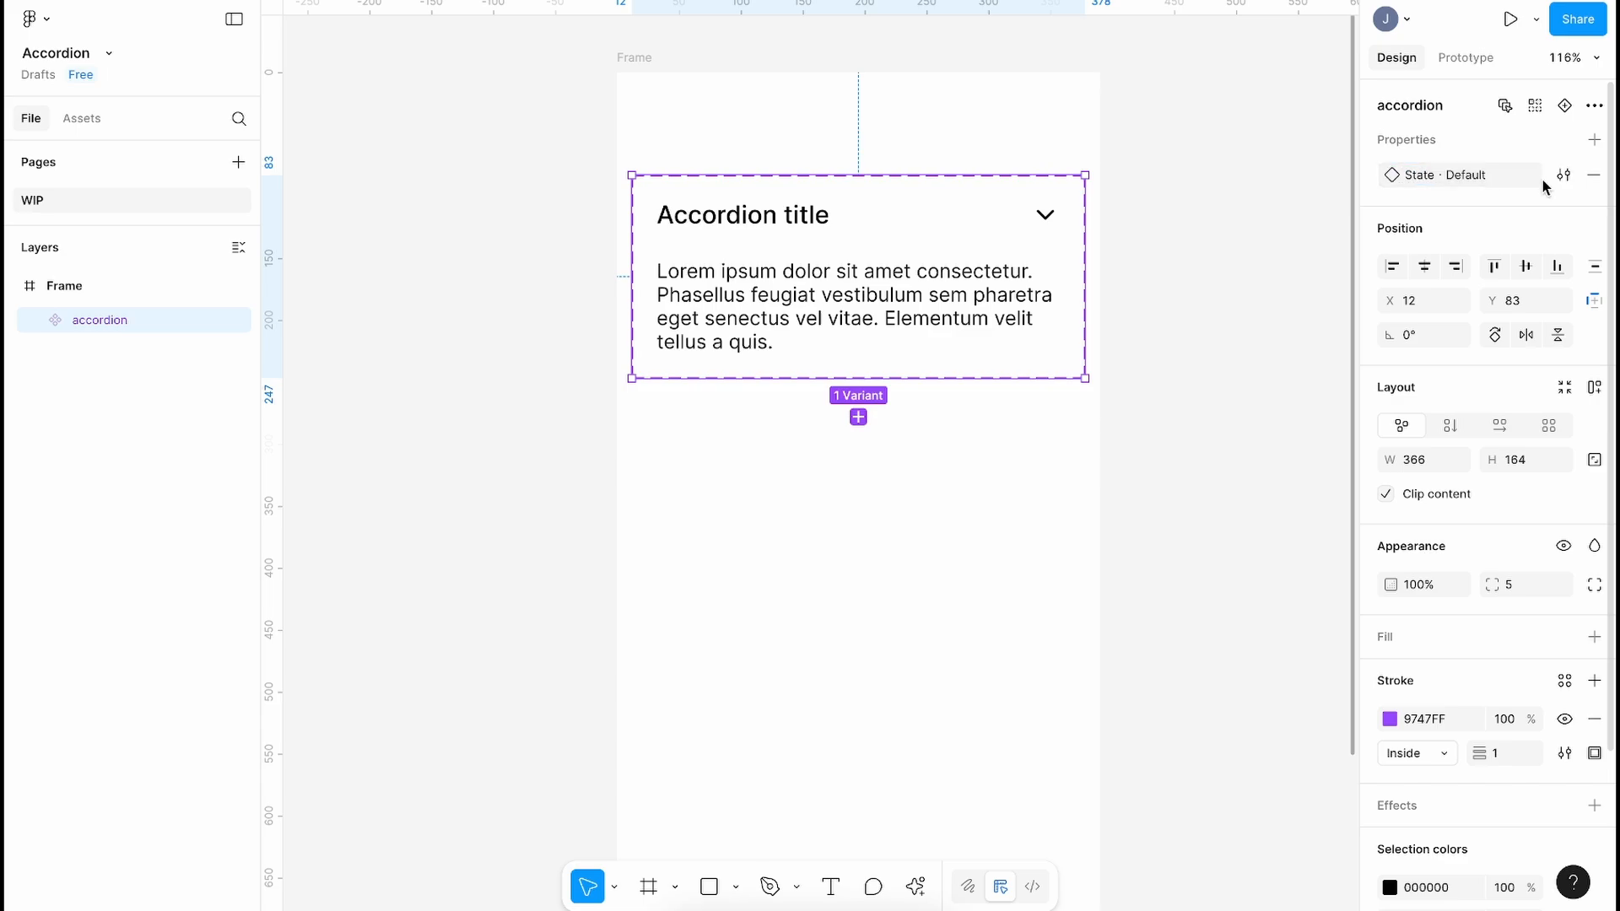
# Step: Add a second variant with State 'Opened' and select the Default variant
pyautogui.click(858, 416)
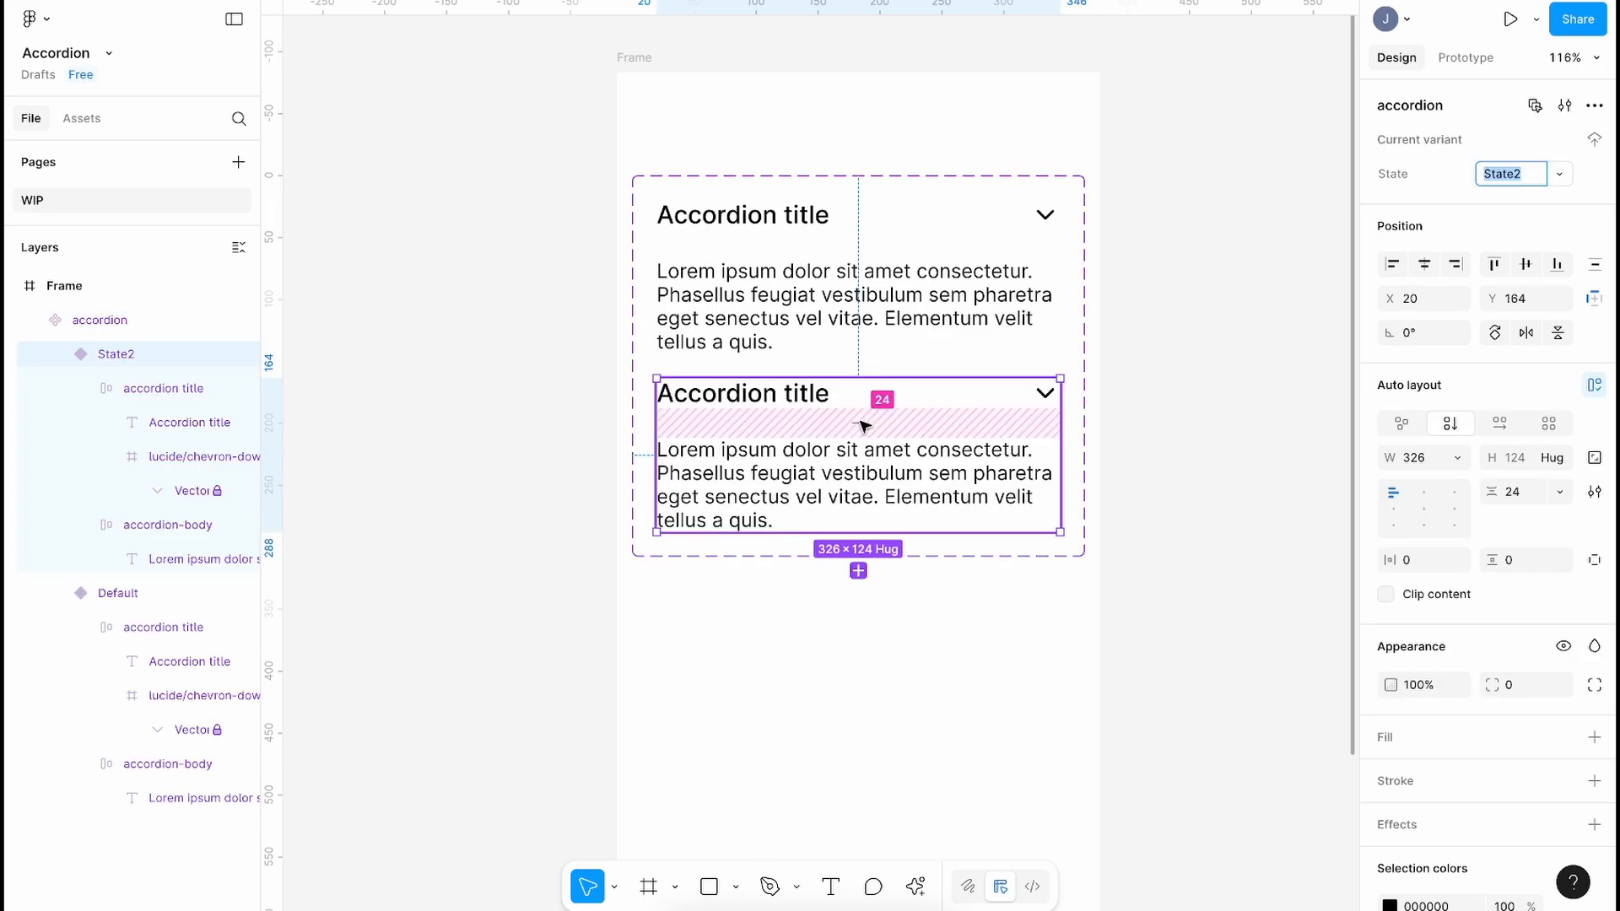
pyautogui.write('Opened')
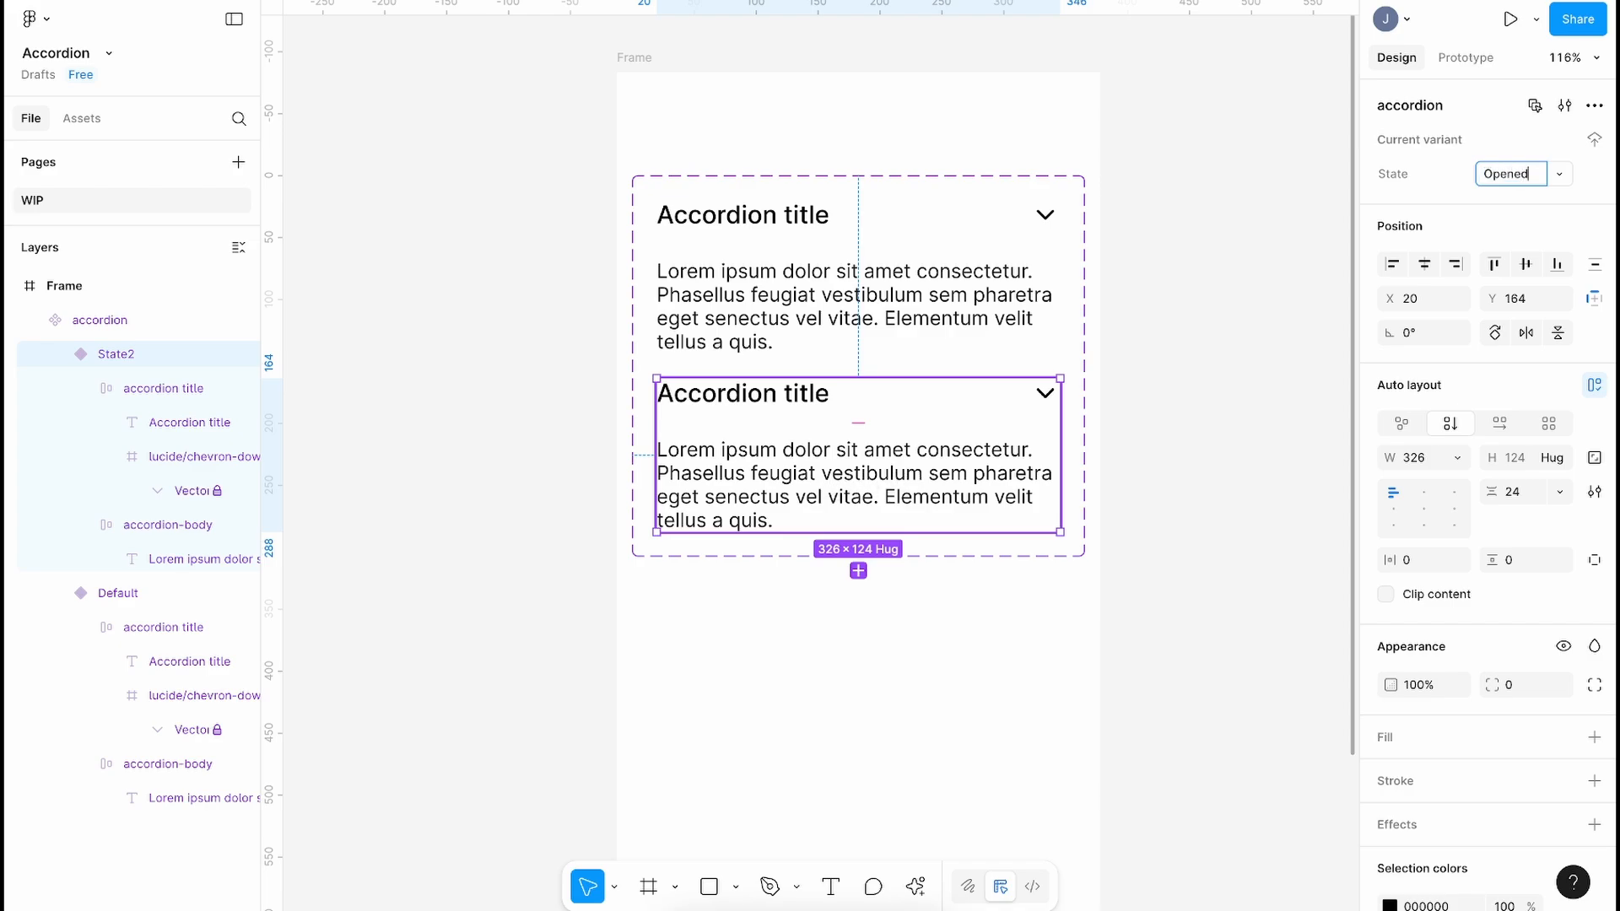
pyautogui.press('Return')
pyautogui.click(807, 274)
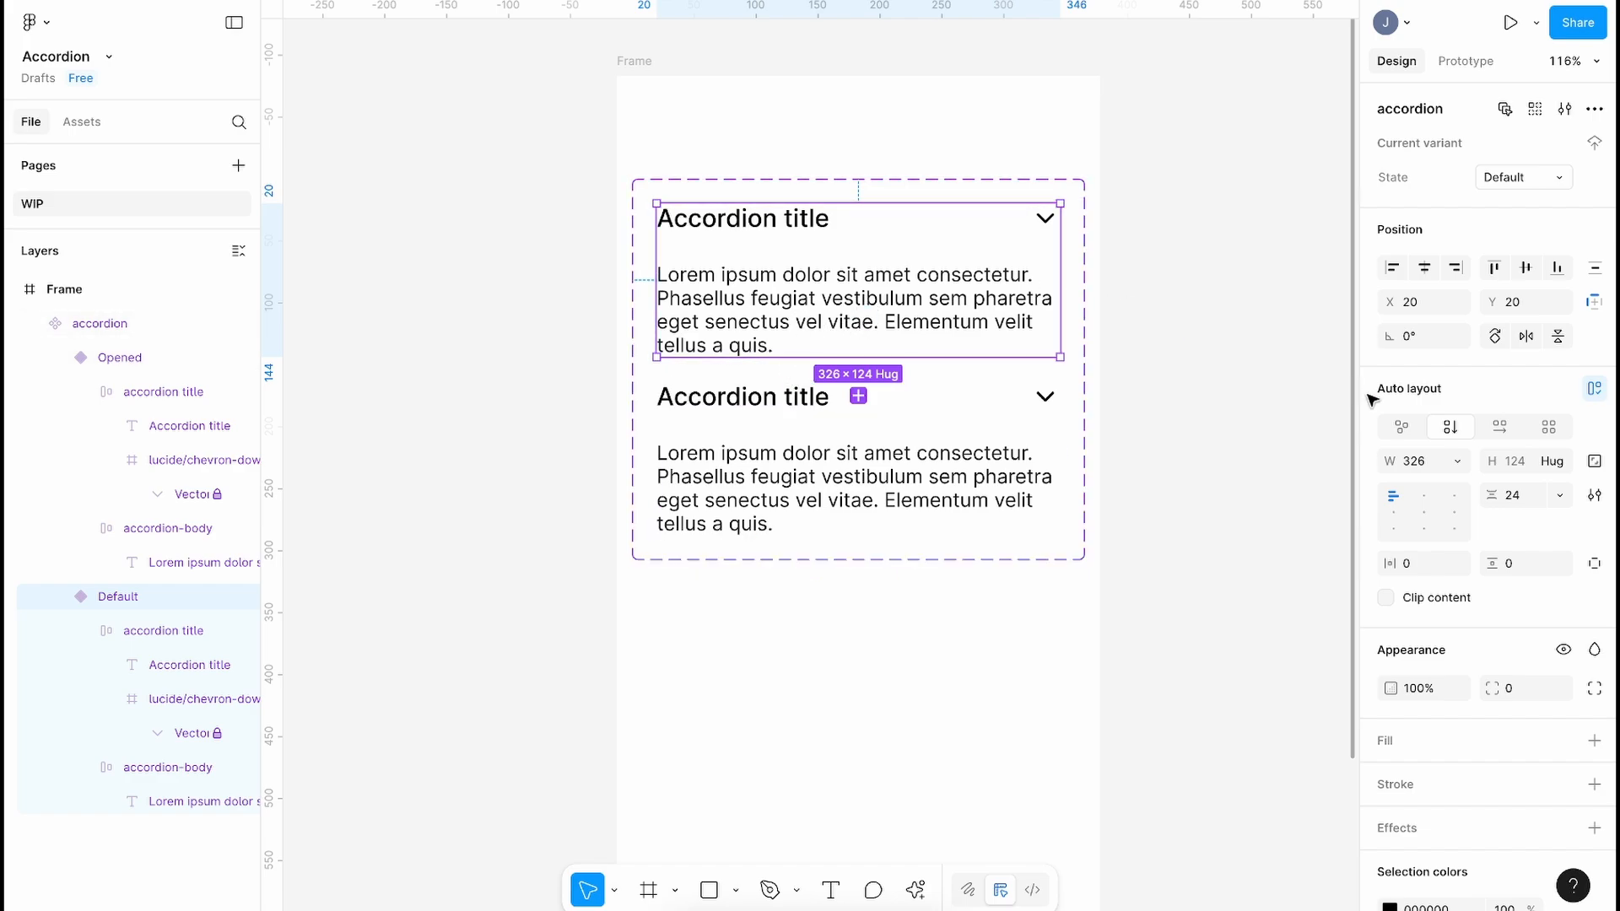
# Step: Turn on Clip content for the Default variant and set its height back to Hug
pyautogui.click(1414, 598)
pyautogui.moveTo(870, 351); pyautogui.dragTo(877, 240)
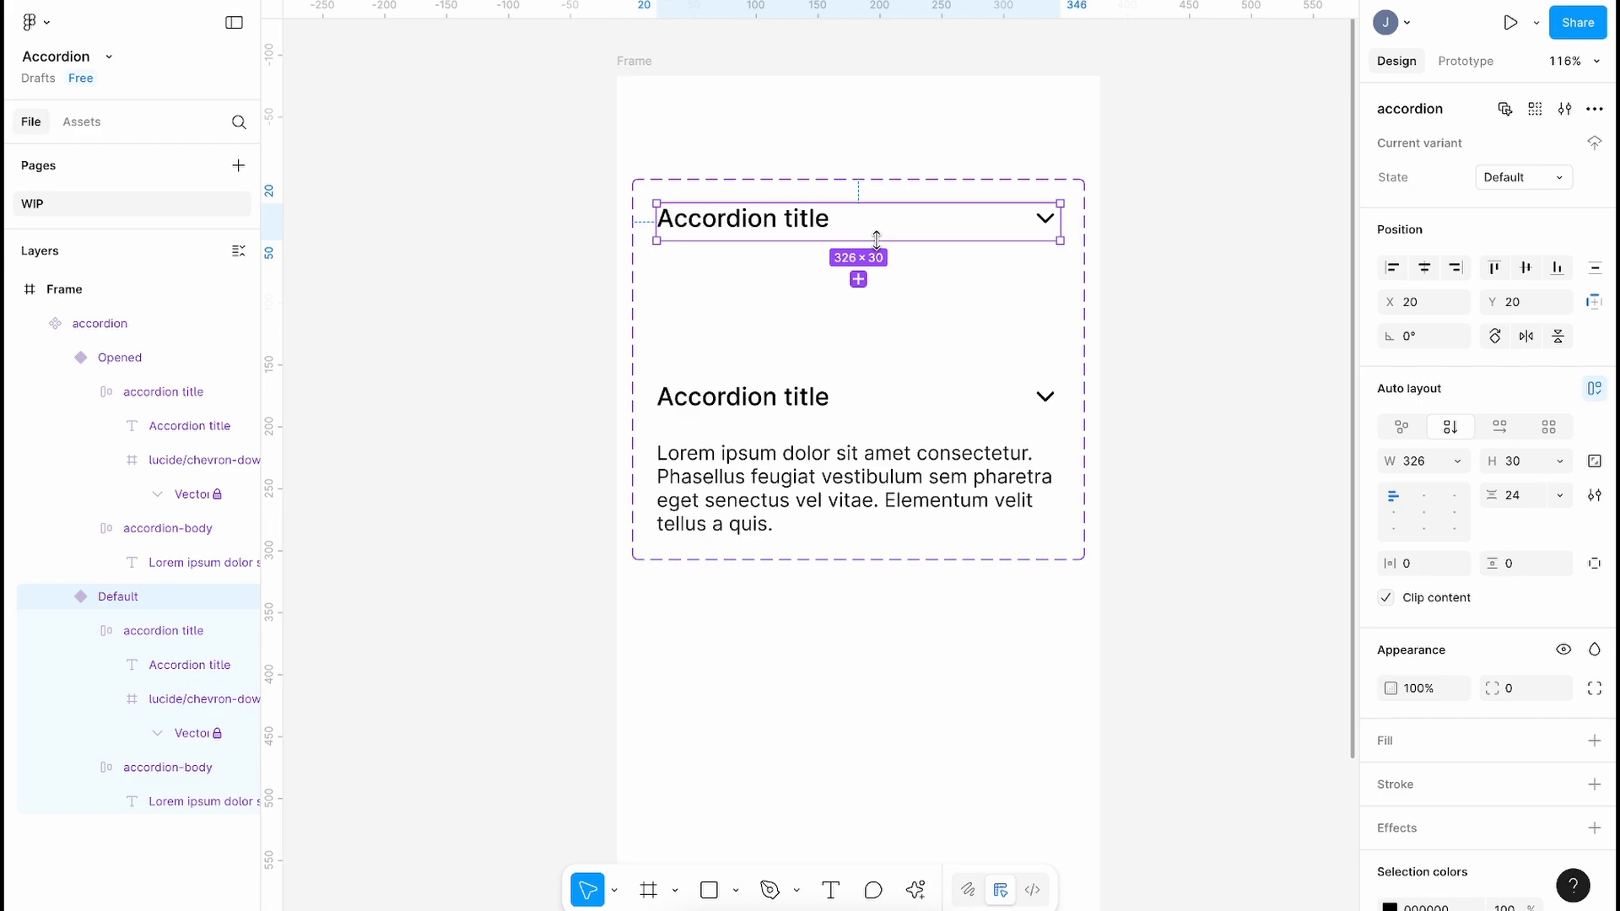
pyautogui.click(1560, 462)
pyautogui.click(1514, 489)
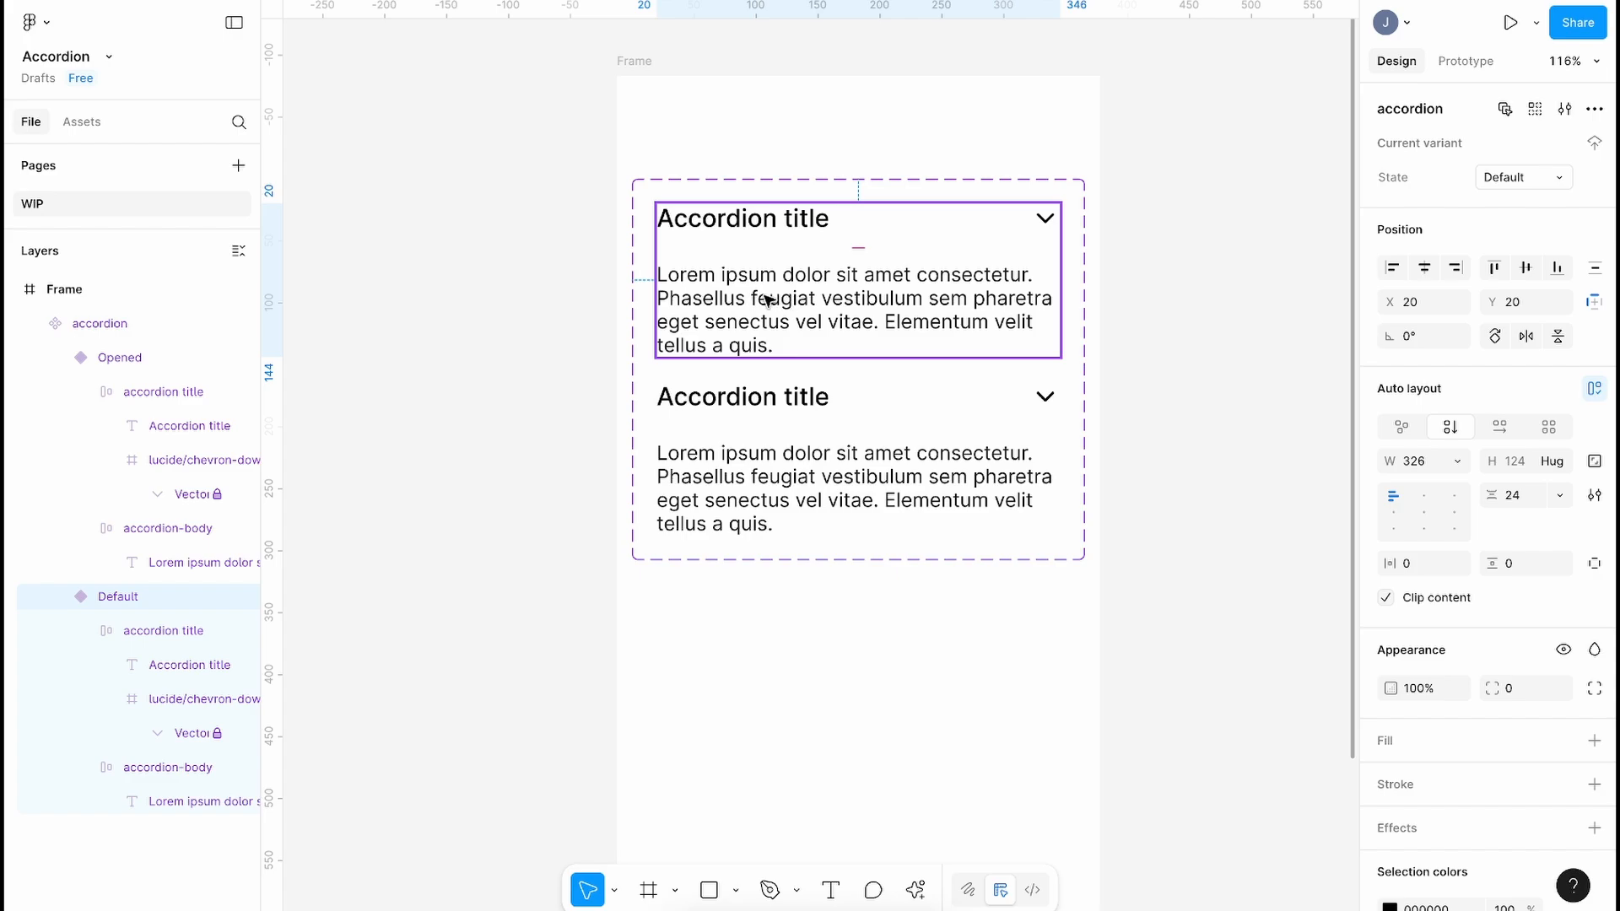
# Step: Hide Default's accordion-body so the variant collapses to 326 × 24
pyautogui.click(775, 298)
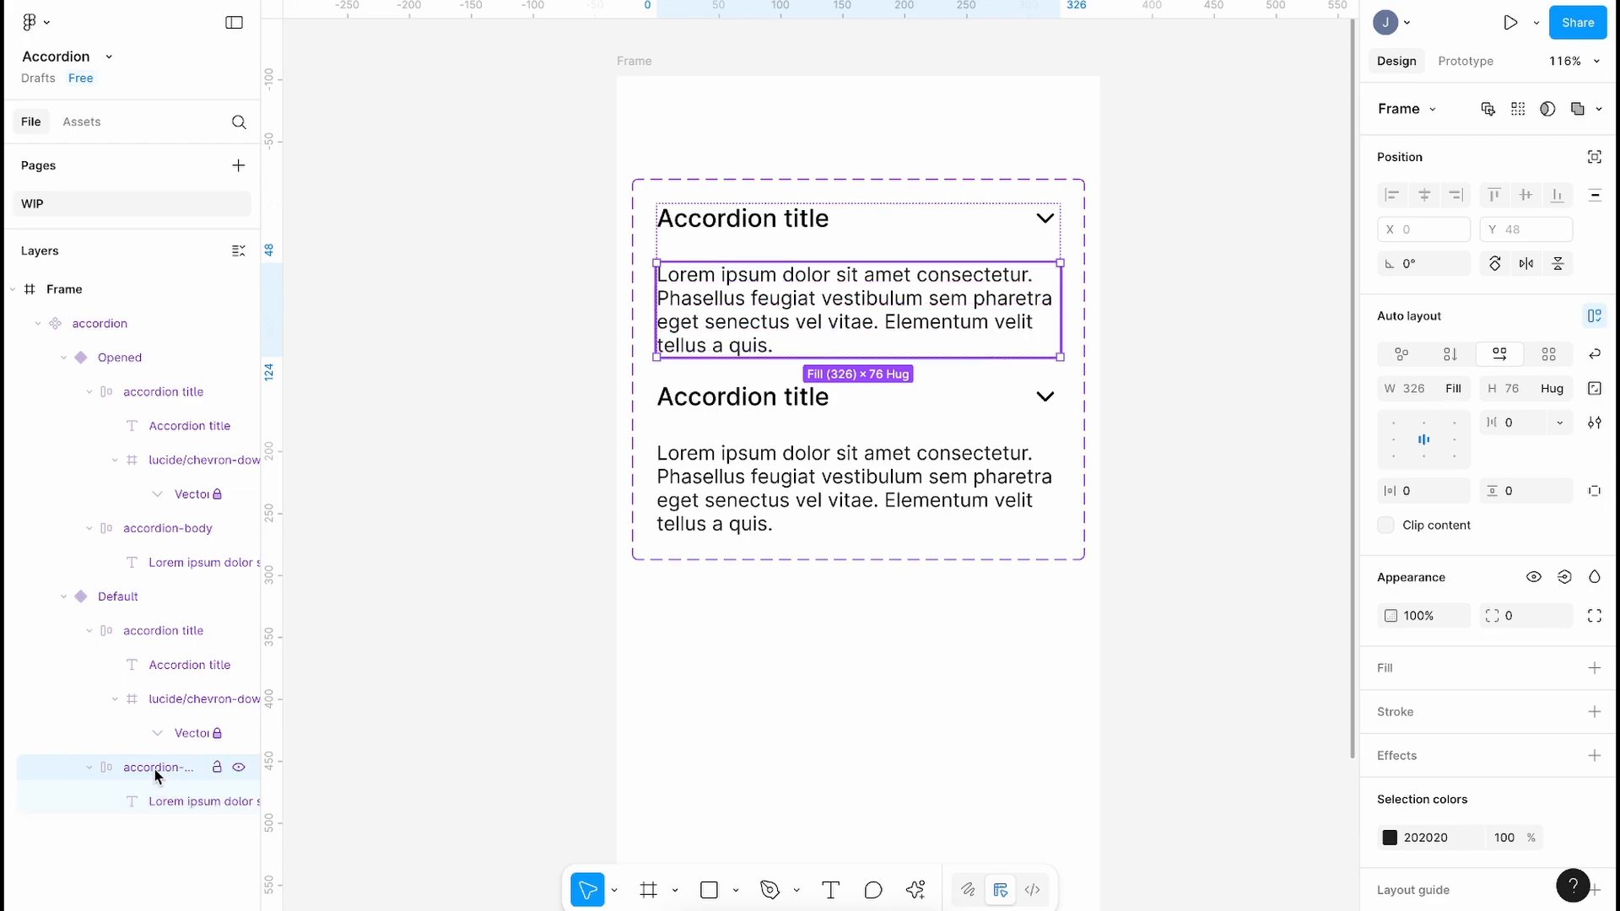
pyautogui.scroll(-1, 1446, 625)
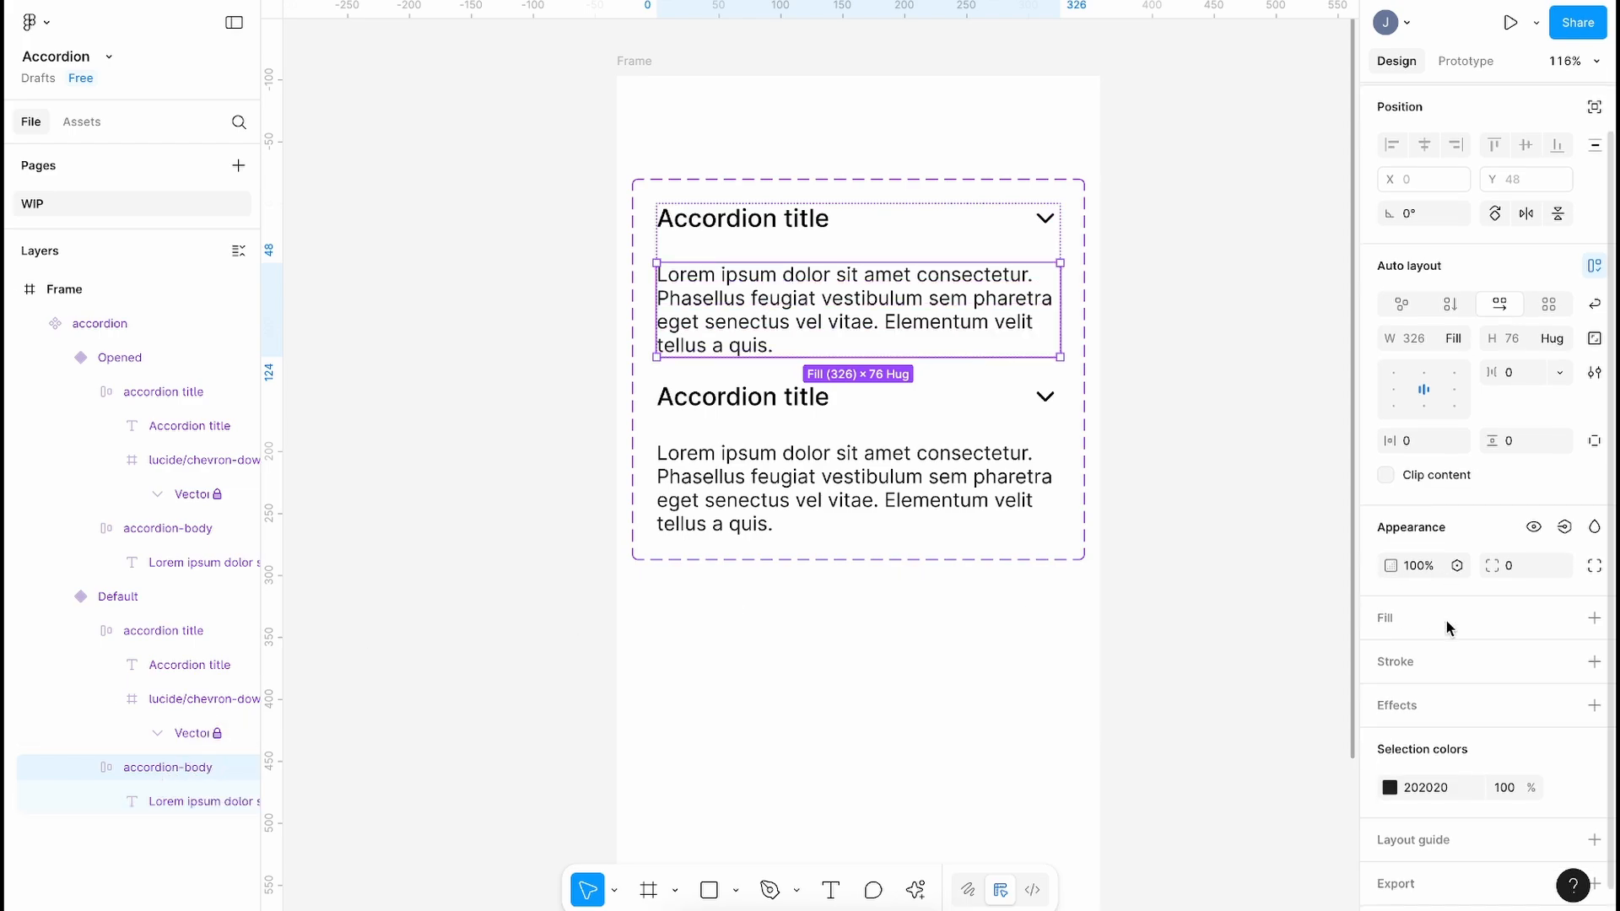
pyautogui.click(1533, 528)
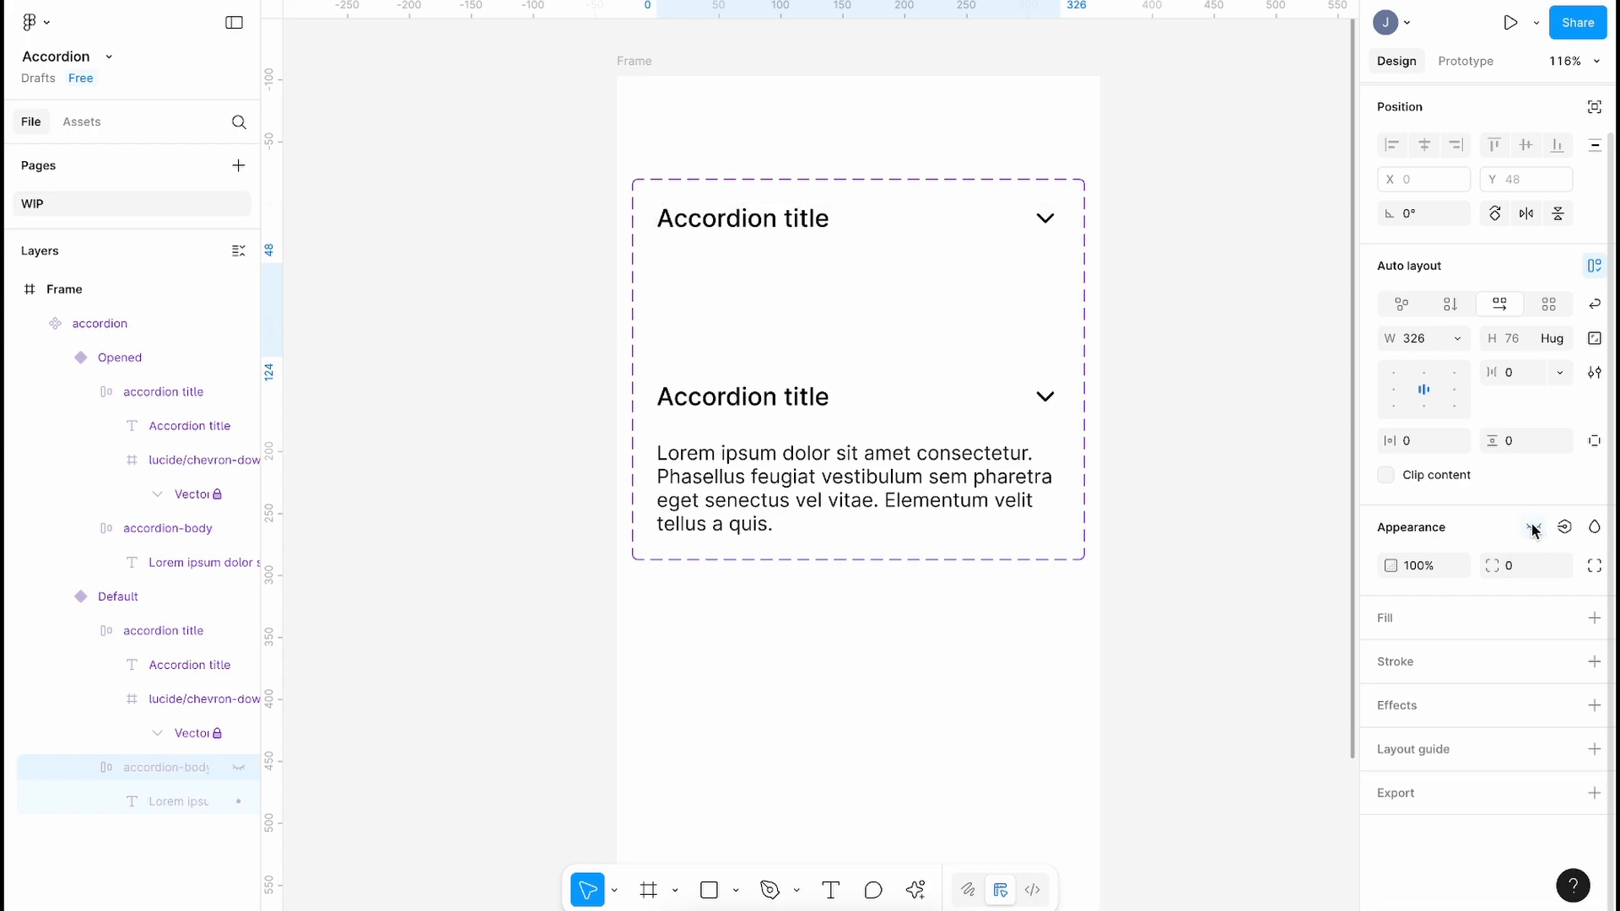
pyautogui.click(1254, 389)
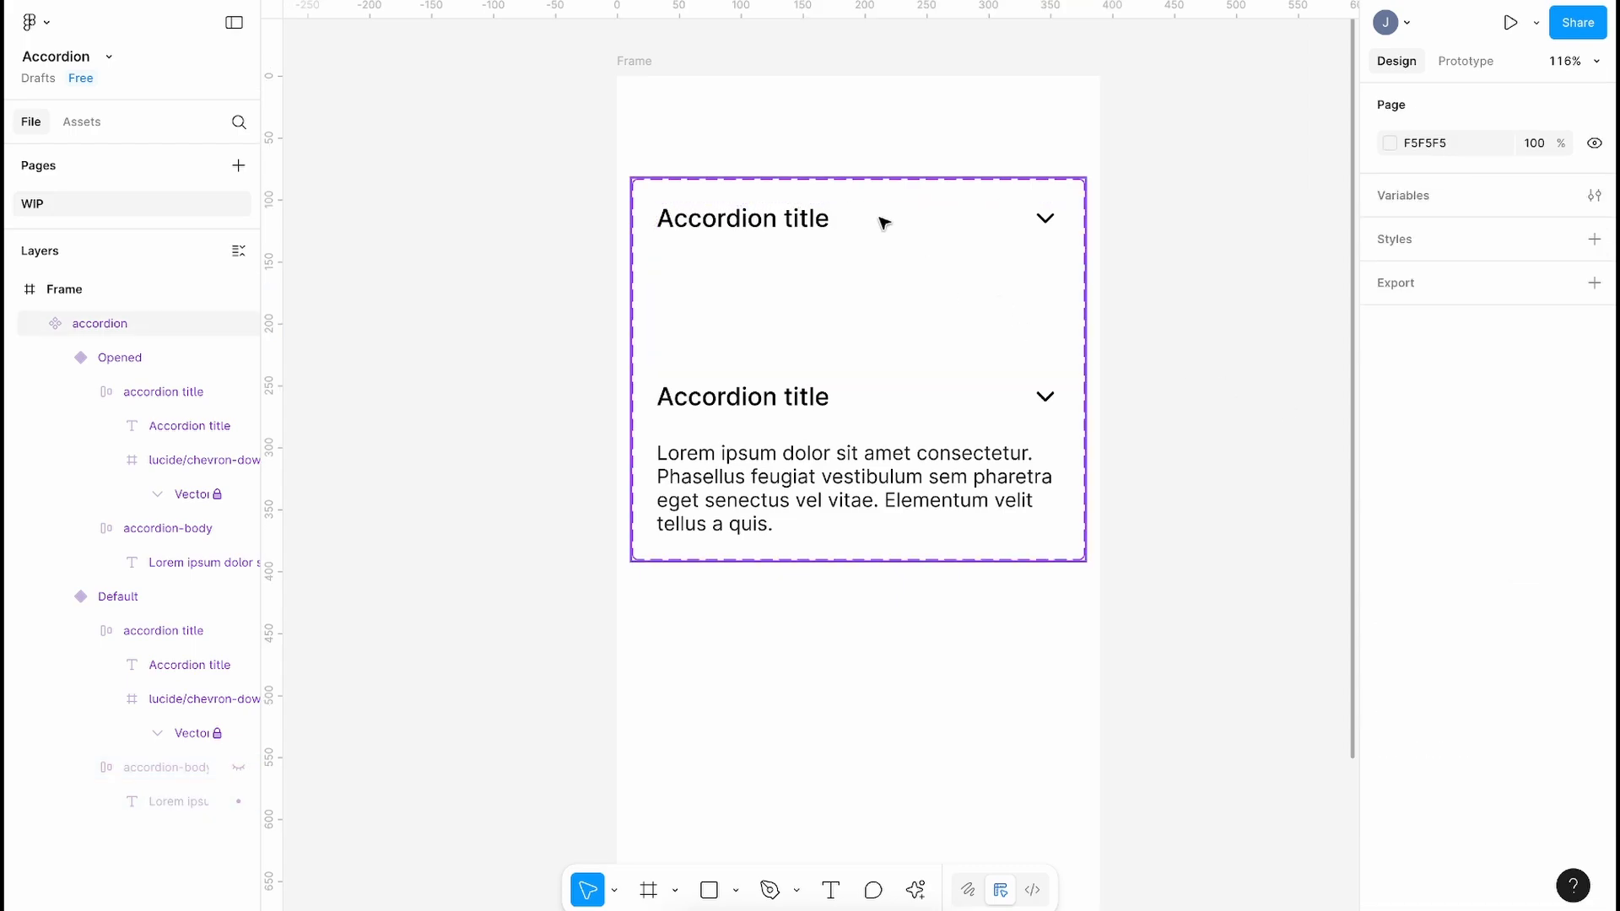
pyautogui.click(813, 217)
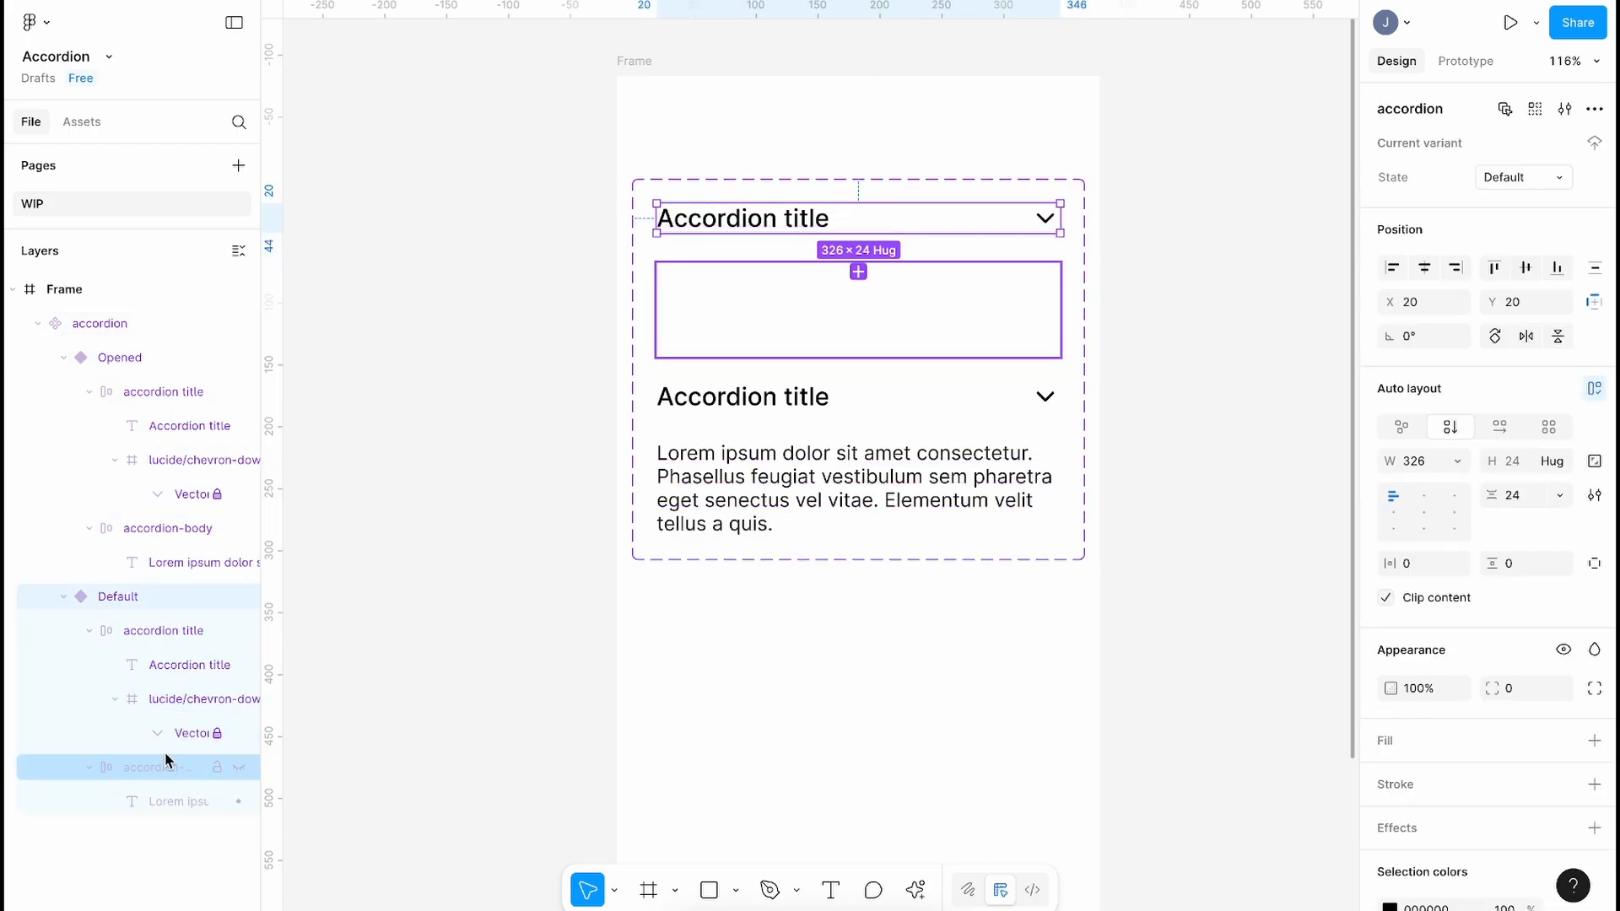
pyautogui.click(809, 404)
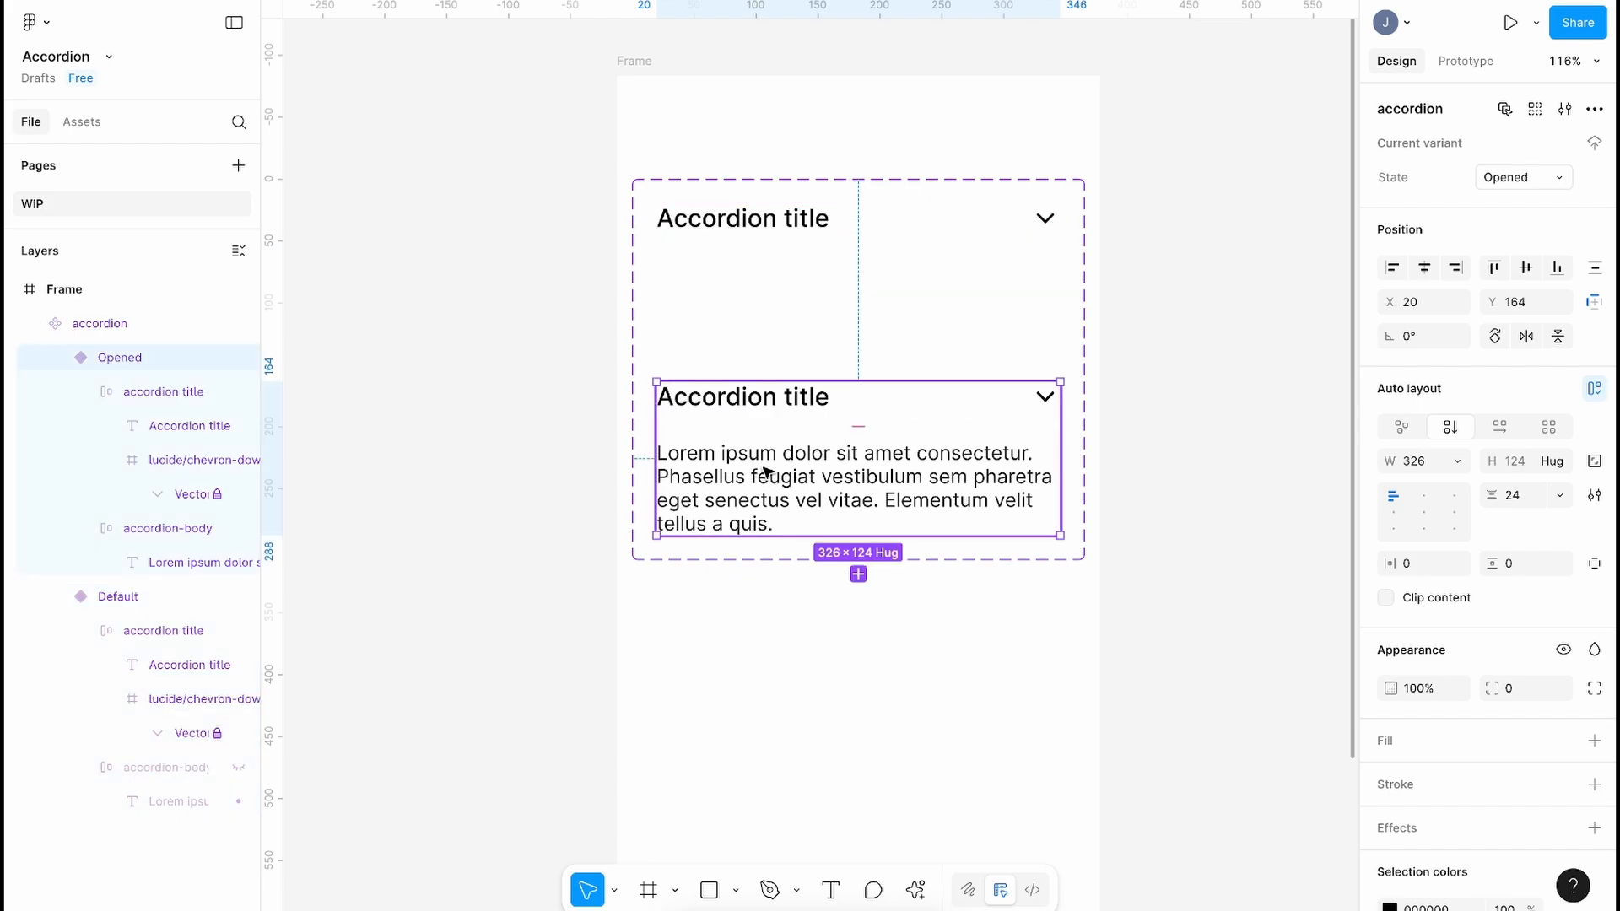
# Step: Flip the Opened variant's chevron vertically with Shift+V so it points up
pyautogui.click(1047, 399)
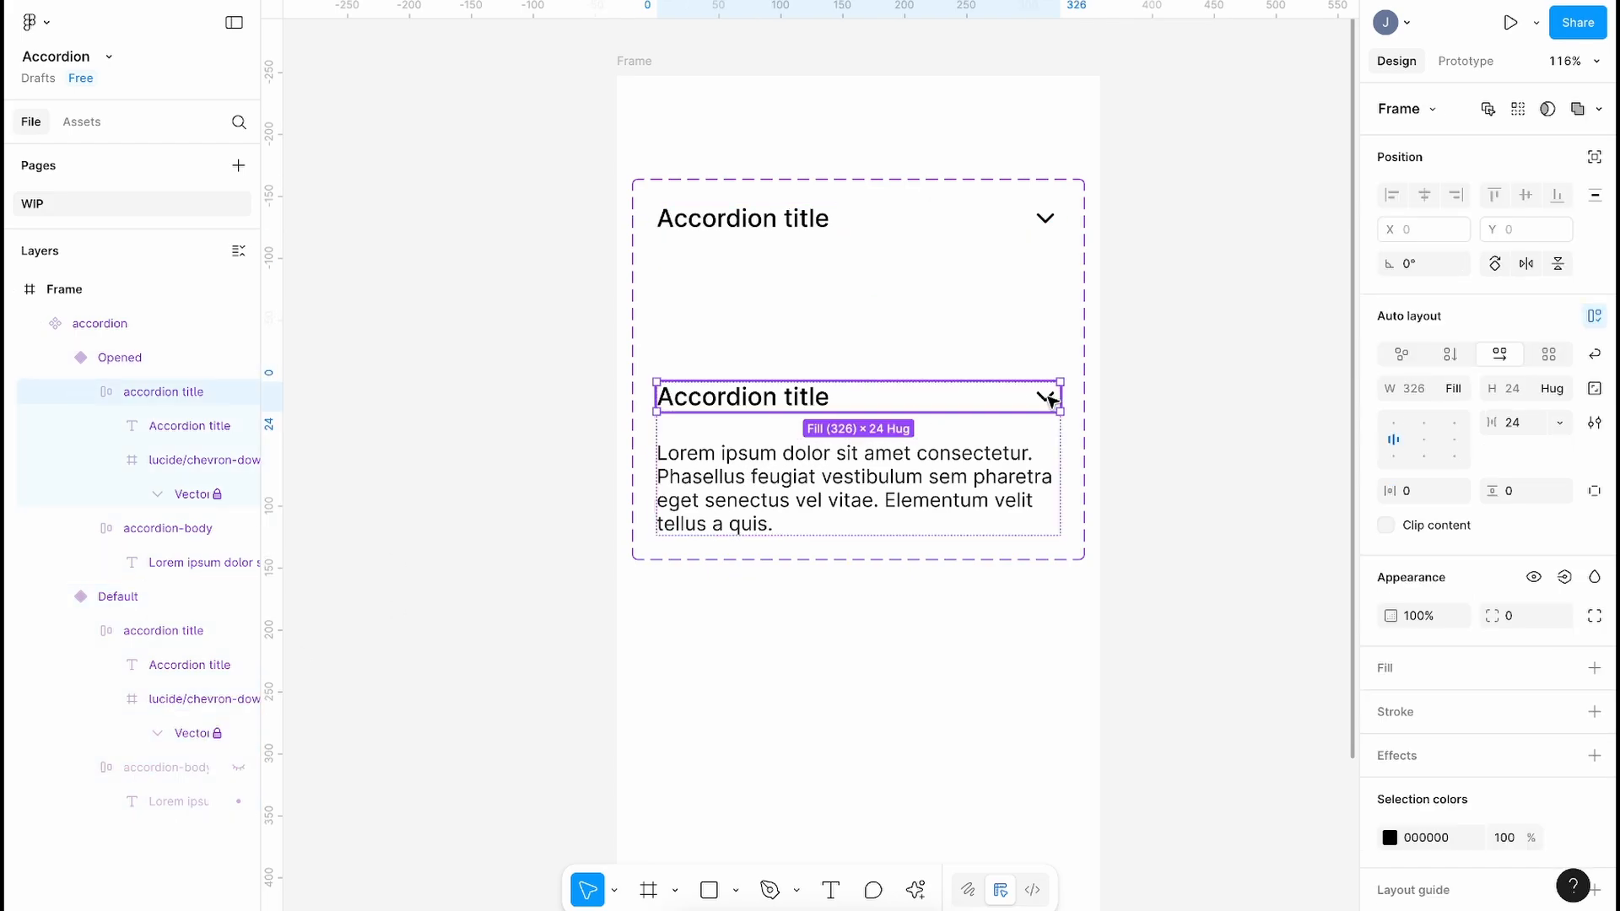
pyautogui.click(1048, 399)
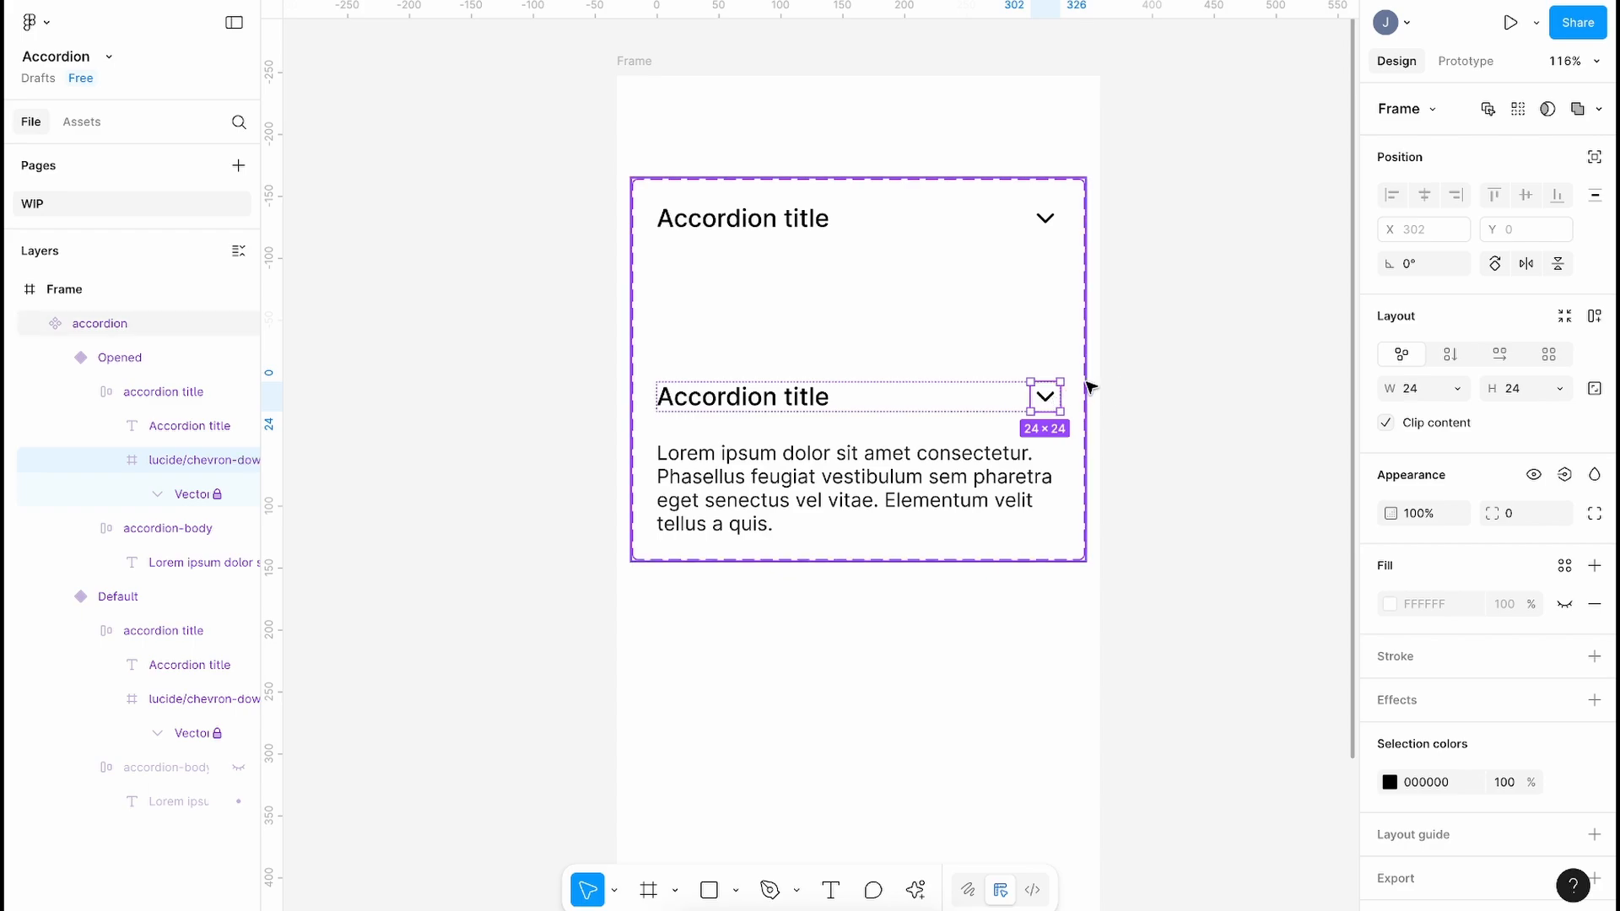
pyautogui.moveTo(1076, 376)
pyautogui.mouseDown()
pyautogui.moveTo(1074, 413)
pyautogui.moveTo(1070, 376)
pyautogui.mouseUp()
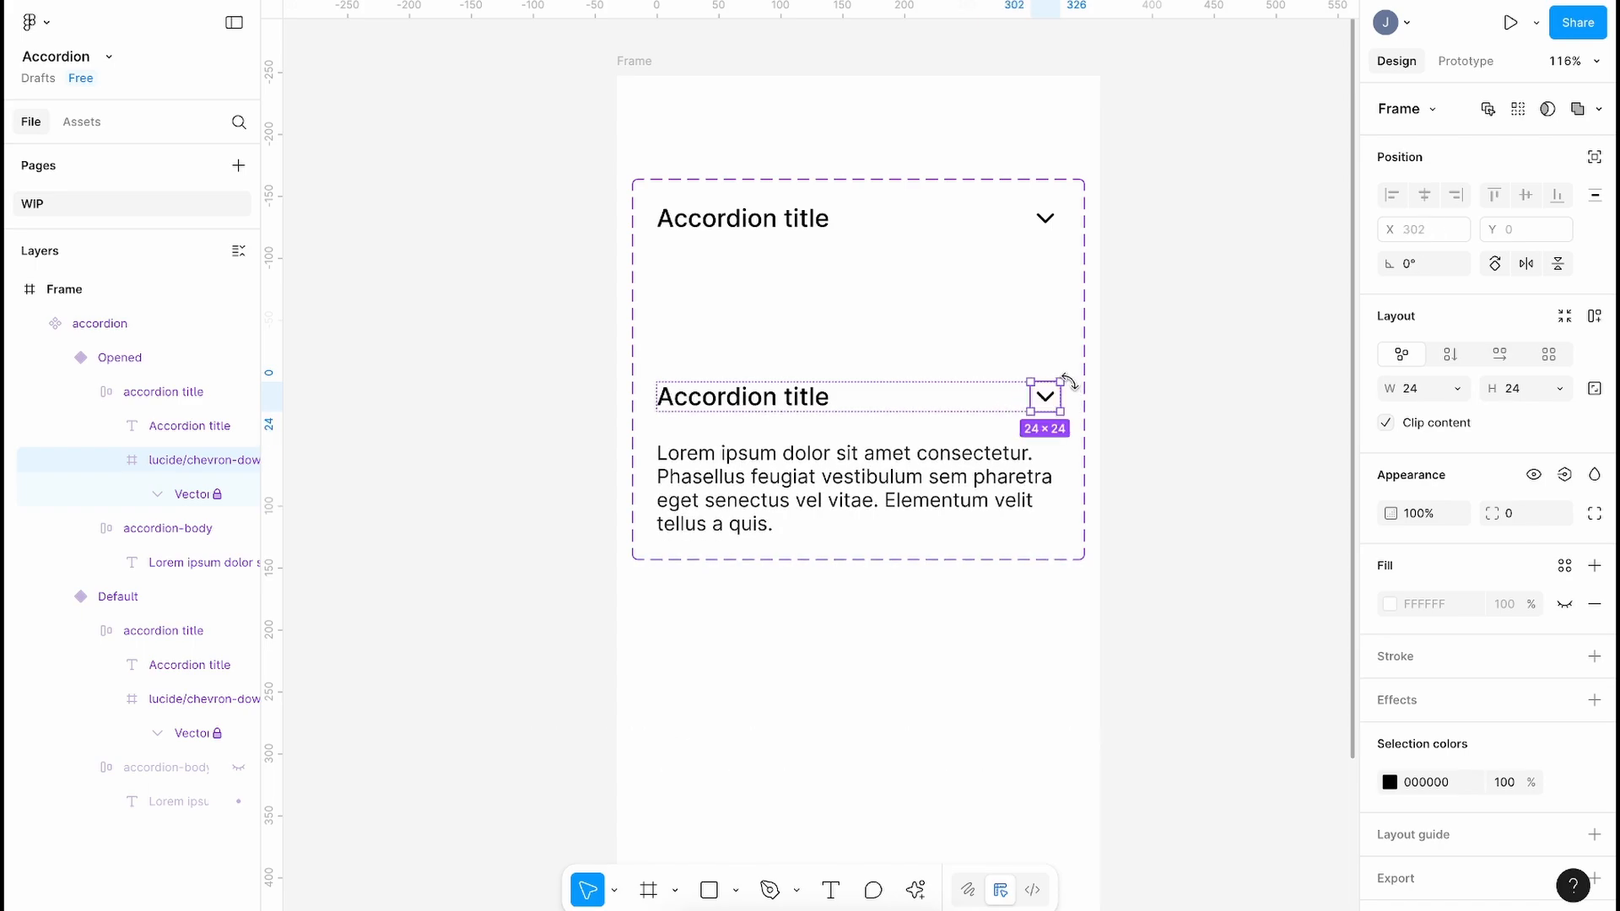
pyautogui.moveTo(1067, 369); pyautogui.dragTo(1017, 428)
pyautogui.hotkey('ctrl', 'z')
pyautogui.hotkey('shift', 'v')
pyautogui.click(1171, 413)
# Step: Move the Opened variant up beside Default and shrink the component set to fit
pyautogui.click(784, 460)
pyautogui.moveTo(783, 457); pyautogui.dragTo(786, 395)
pyautogui.click(780, 535)
pyautogui.moveTo(767, 558); pyautogui.dragTo(767, 520)
pyautogui.click(767, 558)
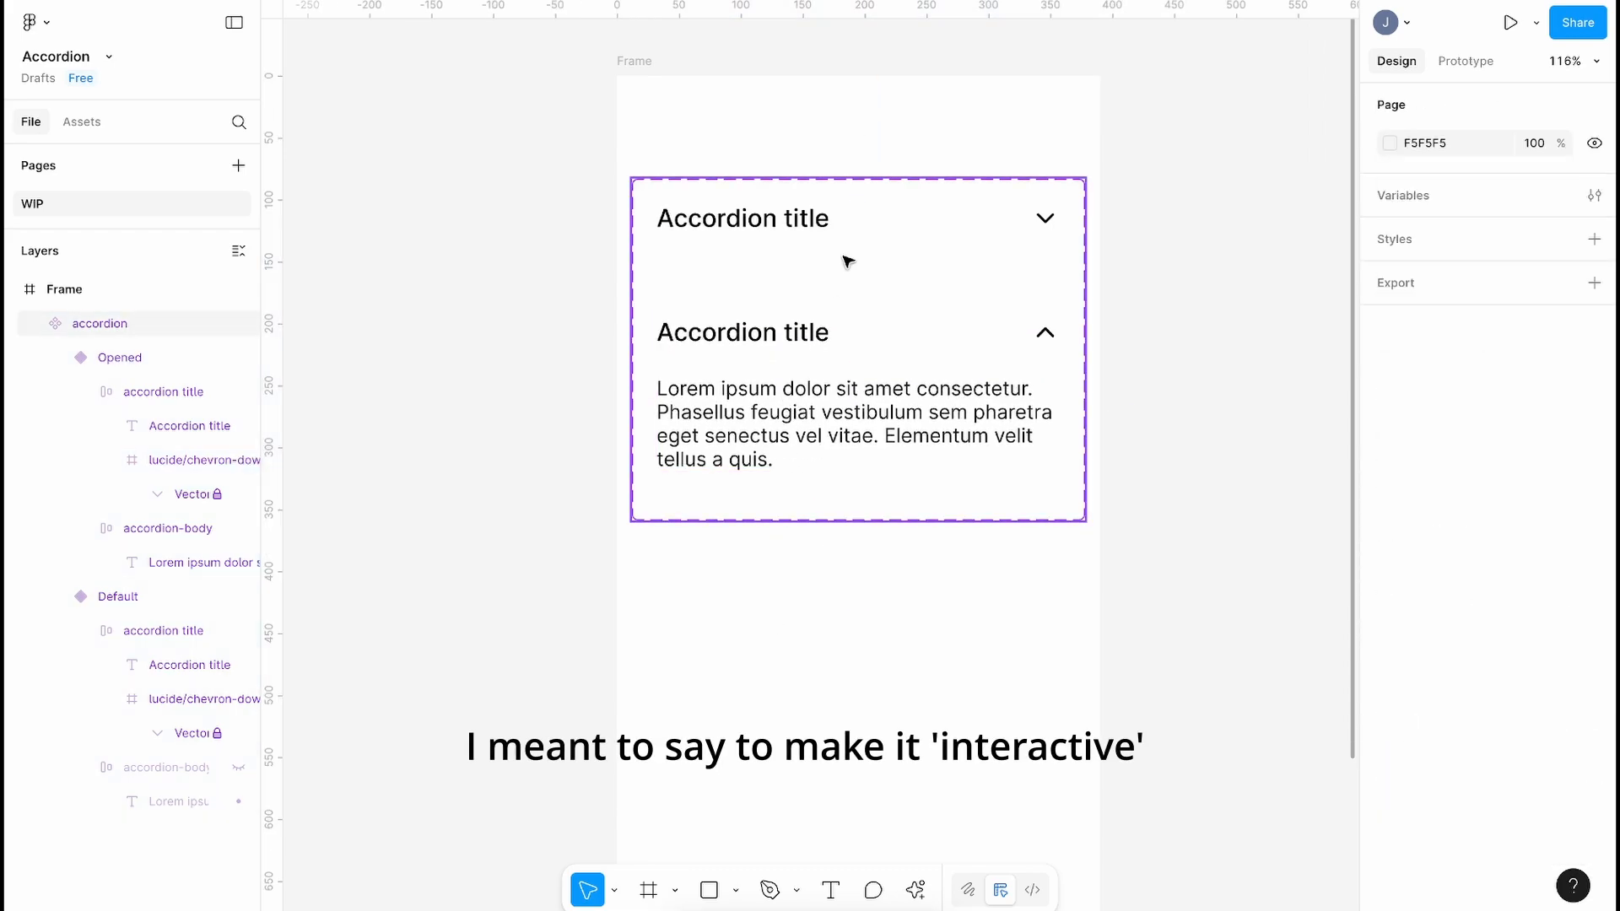
pyautogui.click(798, 235)
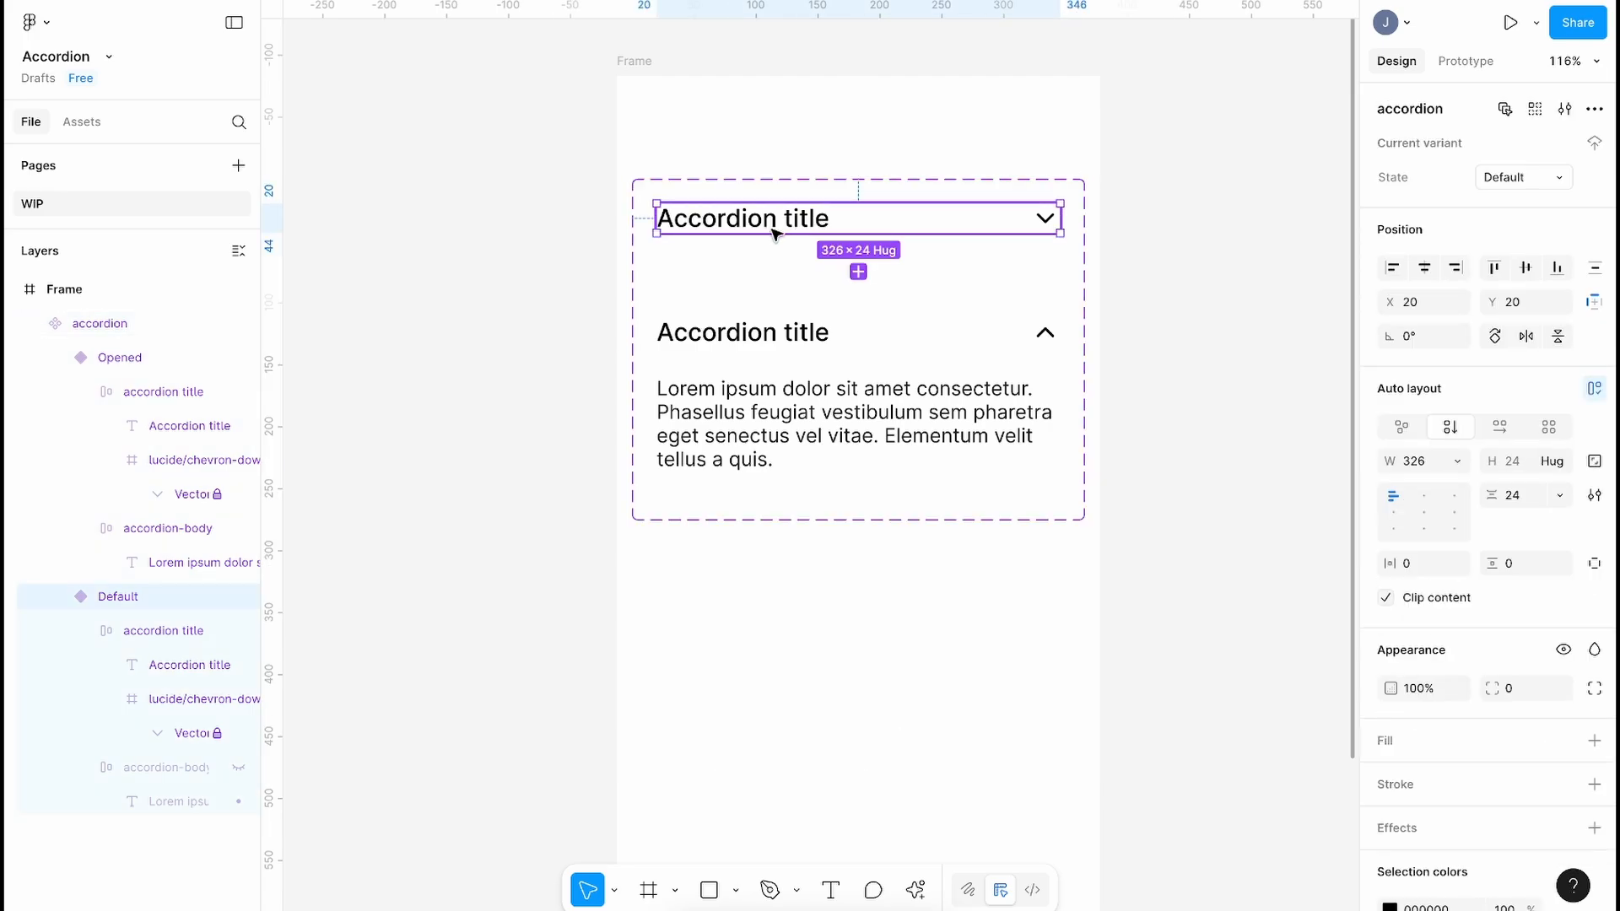
# Step: Link Default's title on tap to Opened with Smart animate, 350ms
pyautogui.click(1465, 61)
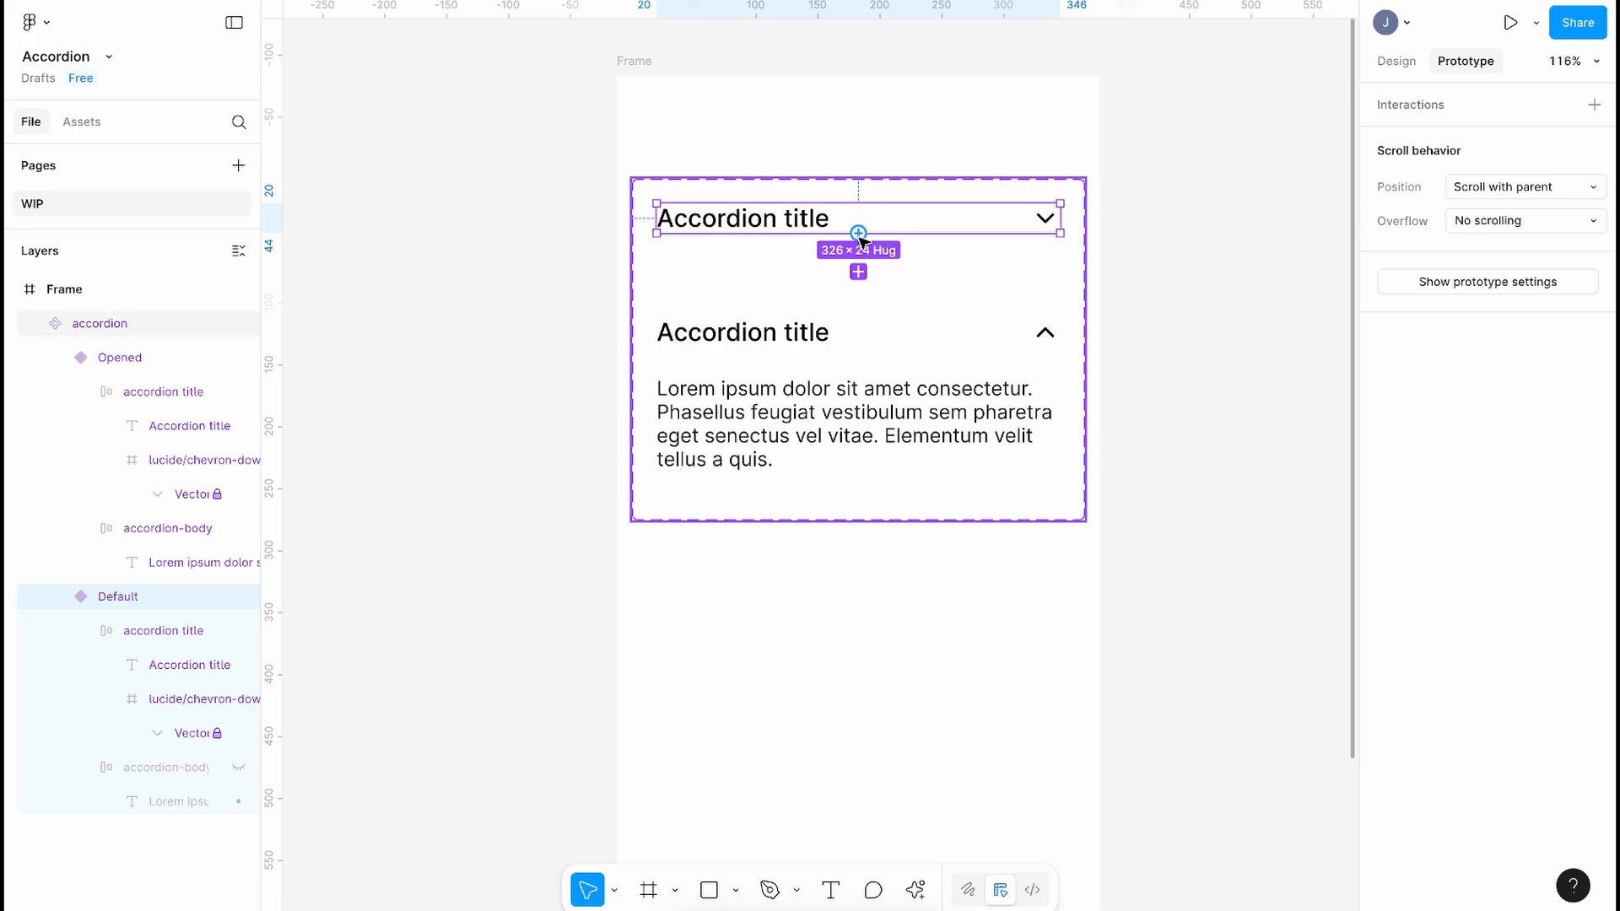
pyautogui.moveTo(861, 239); pyautogui.dragTo(801, 337)
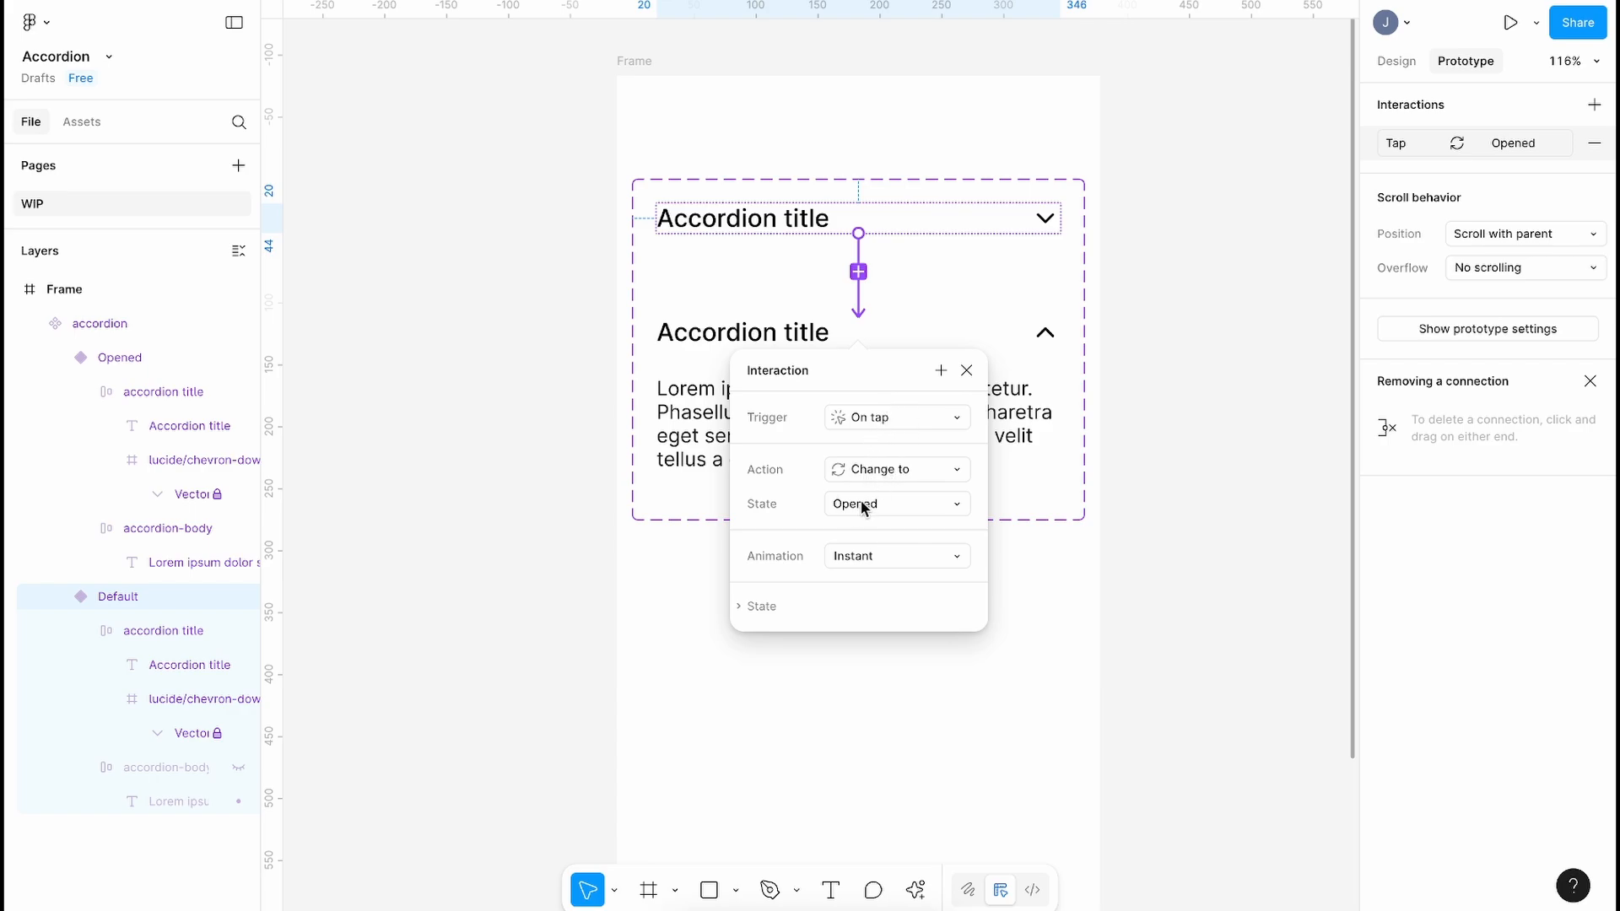
pyautogui.click(850, 555)
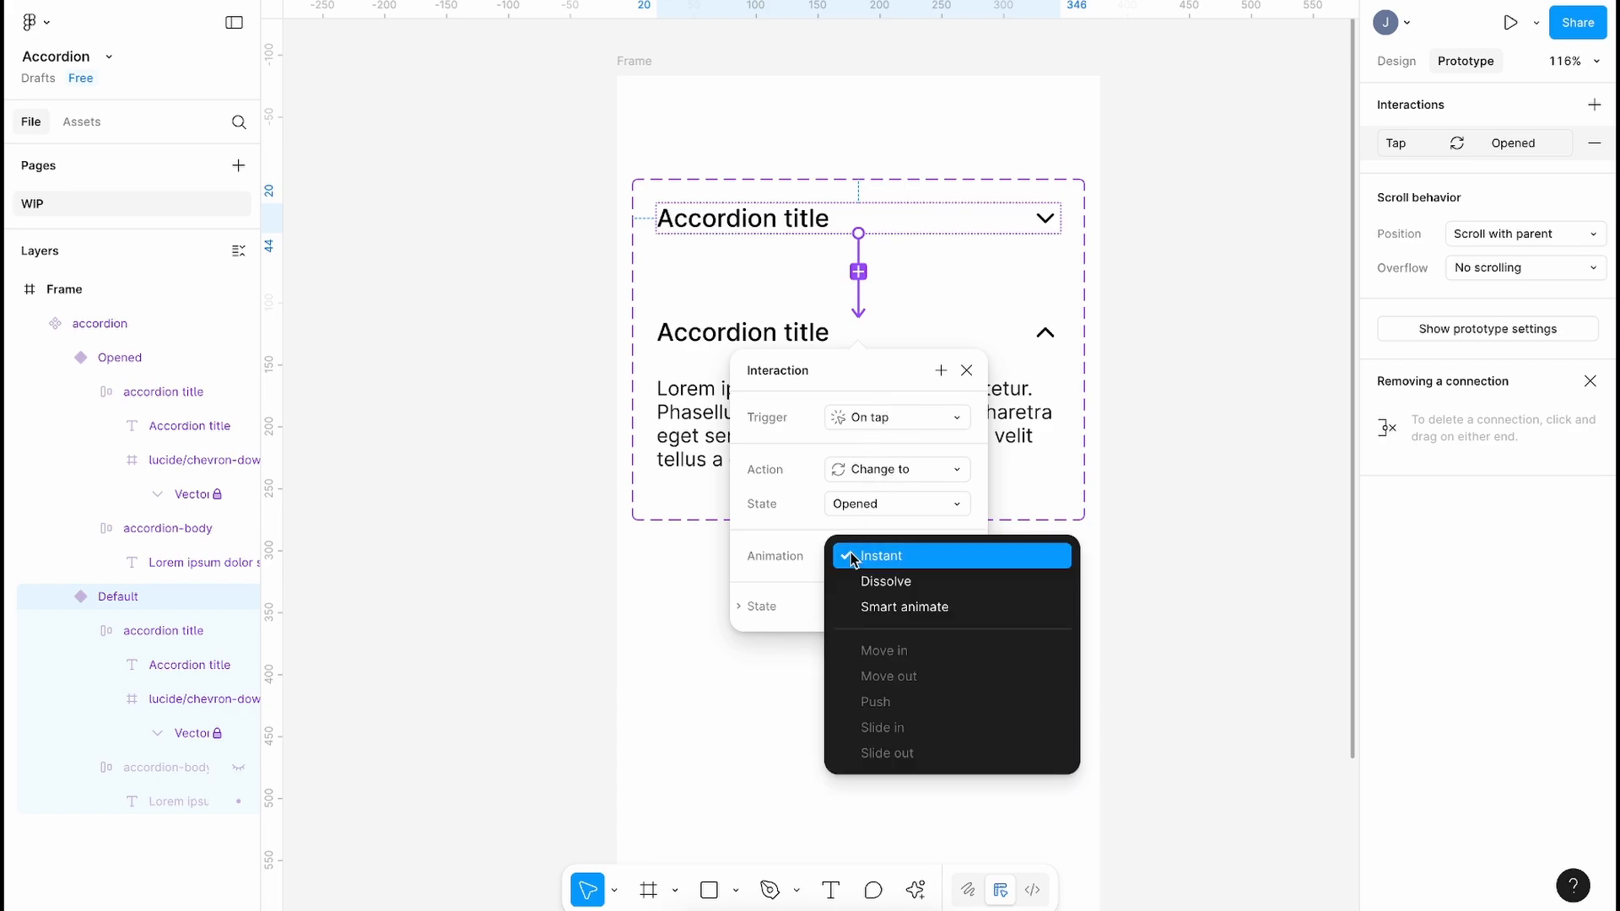
pyautogui.click(914, 606)
pyautogui.click(897, 623)
pyautogui.write('350')
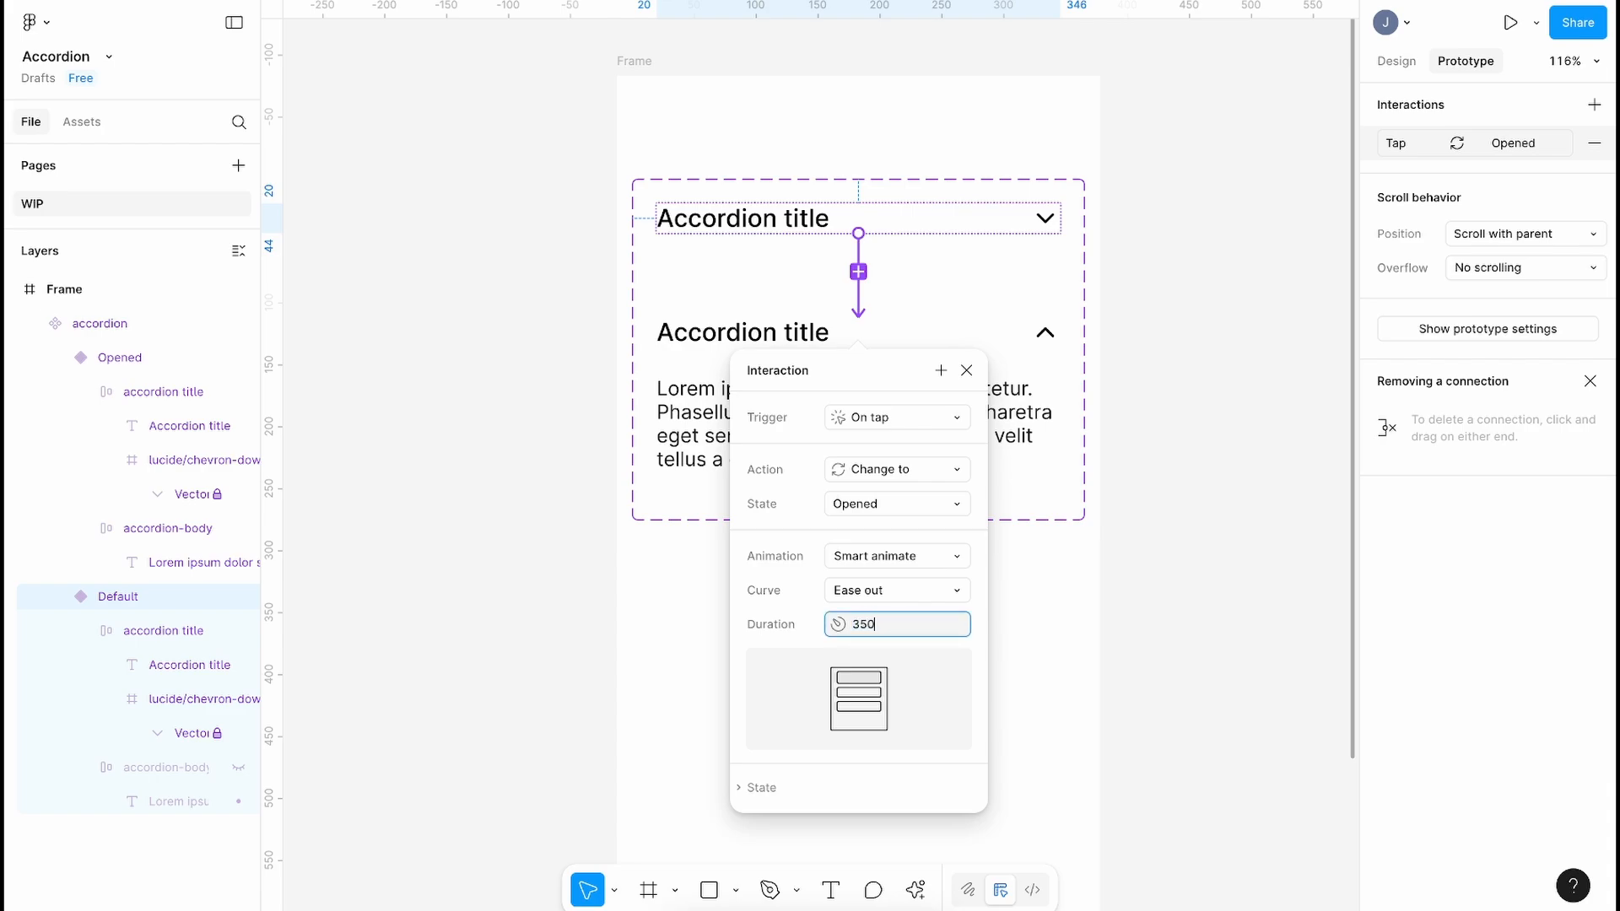
pyautogui.press('Return')
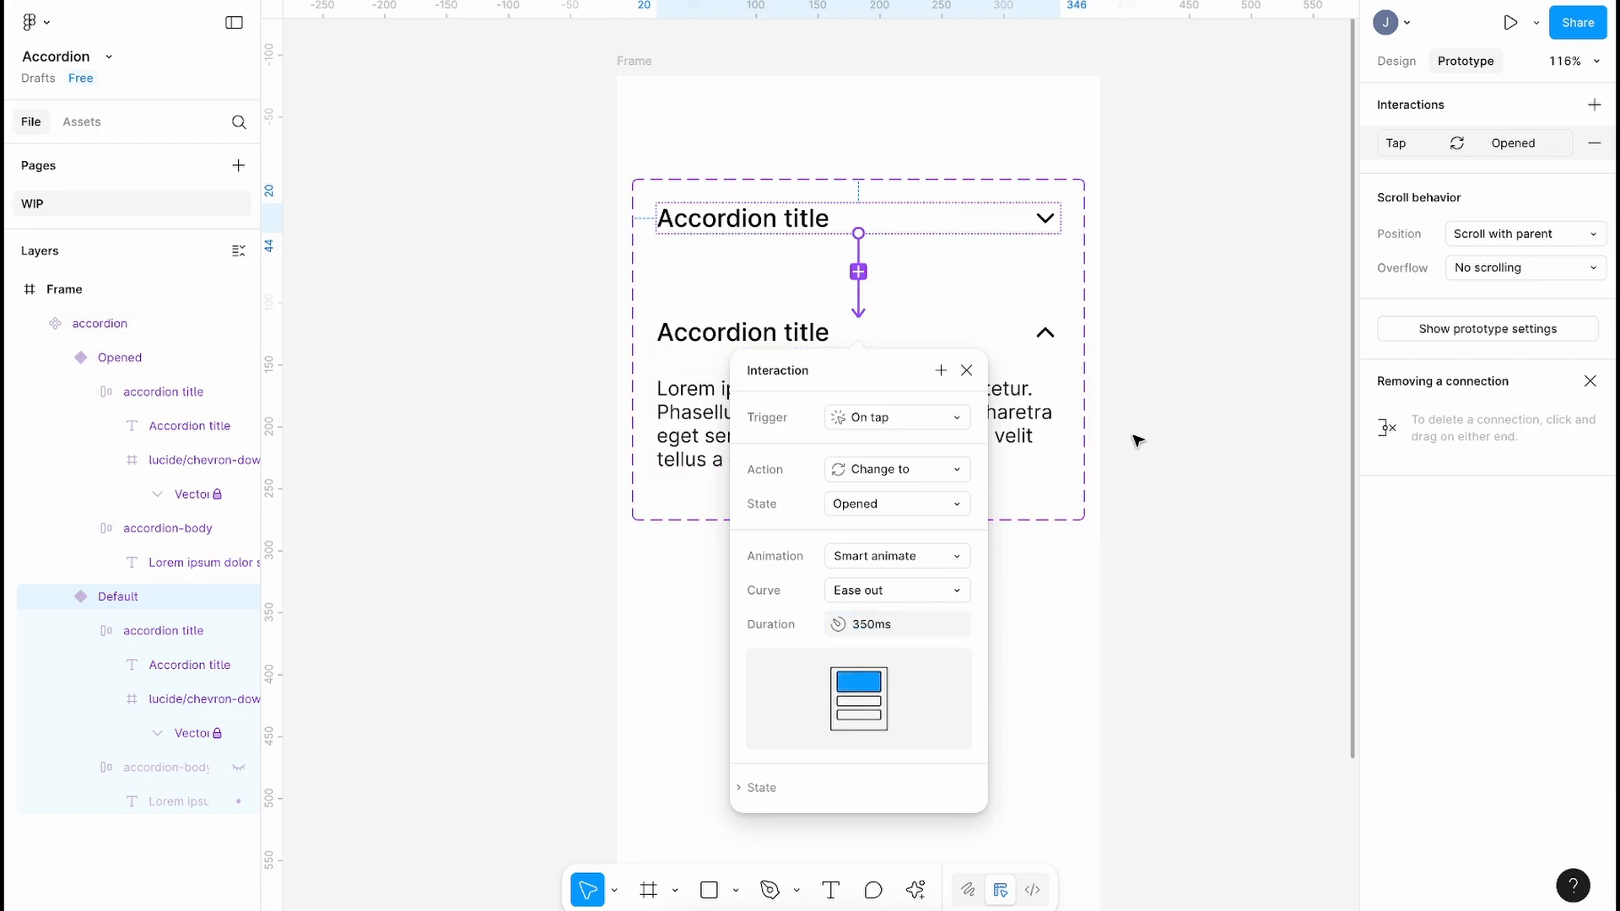
# Step: Connect Opened back to Default with the same on-tap Smart animate interaction
pyautogui.click(1030, 406)
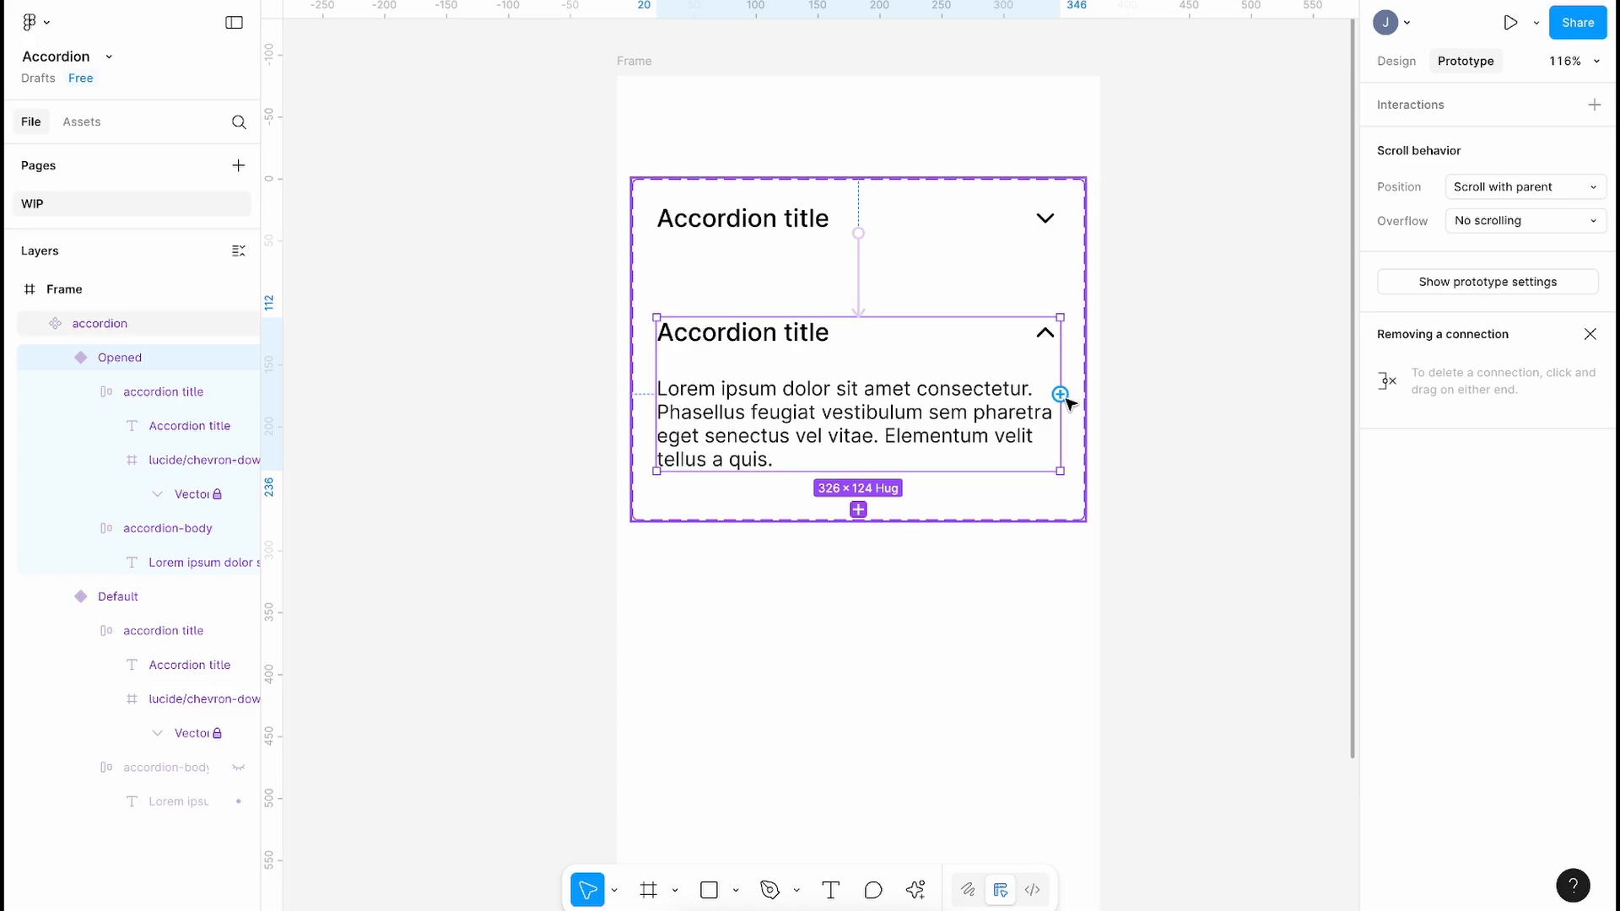
pyautogui.moveTo(1060, 394); pyautogui.dragTo(946, 236)
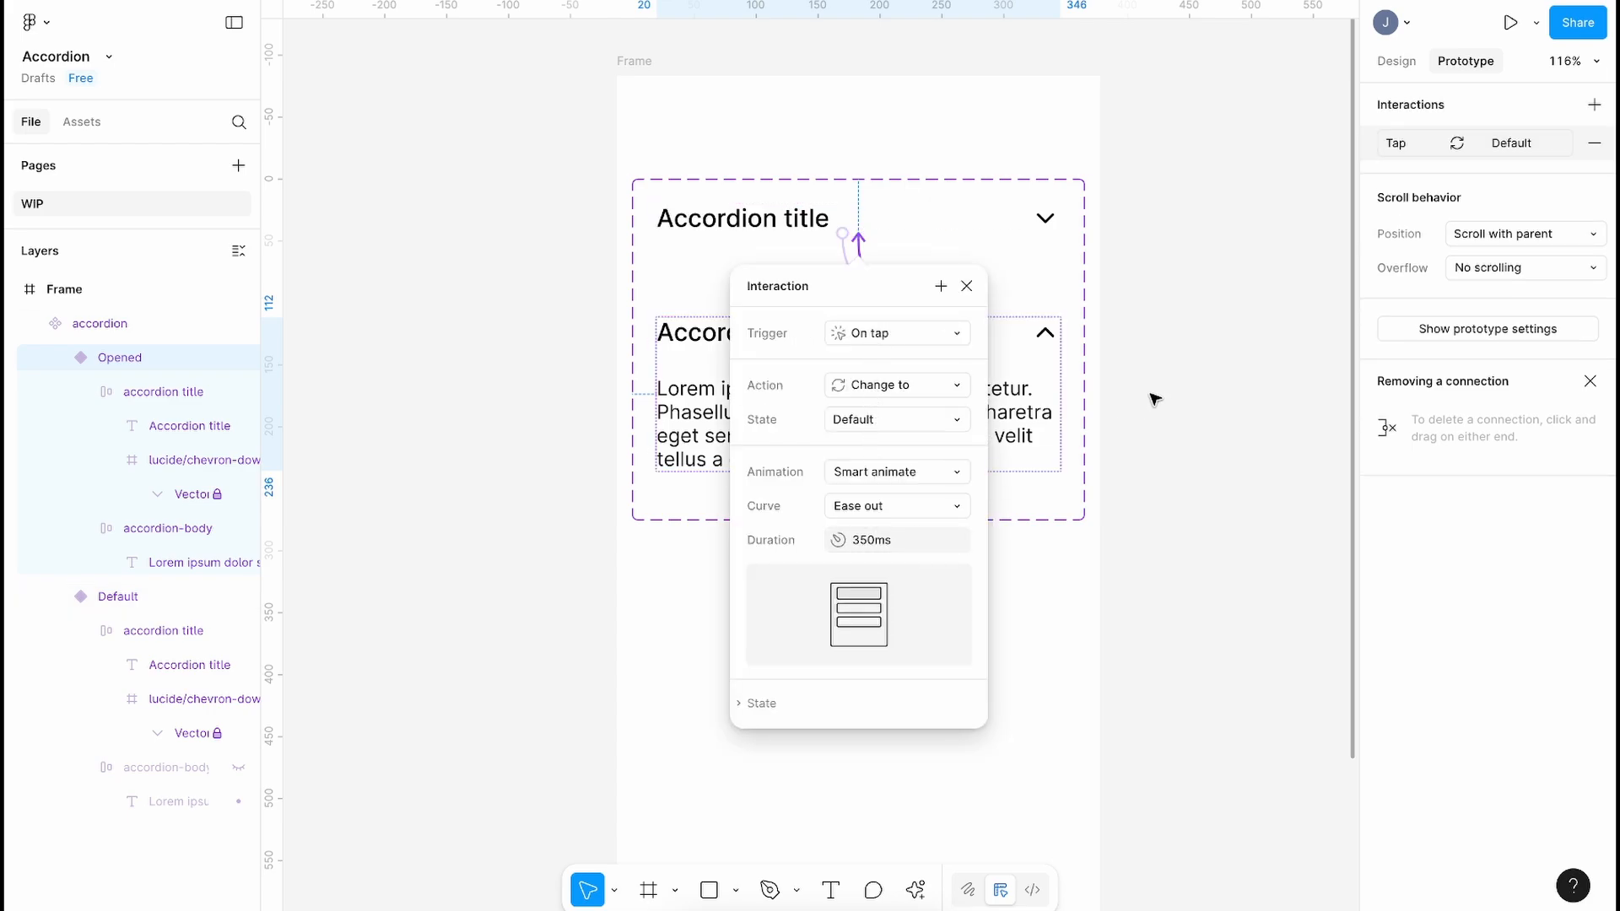
pyautogui.click(1242, 396)
pyautogui.click(1396, 61)
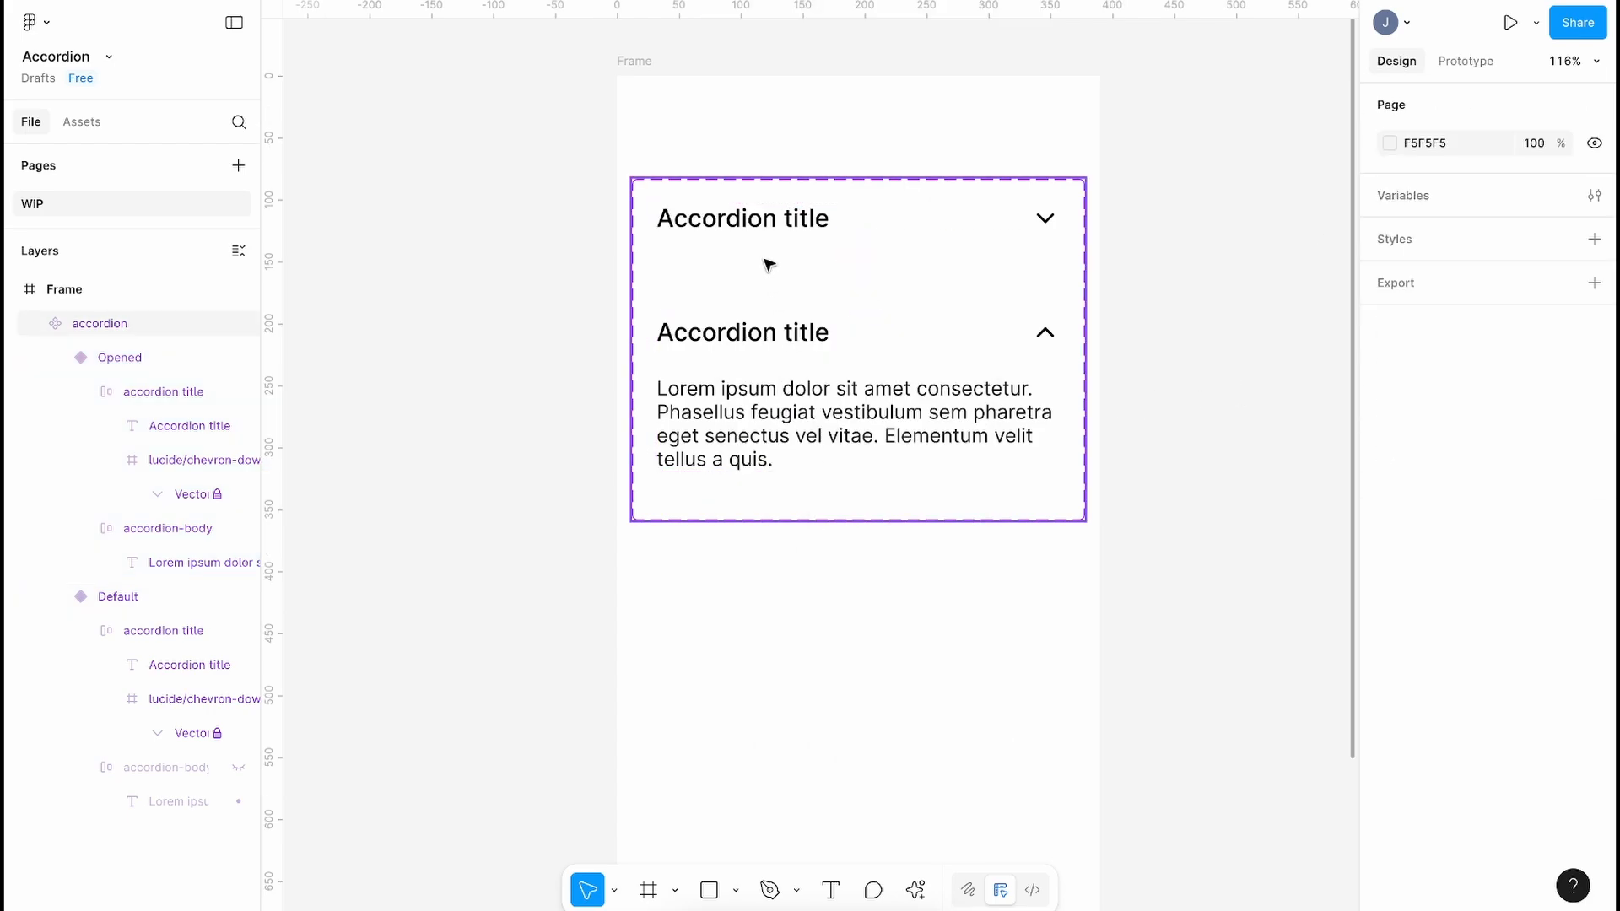
pyautogui.scroll(-1, 764, 259)
pyautogui.hscroll(5, 765, 260)
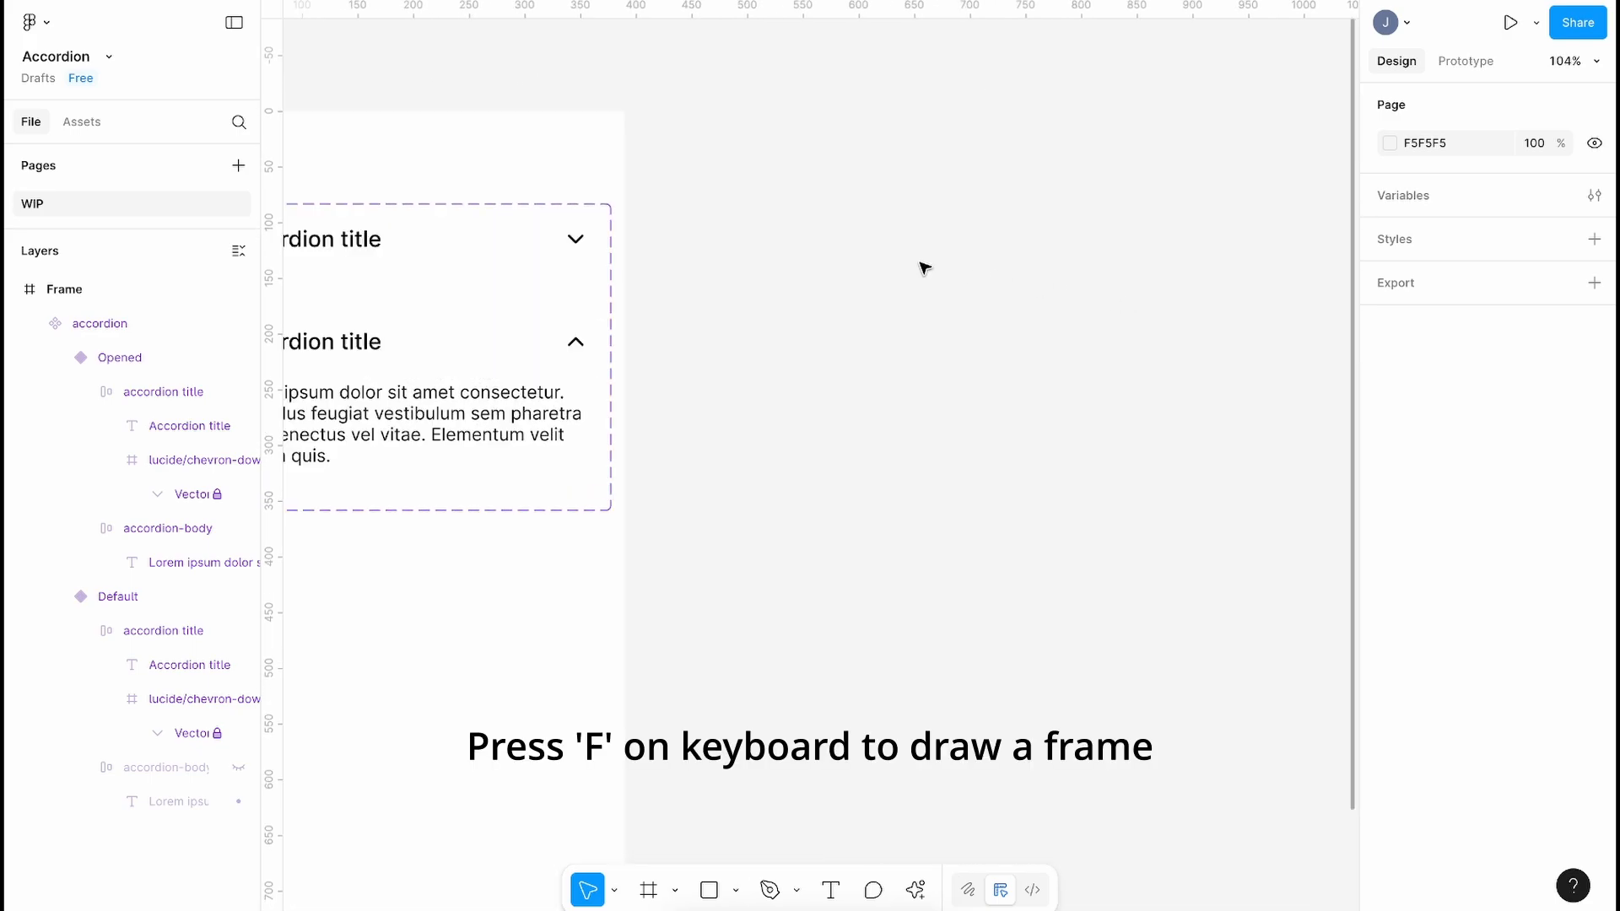
# Step: Draw an iPhone 13 & 14 frame aligned with the top of the accordion frame
pyautogui.press('f')
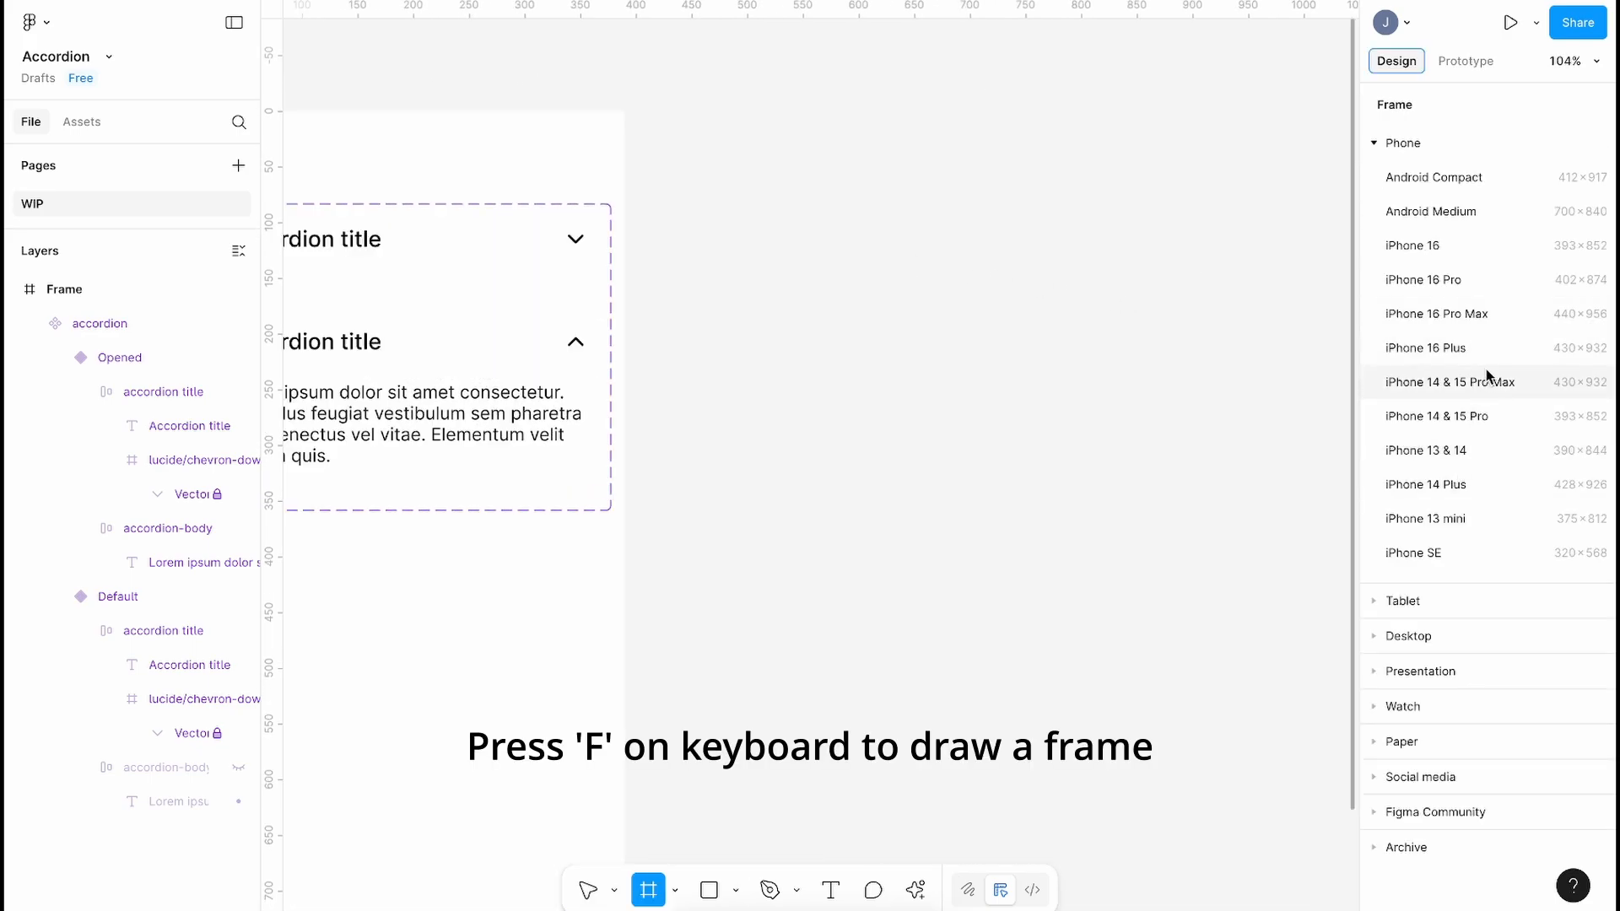
pyautogui.click(1434, 449)
pyautogui.moveTo(852, 177); pyautogui.dragTo(856, 268)
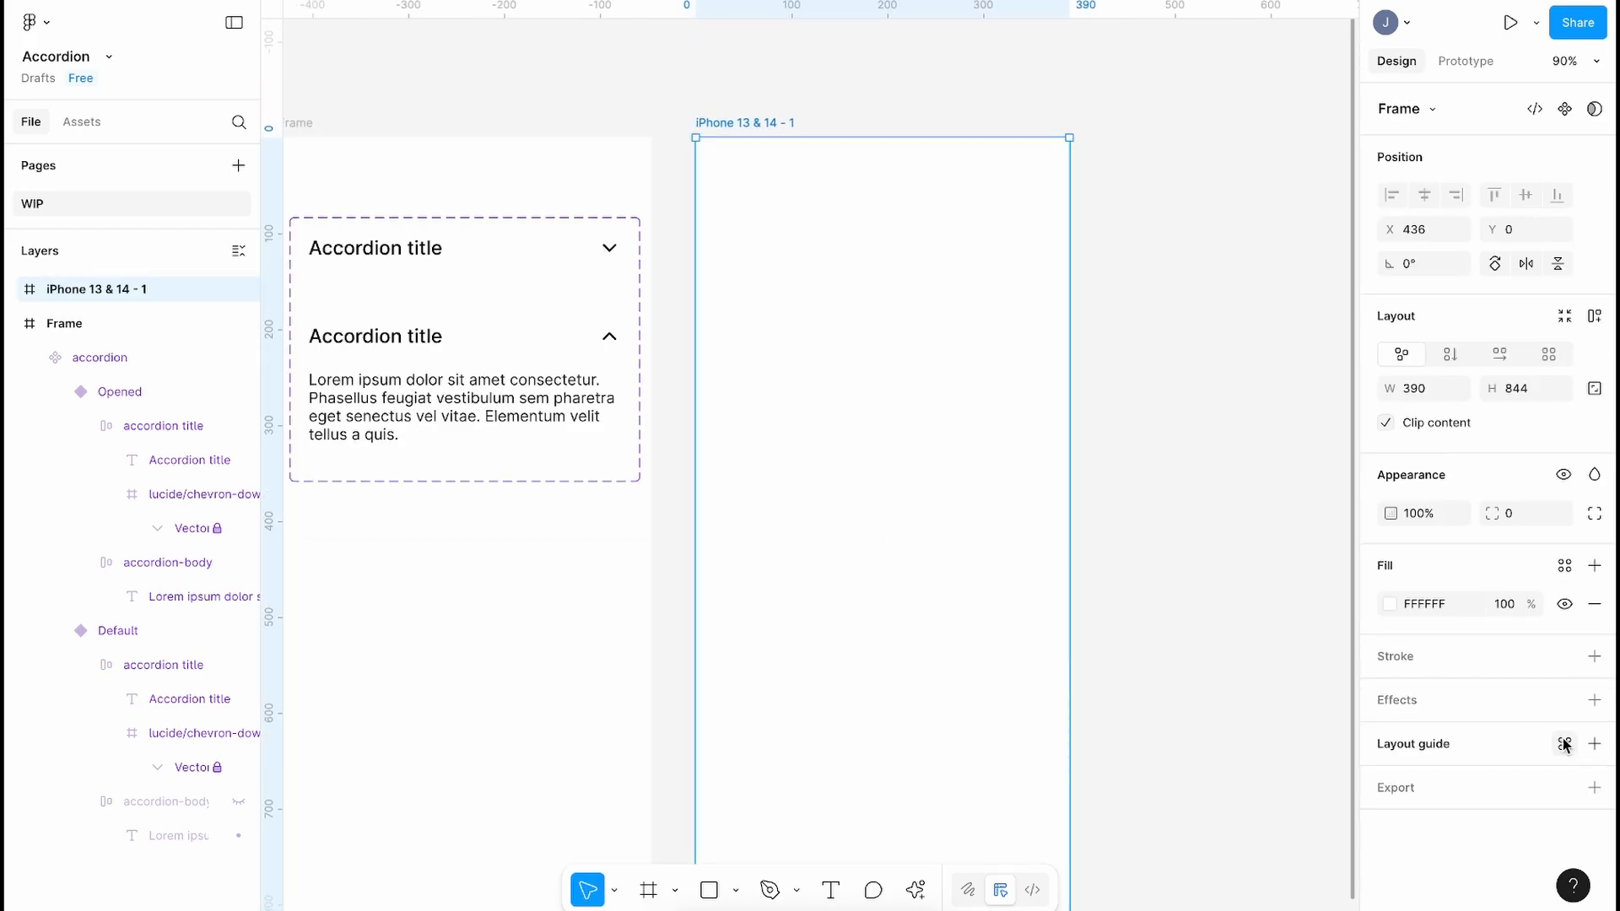
# Step: Add a columns layout guide with 4 columns, 32 margin and 24 gutter
pyautogui.click(1594, 743)
pyautogui.click(1162, 786)
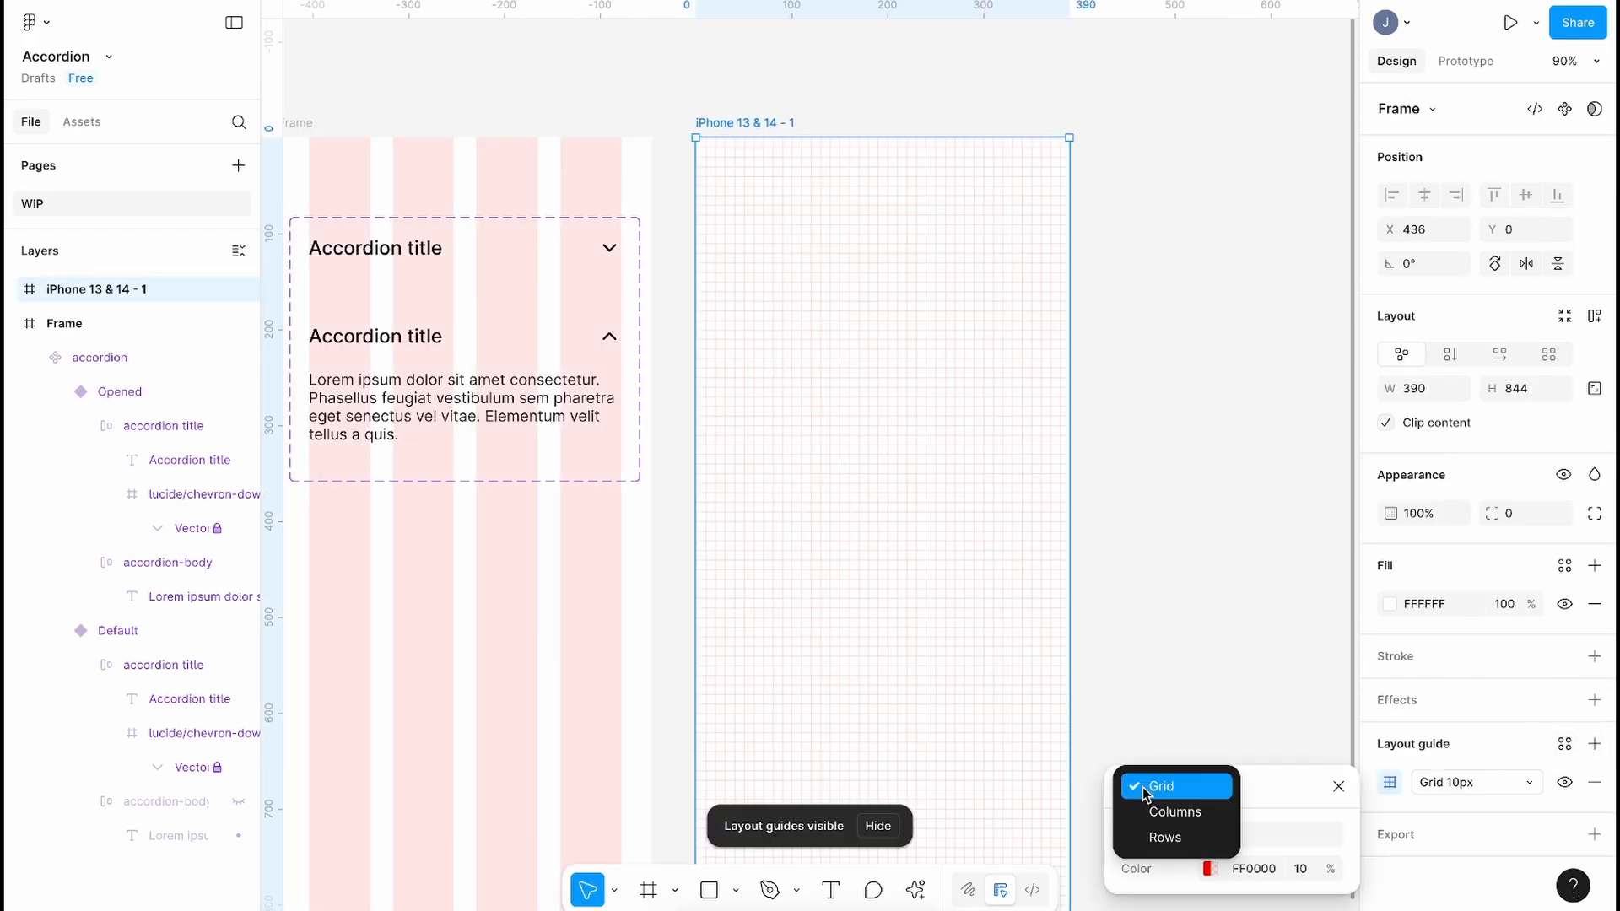
pyautogui.click(1157, 809)
pyautogui.click(1252, 707)
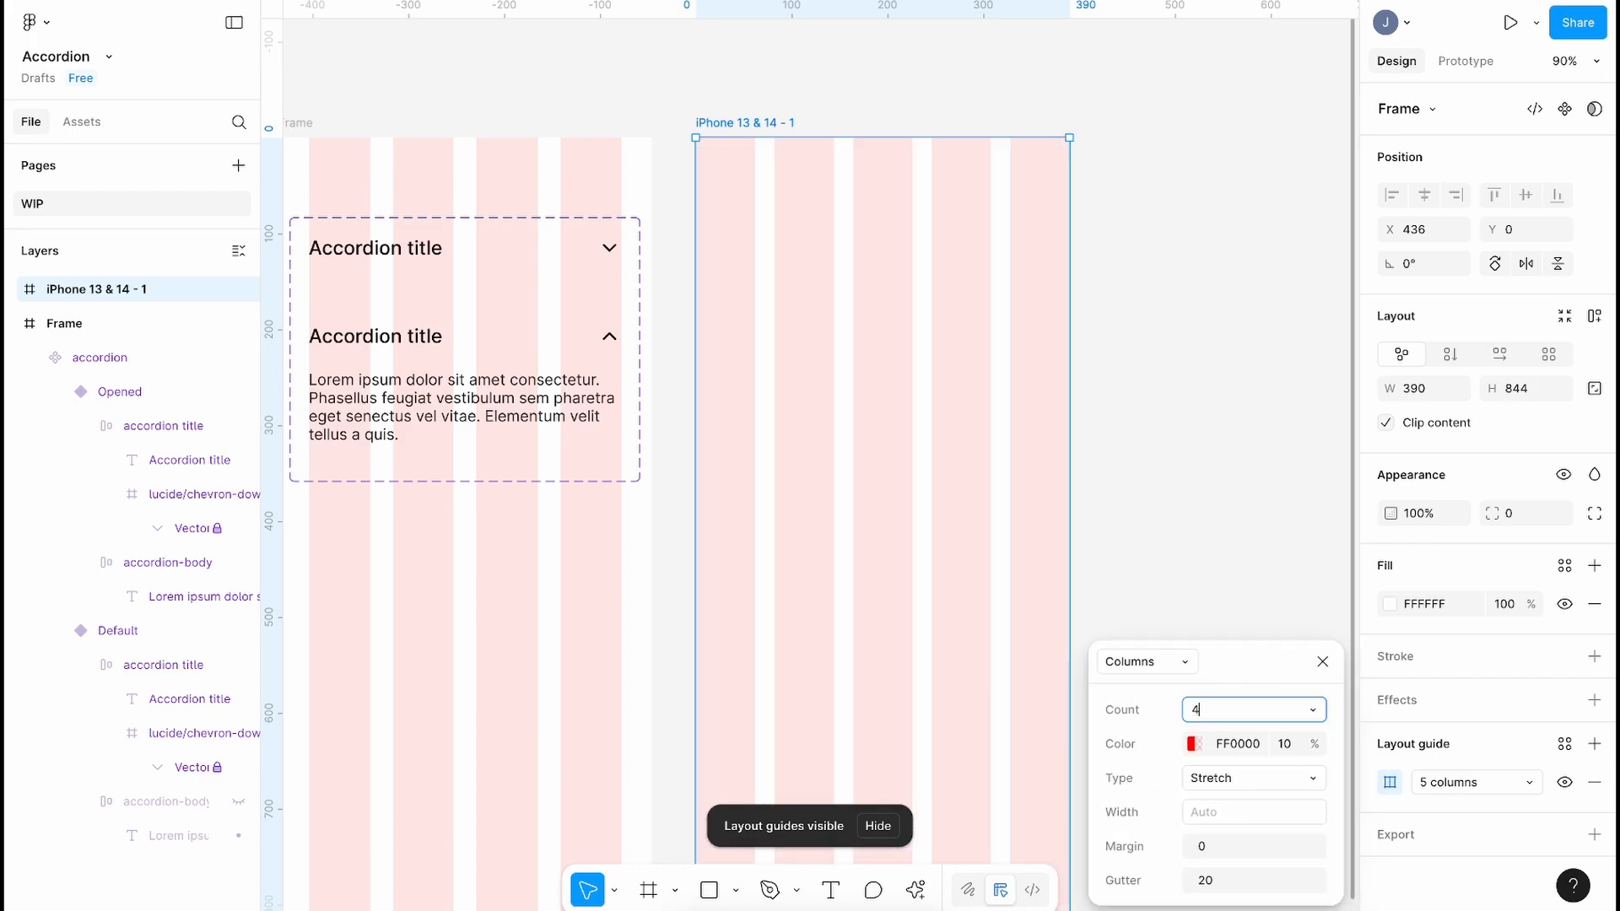
pyautogui.write('4')
pyautogui.click(1223, 853)
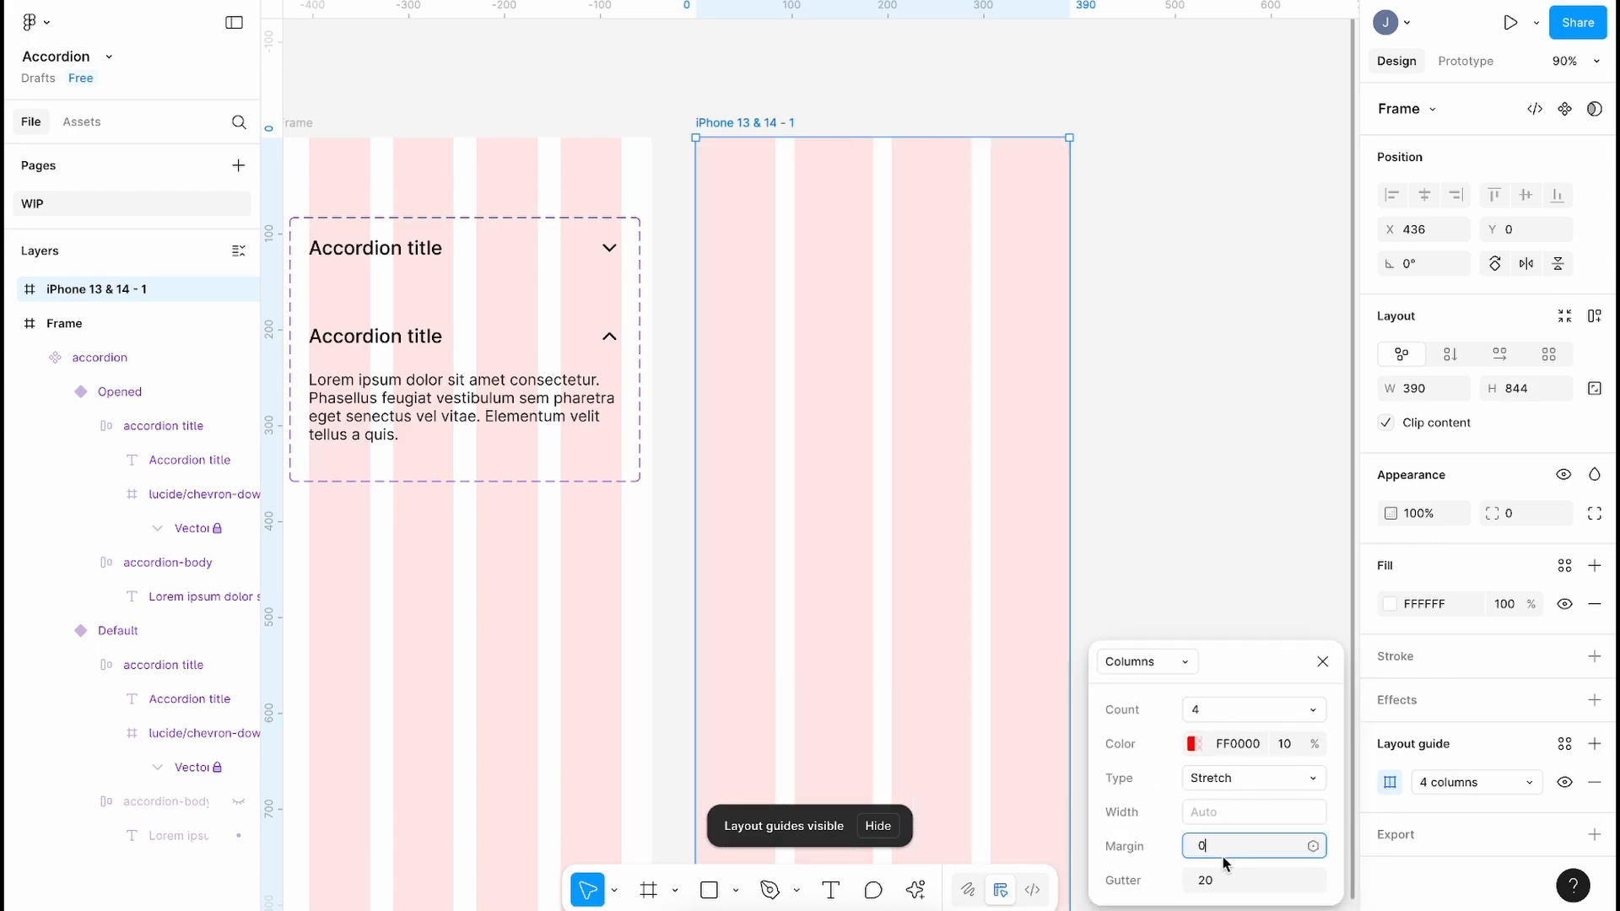
pyautogui.write('32')
pyautogui.press('Return')
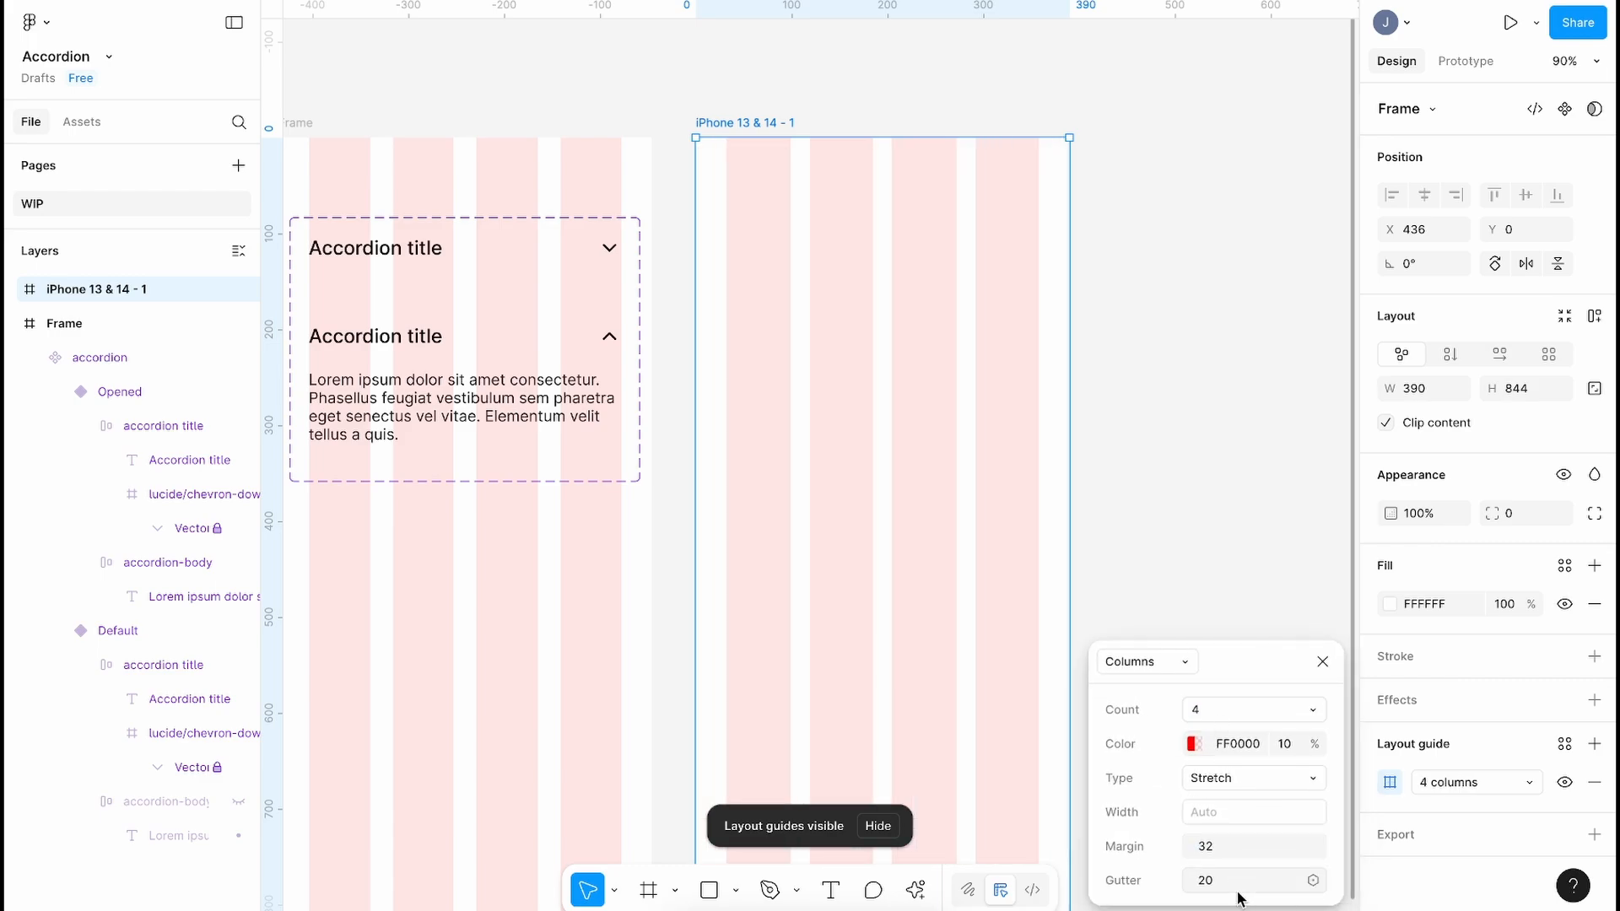
pyautogui.click(1233, 886)
pyautogui.write('24')
pyautogui.press('Return')
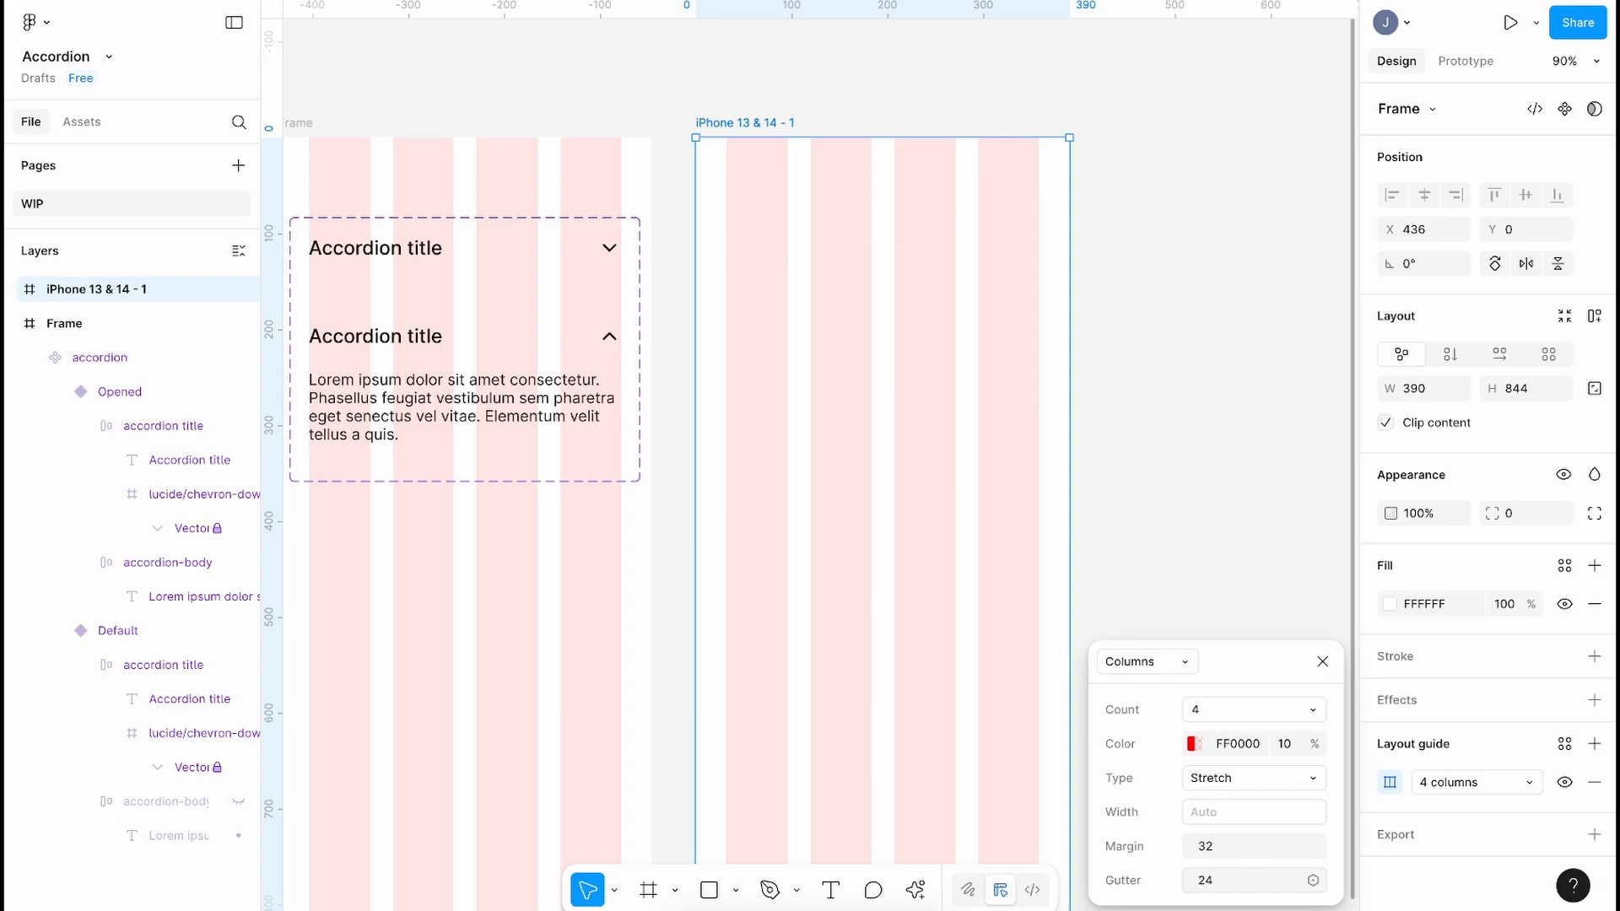
# Step: Rename the phone frame to 'Test'
pyautogui.doubleClick(717, 122)
pyautogui.write('Test')
pyautogui.press('Return')
pyautogui.click(734, 105)
pyautogui.hscroll(-3, 734, 105)
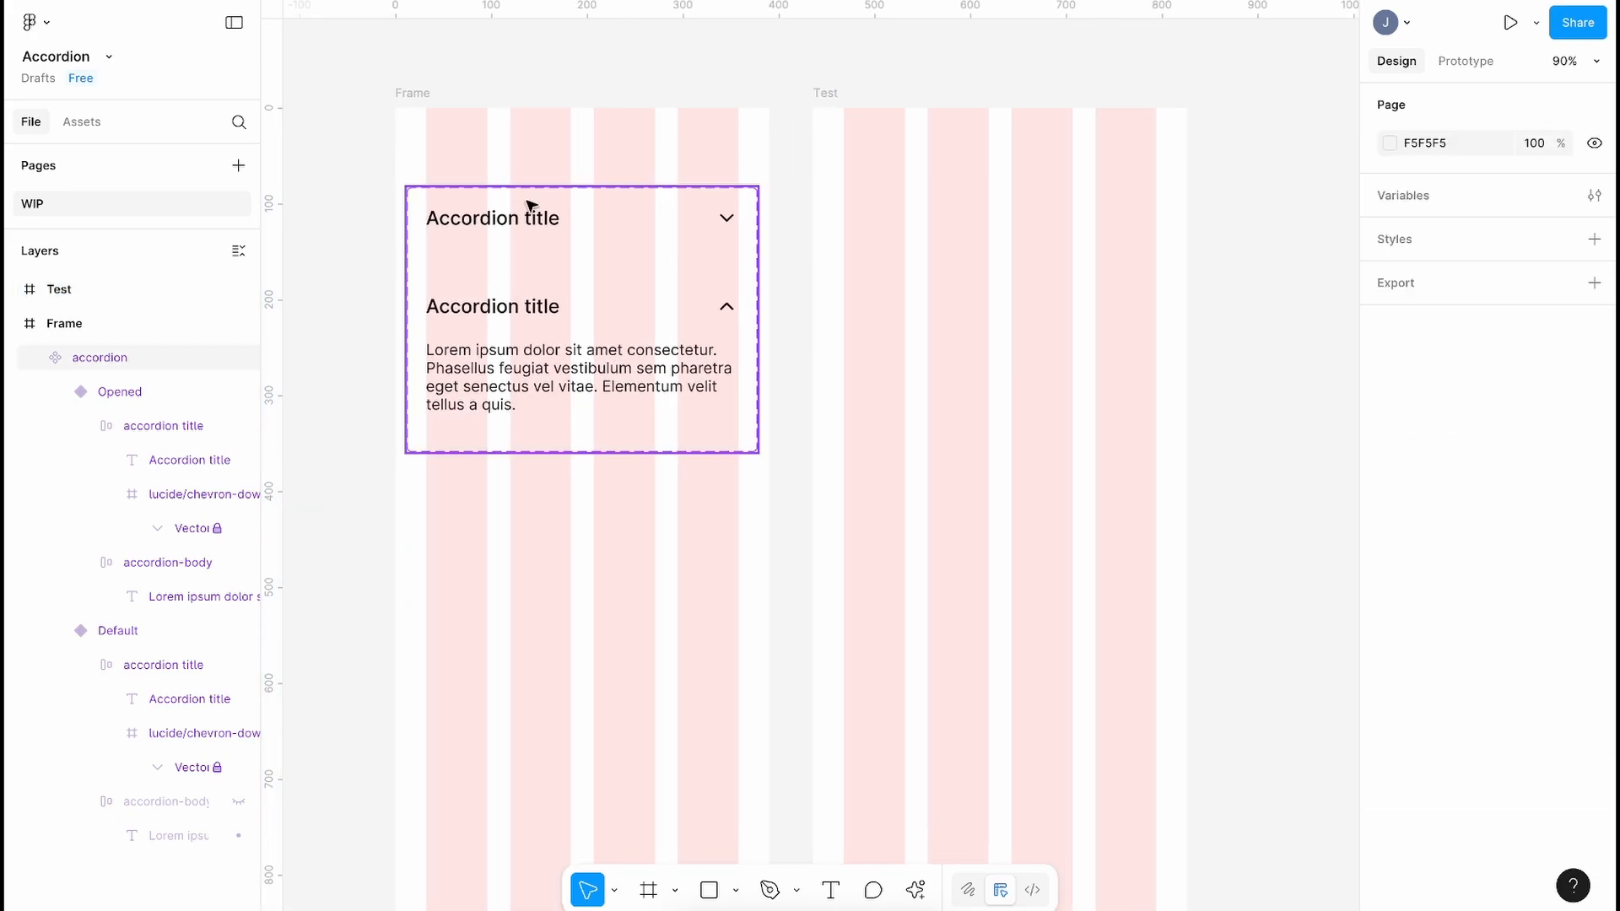
# Step: Drag a copy of the collapsed Default accordion into Test, undoing an accidental variant move
pyautogui.click(483, 226)
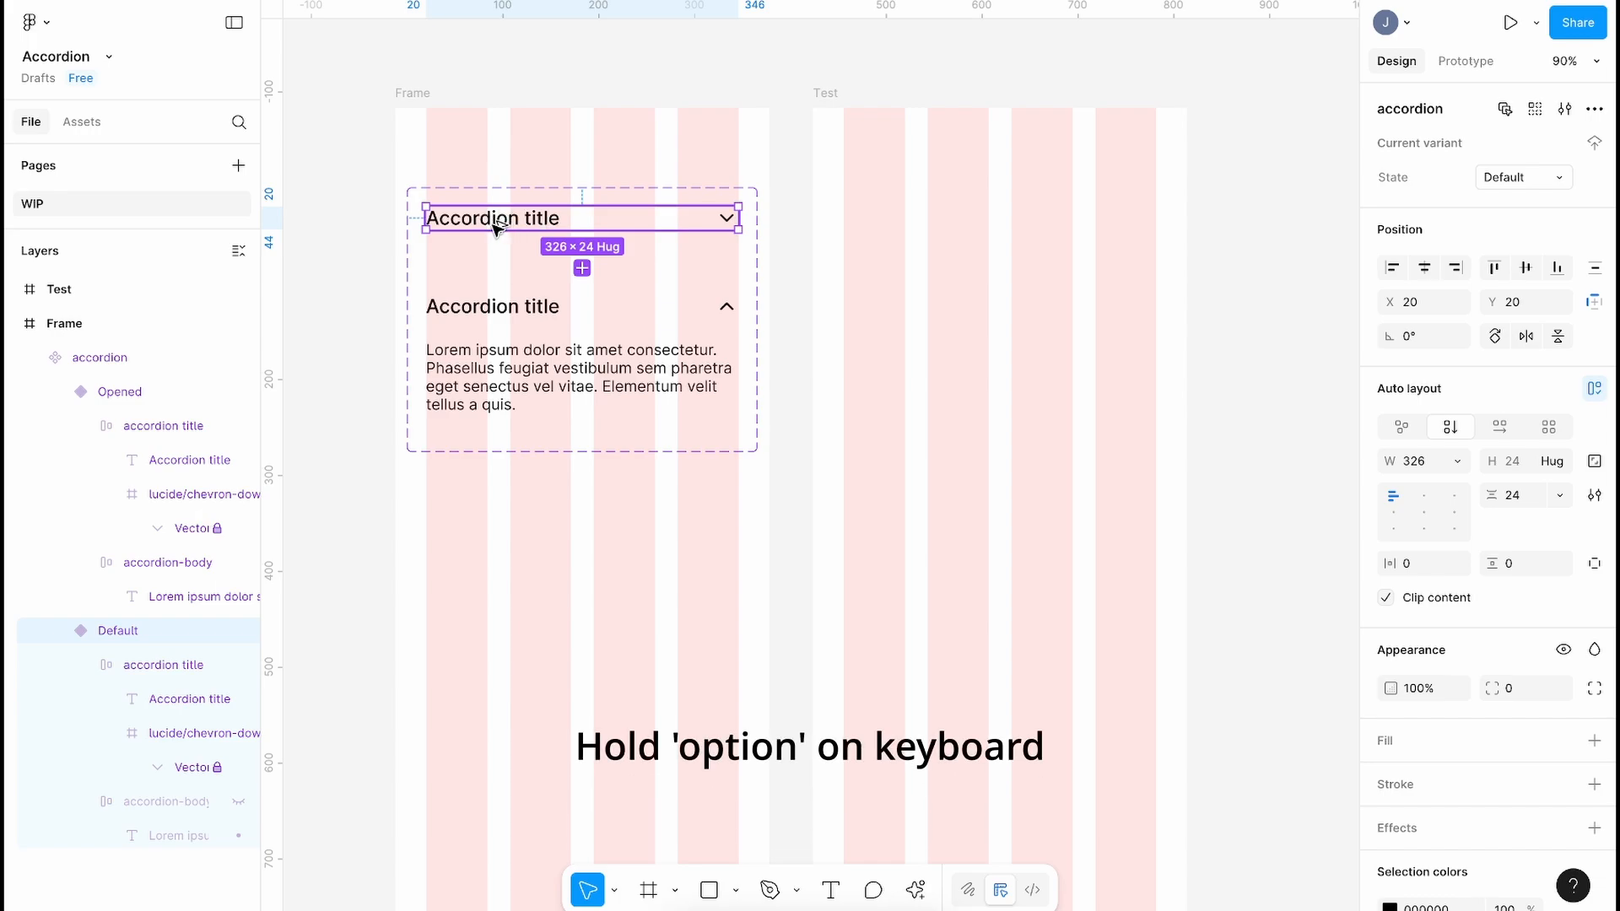
pyautogui.moveTo(593, 225); pyautogui.dragTo(904, 237)
pyautogui.click(597, 237)
pyautogui.click(597, 236)
pyautogui.moveTo(582, 221); pyautogui.dragTo(711, 121)
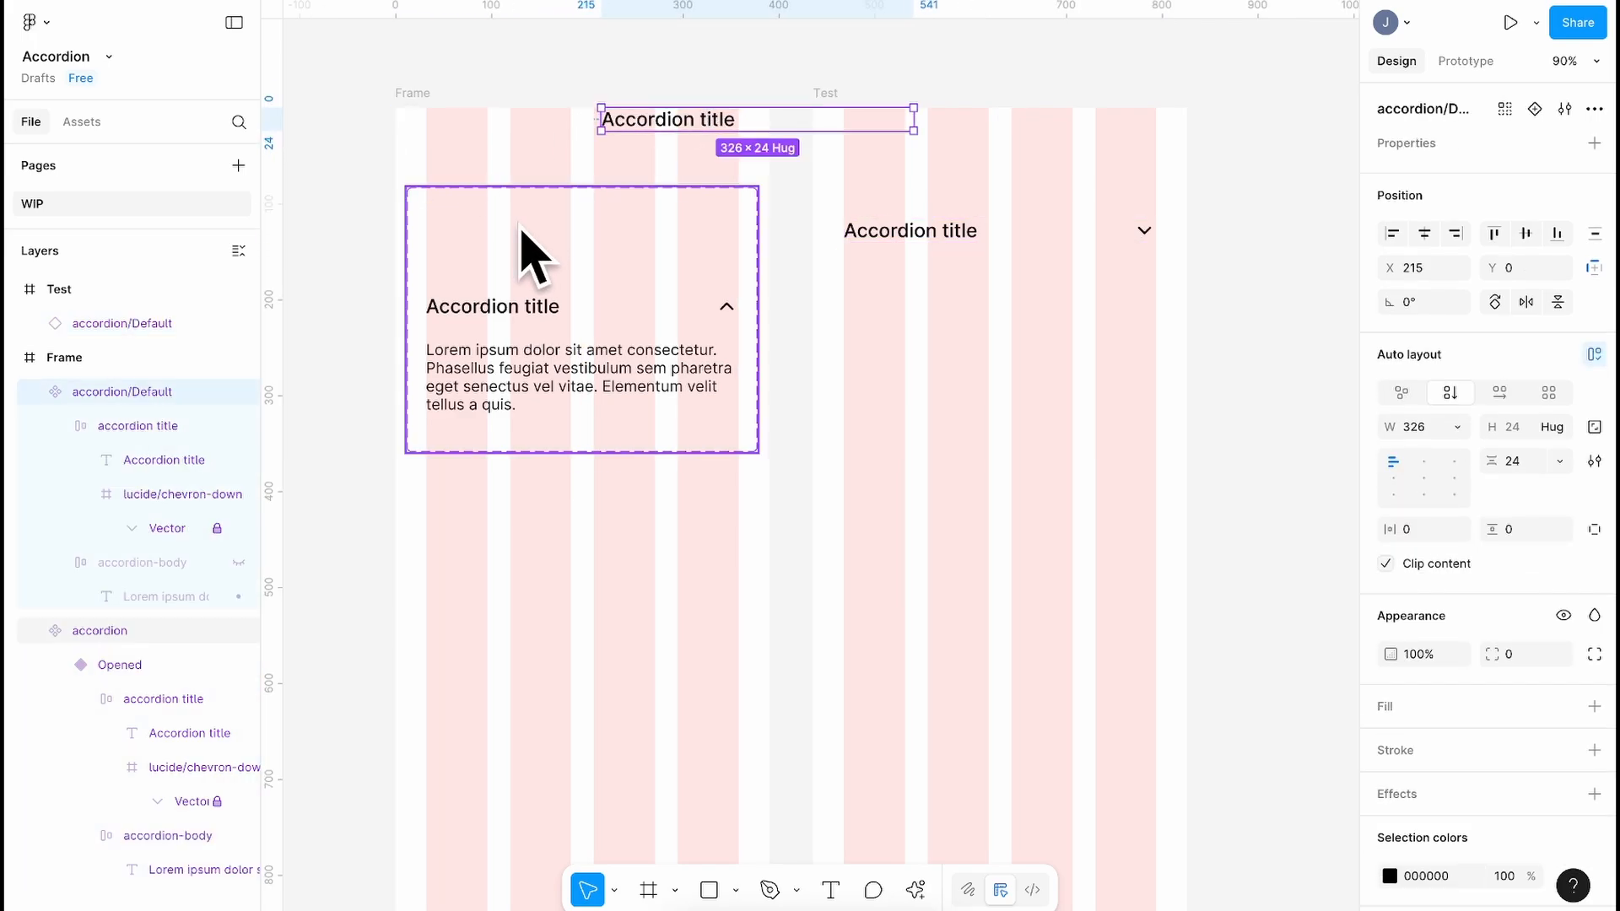
pyautogui.hotkey('ctrl', 'z')
# Step: Copy the Default variant and paste more accordion instances into Test, lined up below the first
pyautogui.click(922, 237)
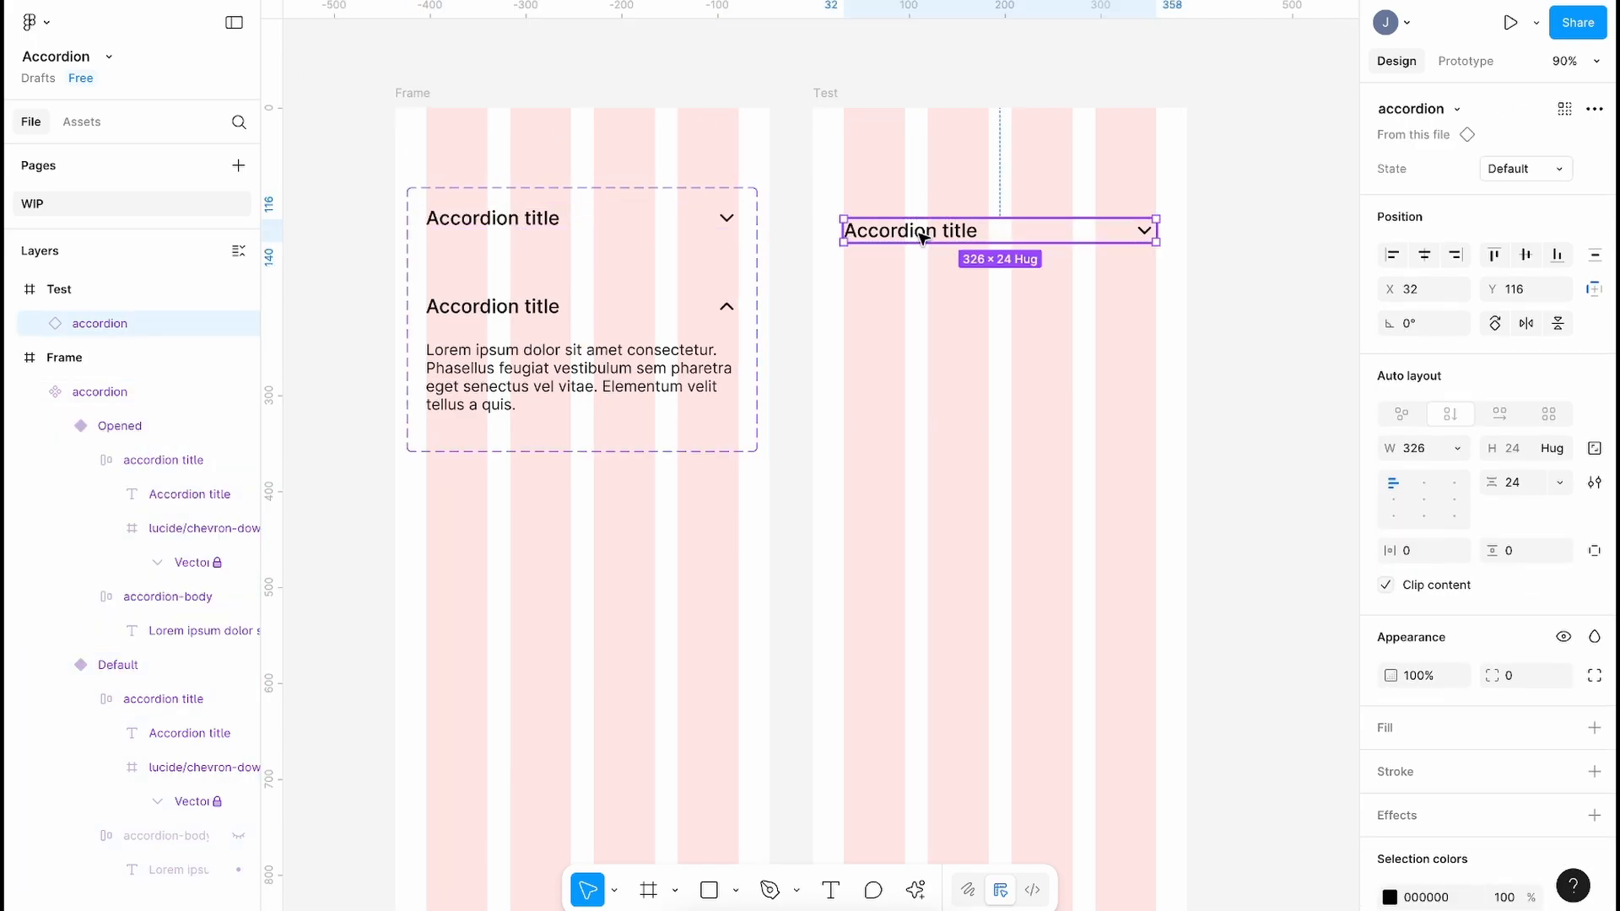
pyautogui.click(484, 221)
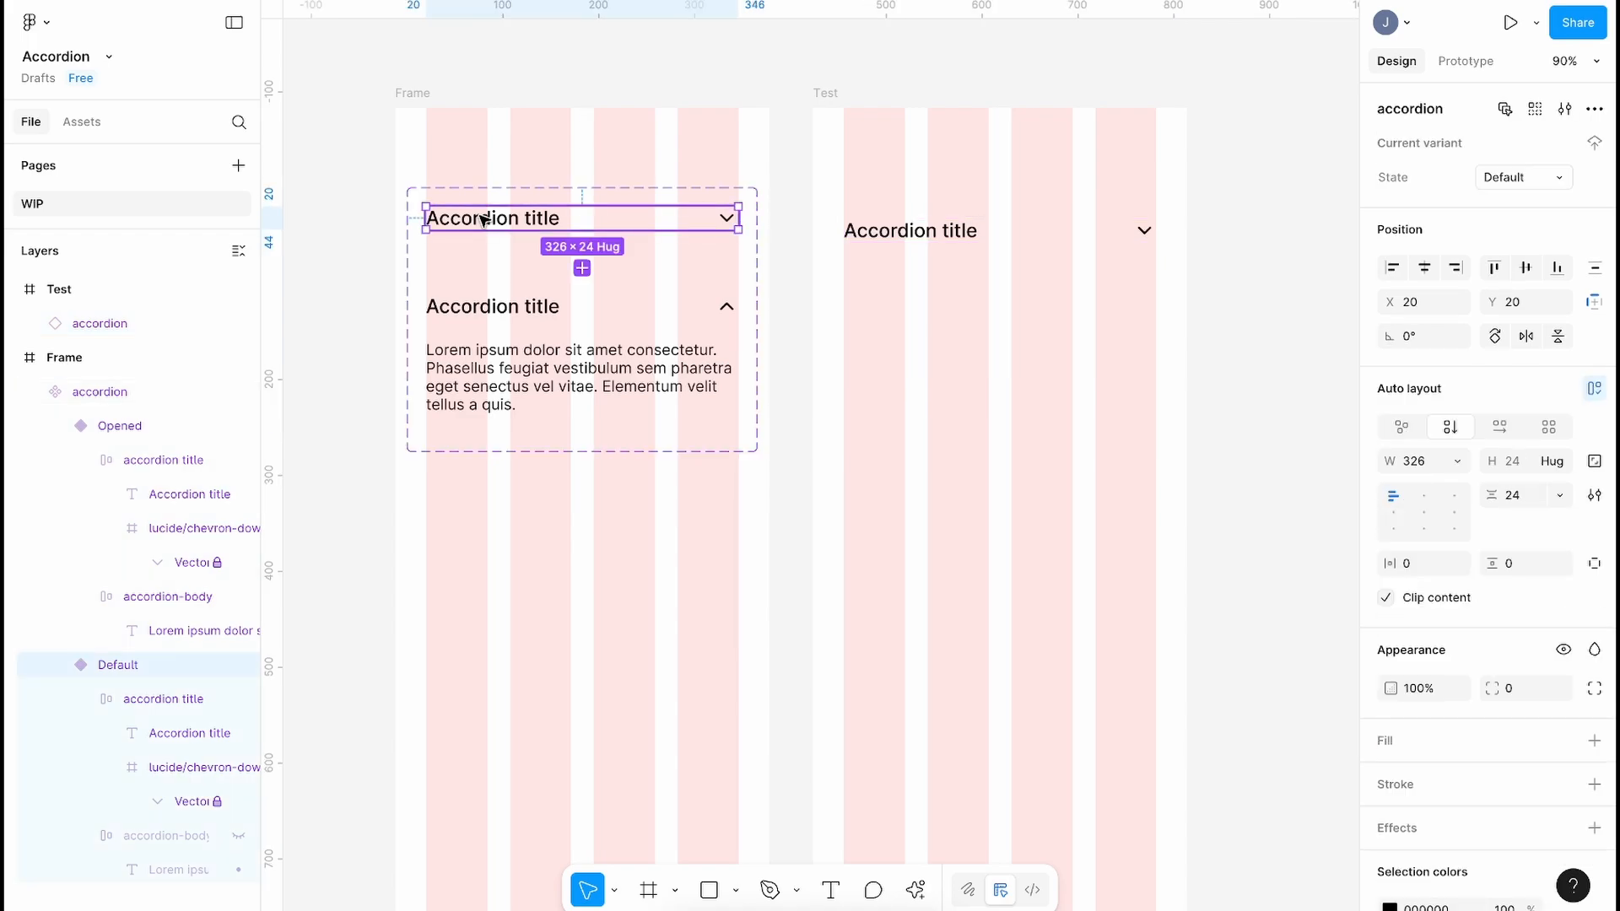
pyautogui.rightClick(483, 221)
pyautogui.click(530, 231)
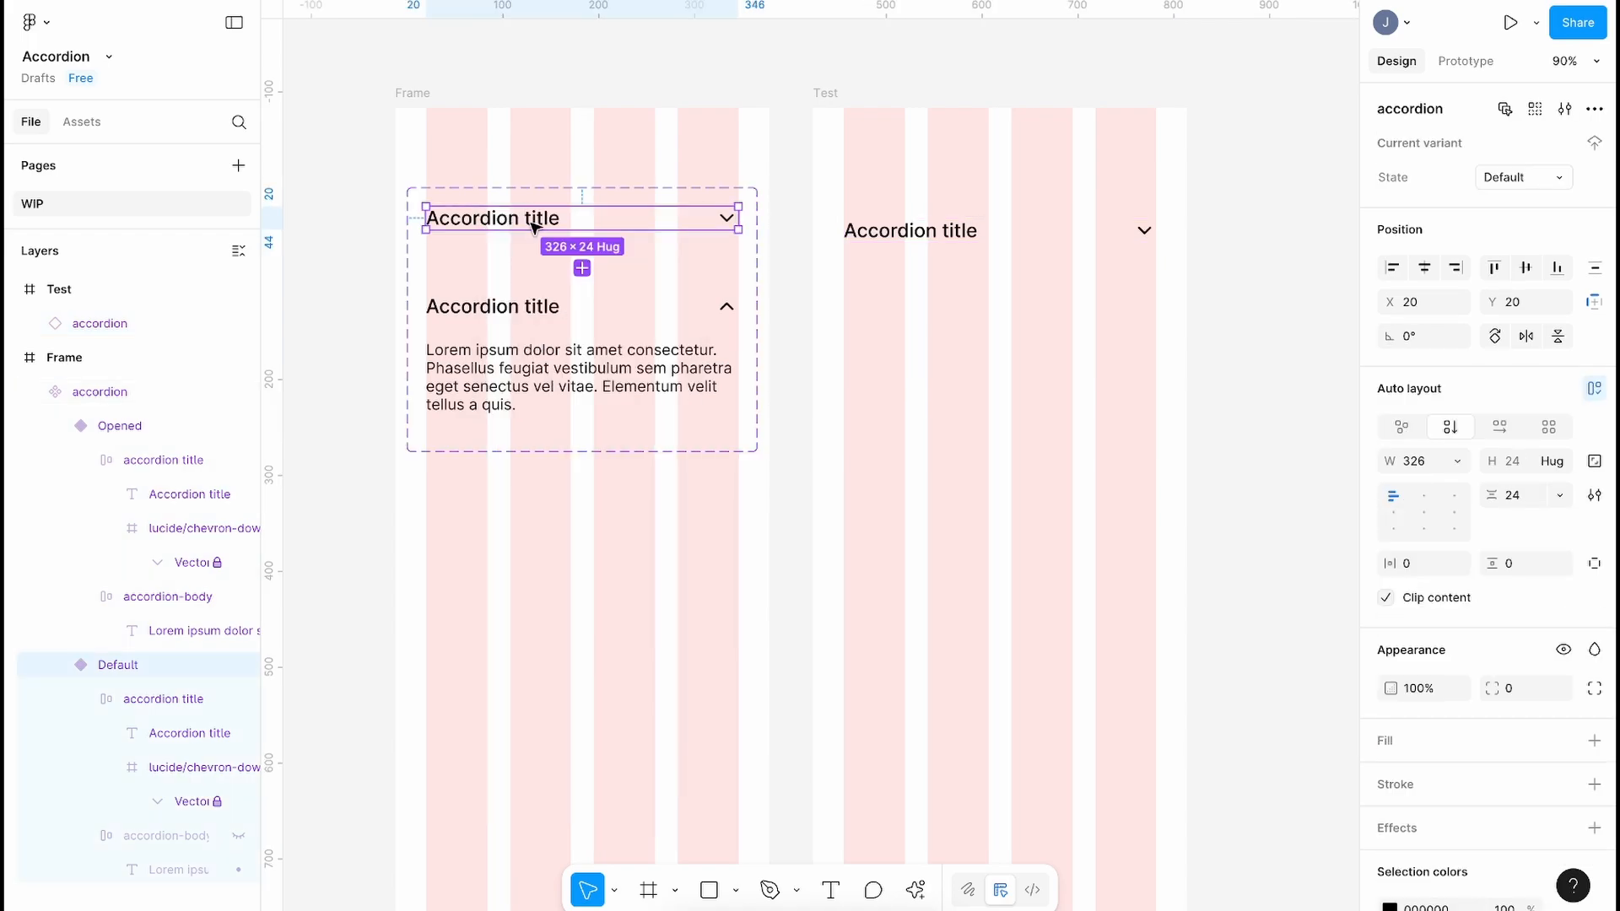
pyautogui.click(849, 93)
pyautogui.rightClick(908, 167)
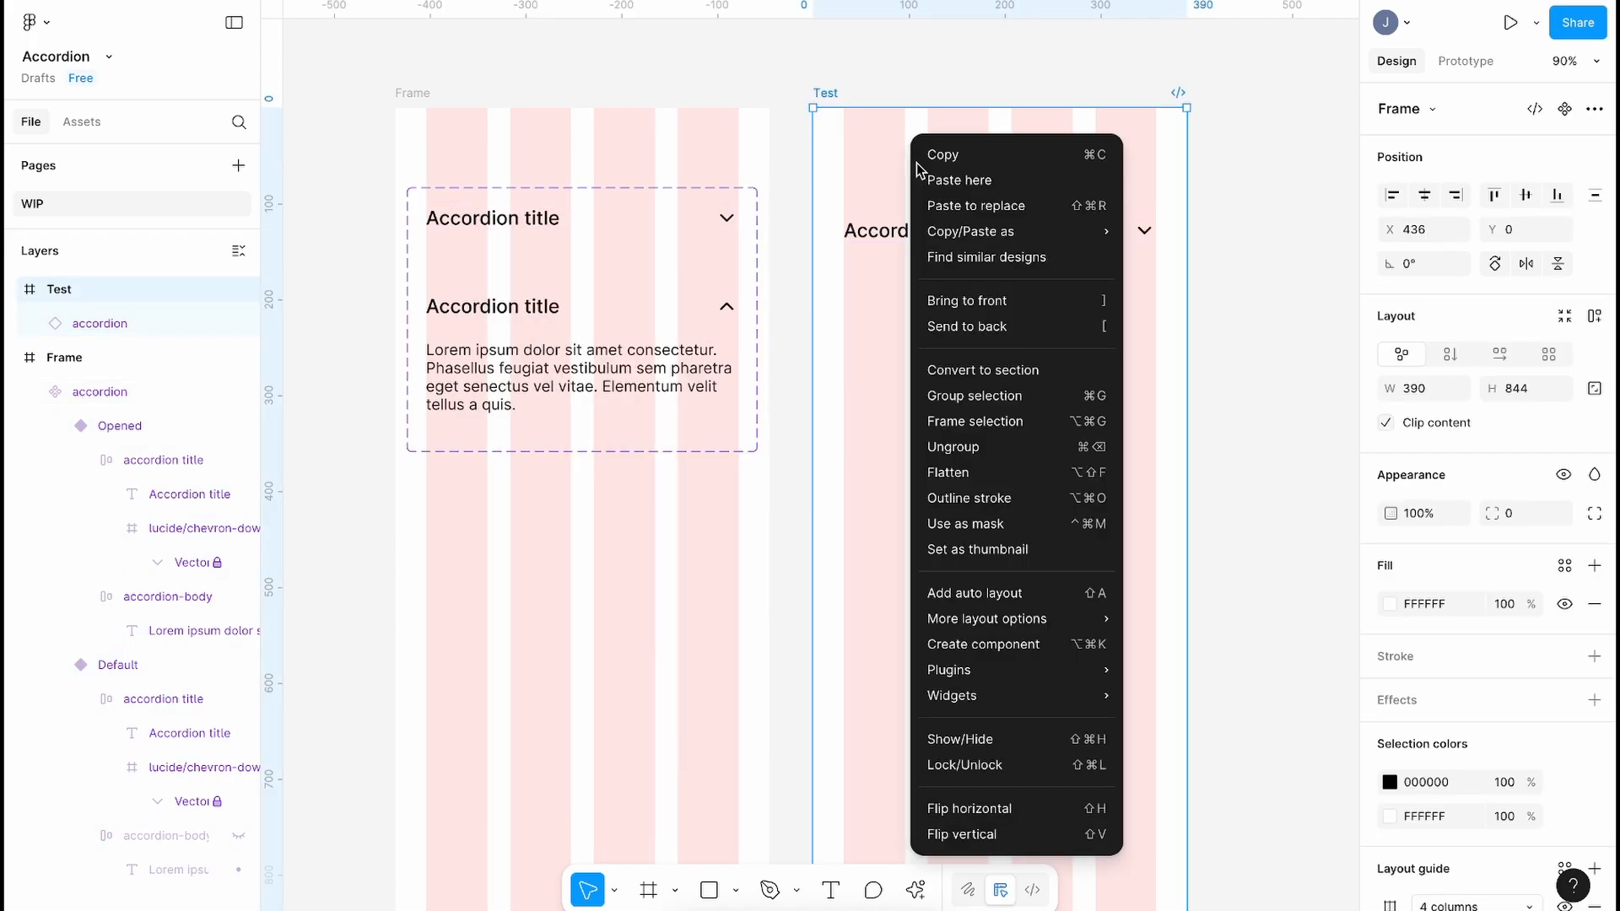
pyautogui.click(949, 173)
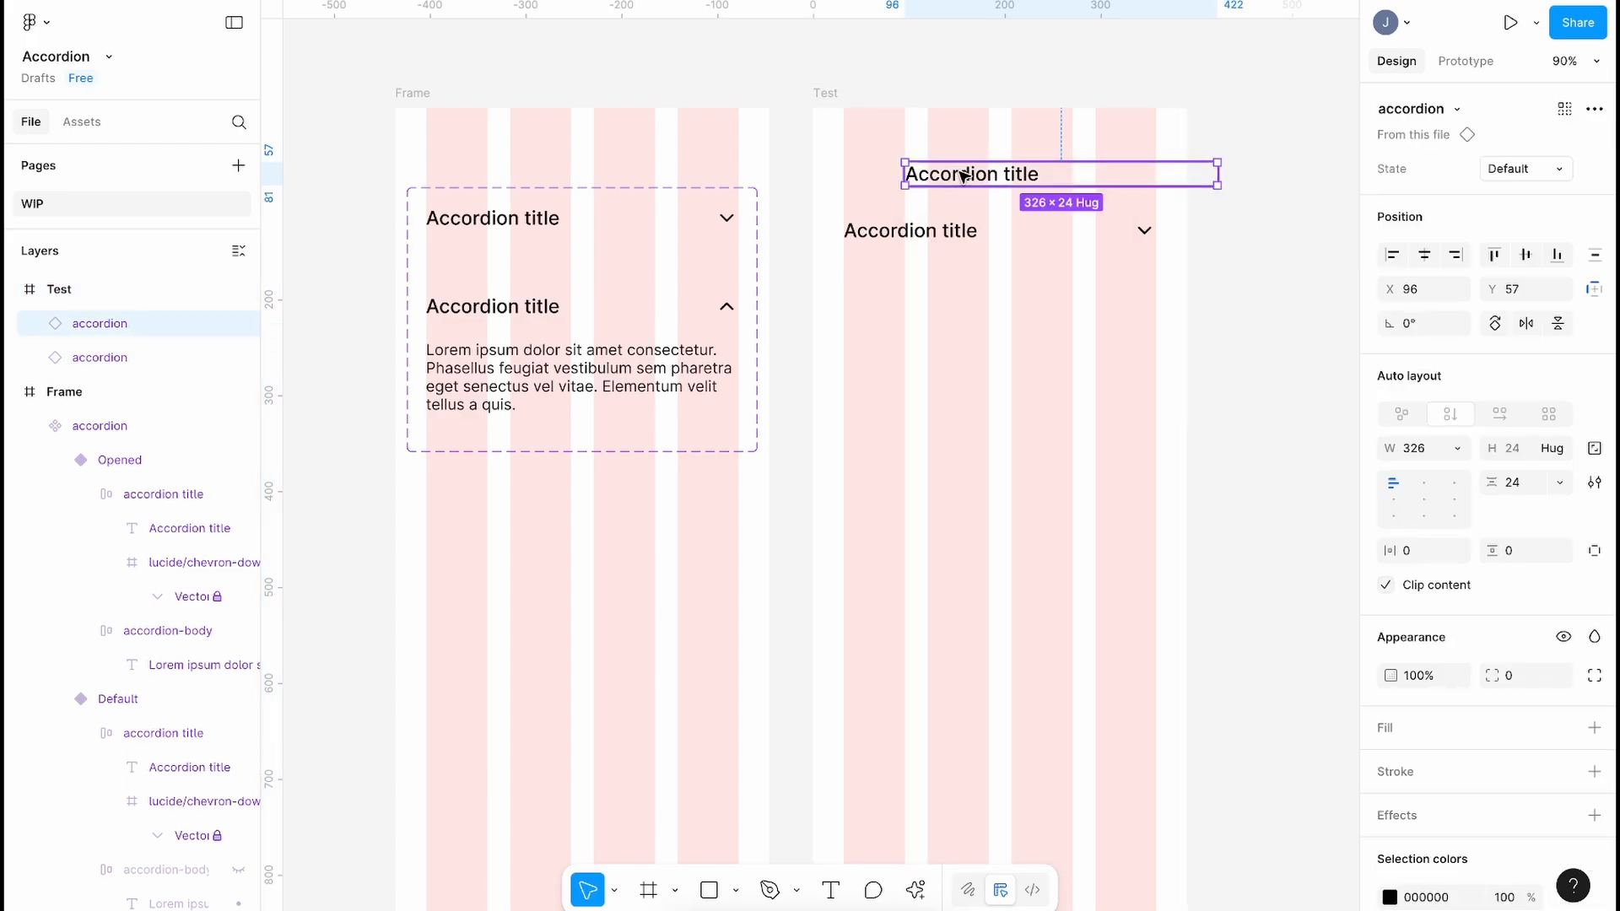
pyautogui.moveTo(961, 173); pyautogui.dragTo(931, 285)
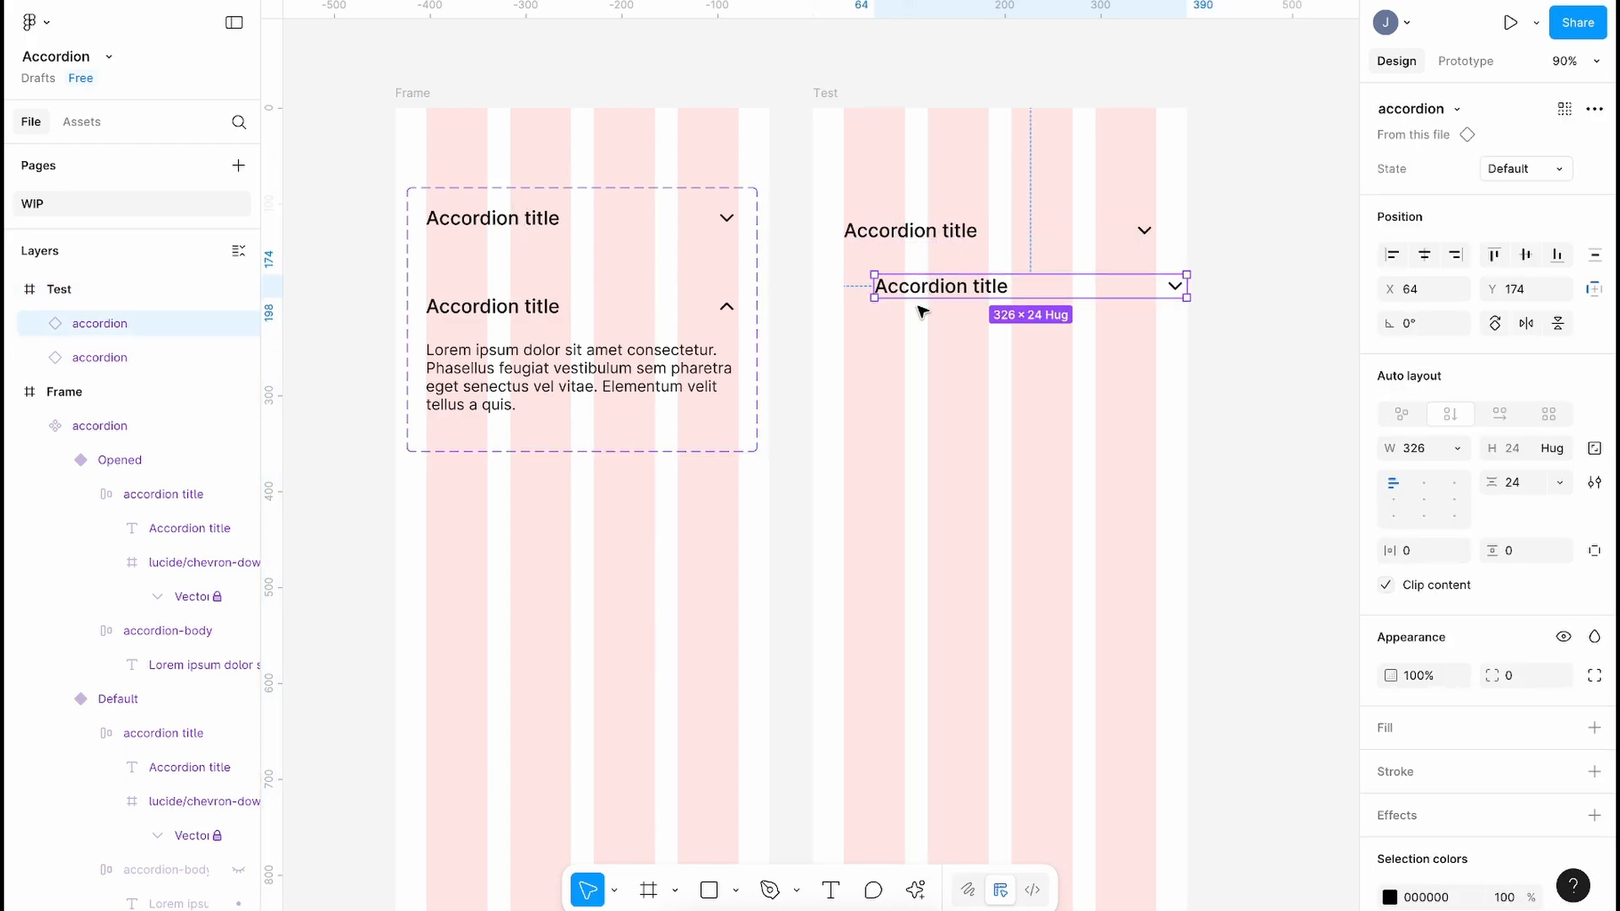
pyautogui.moveTo(940, 286); pyautogui.dragTo(908, 365)
# Step: Wrap the four accordions in an auto layout stack with 24 spacing
pyautogui.click(846, 452)
pyautogui.moveTo(813, 449); pyautogui.dragTo(1167, 188)
pyautogui.hotkey('shift', 'a')
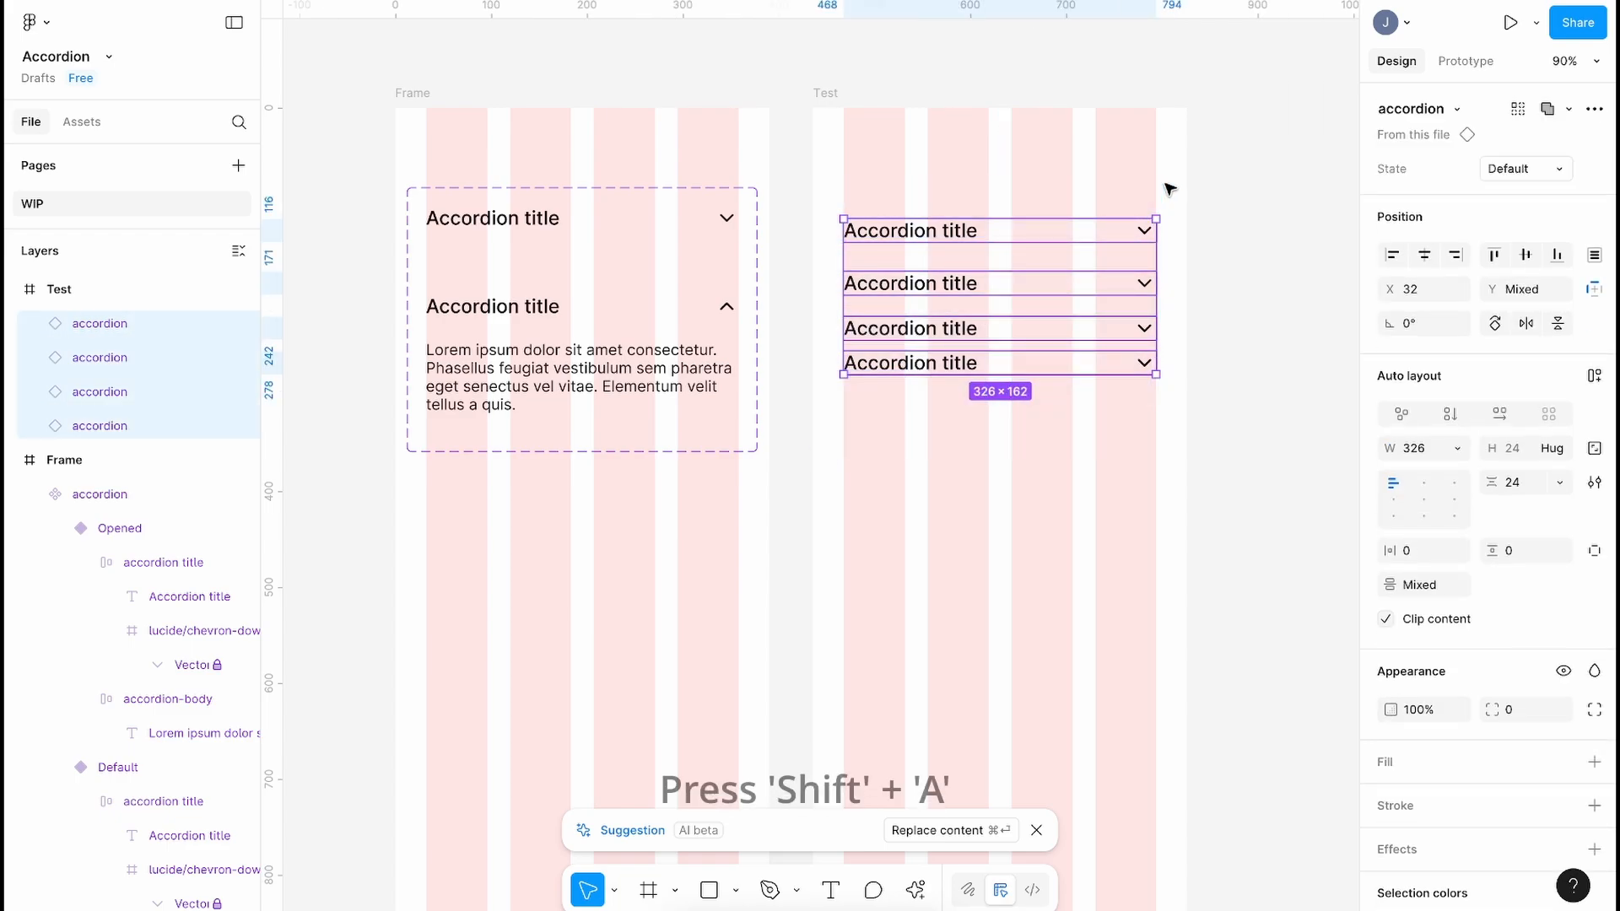
pyautogui.click(1519, 423)
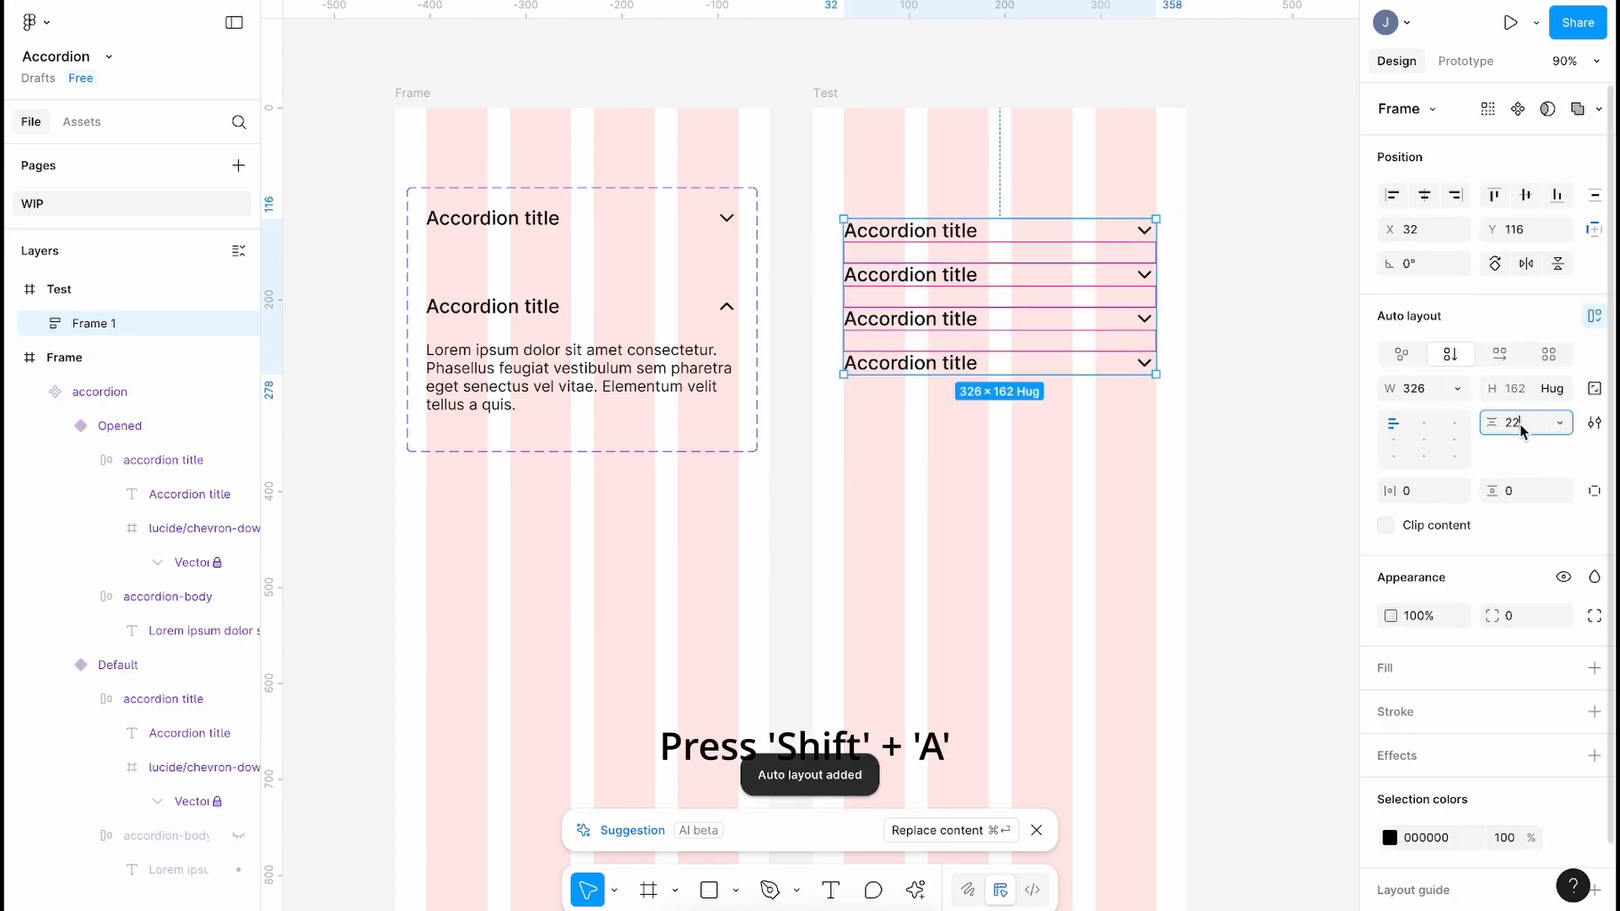
pyautogui.write('24')
pyautogui.press('Return')
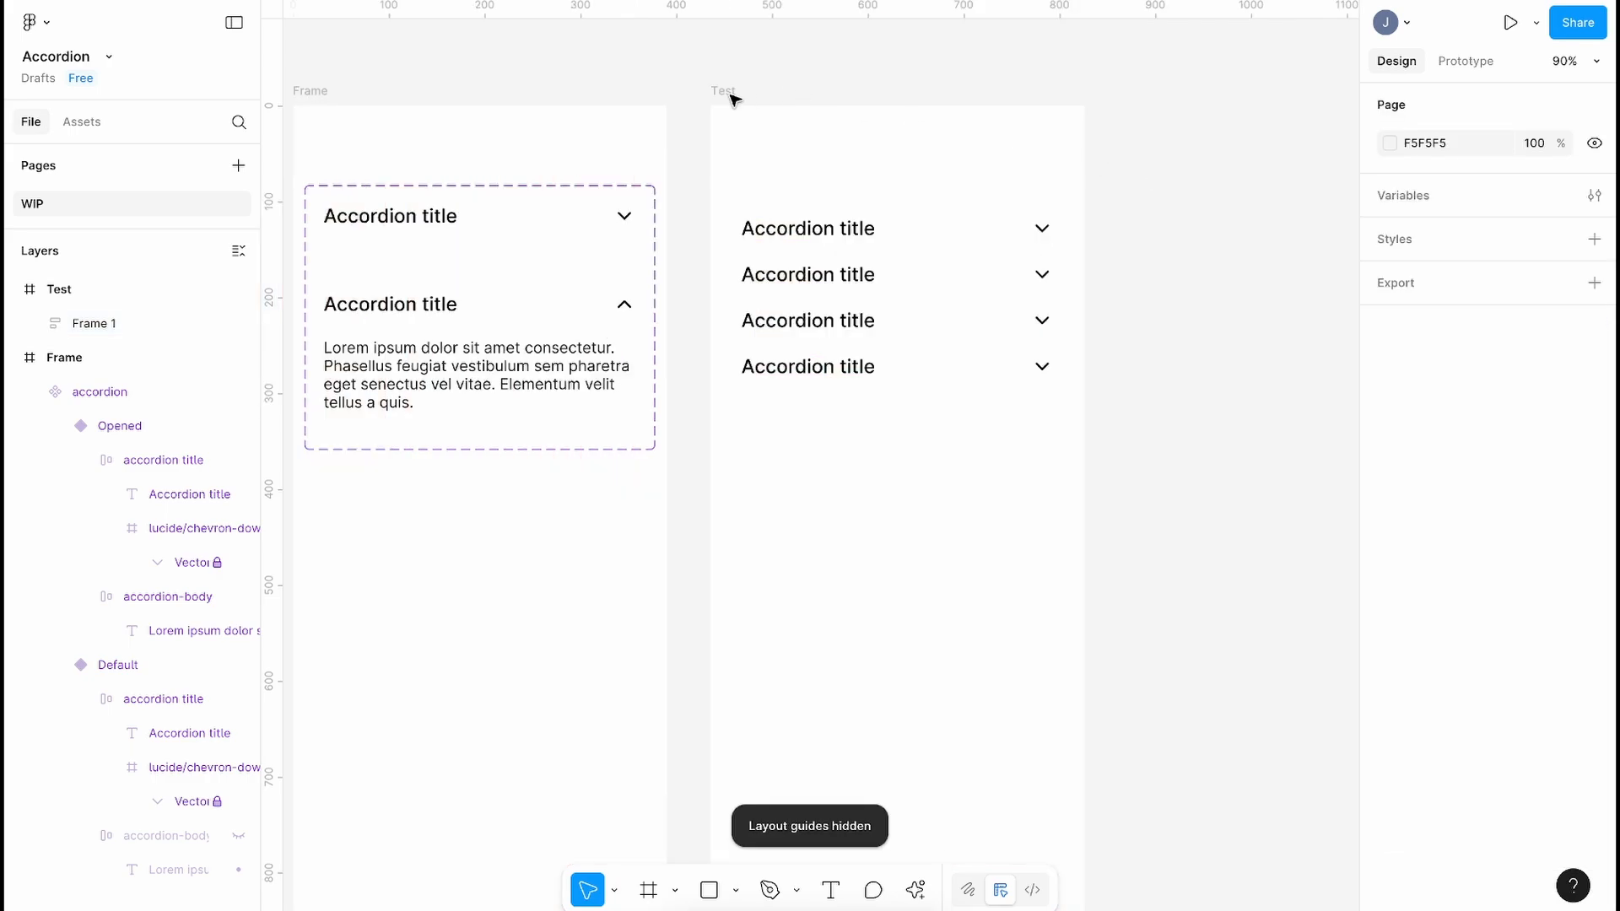
# Step: Start the Test frame prototype preview and toggle the first accordion open, closed and open
pyautogui.click(725, 91)
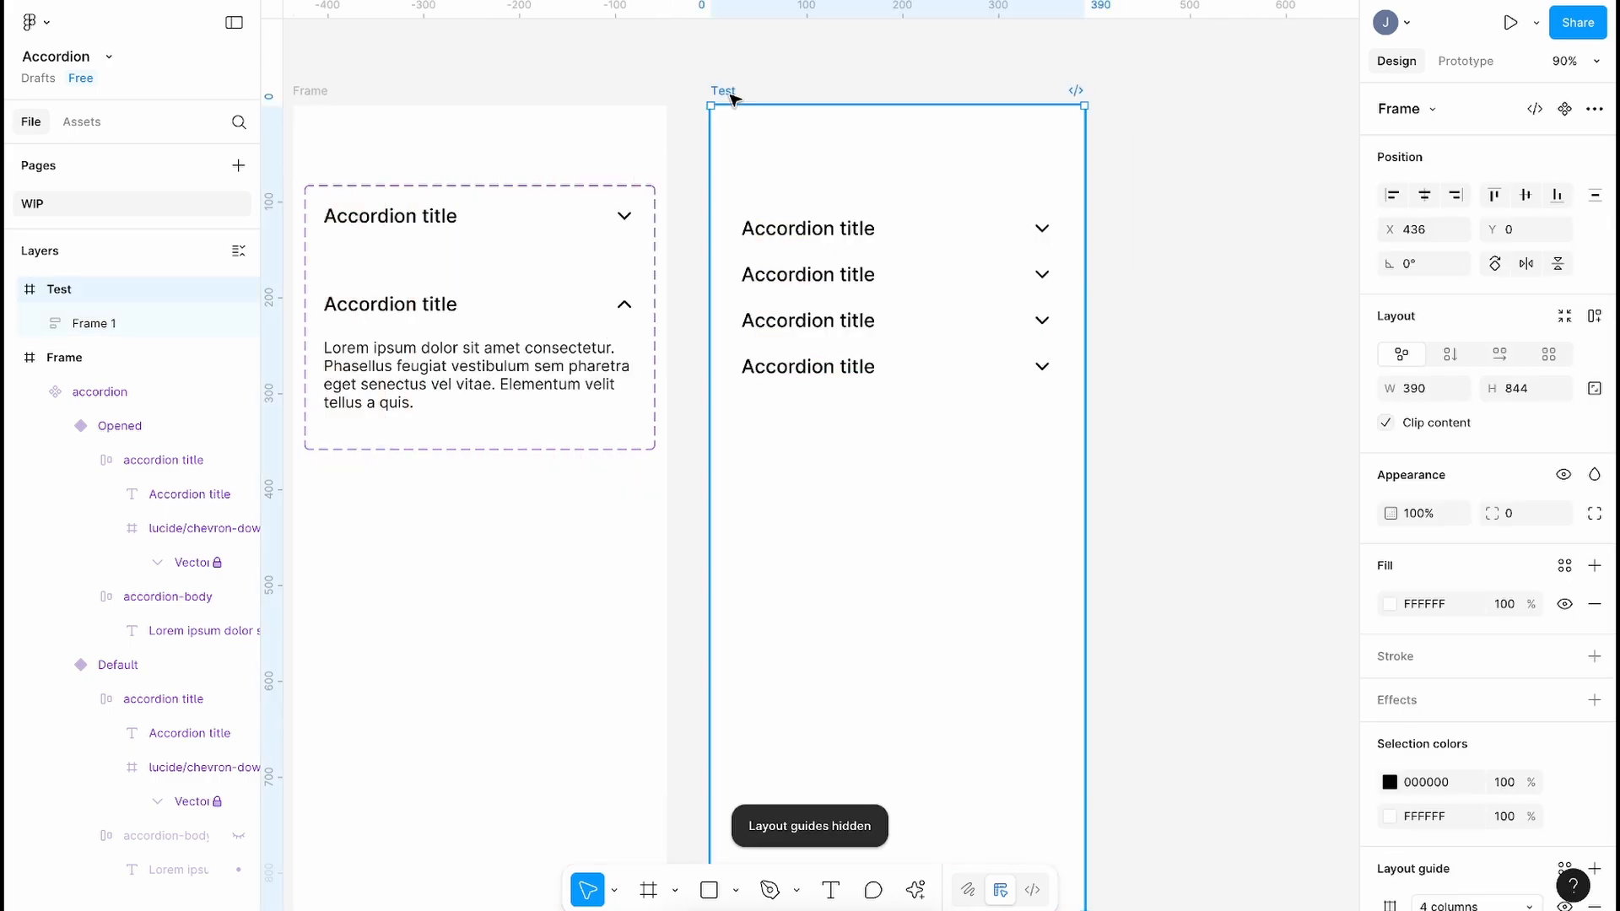
pyautogui.click(1510, 23)
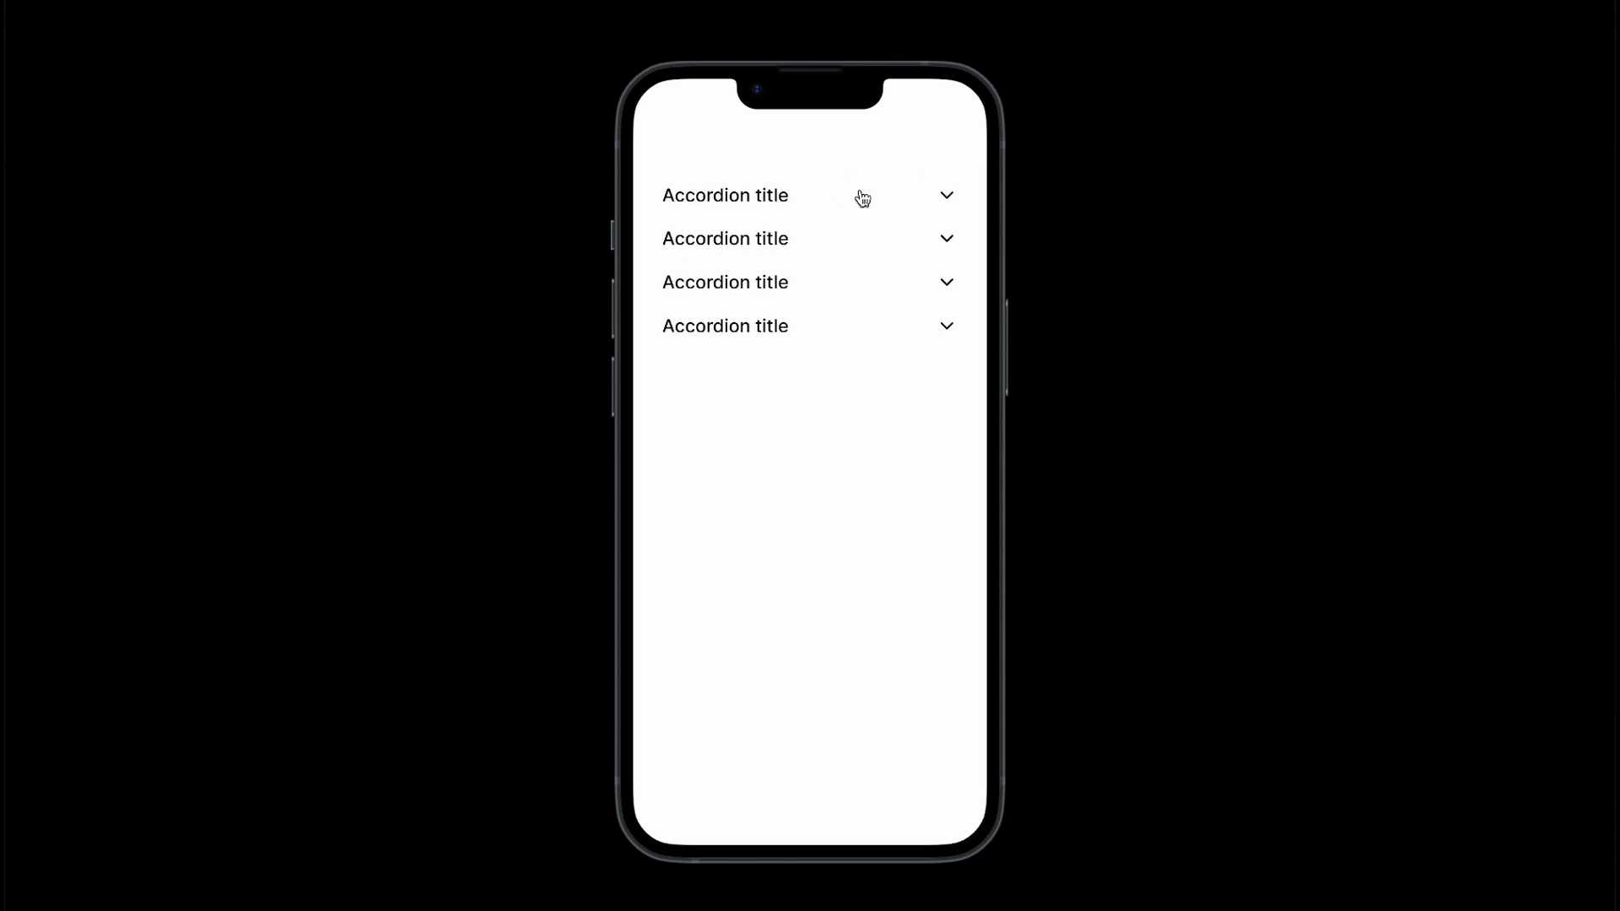
pyautogui.click(858, 194)
pyautogui.click(848, 193)
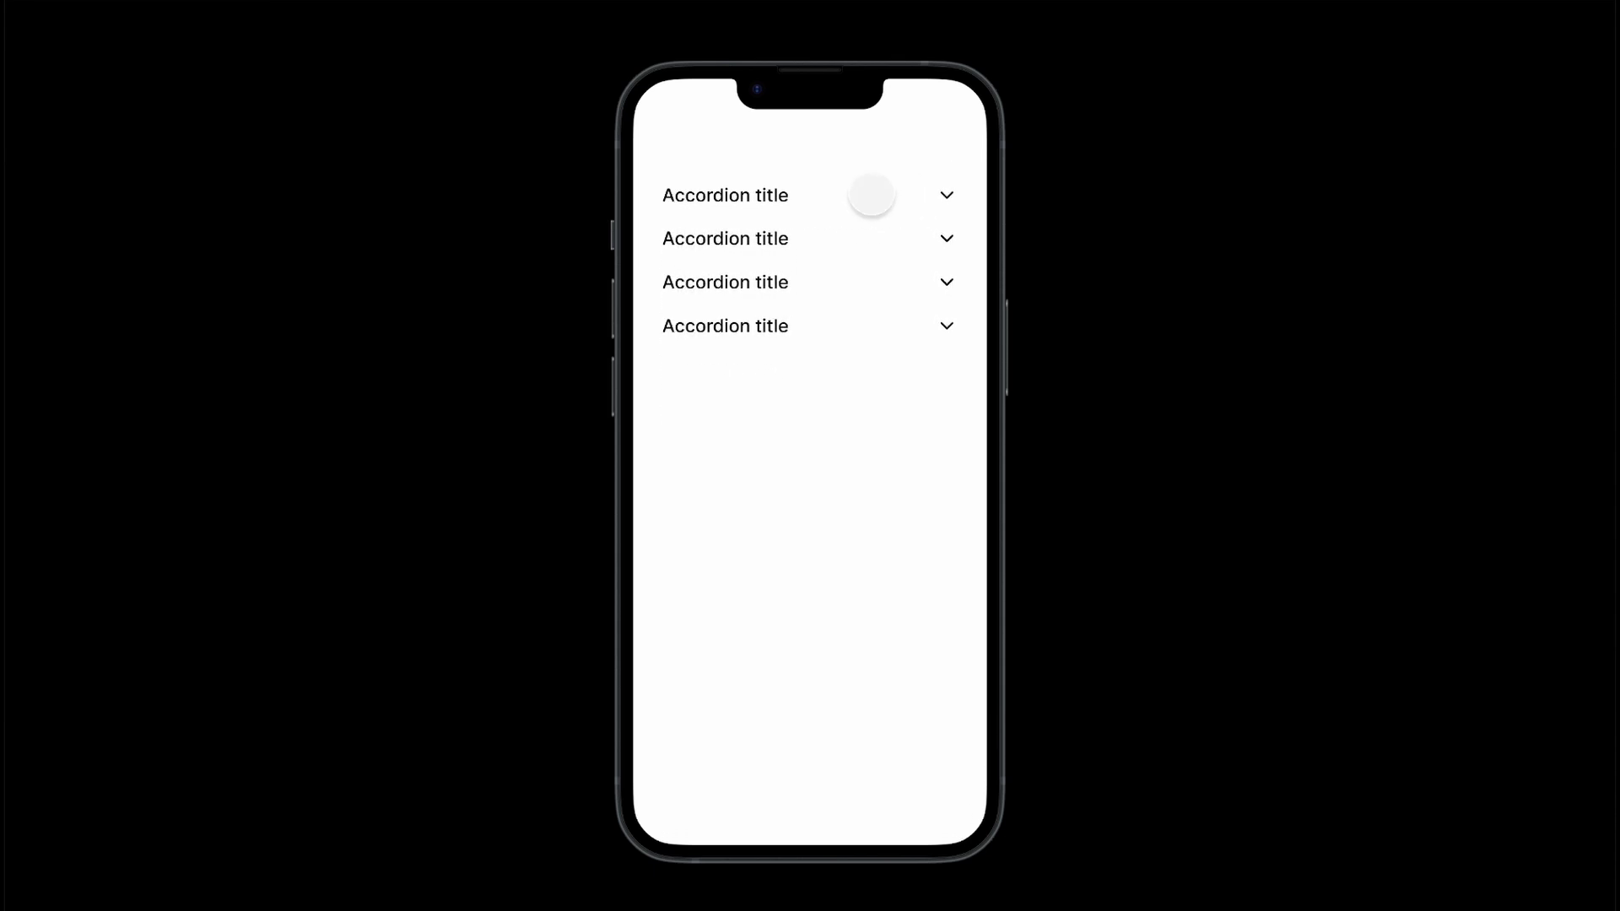
pyautogui.click(878, 192)
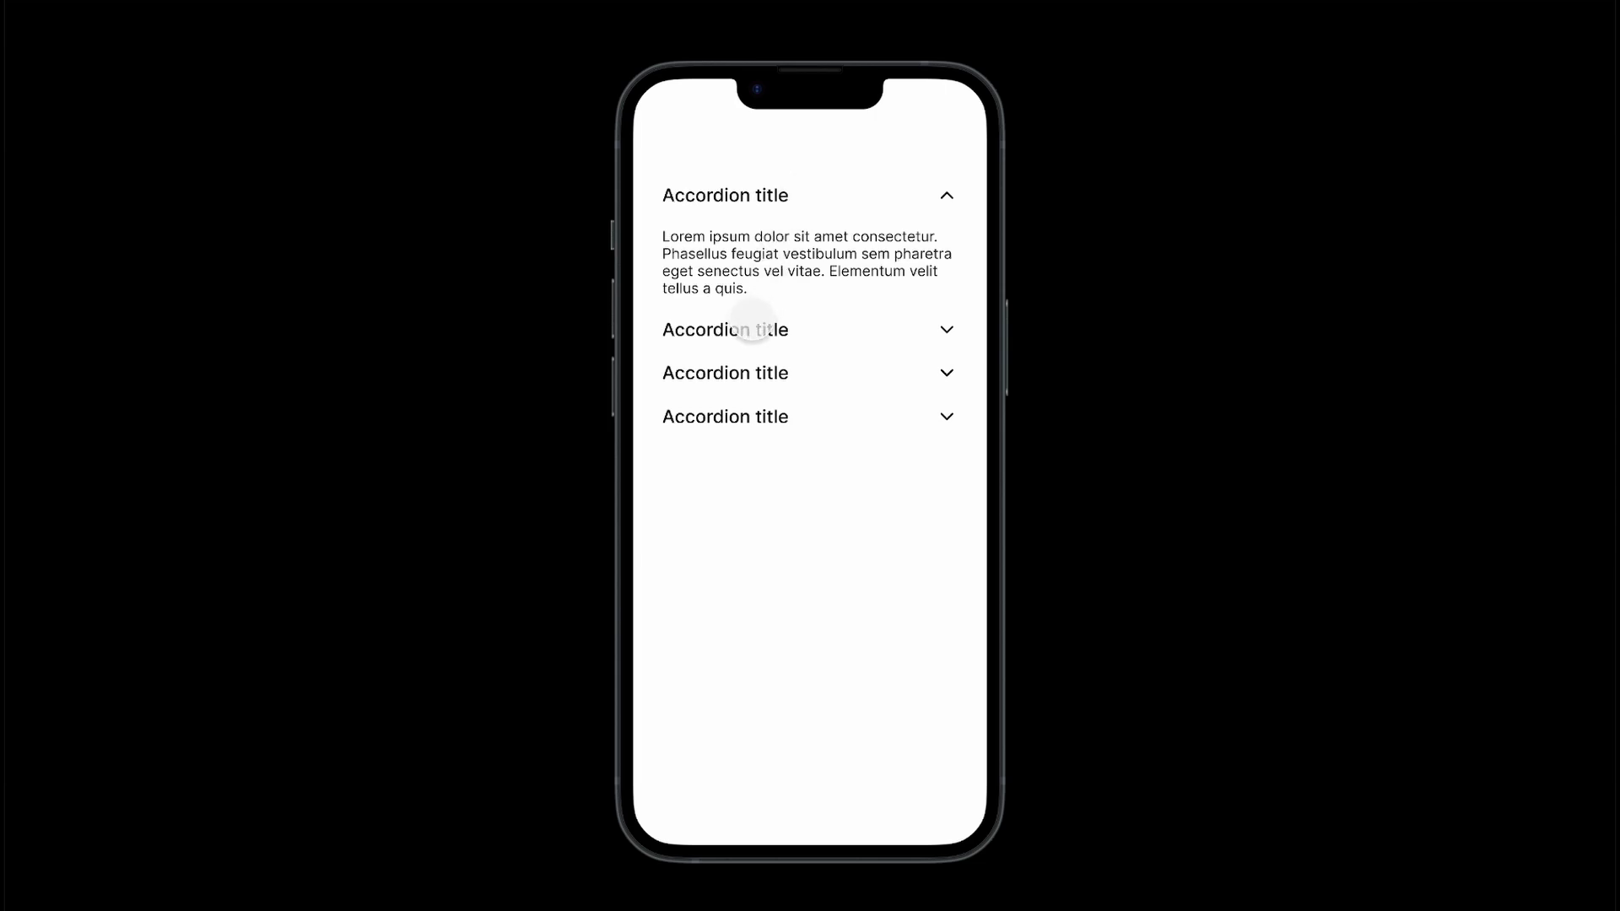
# Step: Expand the second, third and fourth accordions, then collapse all four
pyautogui.click(746, 330)
pyautogui.click(747, 463)
pyautogui.click(755, 595)
pyautogui.click(747, 598)
pyautogui.click(742, 464)
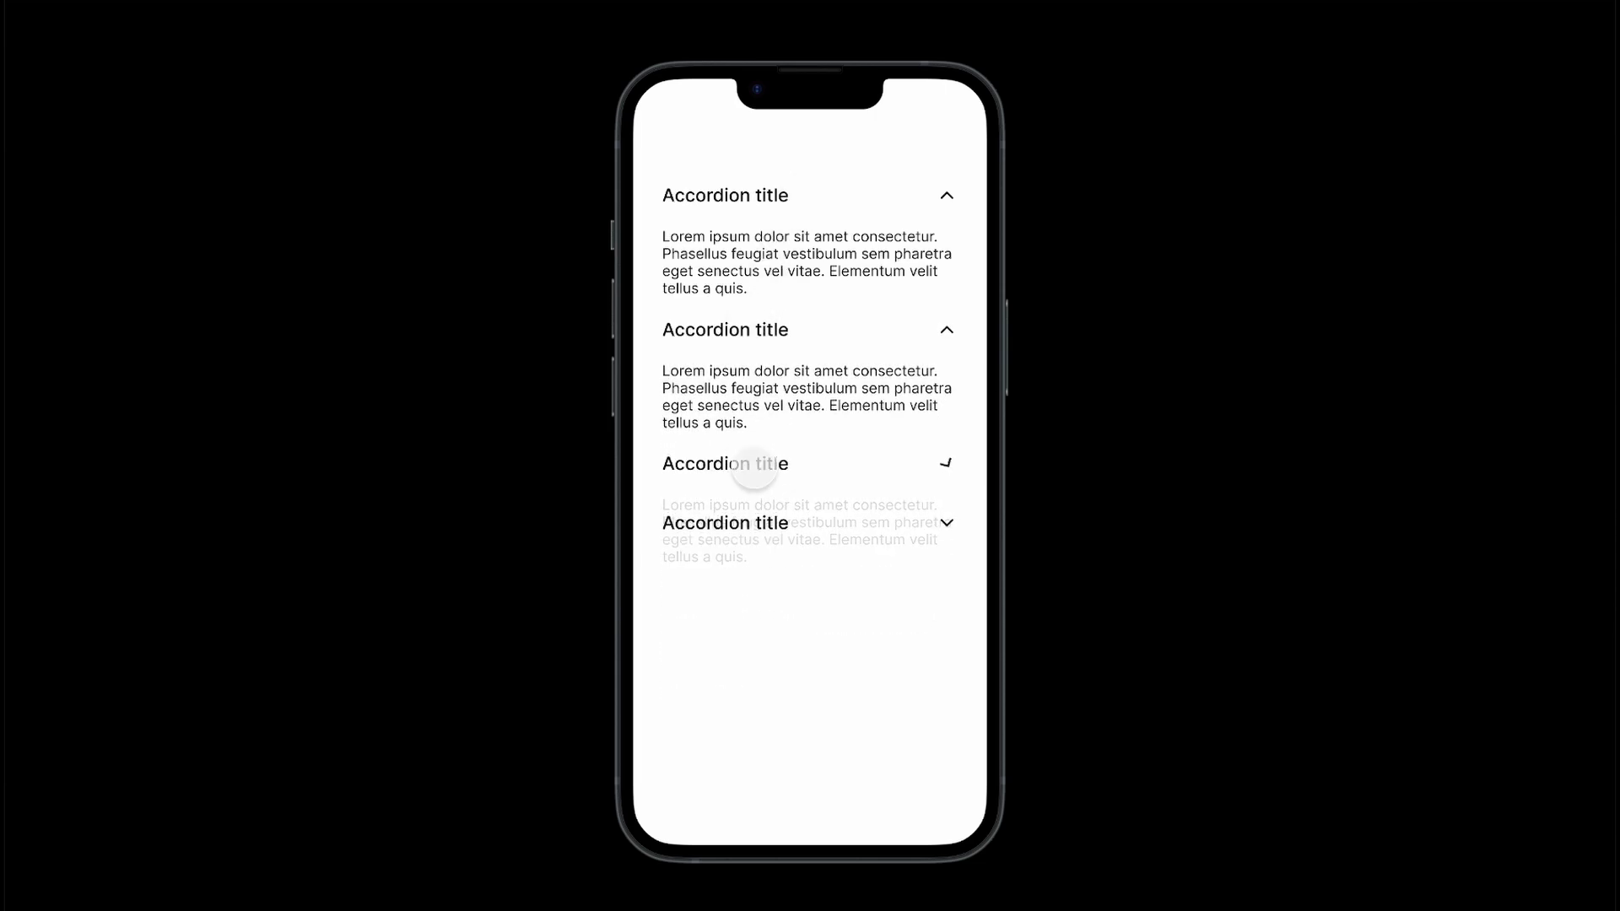
pyautogui.click(757, 330)
pyautogui.click(758, 213)
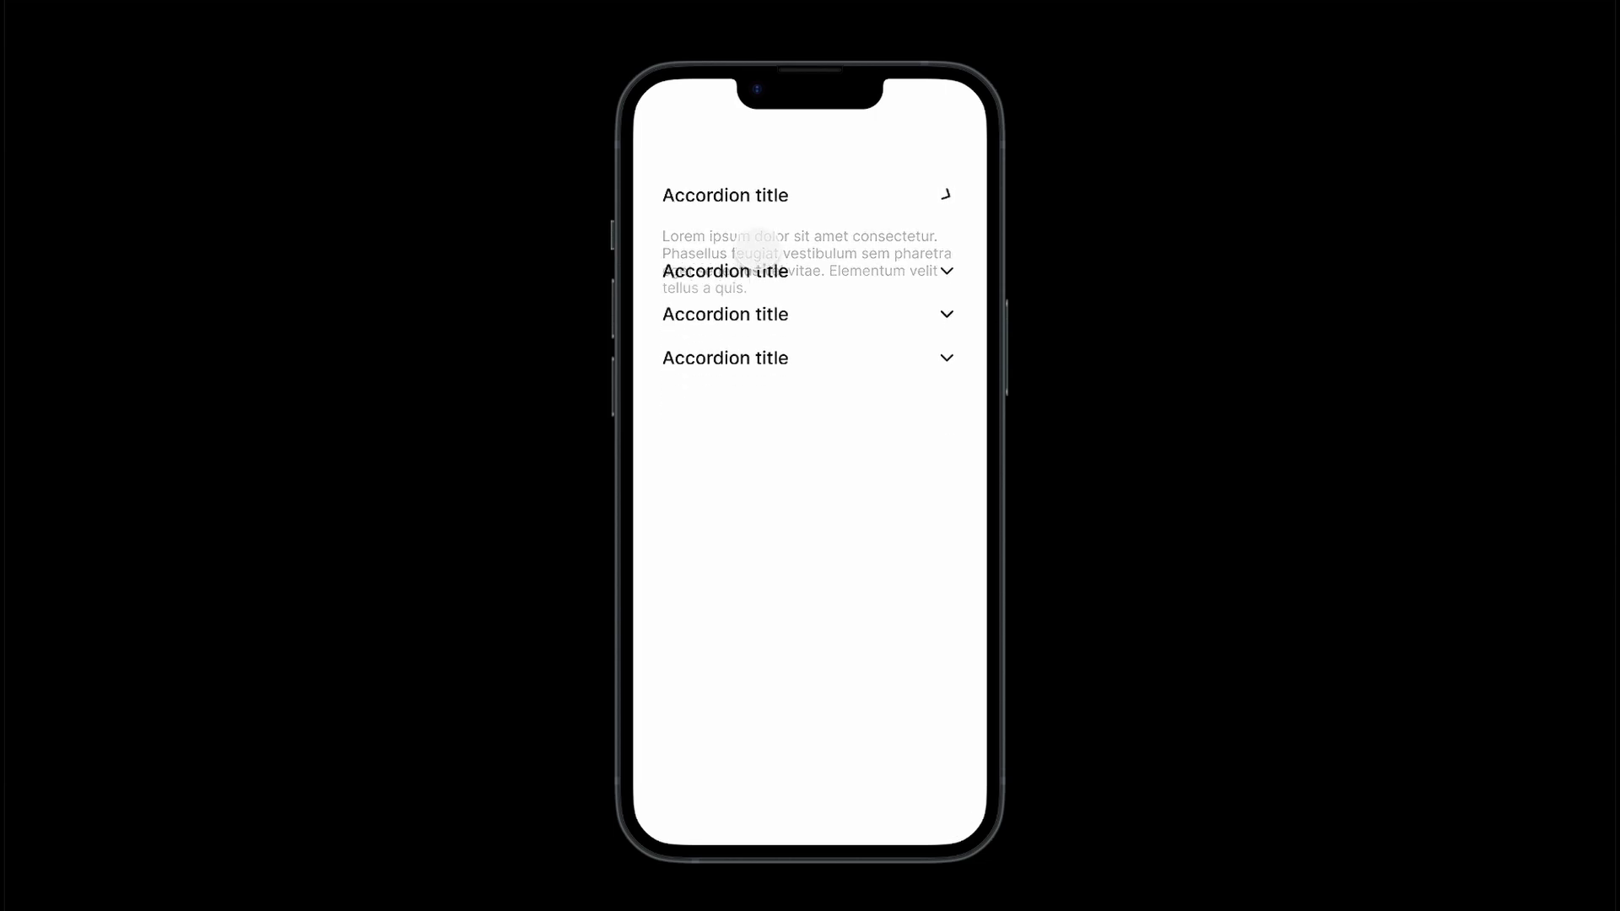
# Step: Toggle the second, third and fourth accordions again, leaving the third expanded
pyautogui.click(763, 239)
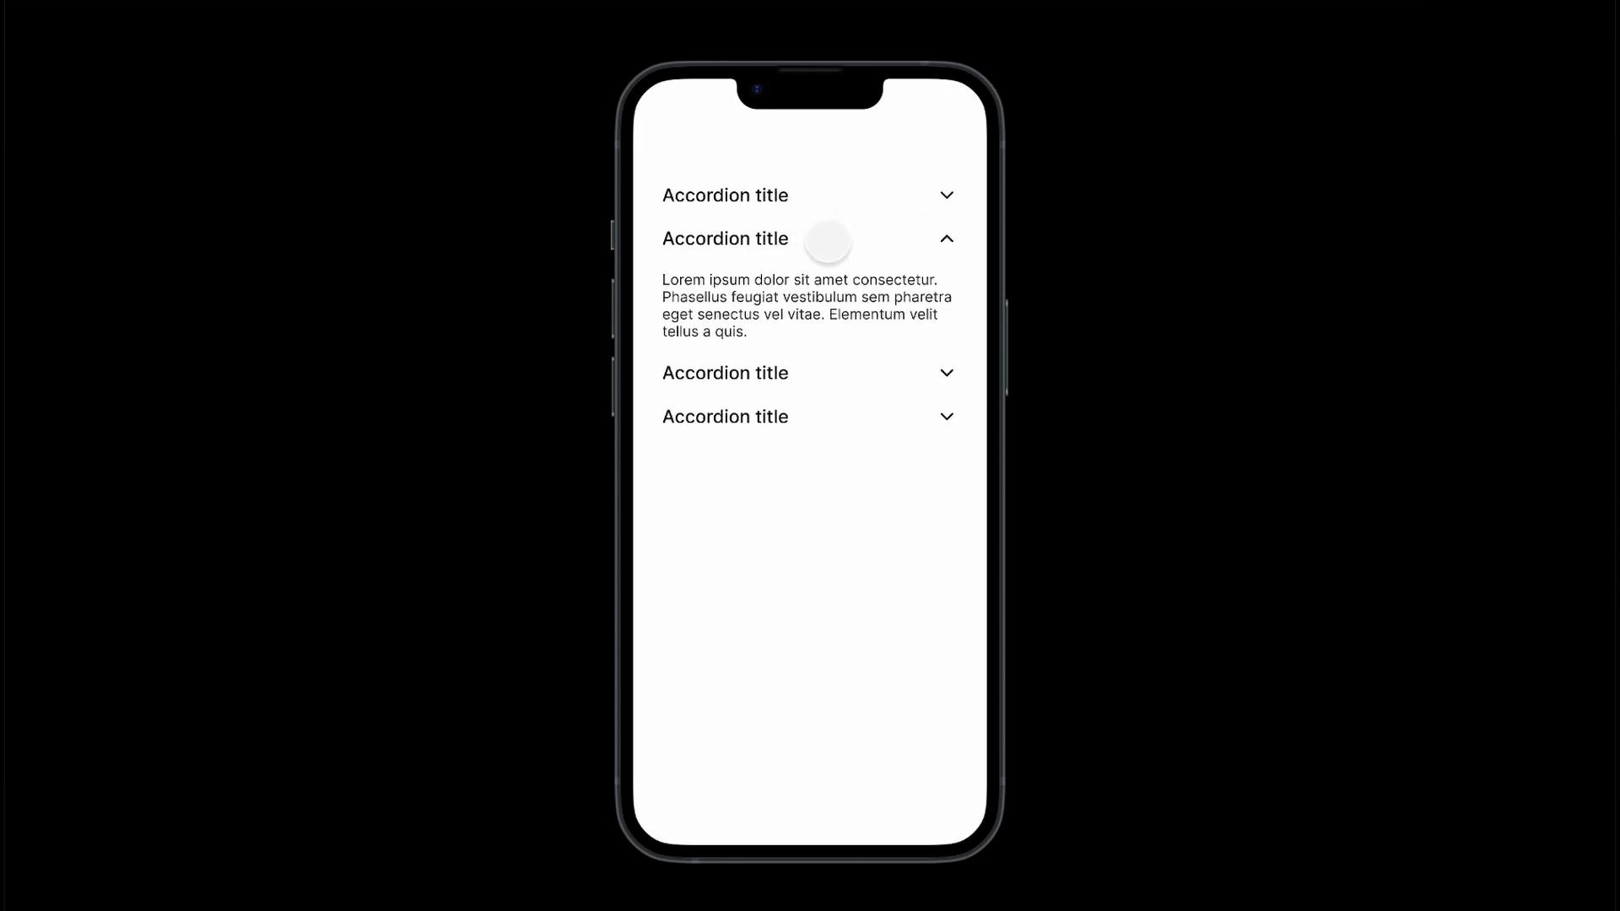
pyautogui.click(776, 241)
pyautogui.click(749, 280)
pyautogui.click(731, 398)
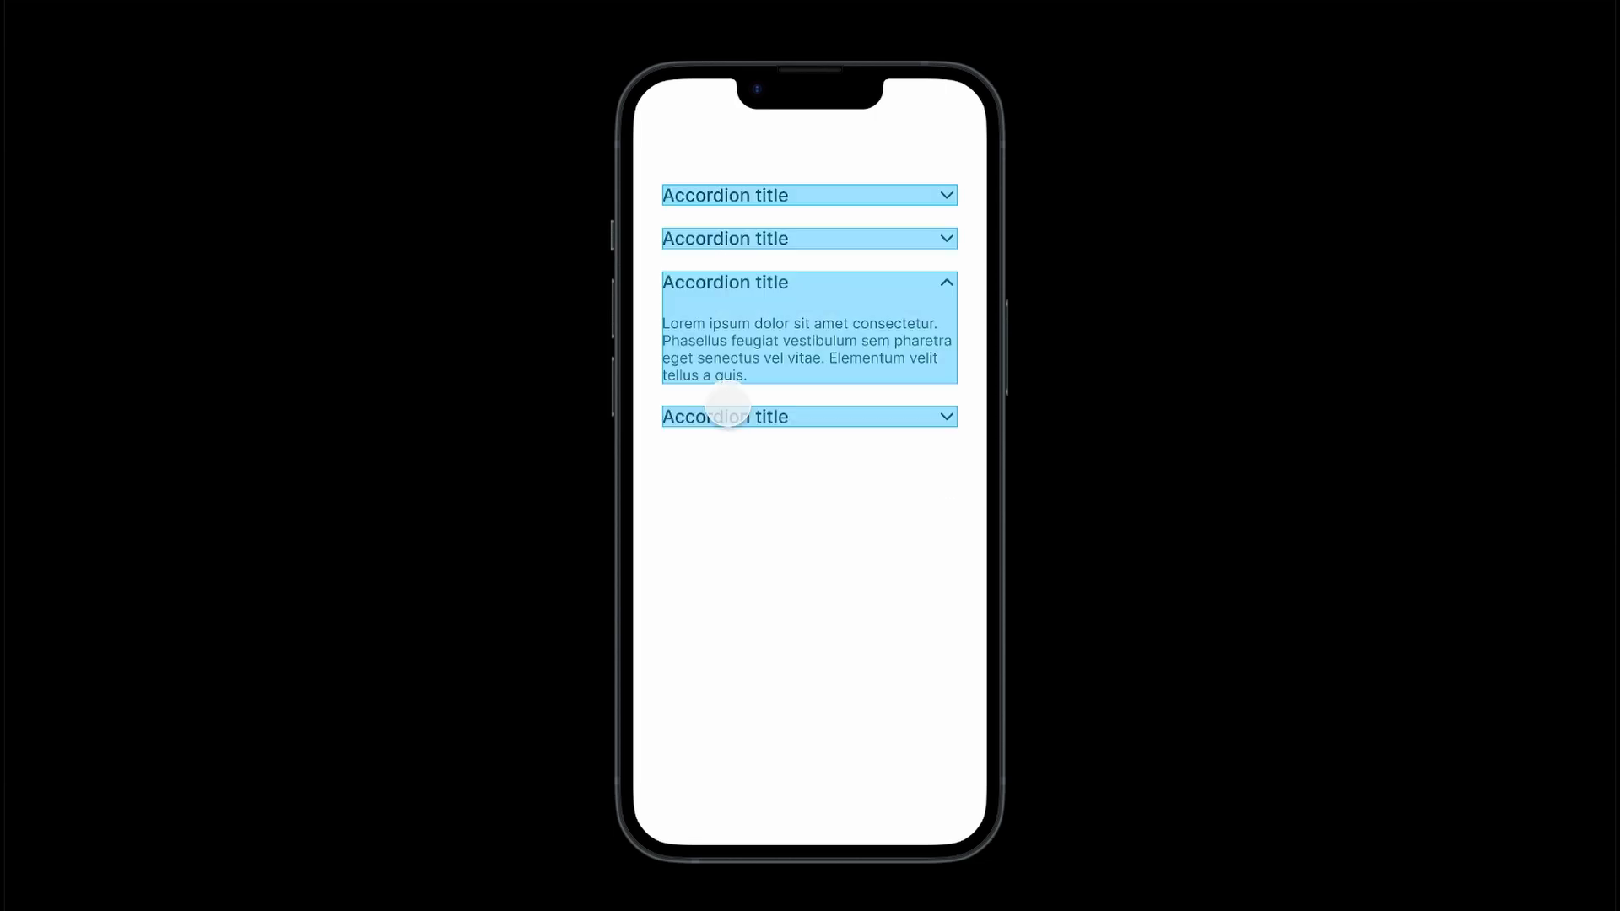
pyautogui.click(730, 421)
pyautogui.click(764, 429)
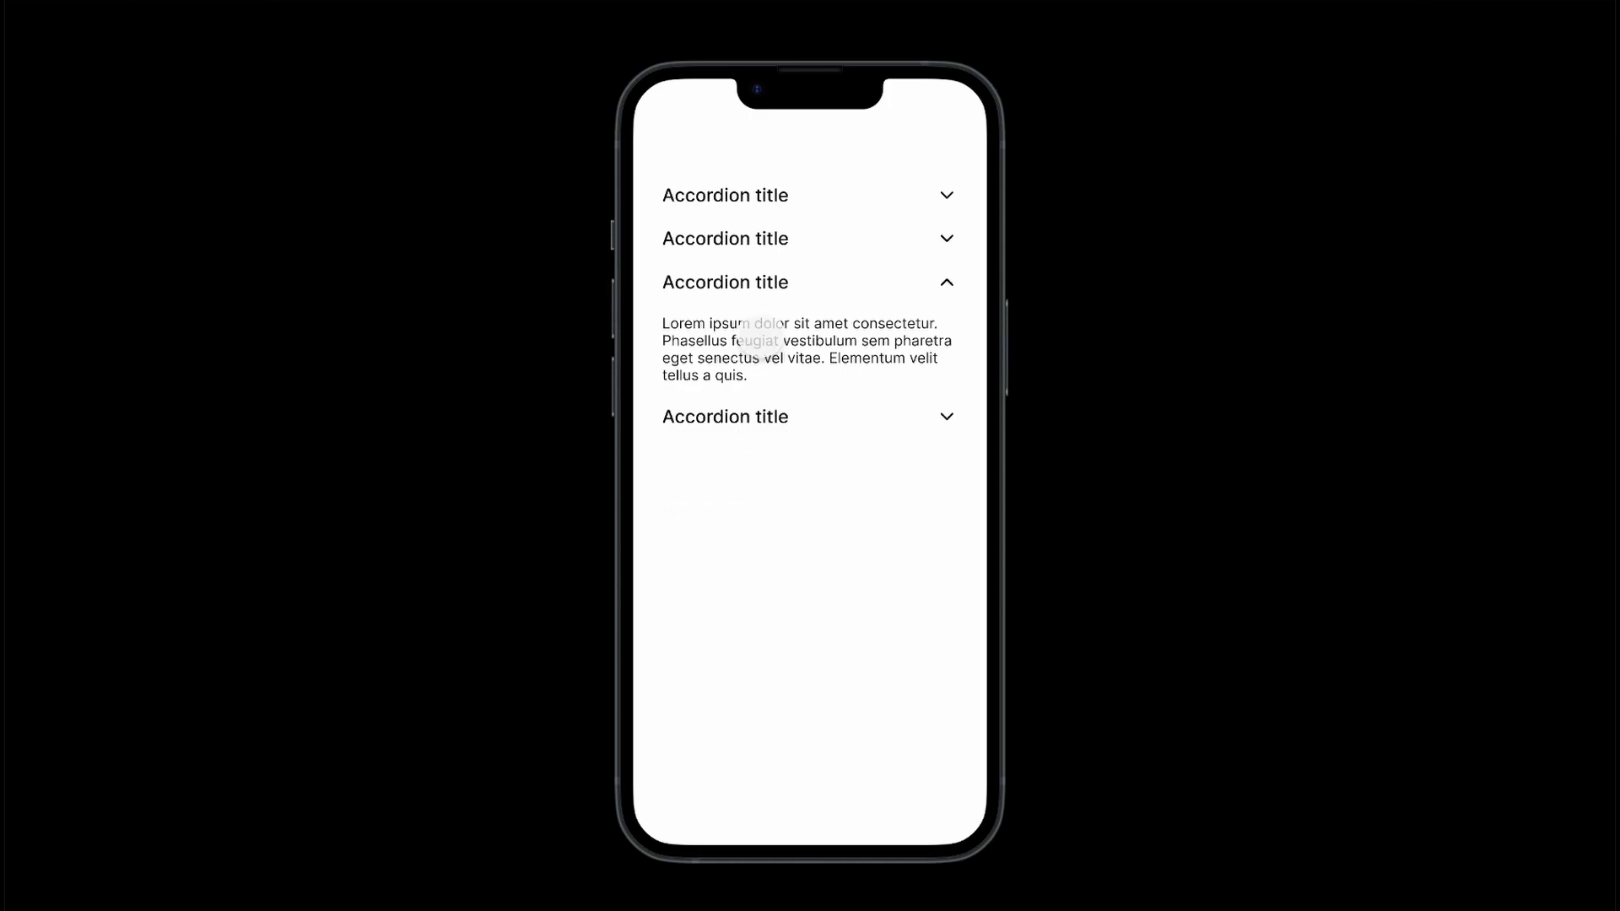
pyautogui.click(756, 287)
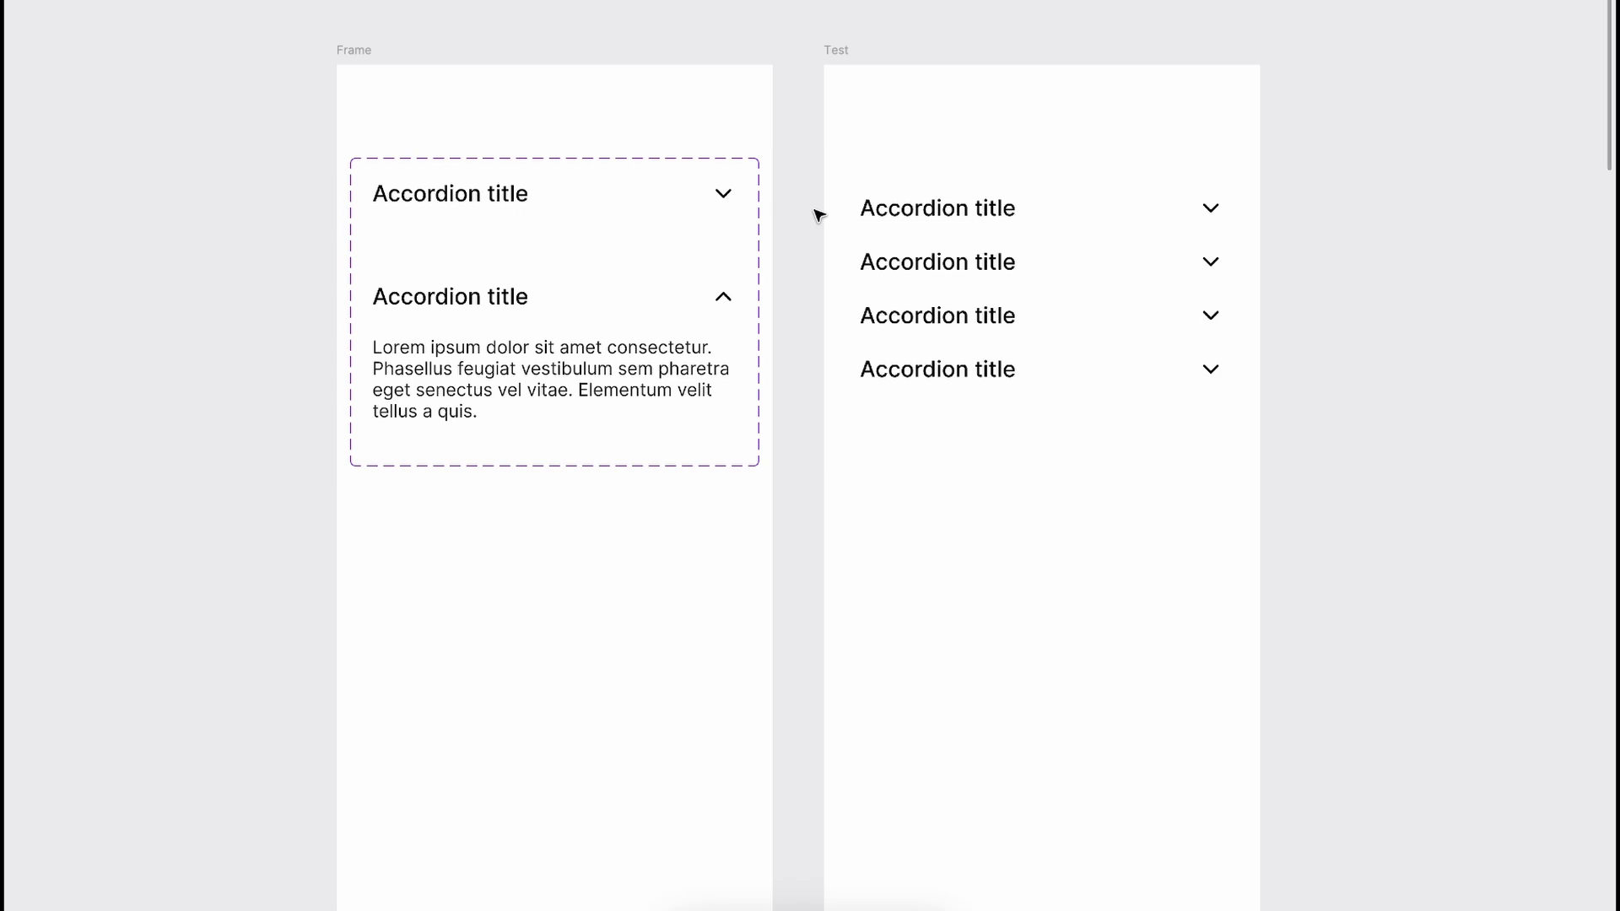
# Step: Restore the hidden editor panels with Ctrl+\
pyautogui.hotkey('ctrl', '\\')
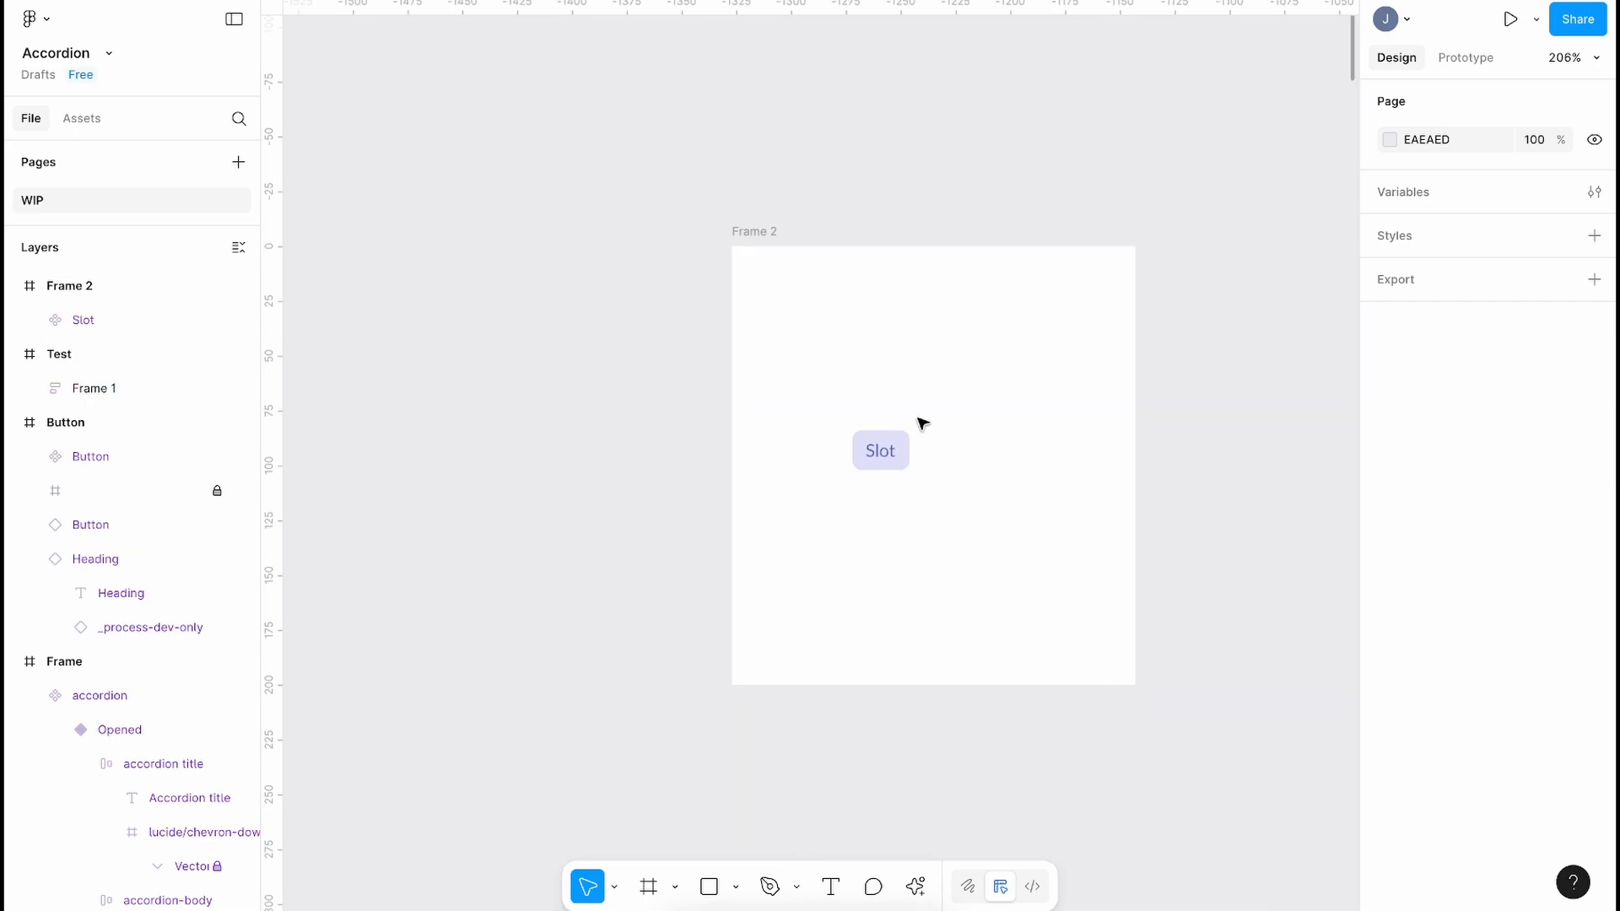
# Step: Move the Slot component up and left in Frame 2 to X 38, Y 59
pyautogui.scroll(3, 914, 426)
pyautogui.click(868, 459)
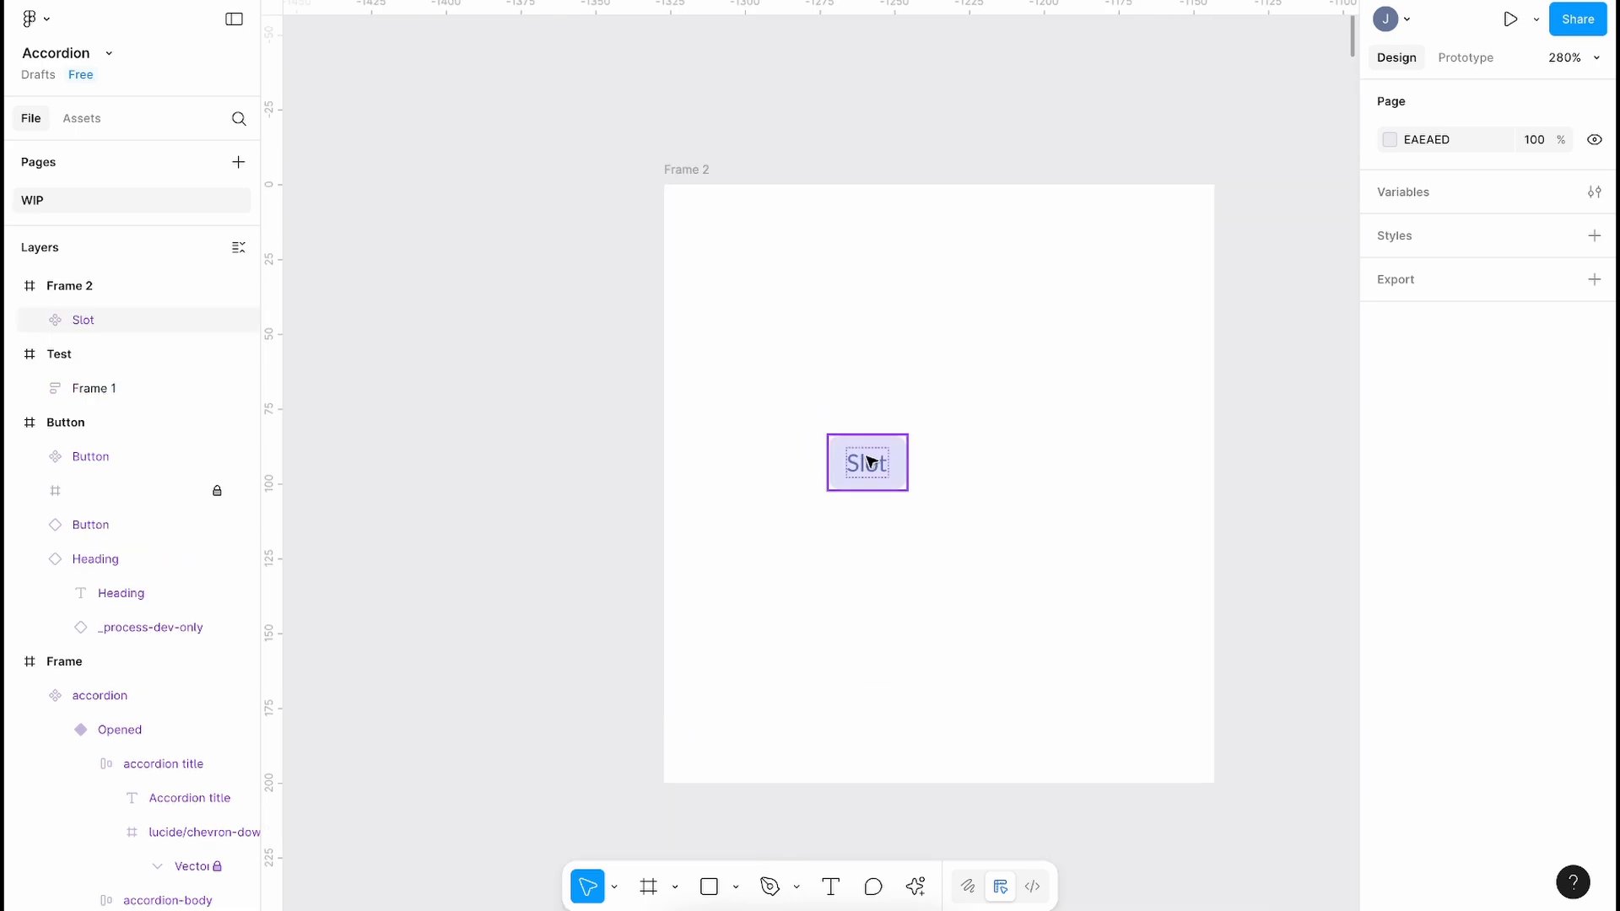
pyautogui.moveTo(864, 473); pyautogui.dragTo(813, 398)
pyautogui.click(38, 319)
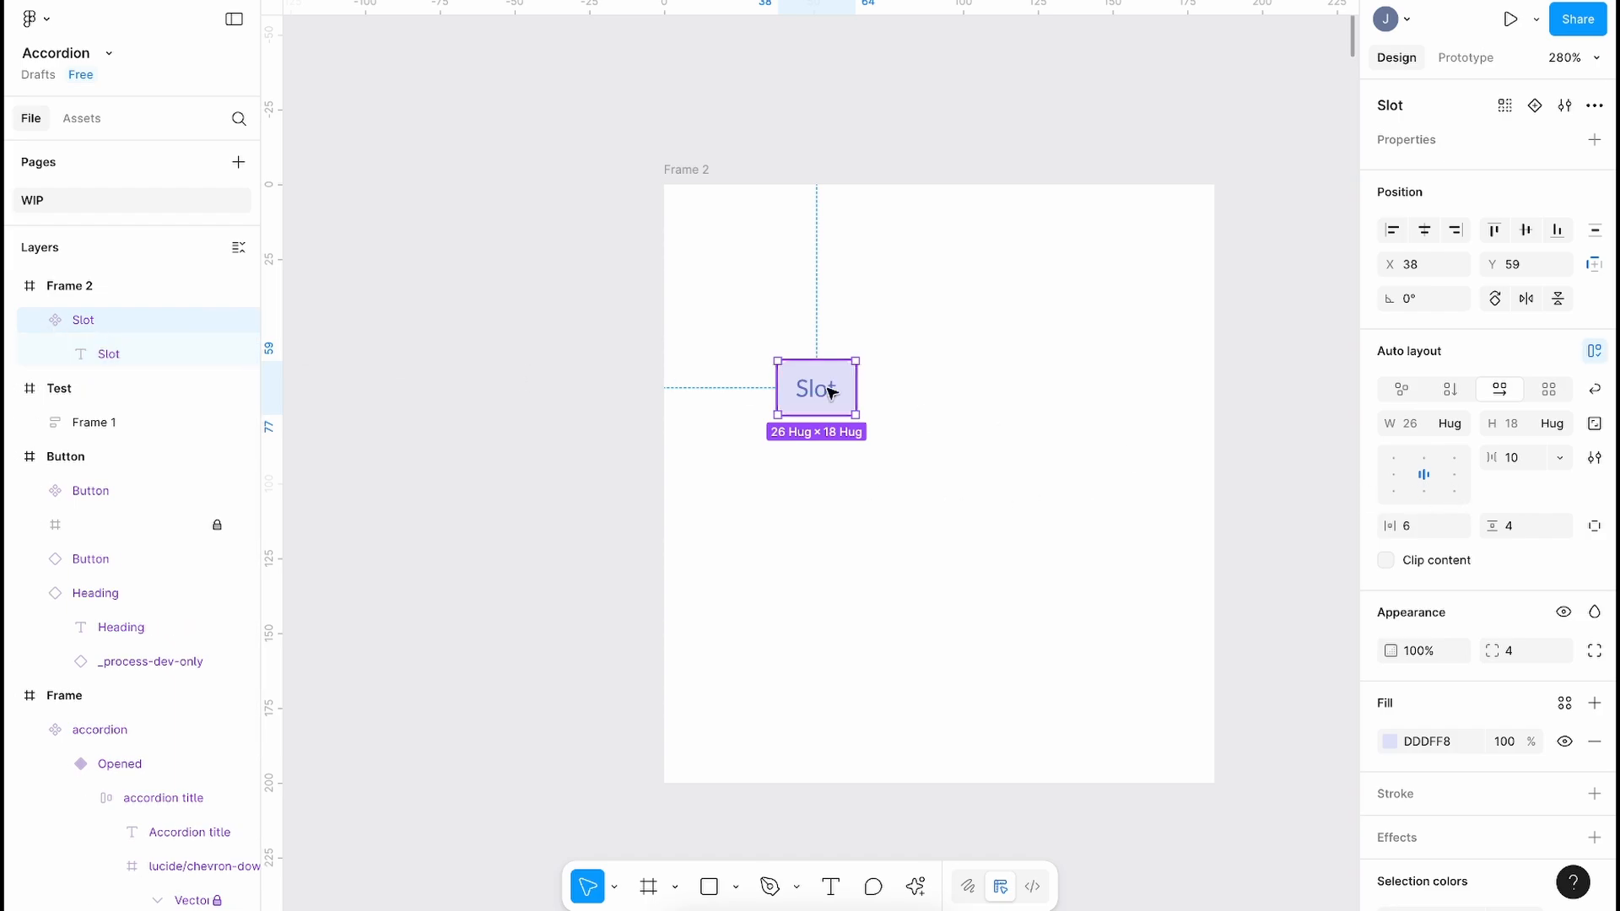
# Step: Option-drag a test copy of Slot to the right, then delete that copy
pyautogui.hscroll(2, 828, 386)
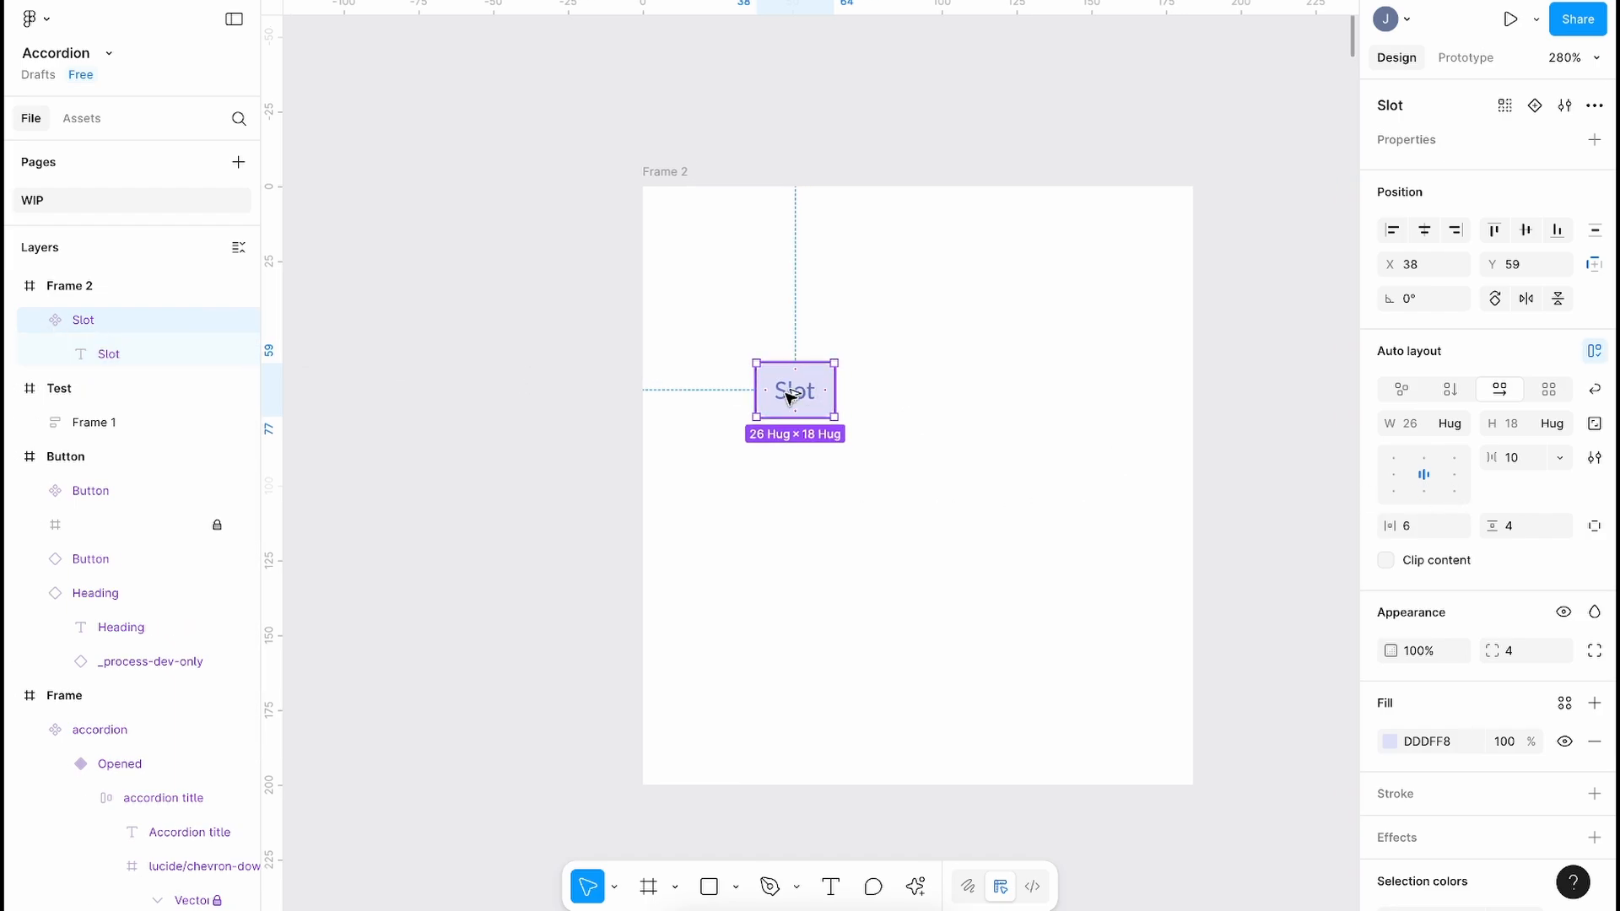
pyautogui.moveTo(803, 396); pyautogui.dragTo(1035, 450)
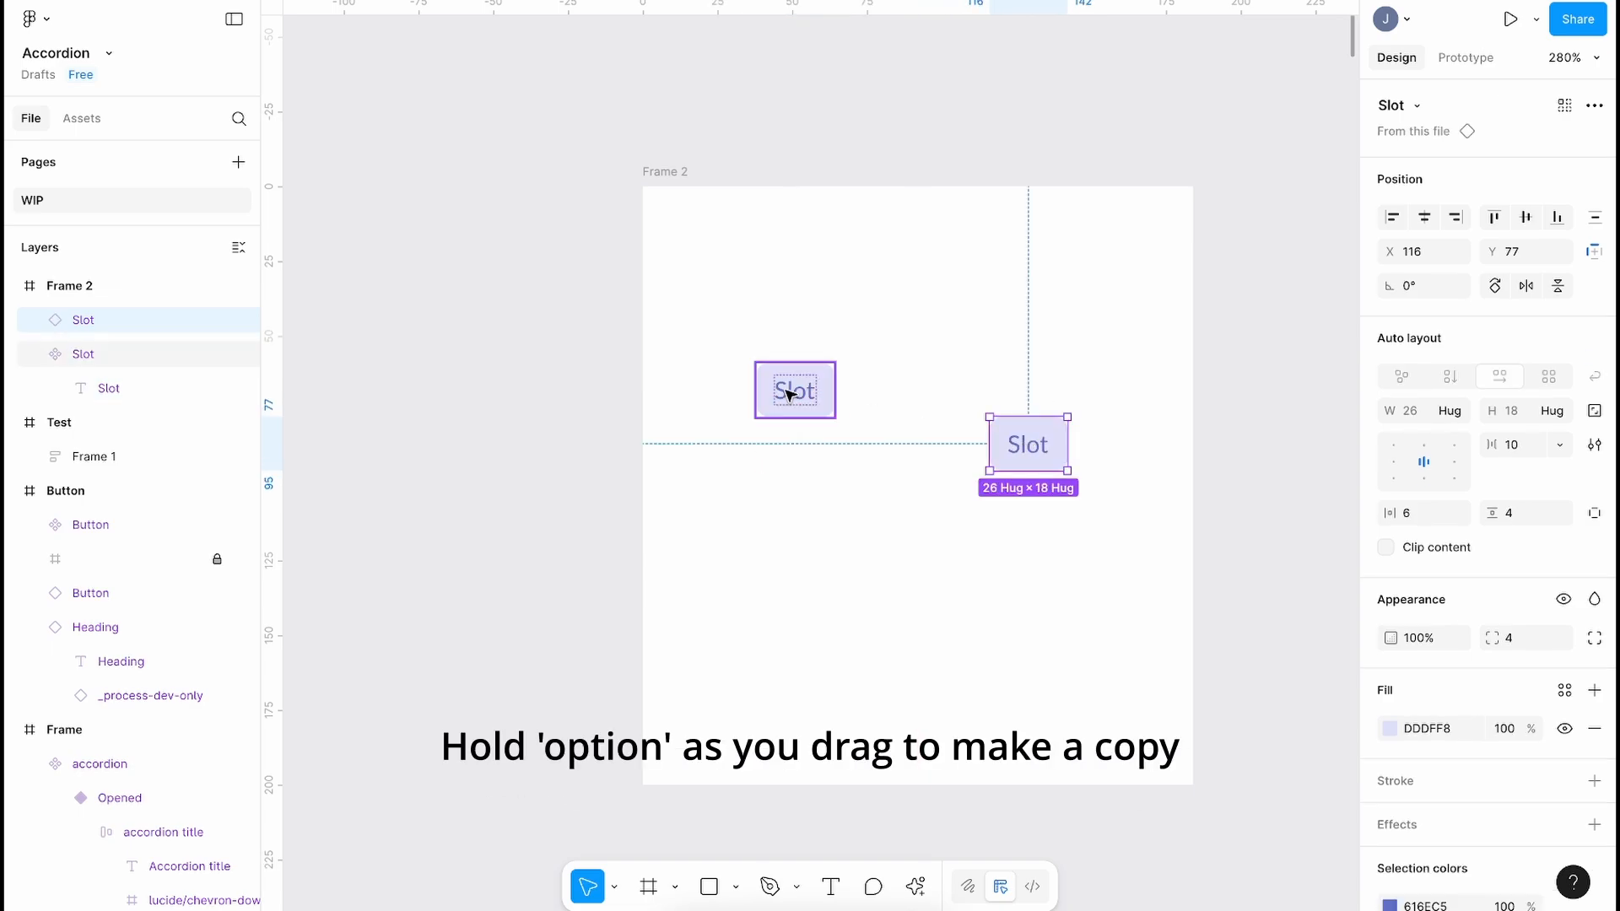
pyautogui.click(788, 395)
pyautogui.click(78, 320)
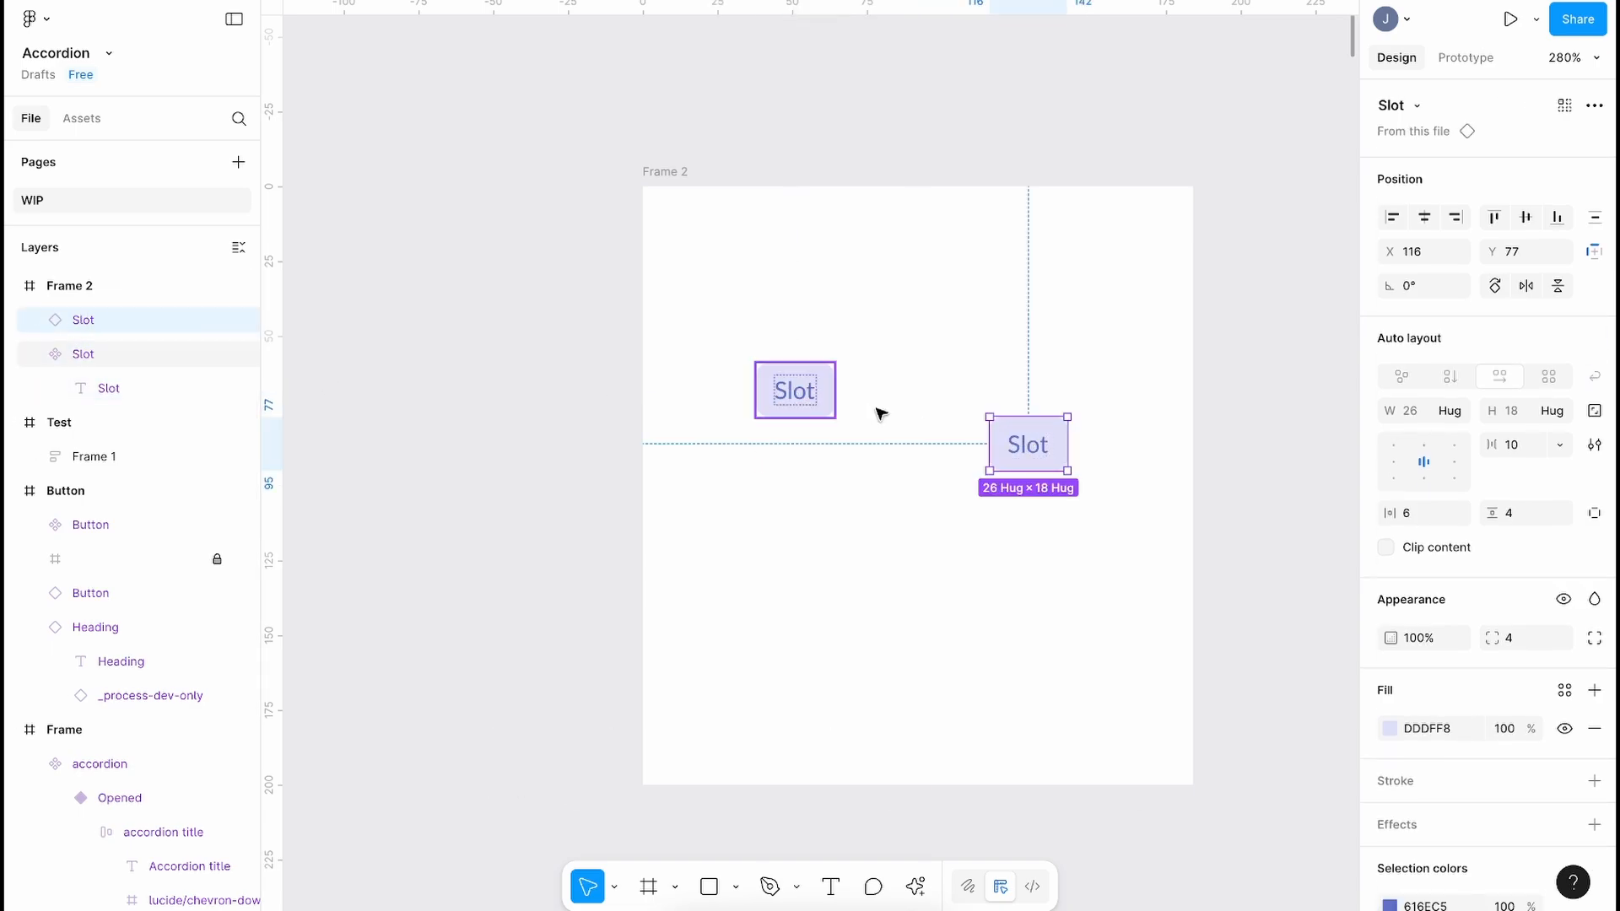
pyautogui.press('Delete')
pyautogui.scroll(-8, 979, 403)
pyautogui.hscroll(4, 978, 403)
# Step: Set the Opened variant's accordion-body auto layout direction to Vertical
pyautogui.scroll(4, 1052, 470)
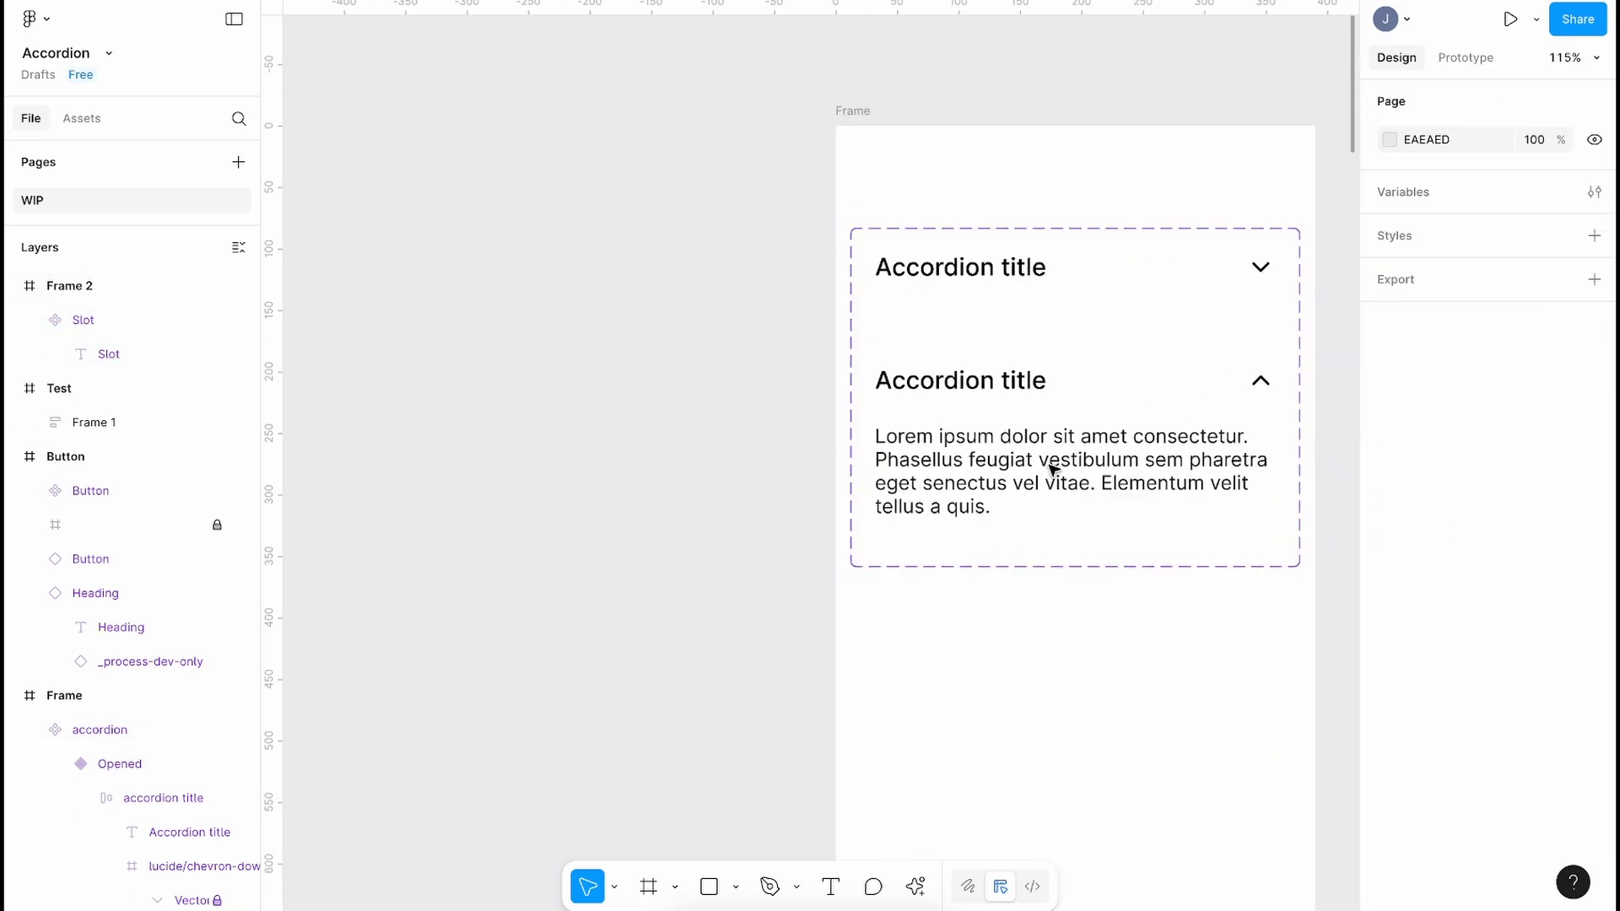
pyautogui.hscroll(1, 1053, 470)
pyautogui.hscroll(2, 879, 441)
pyautogui.scroll(1, 833, 443)
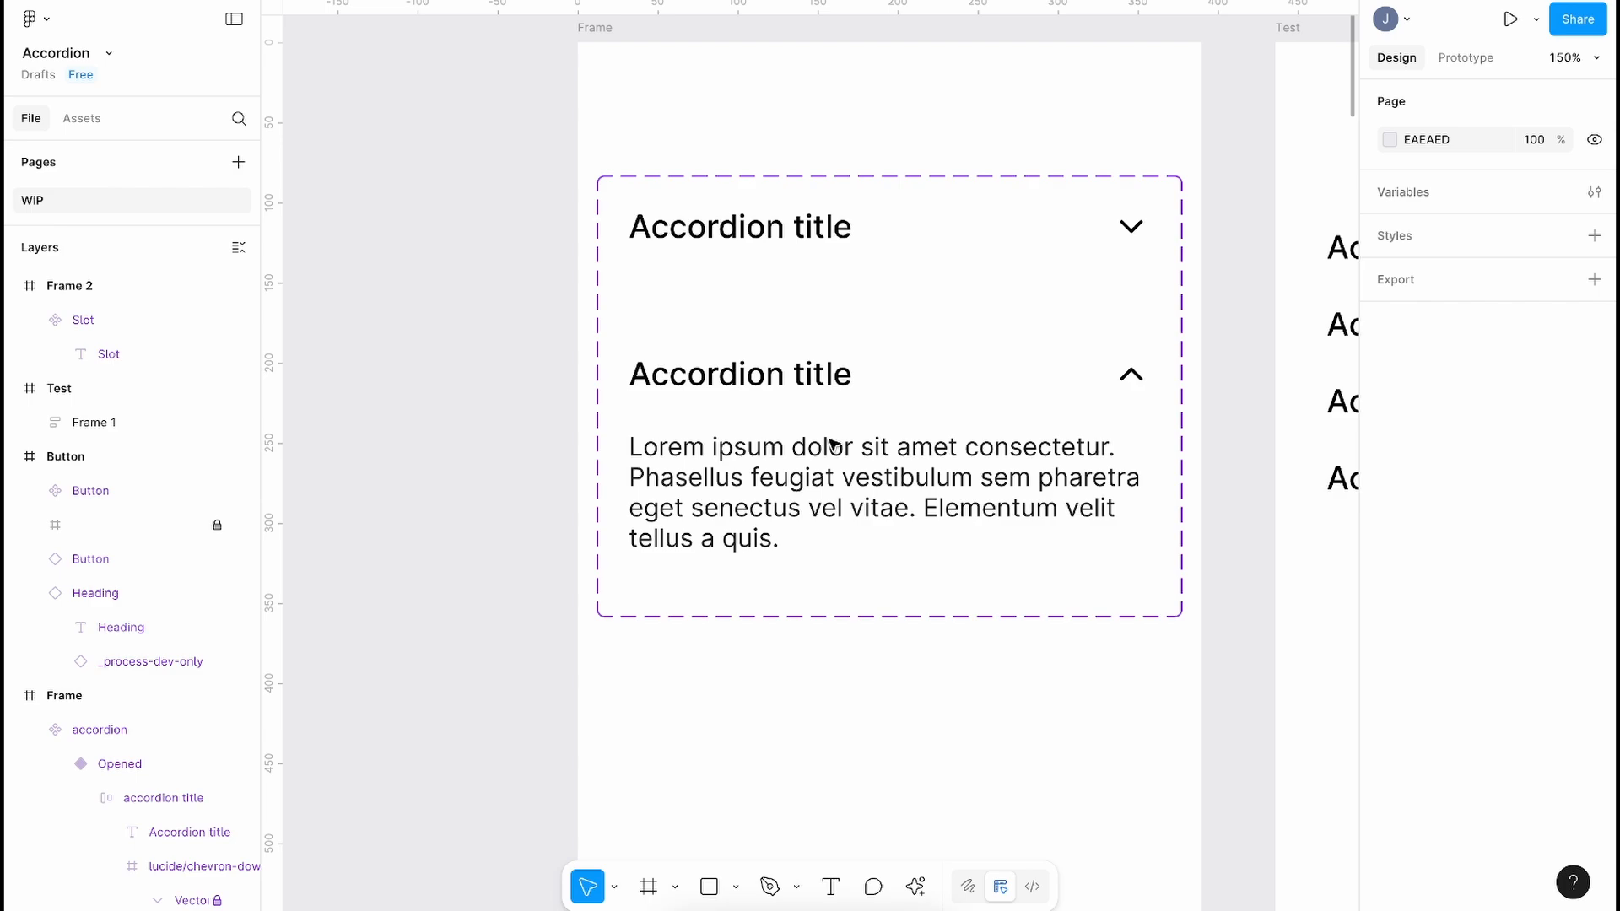
pyautogui.click(723, 427)
pyautogui.click(717, 430)
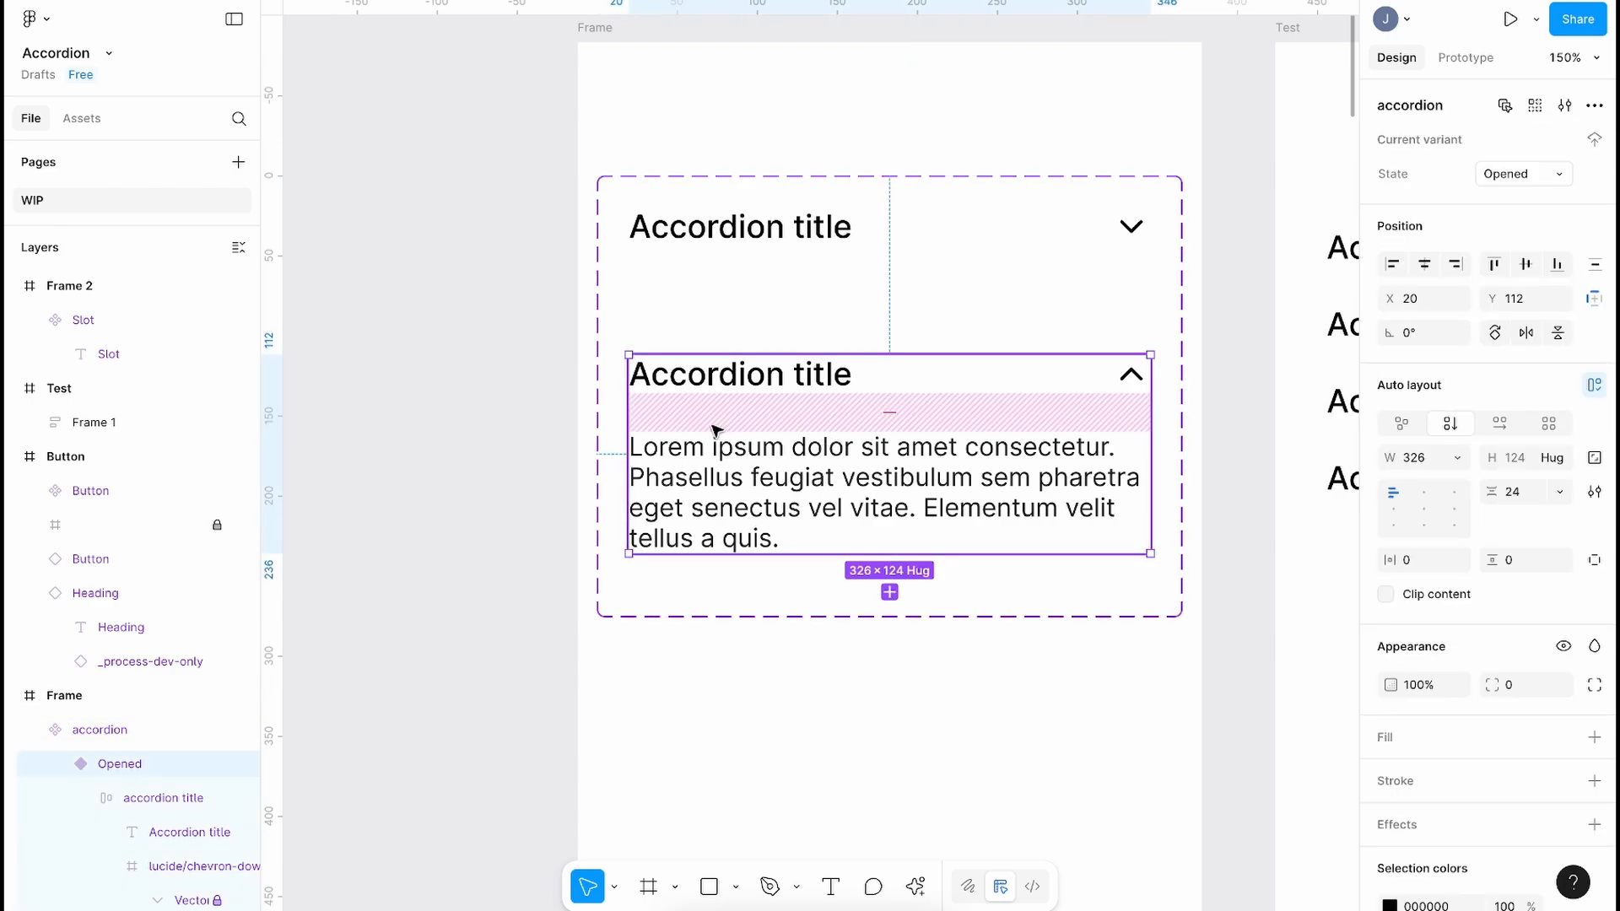
pyautogui.click(880, 473)
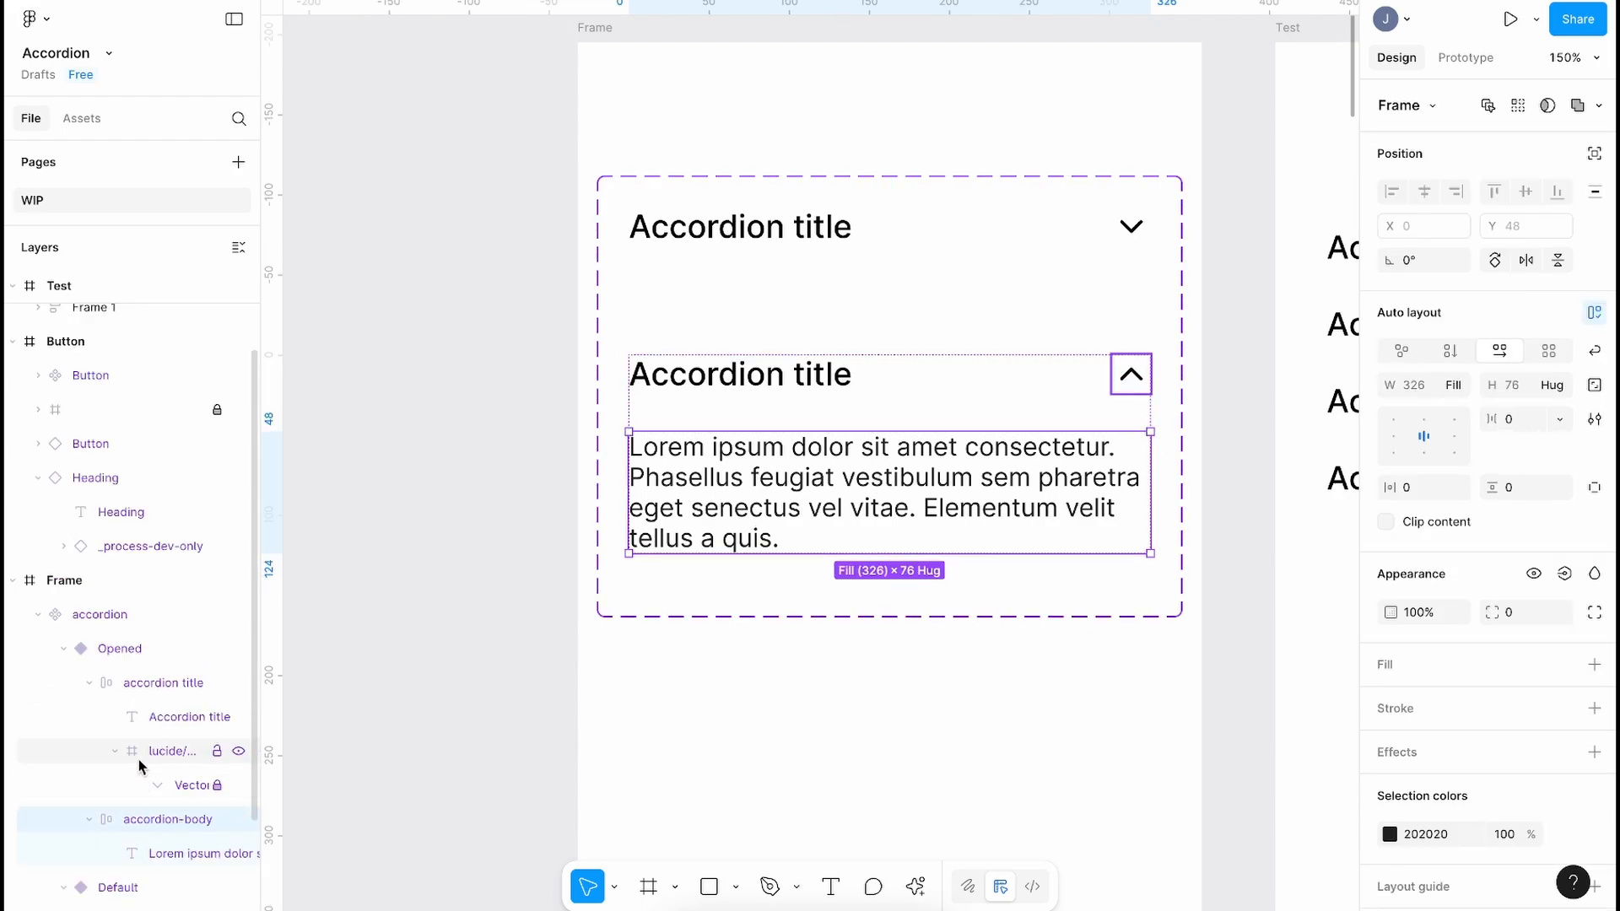
pyautogui.scroll(-2, 139, 759)
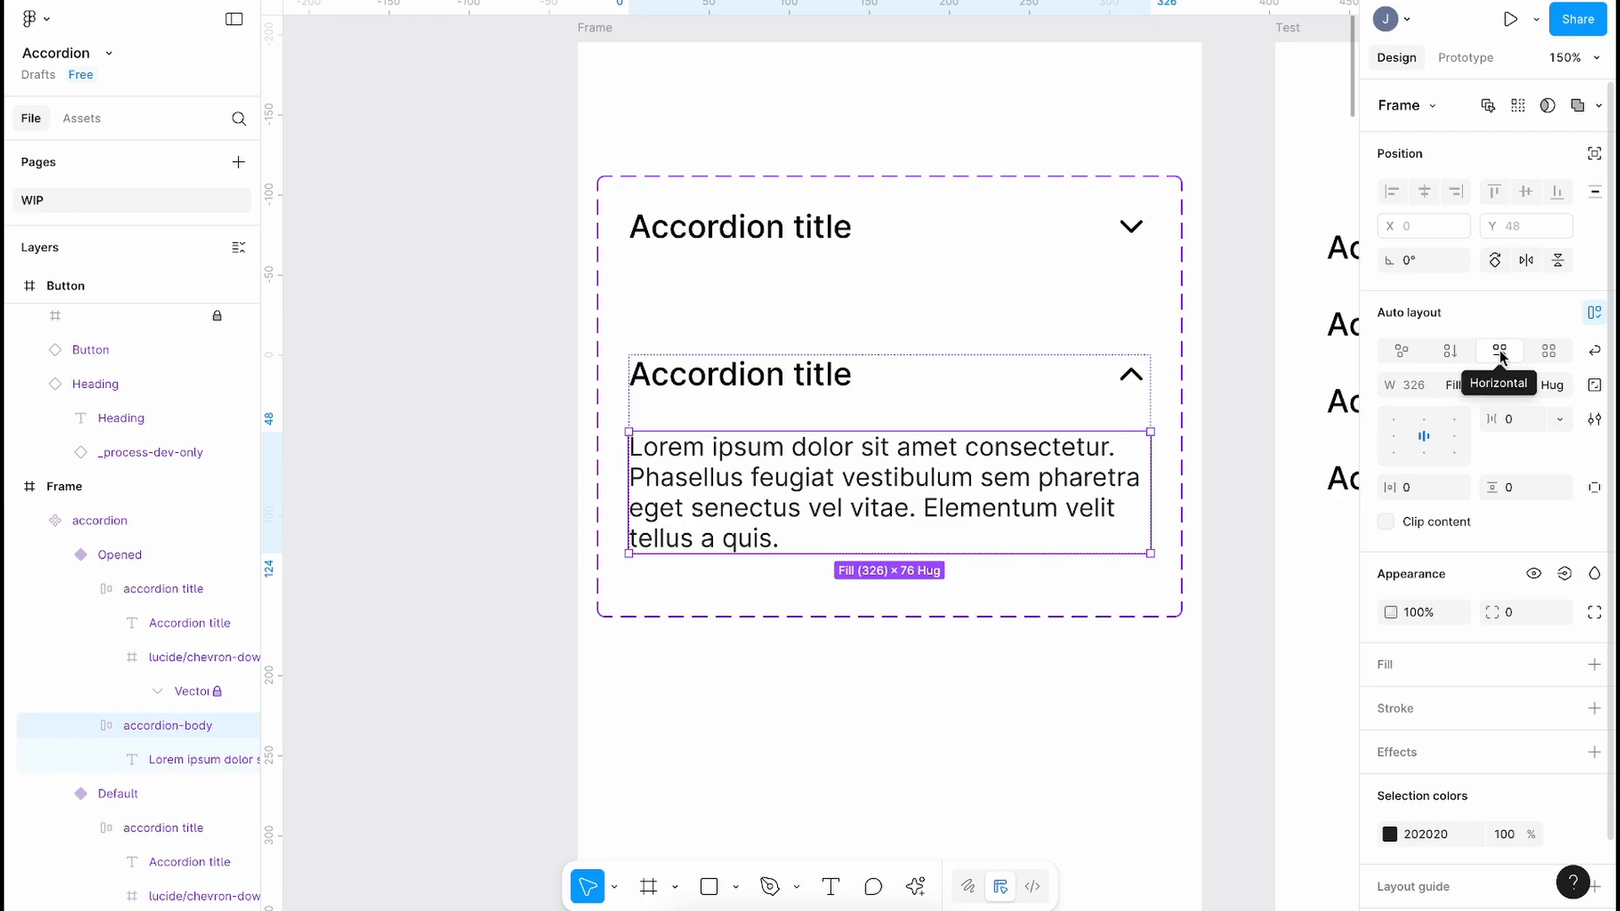
pyautogui.click(1450, 352)
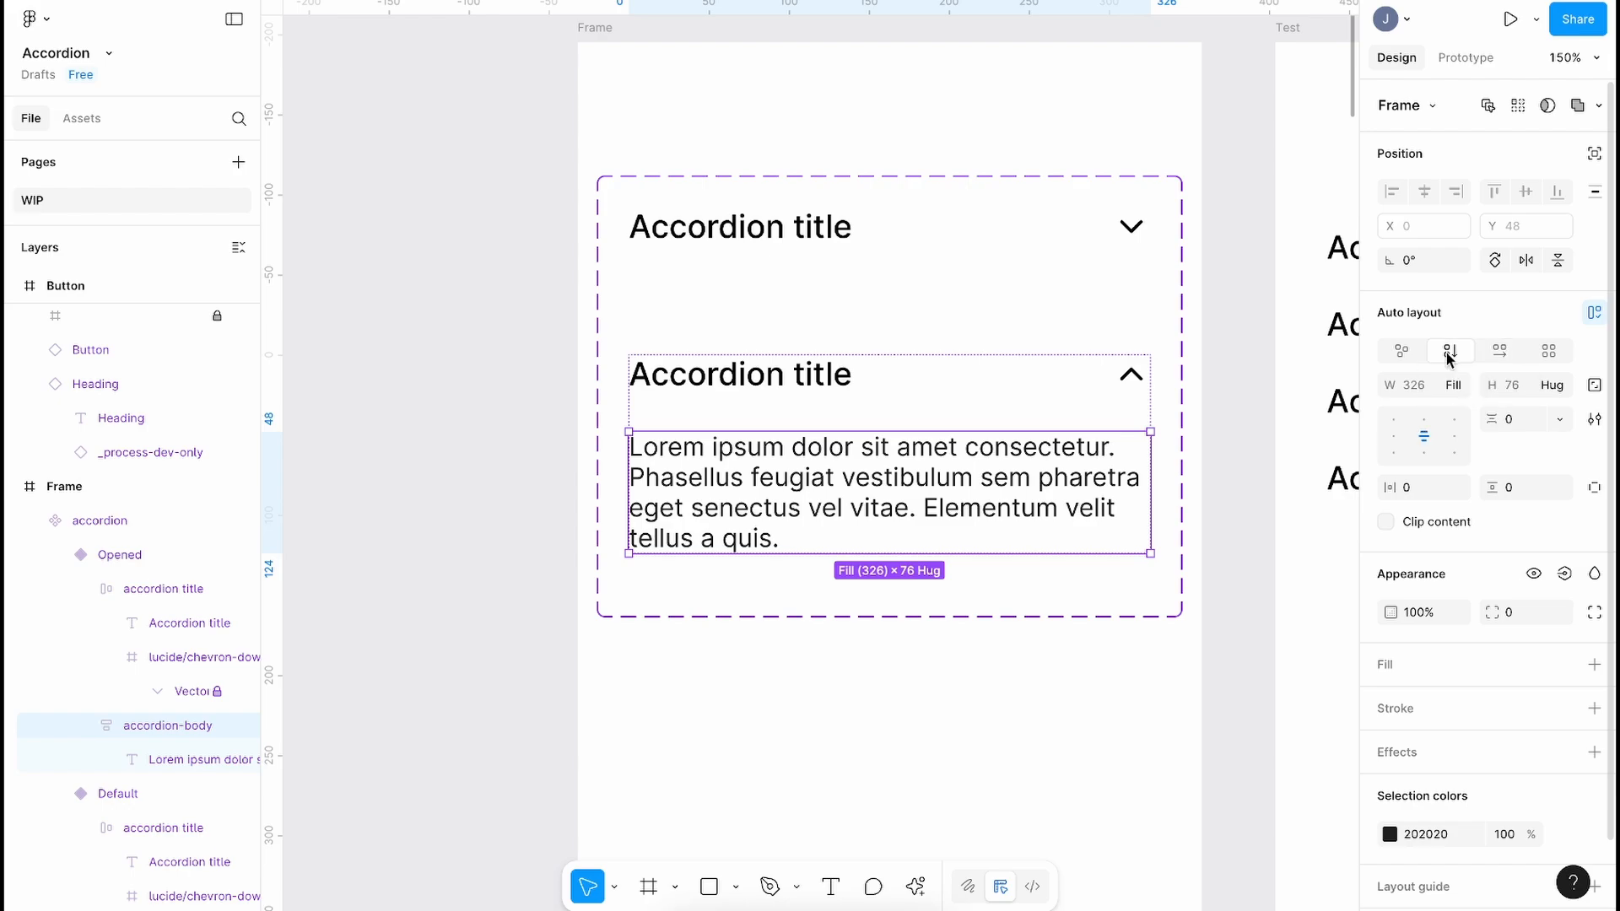
# Step: Paste the Slot into the body, enlarge the component set, and left-align the body contents
pyautogui.press('super+v')
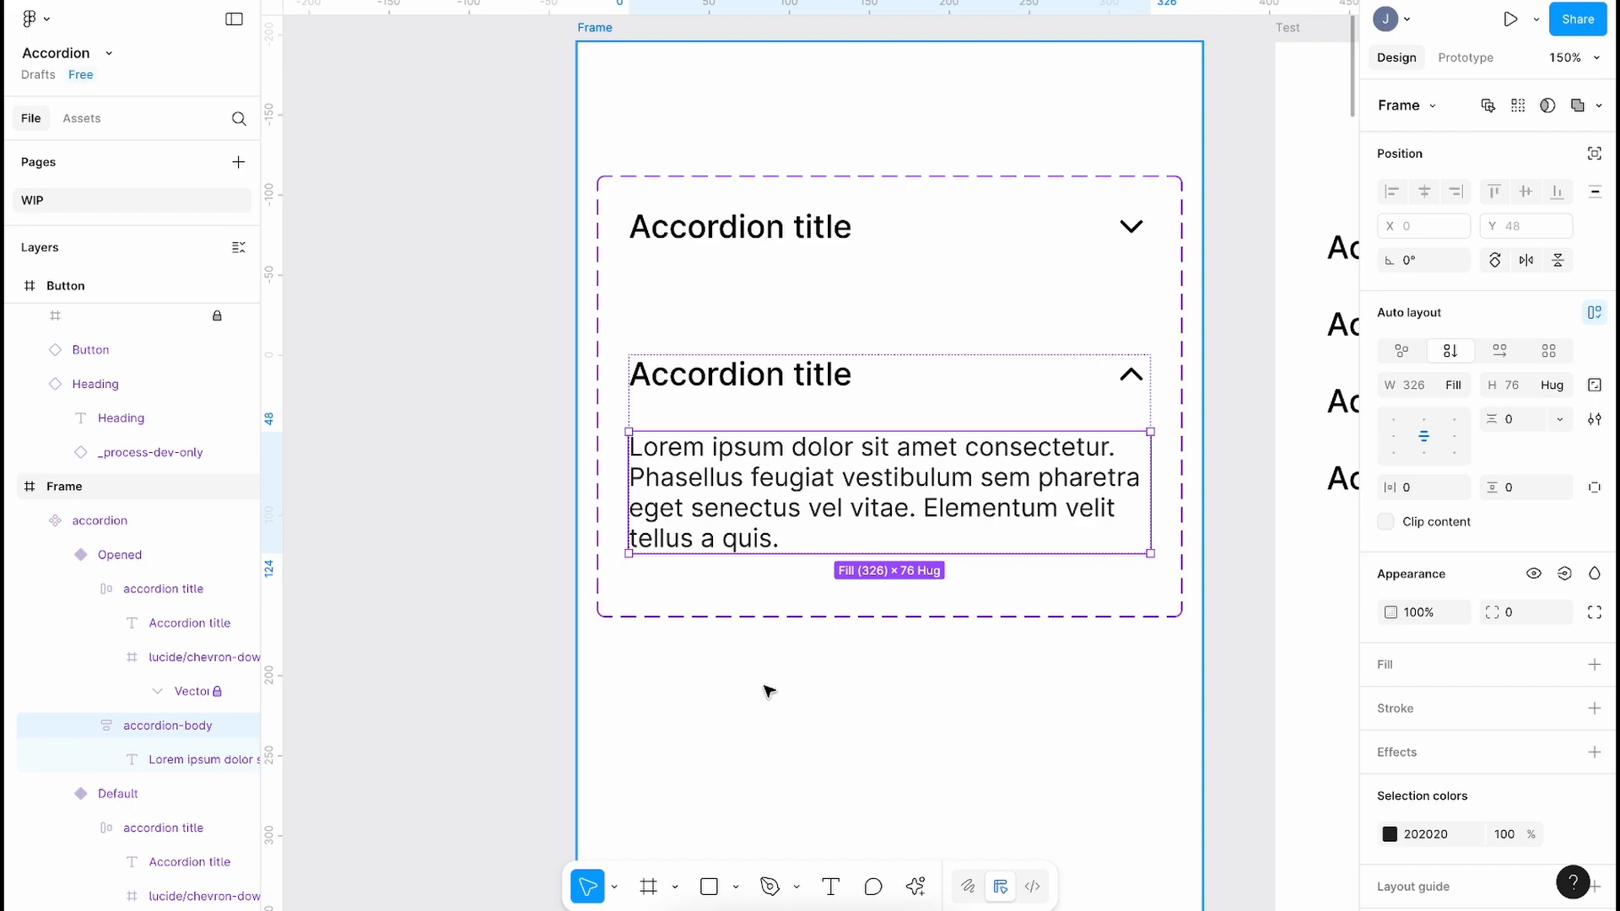
pyautogui.press('super+v')
pyautogui.click(691, 609)
pyautogui.moveTo(669, 616); pyautogui.dragTo(666, 701)
pyautogui.click(165, 726)
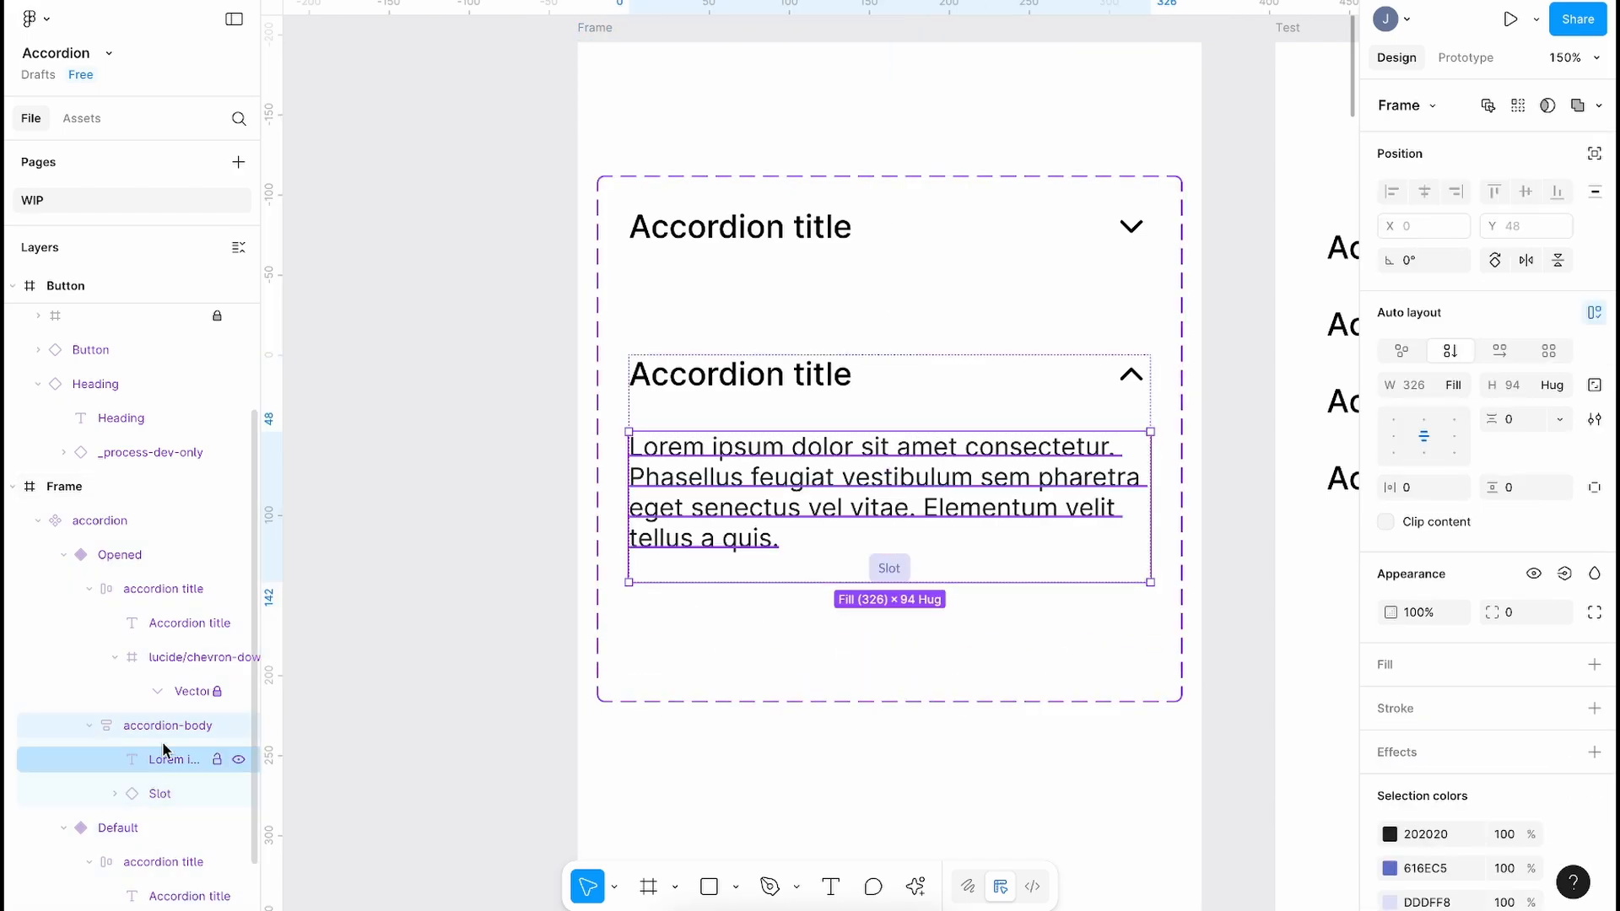
pyautogui.click(1393, 436)
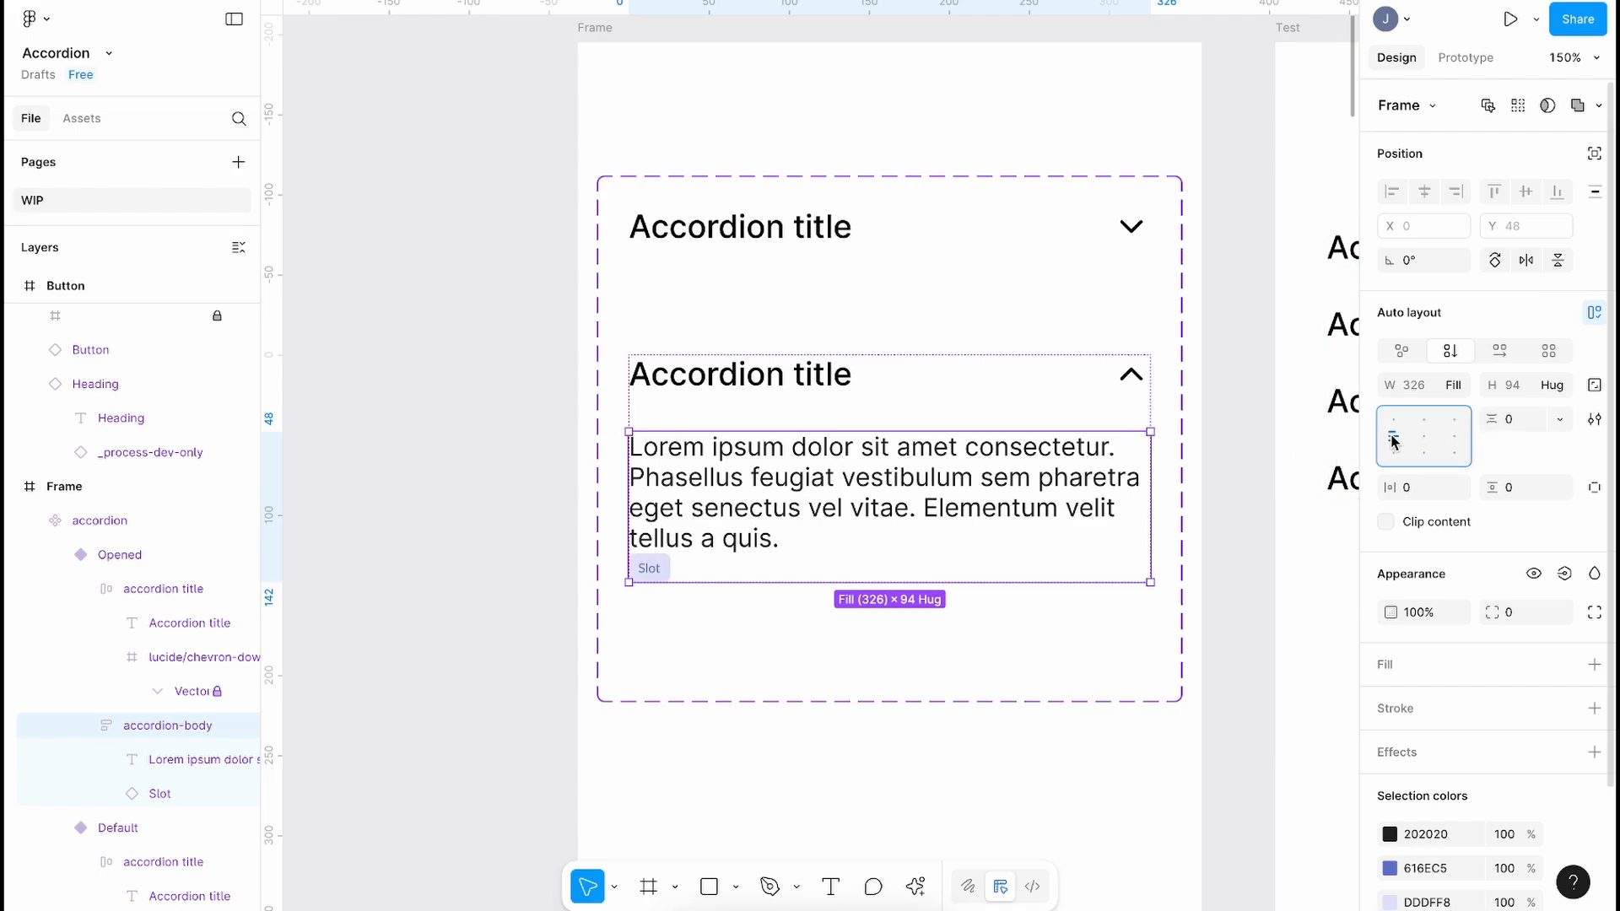
pyautogui.click(651, 568)
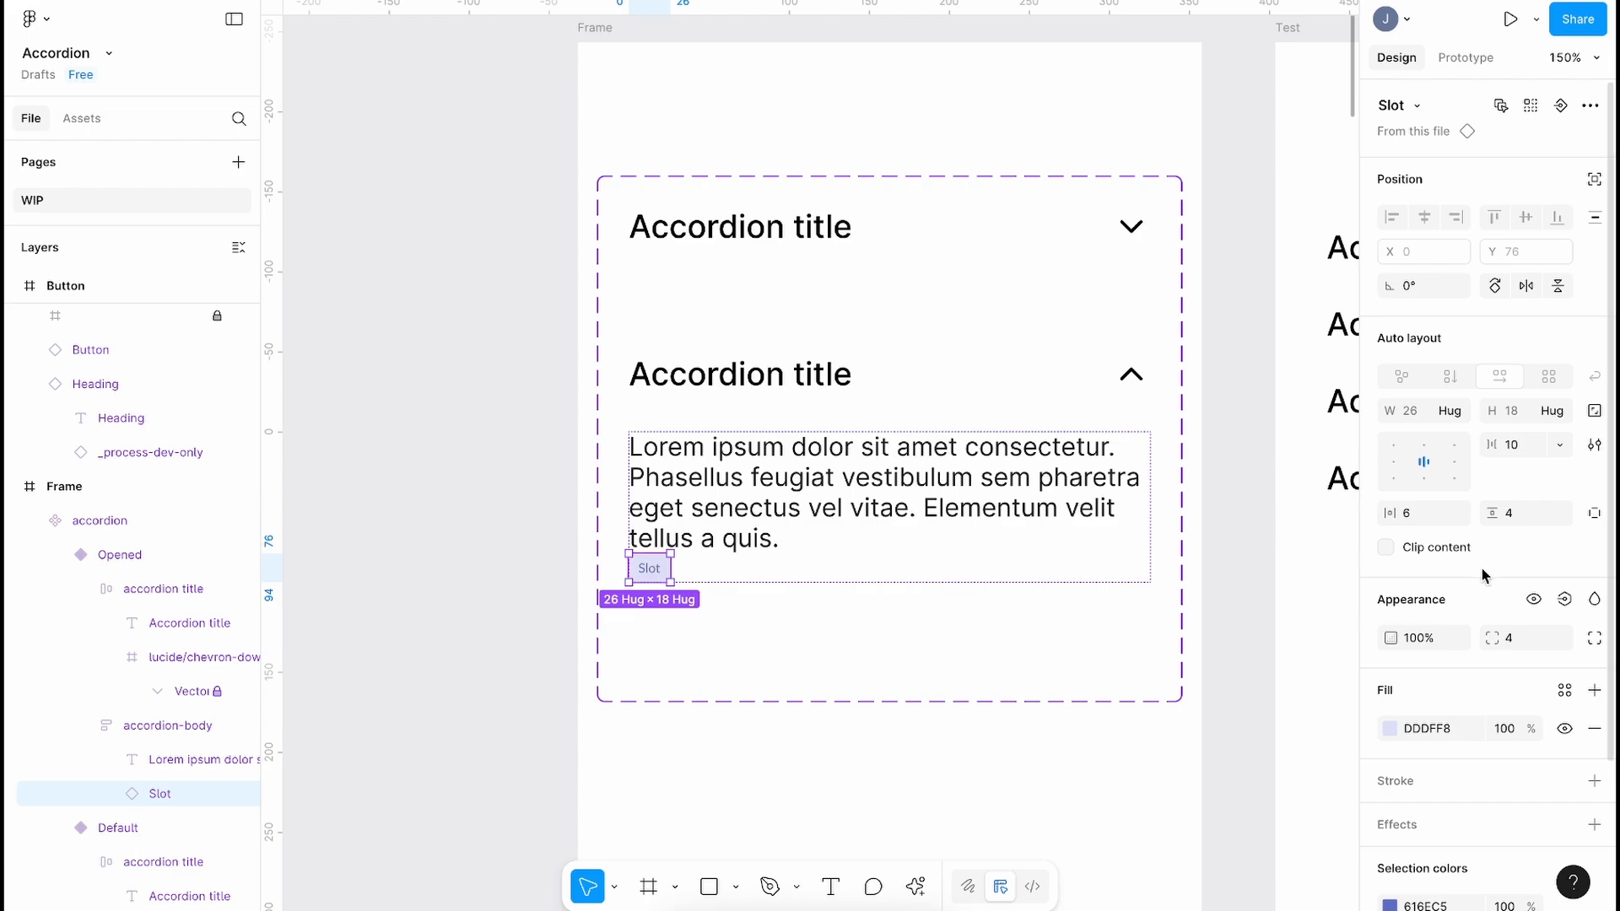
pyautogui.scroll(-1, 1485, 575)
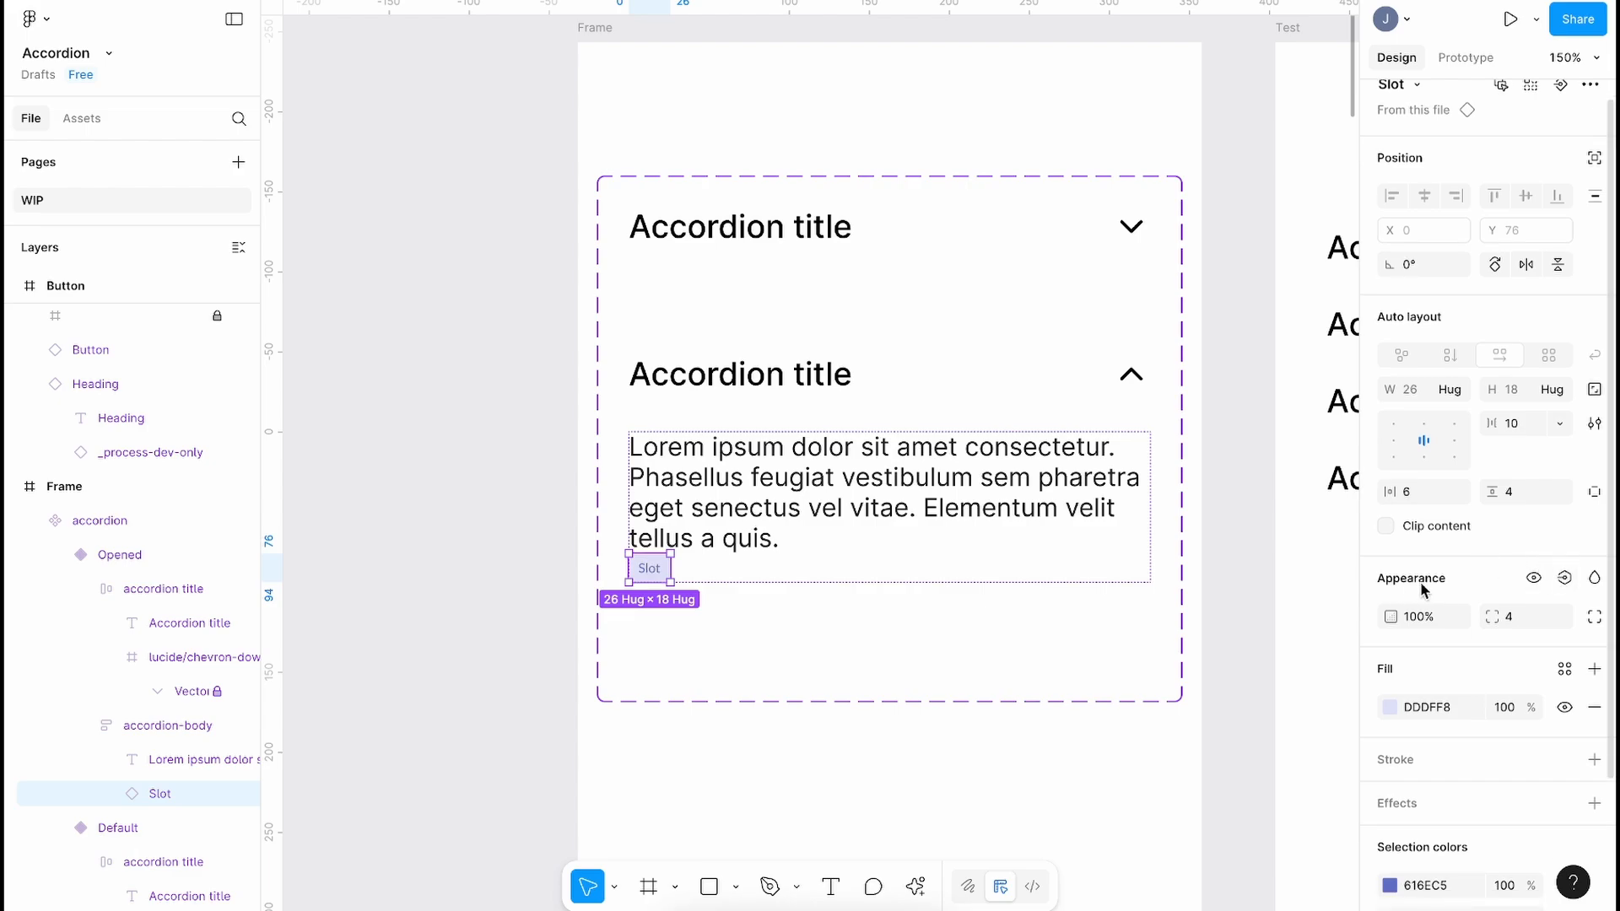
# Step: Hide the Slot layer inside the Opened variant's body
pyautogui.click(1564, 581)
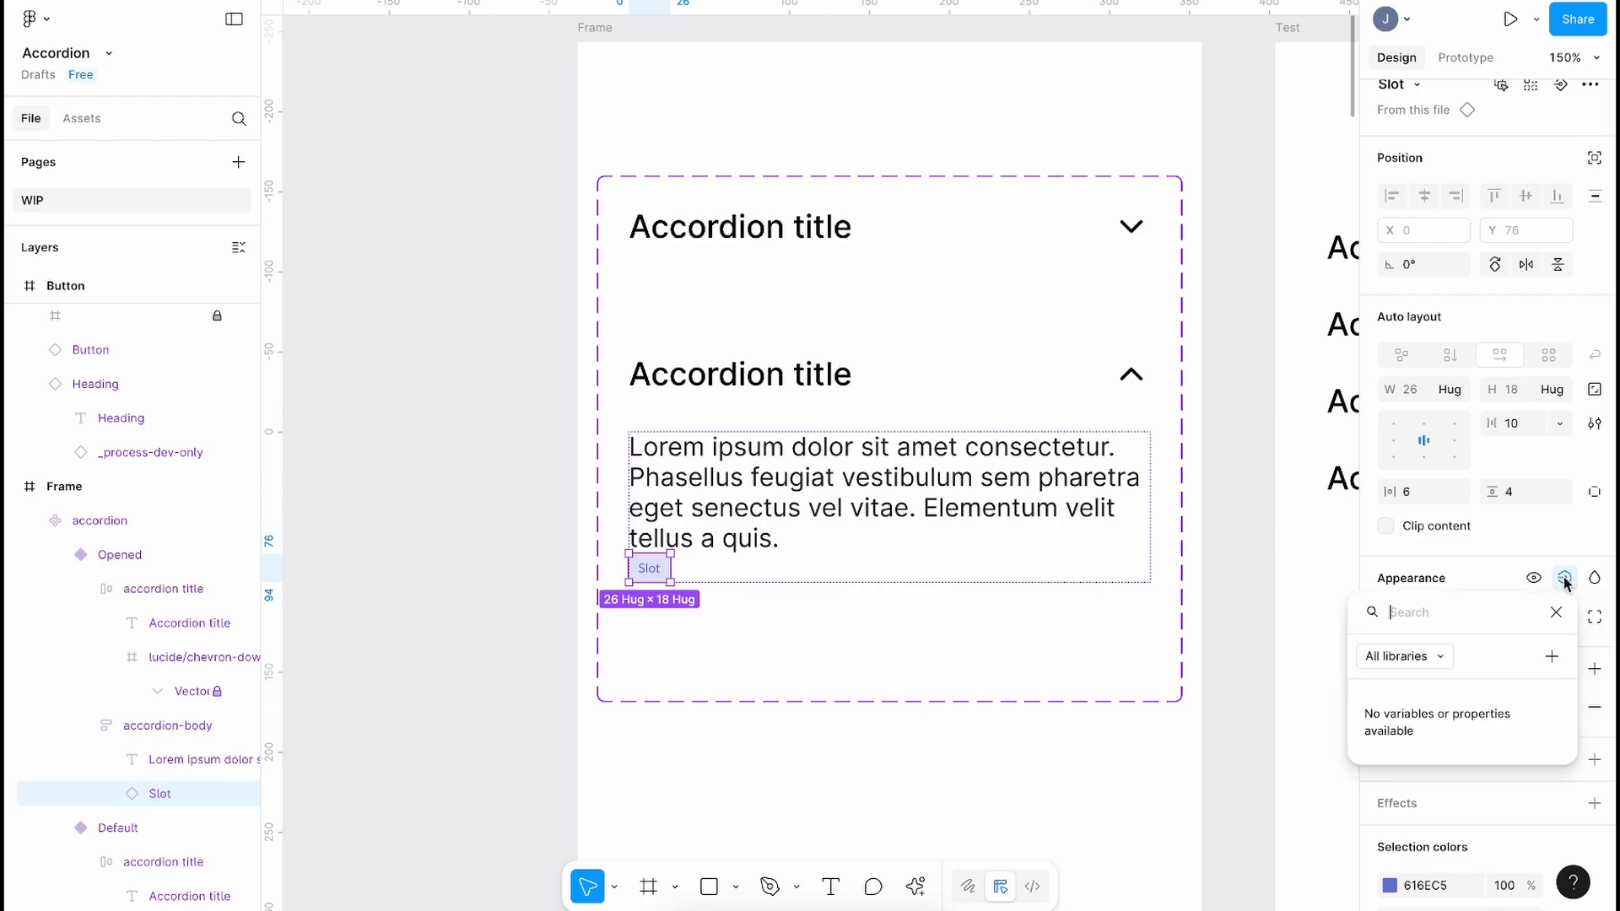
pyautogui.click(1551, 657)
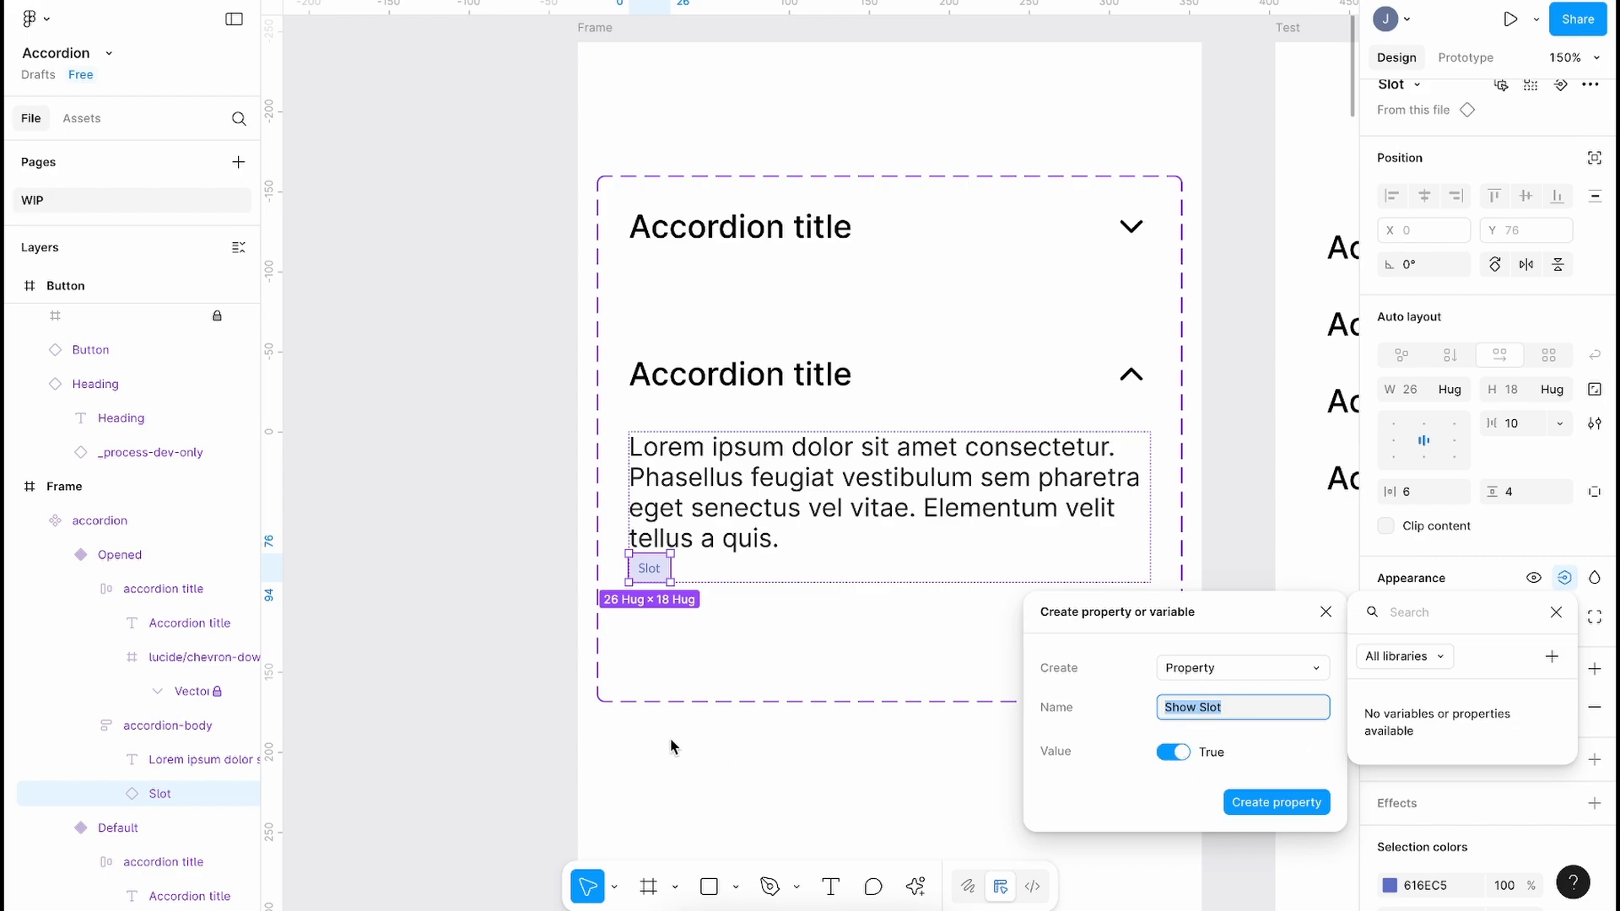
pyautogui.press('Escape')
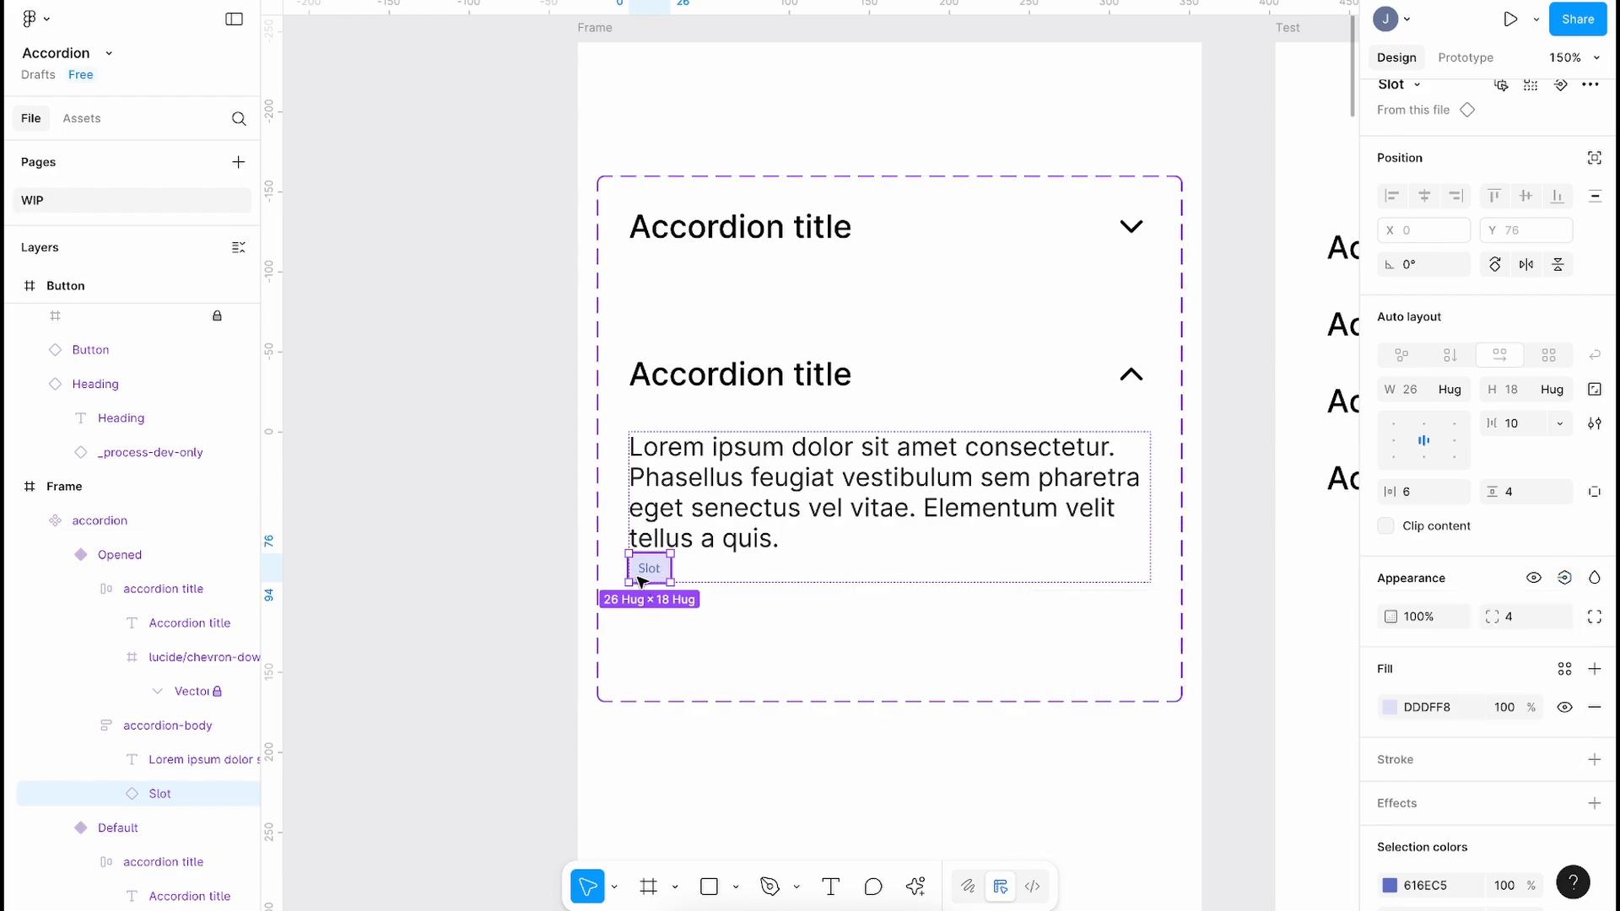
pyautogui.click(1533, 580)
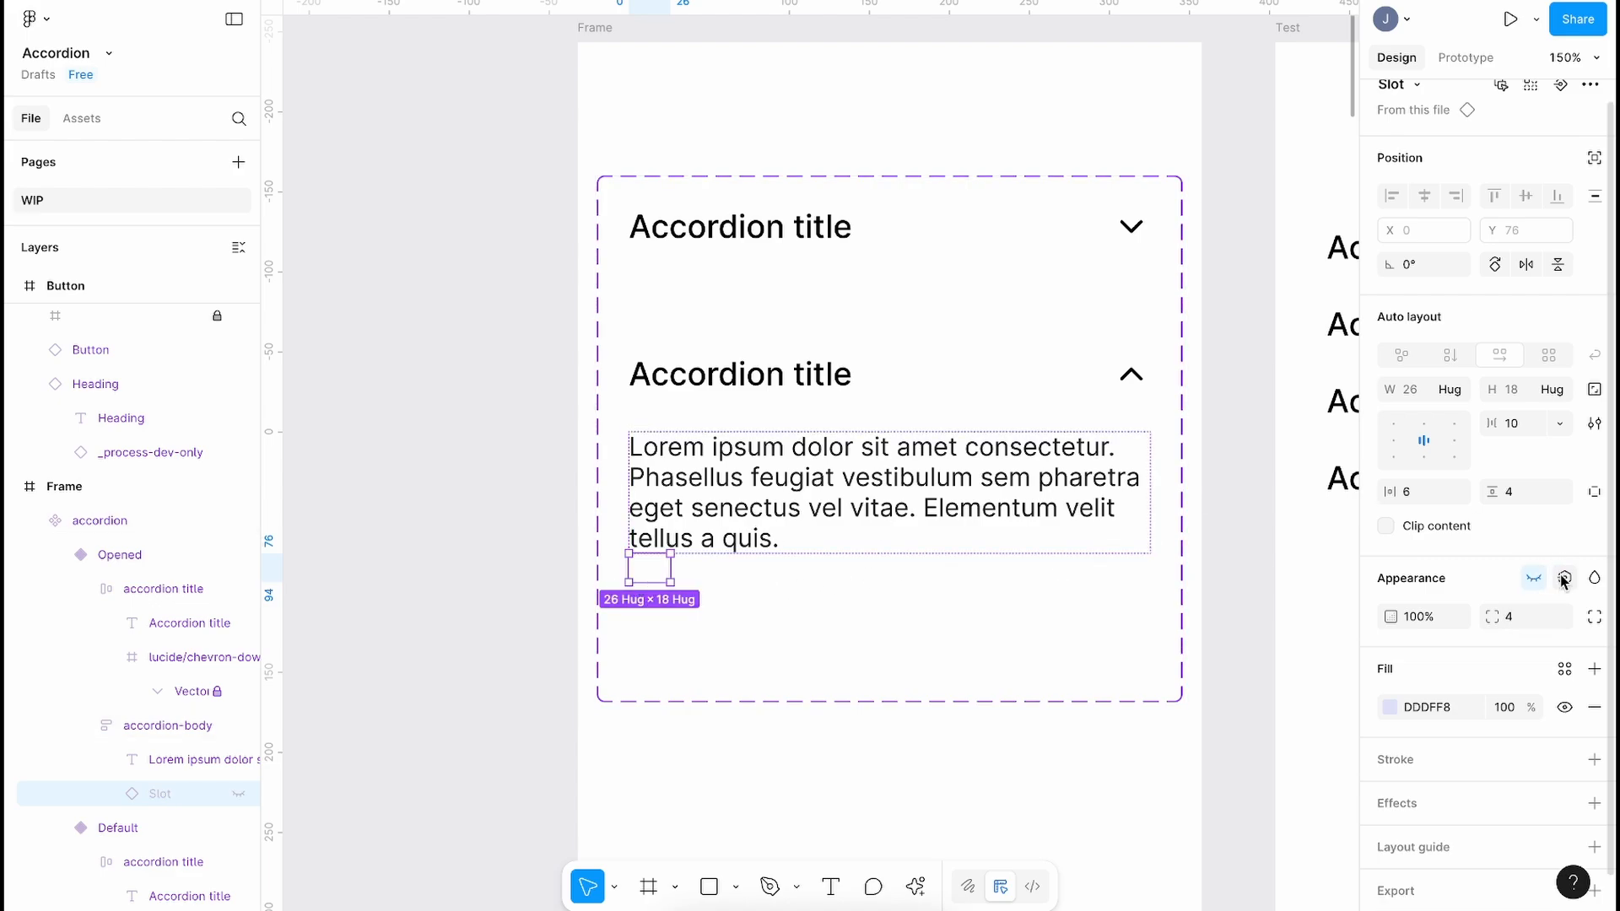
# Step: Create a boolean 'Show Slot' property set to False, linked to the Slot's visibility
pyautogui.click(1563, 580)
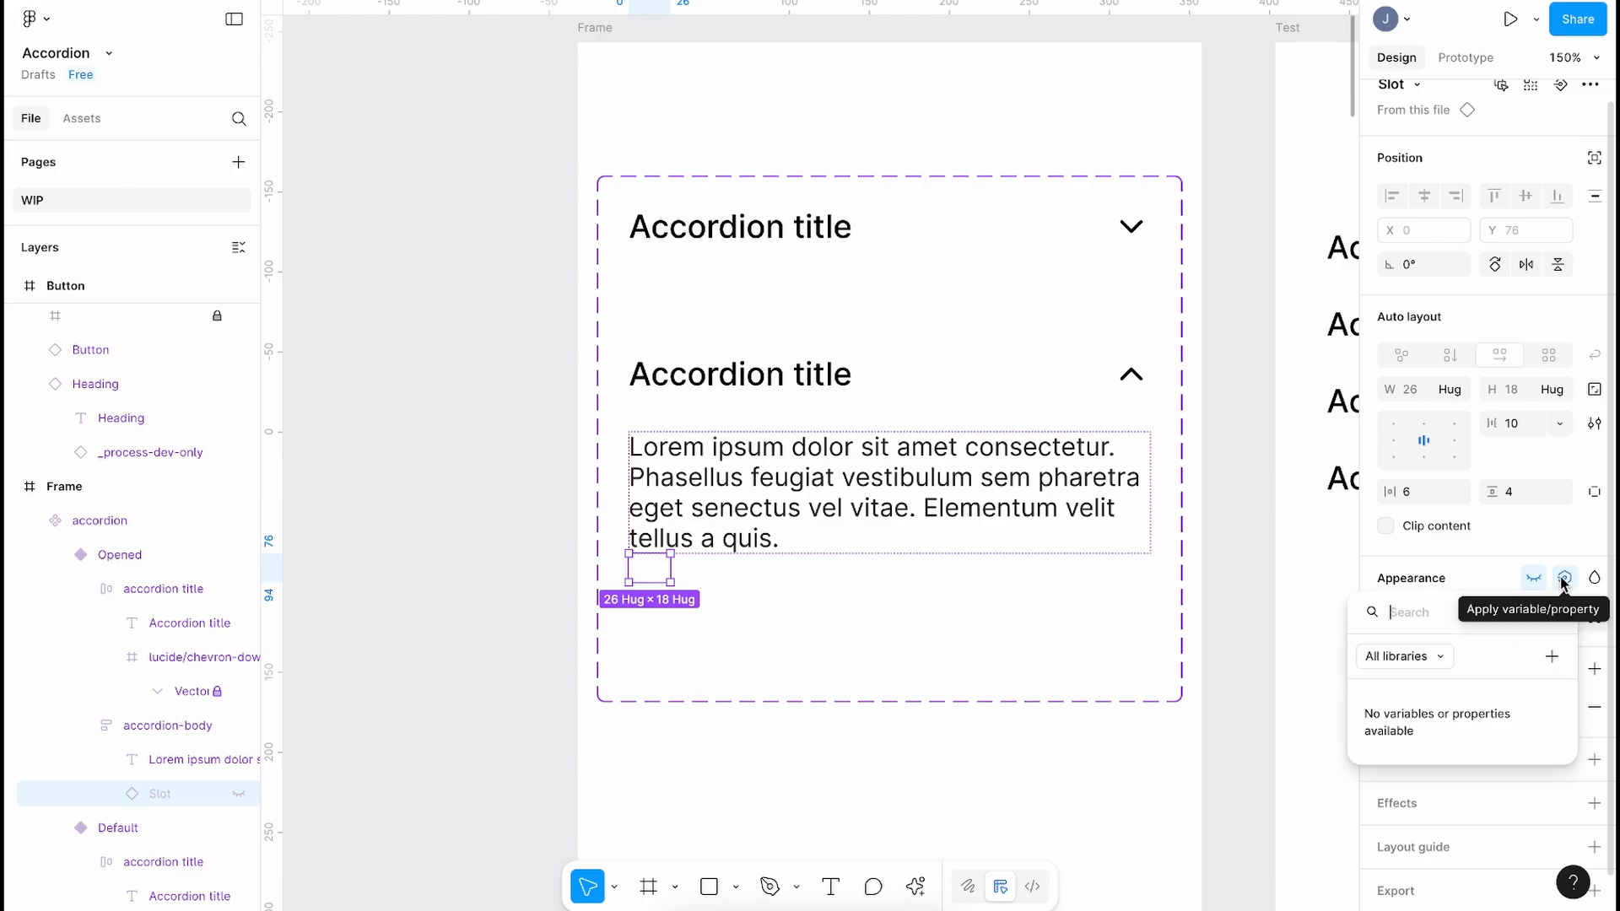
pyautogui.click(1550, 656)
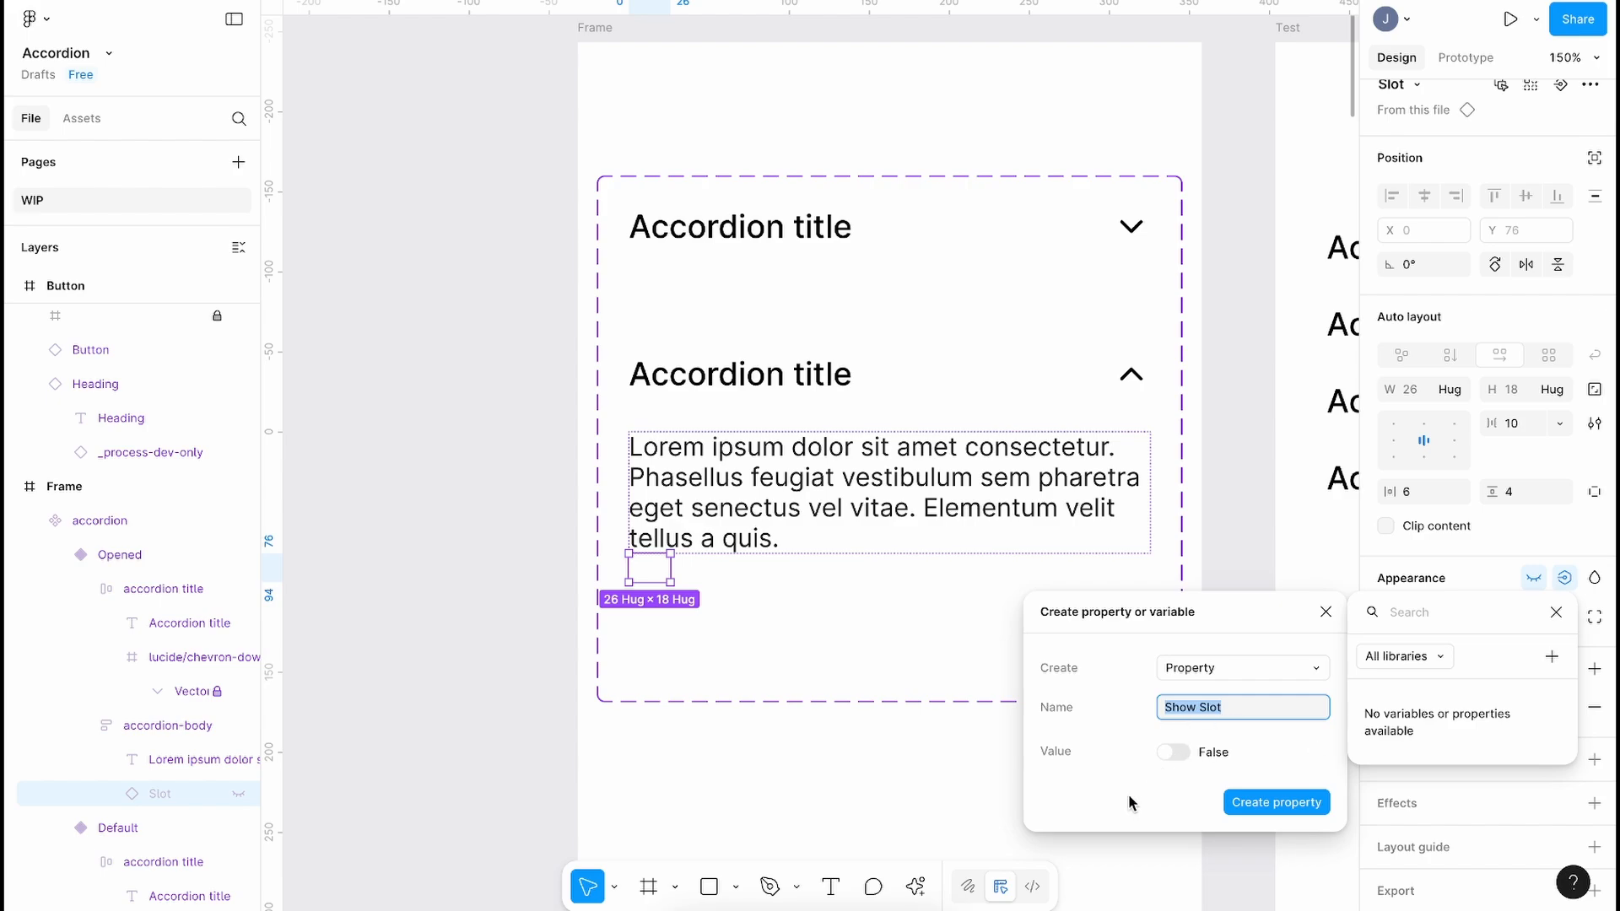
pyautogui.click(1278, 802)
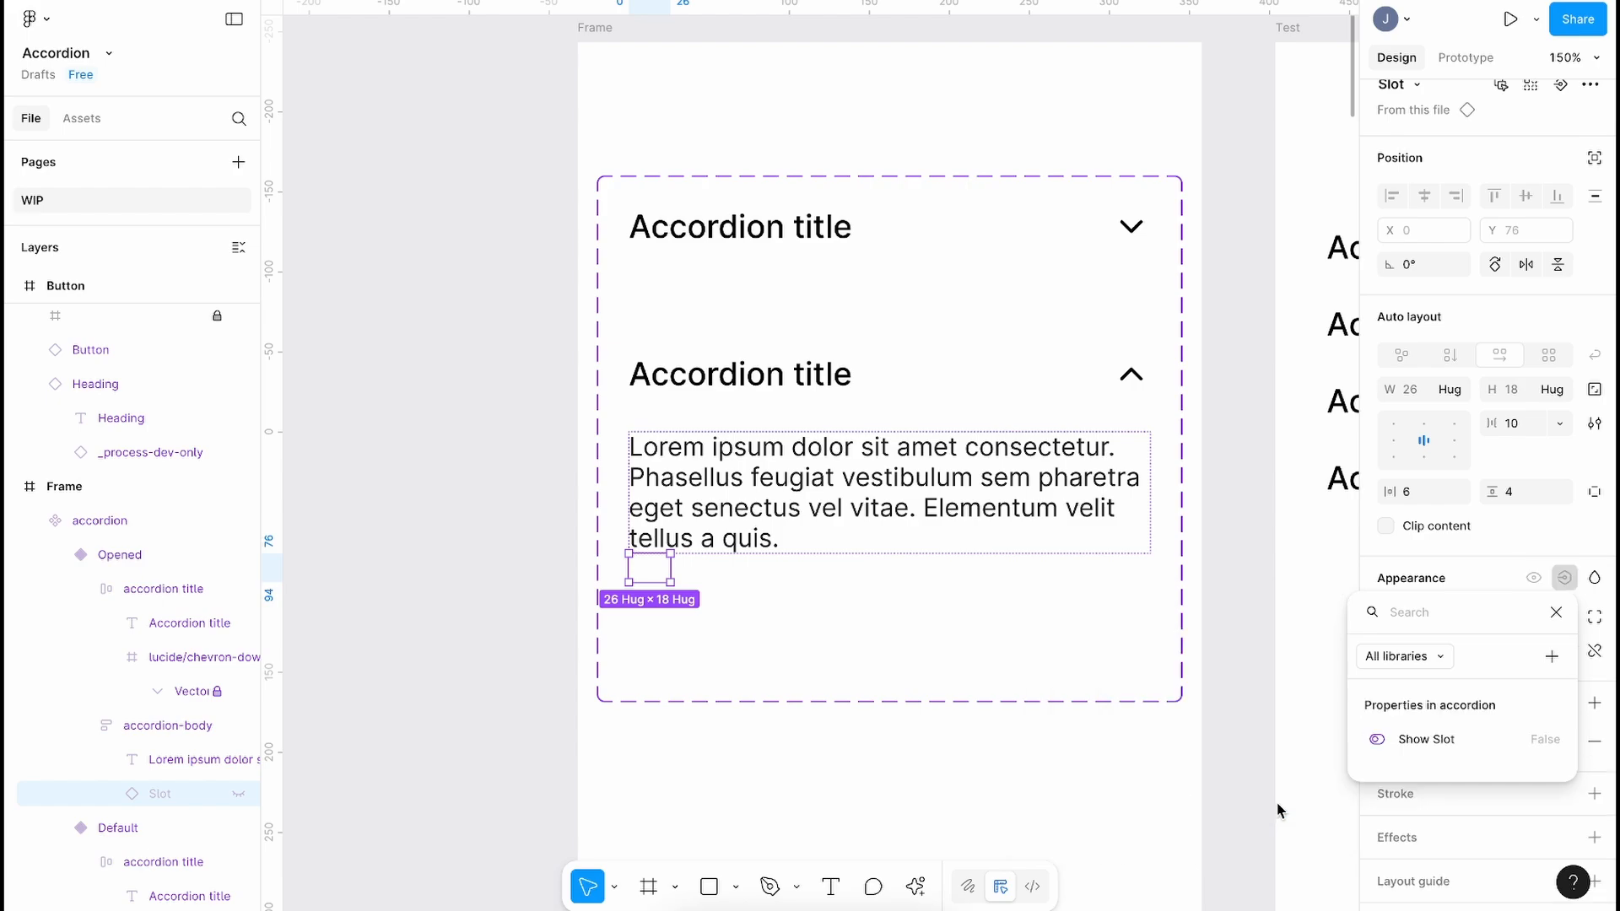
pyautogui.press('Escape')
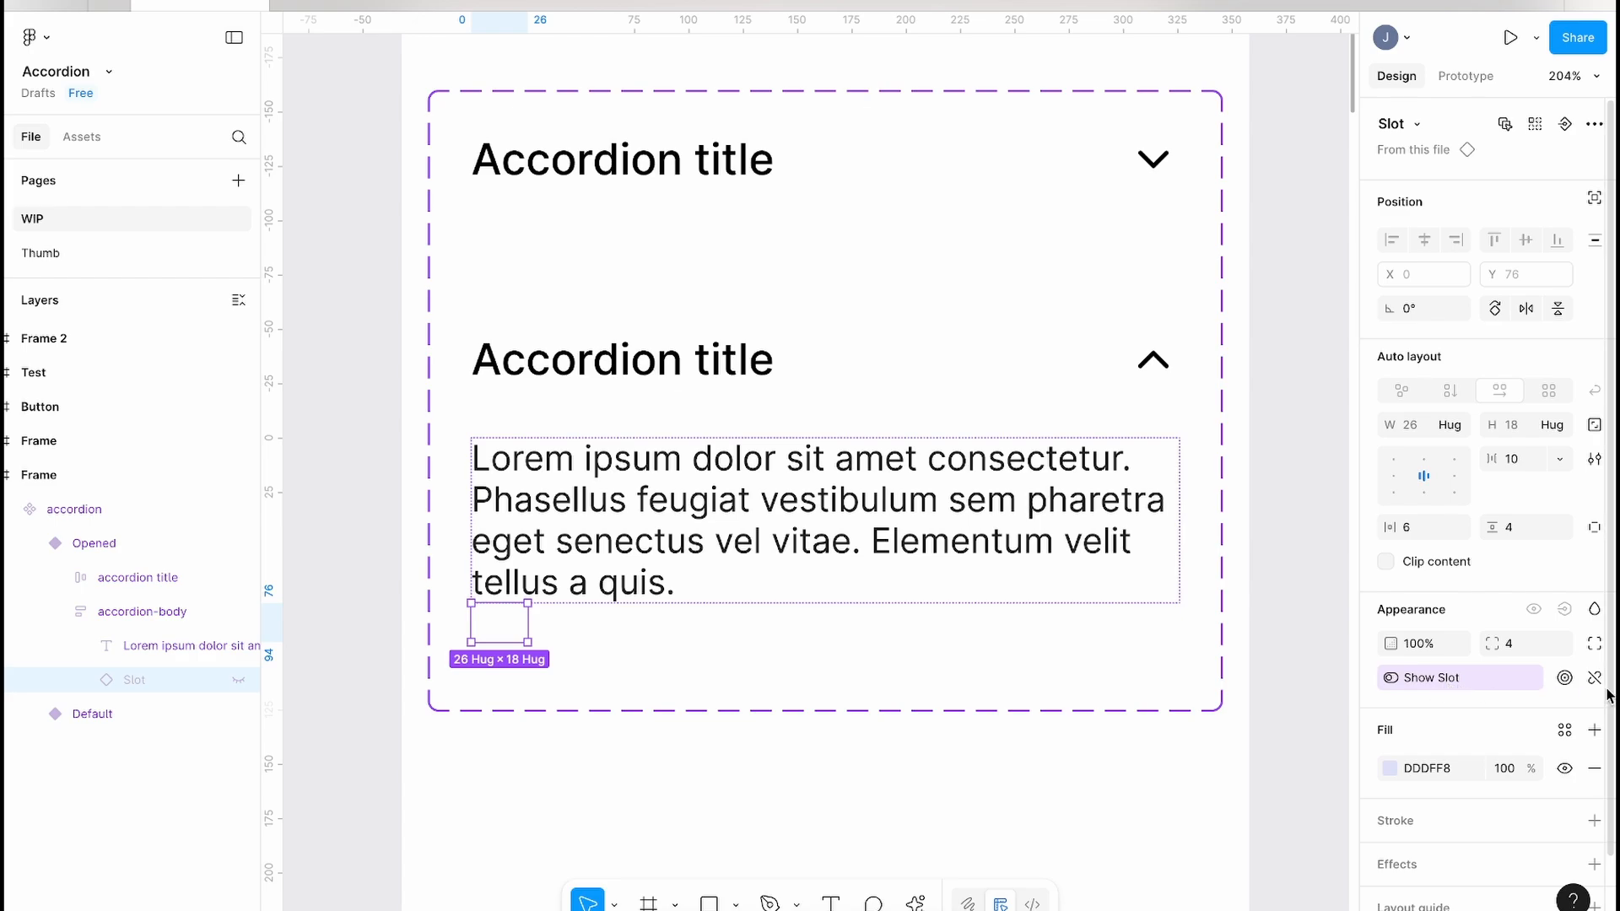
pyautogui.click(1565, 679)
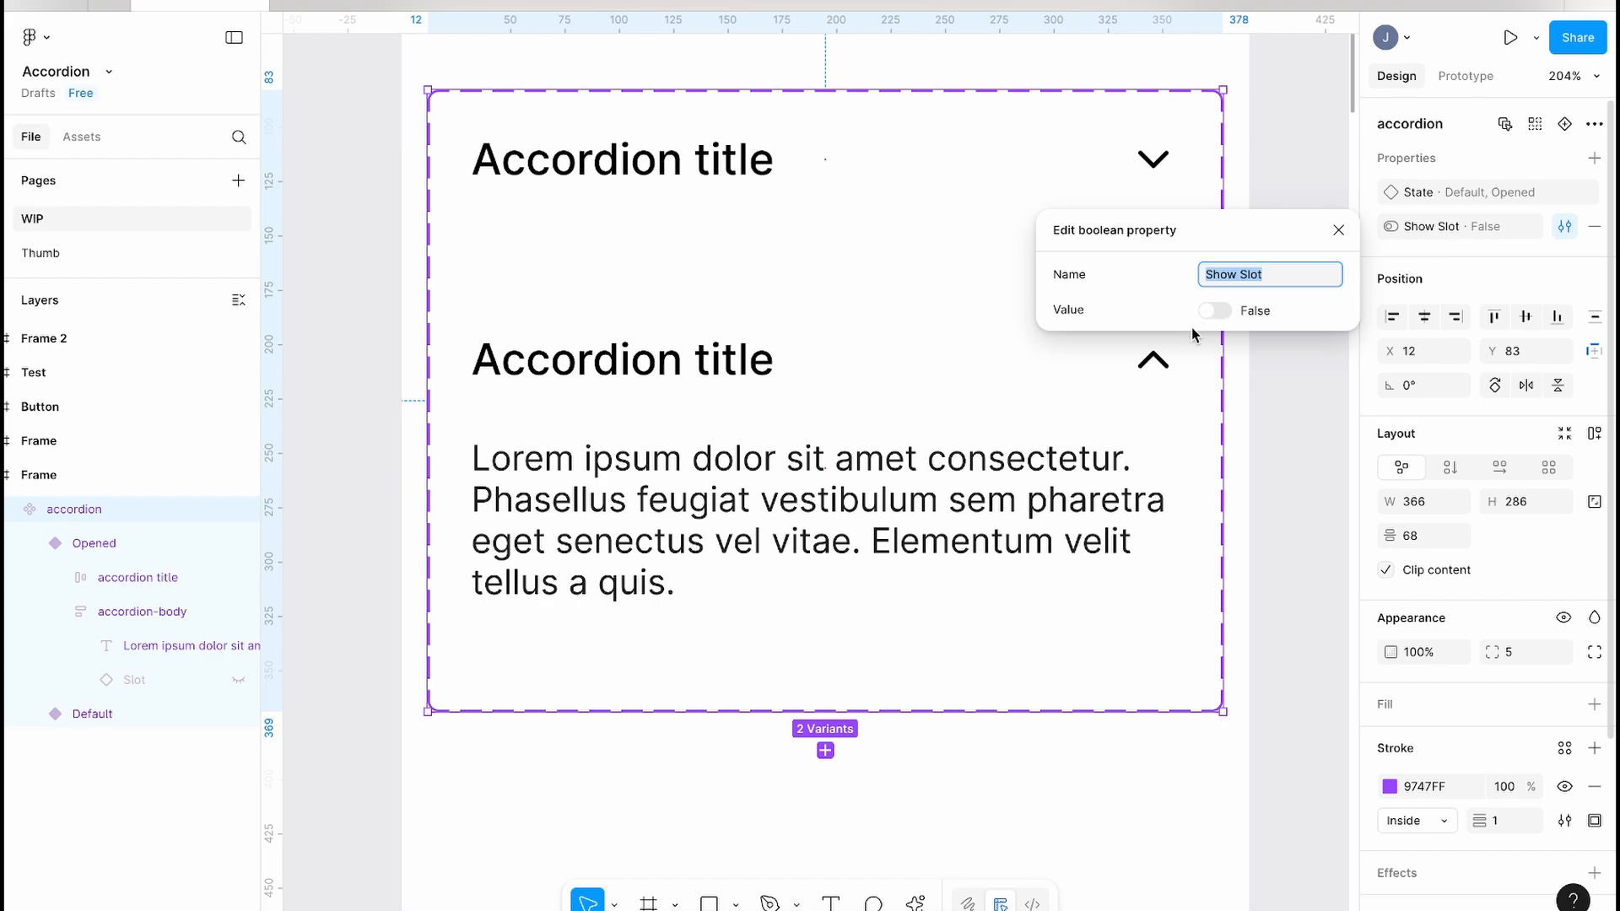
pyautogui.click(654, 586)
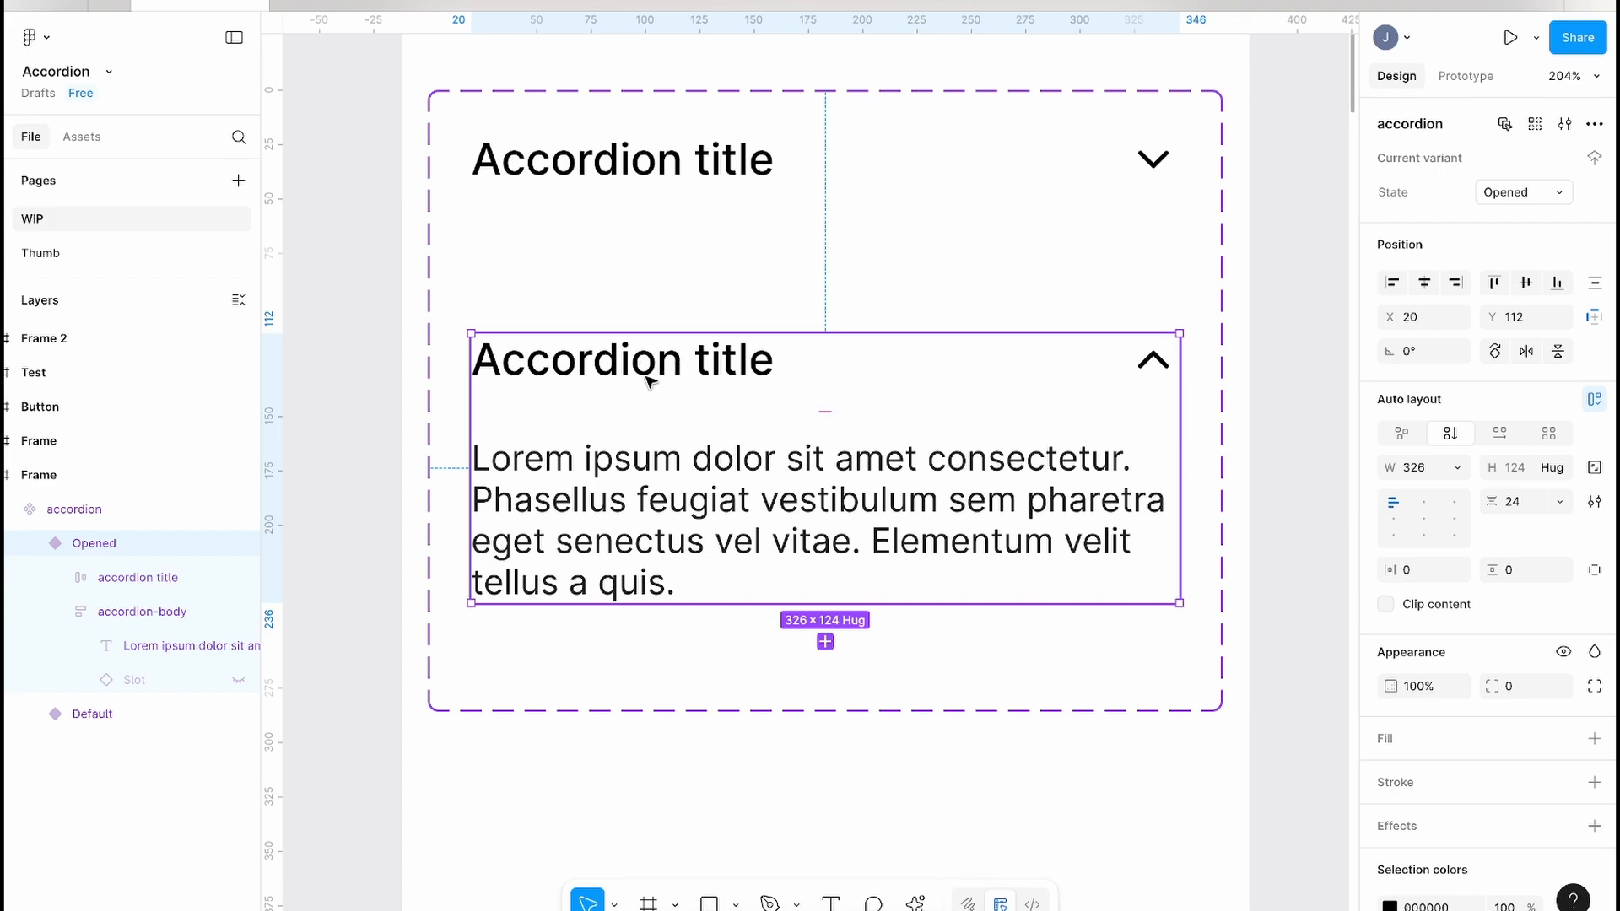
pyautogui.click(690, 157)
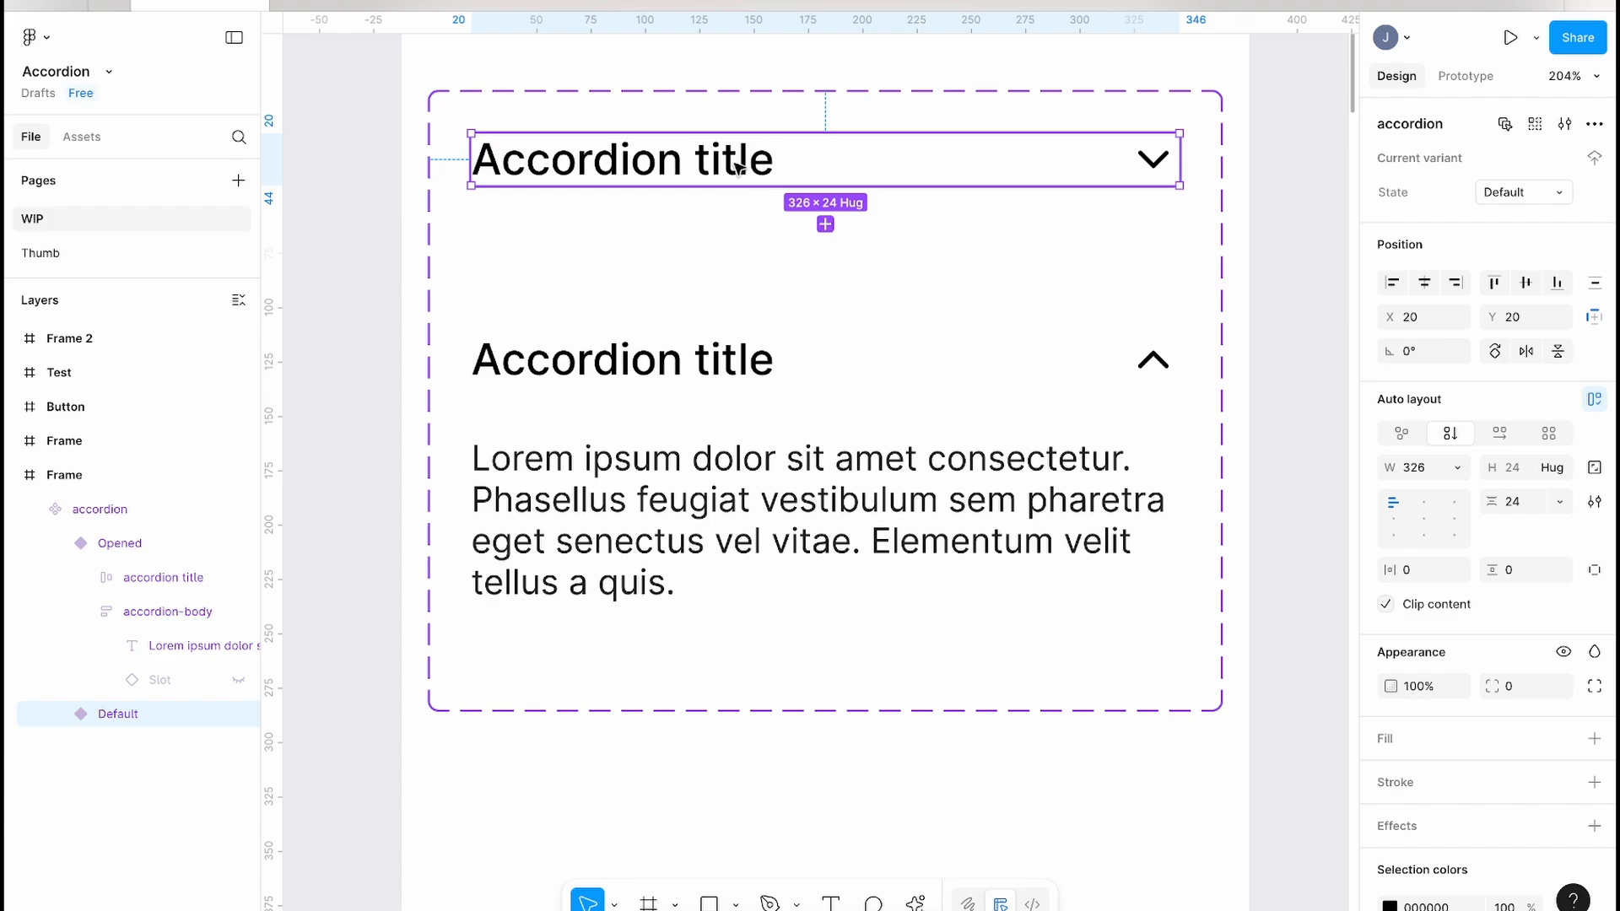
pyautogui.click(638, 432)
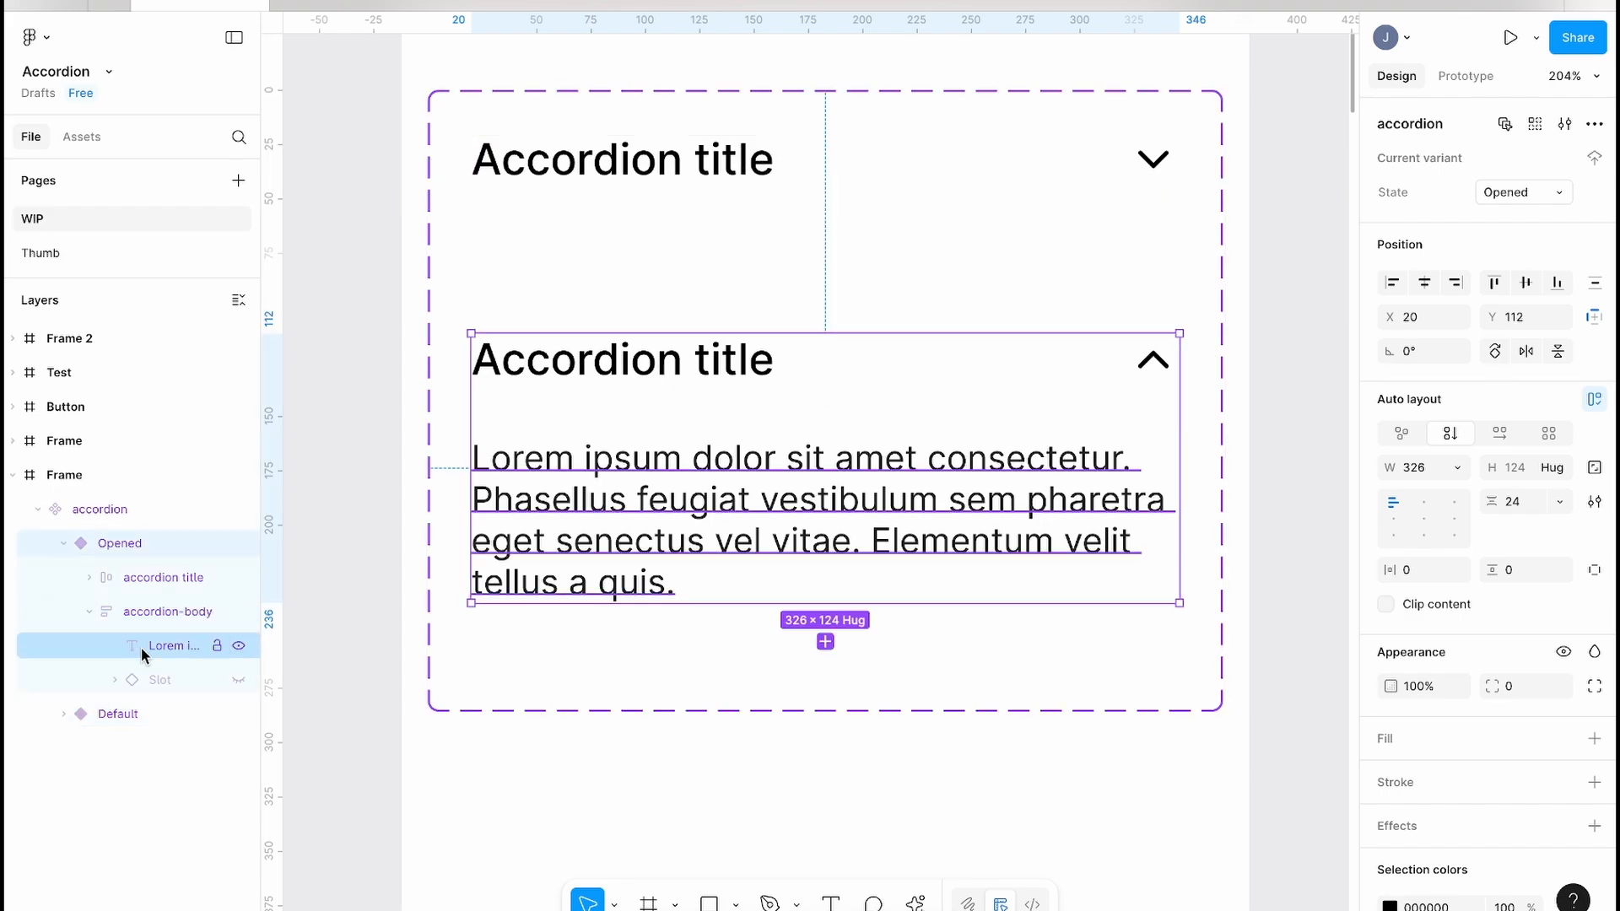
pyautogui.click(157, 682)
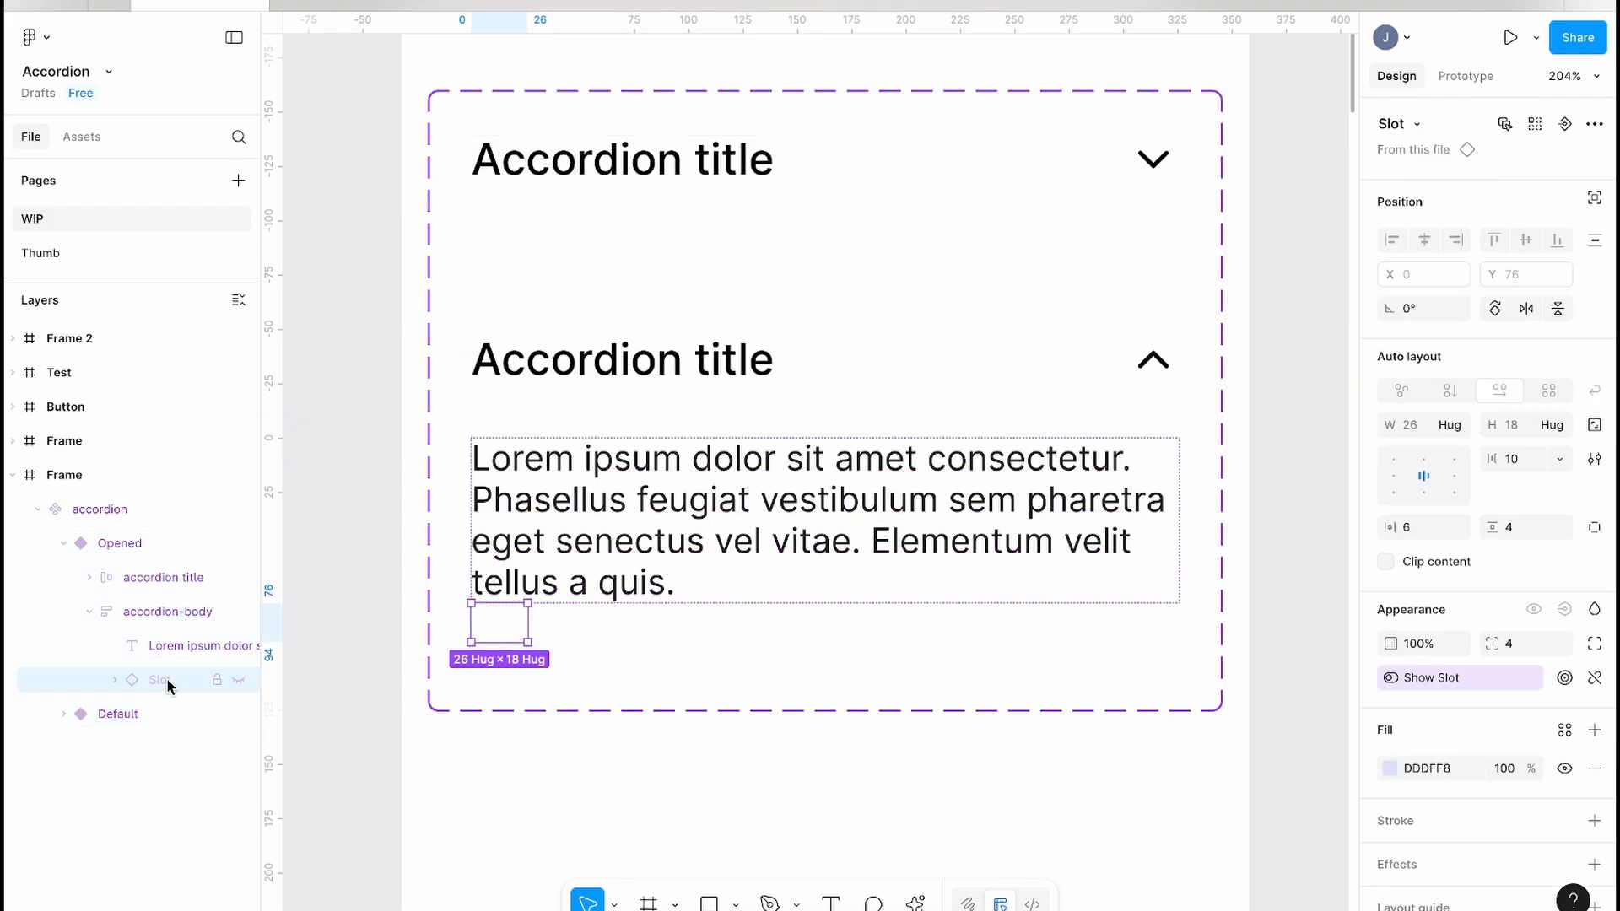
pyautogui.press('super+c')
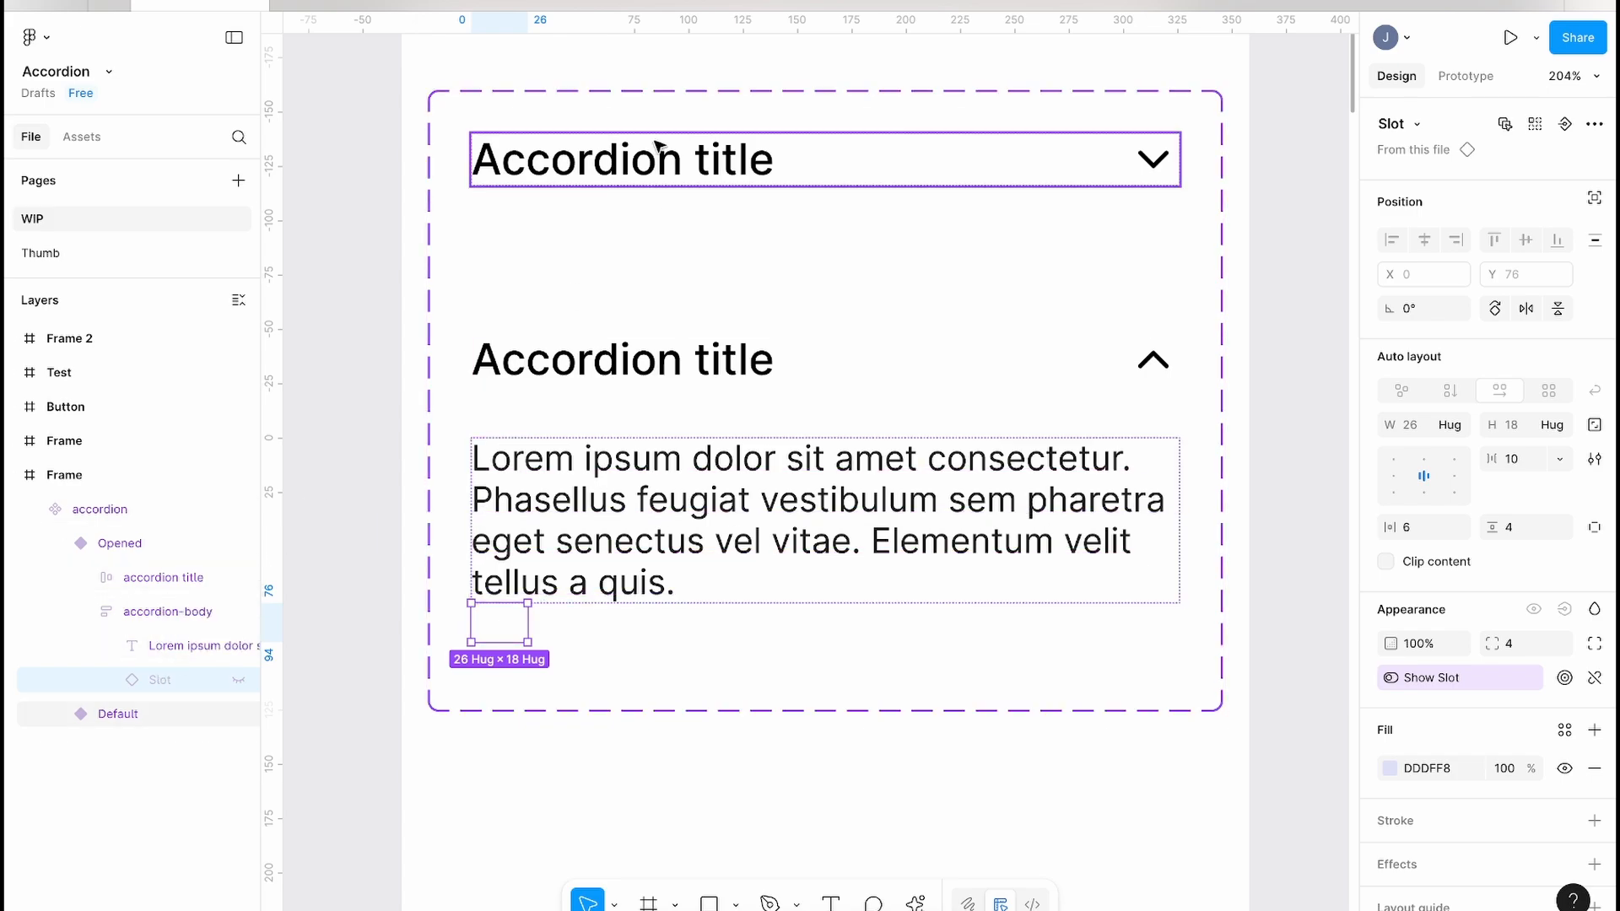
# Step: Paste the Slot into the Default variant's hidden accordion body, then check both variants' Slots
pyautogui.click(647, 173)
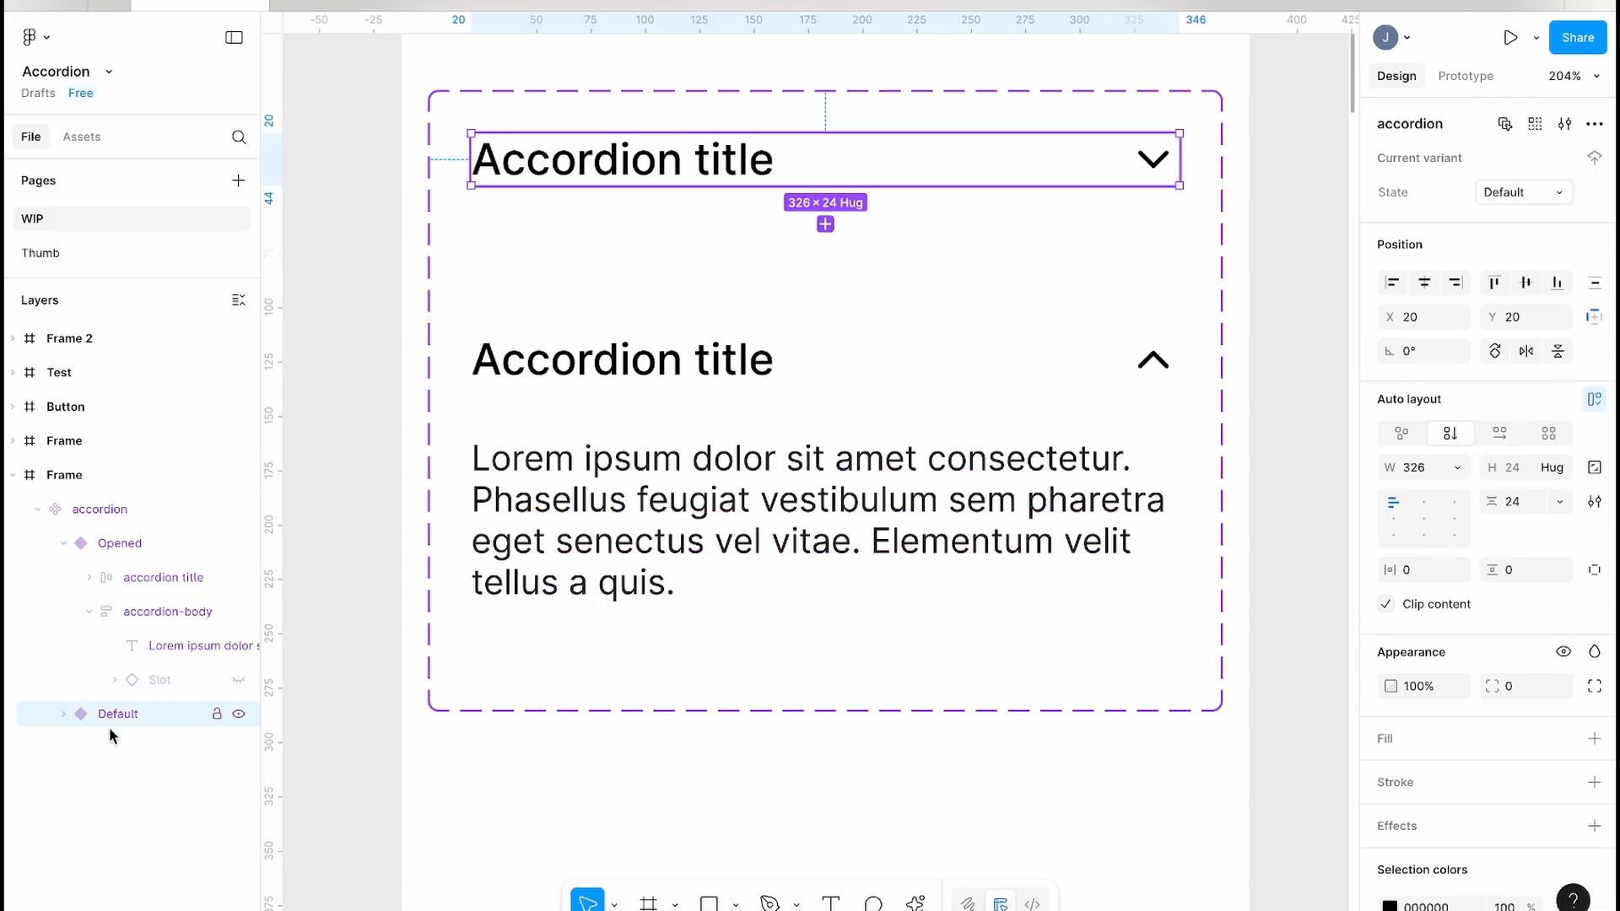
pyautogui.click(64, 713)
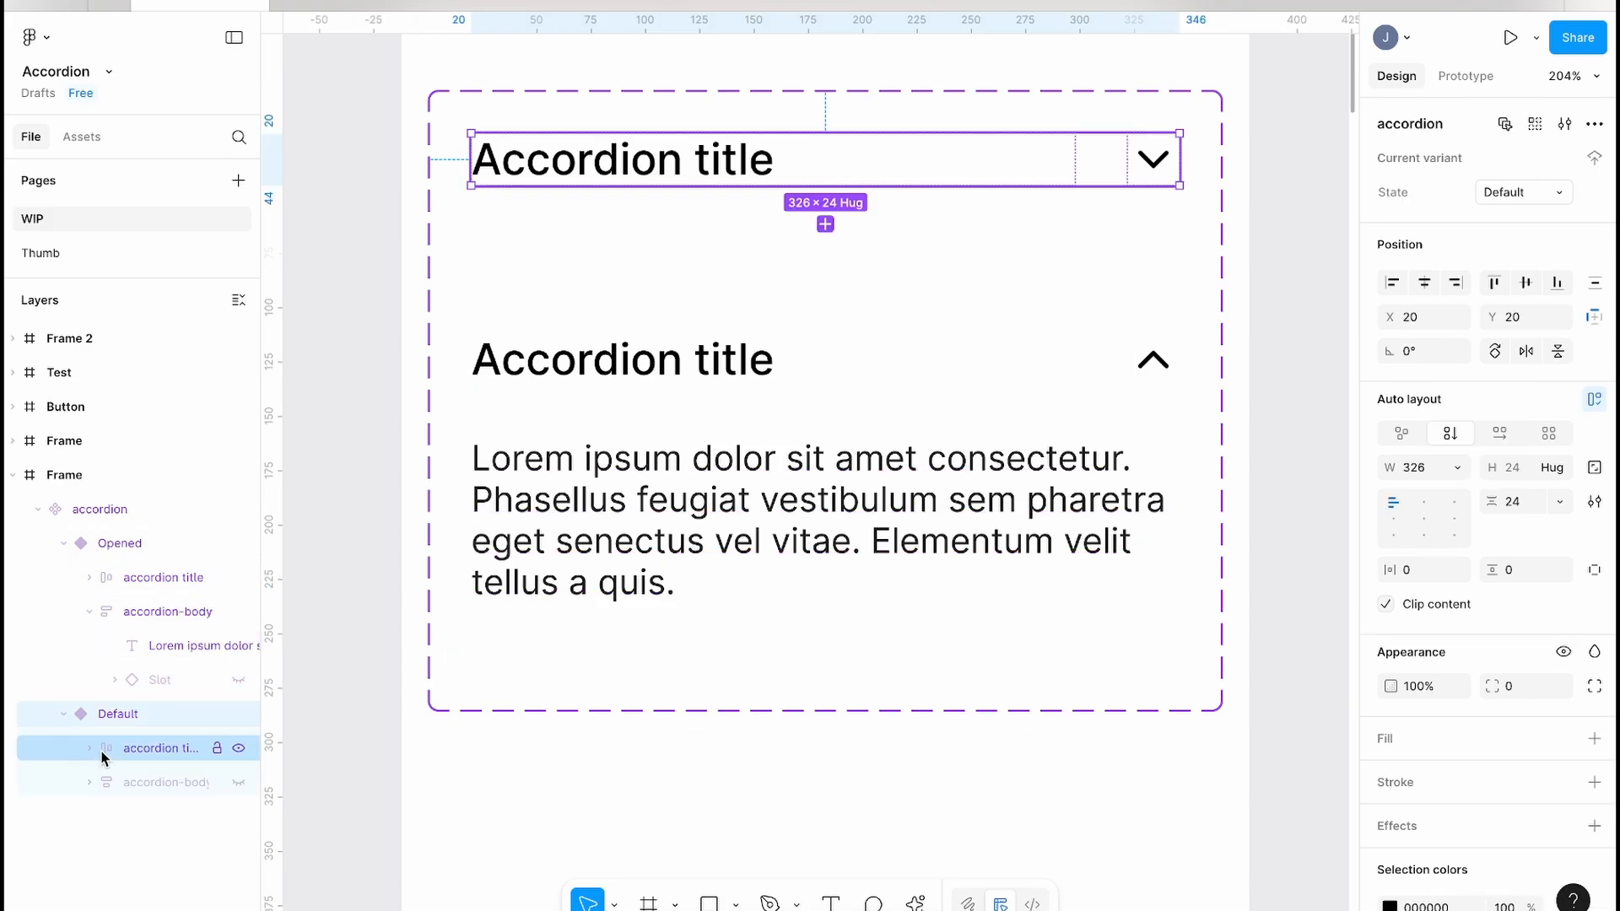
pyautogui.click(169, 785)
pyautogui.press('super+v')
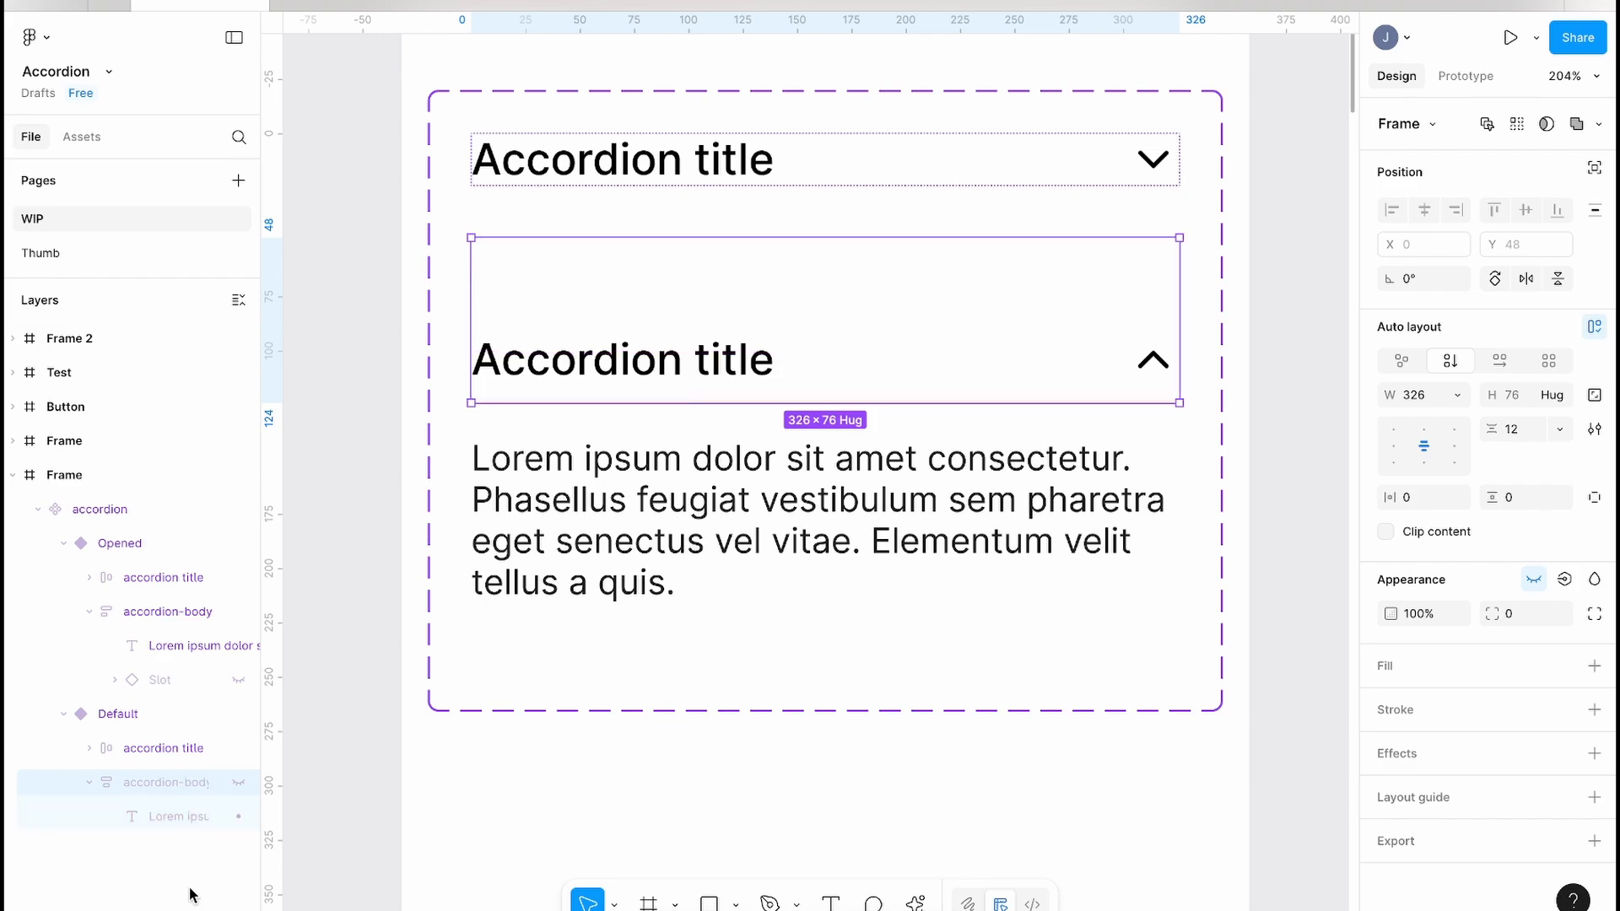
pyautogui.press('super+v')
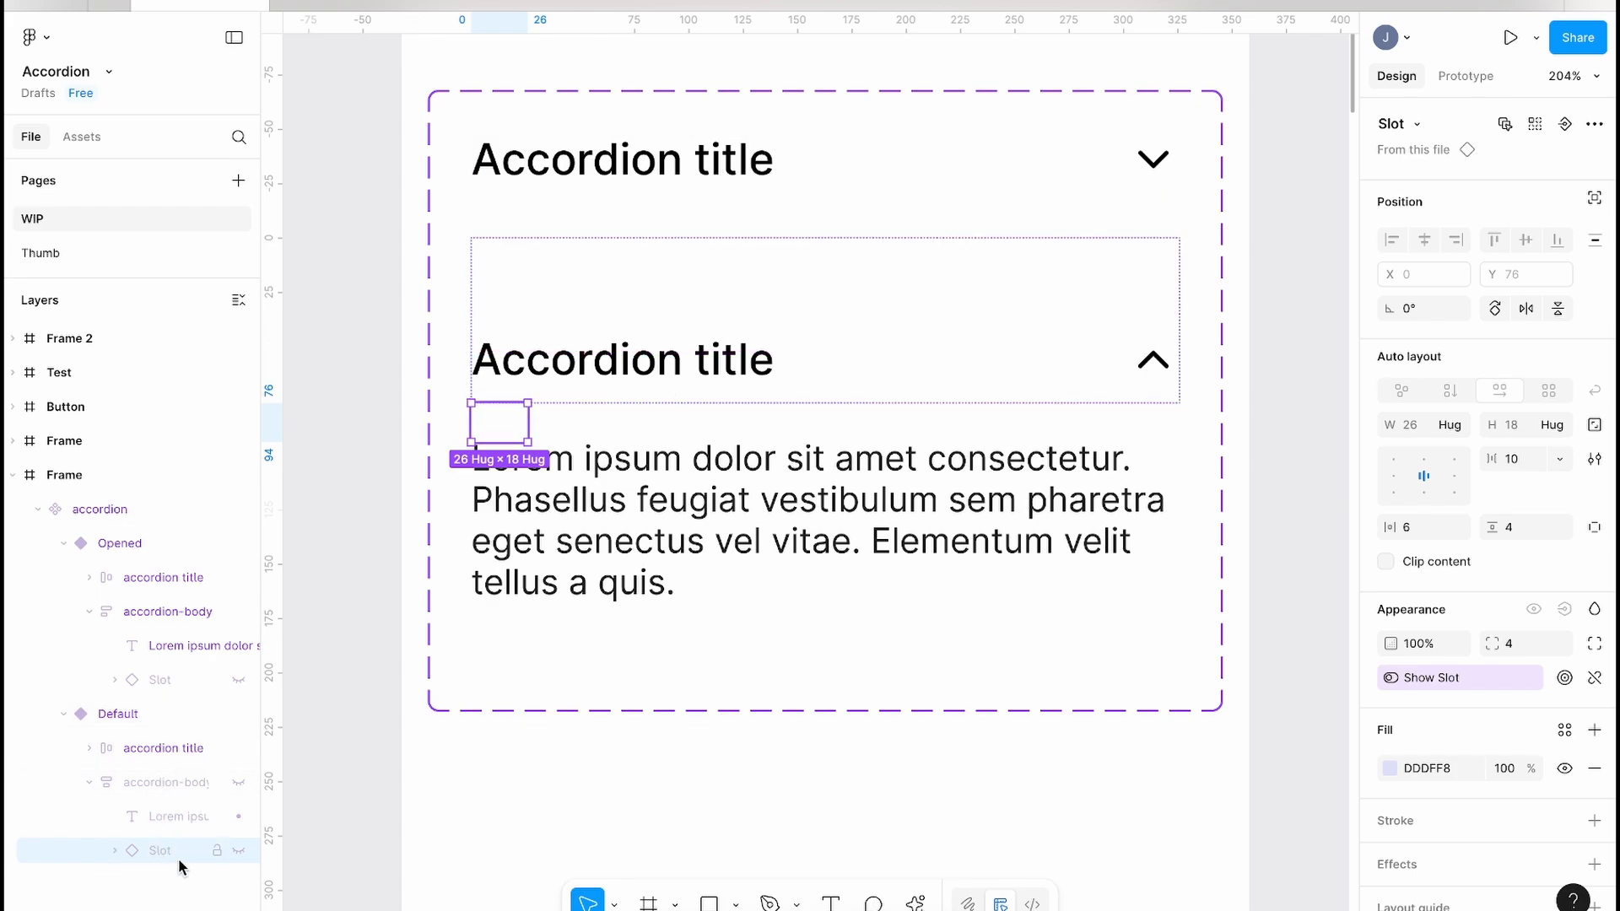
pyautogui.click(566, 182)
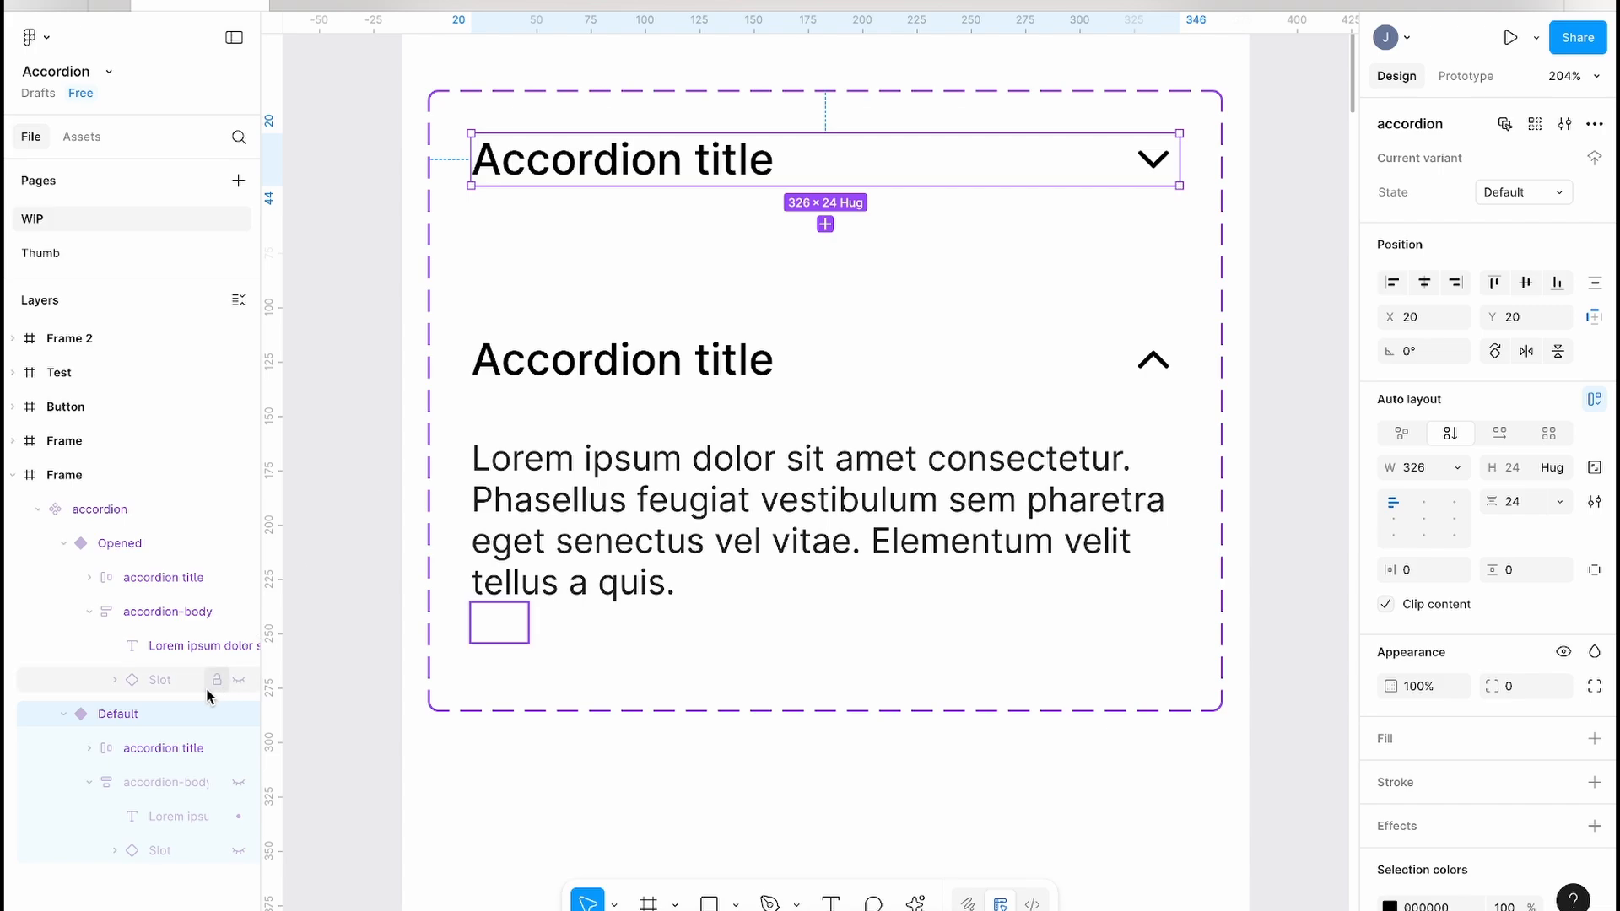
pyautogui.click(157, 680)
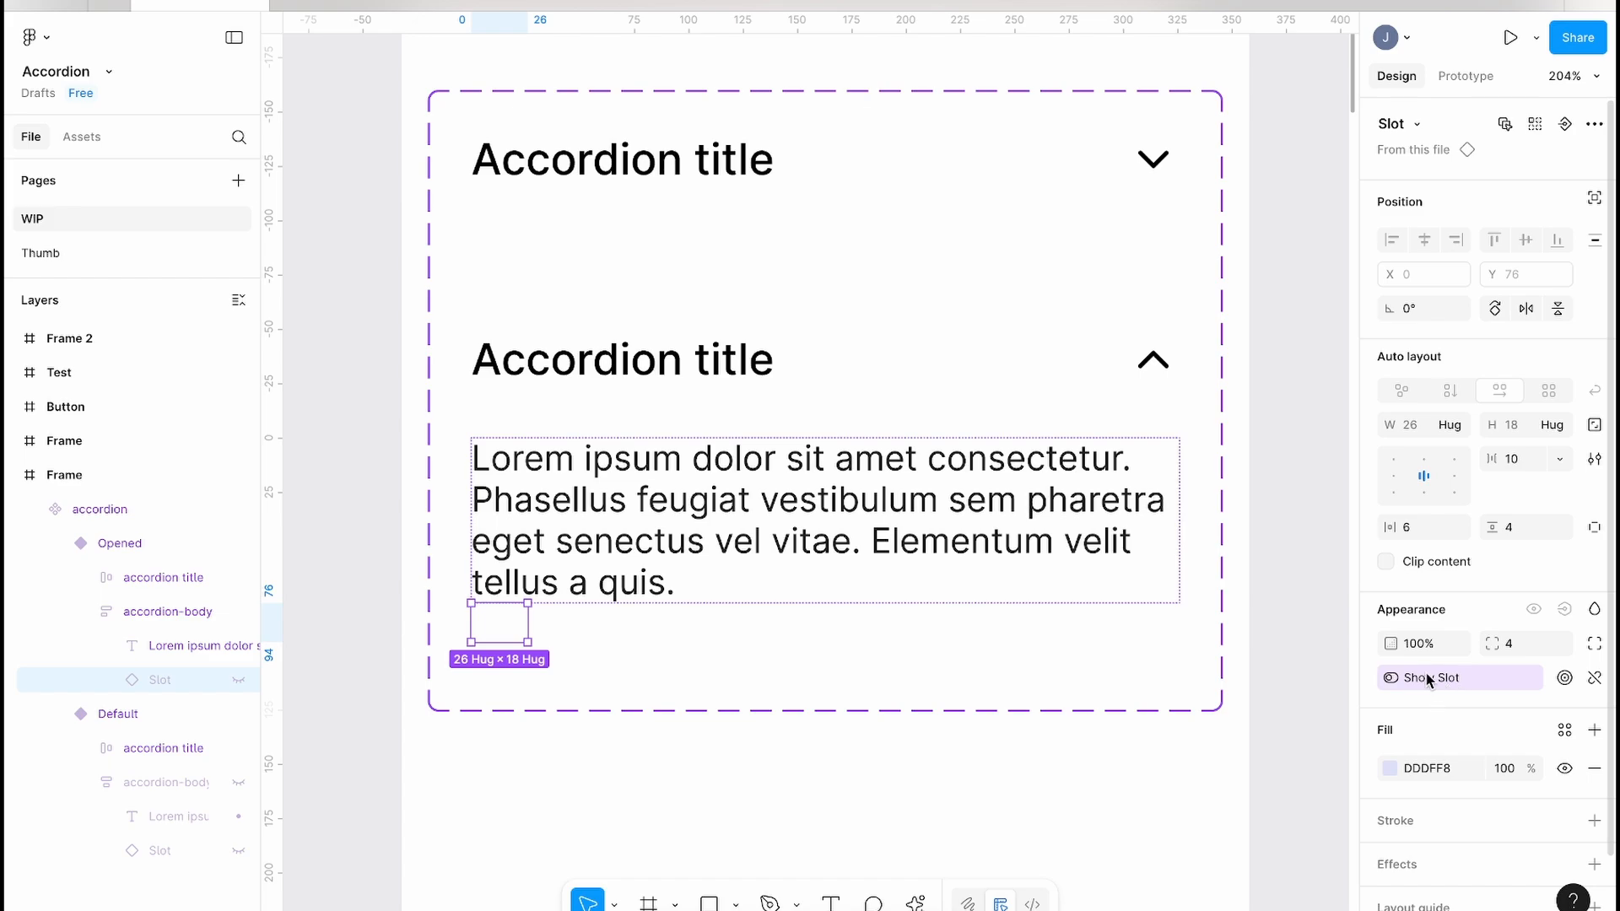
pyautogui.click(160, 849)
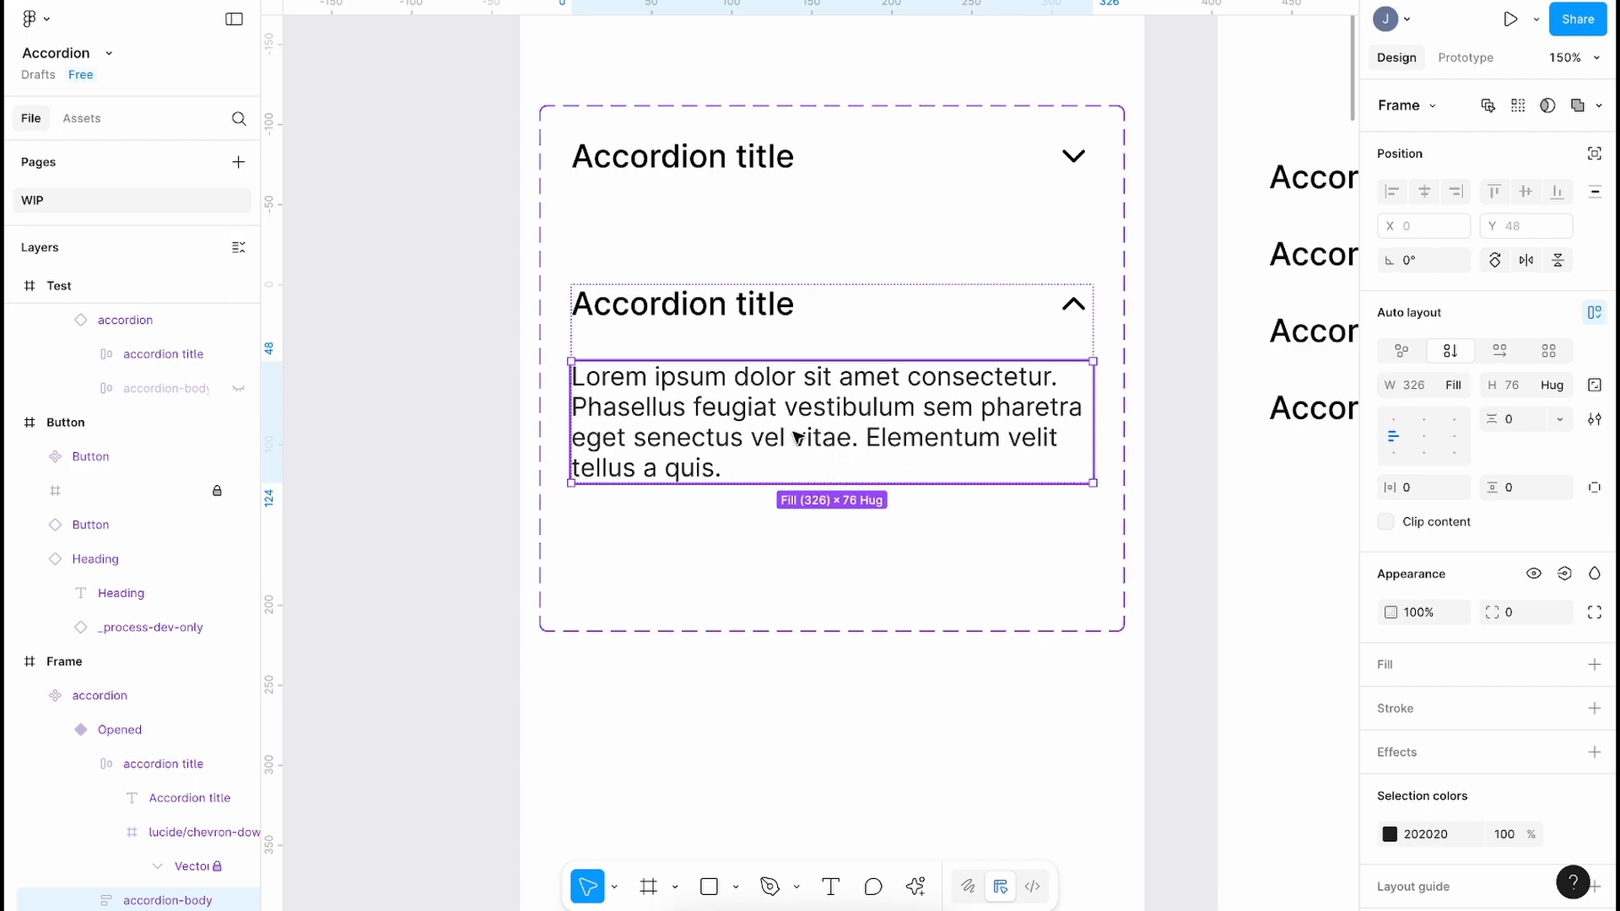
# Step: Set the Opened accordion body's auto layout gap to 12, then deselect
pyautogui.scroll(-3, 163, 823)
pyautogui.click(1516, 419)
pyautogui.write('7')
pyautogui.press('Up')
pyautogui.press('Up')
pyautogui.press('Up')
pyautogui.press('Up')
pyautogui.press('Up')
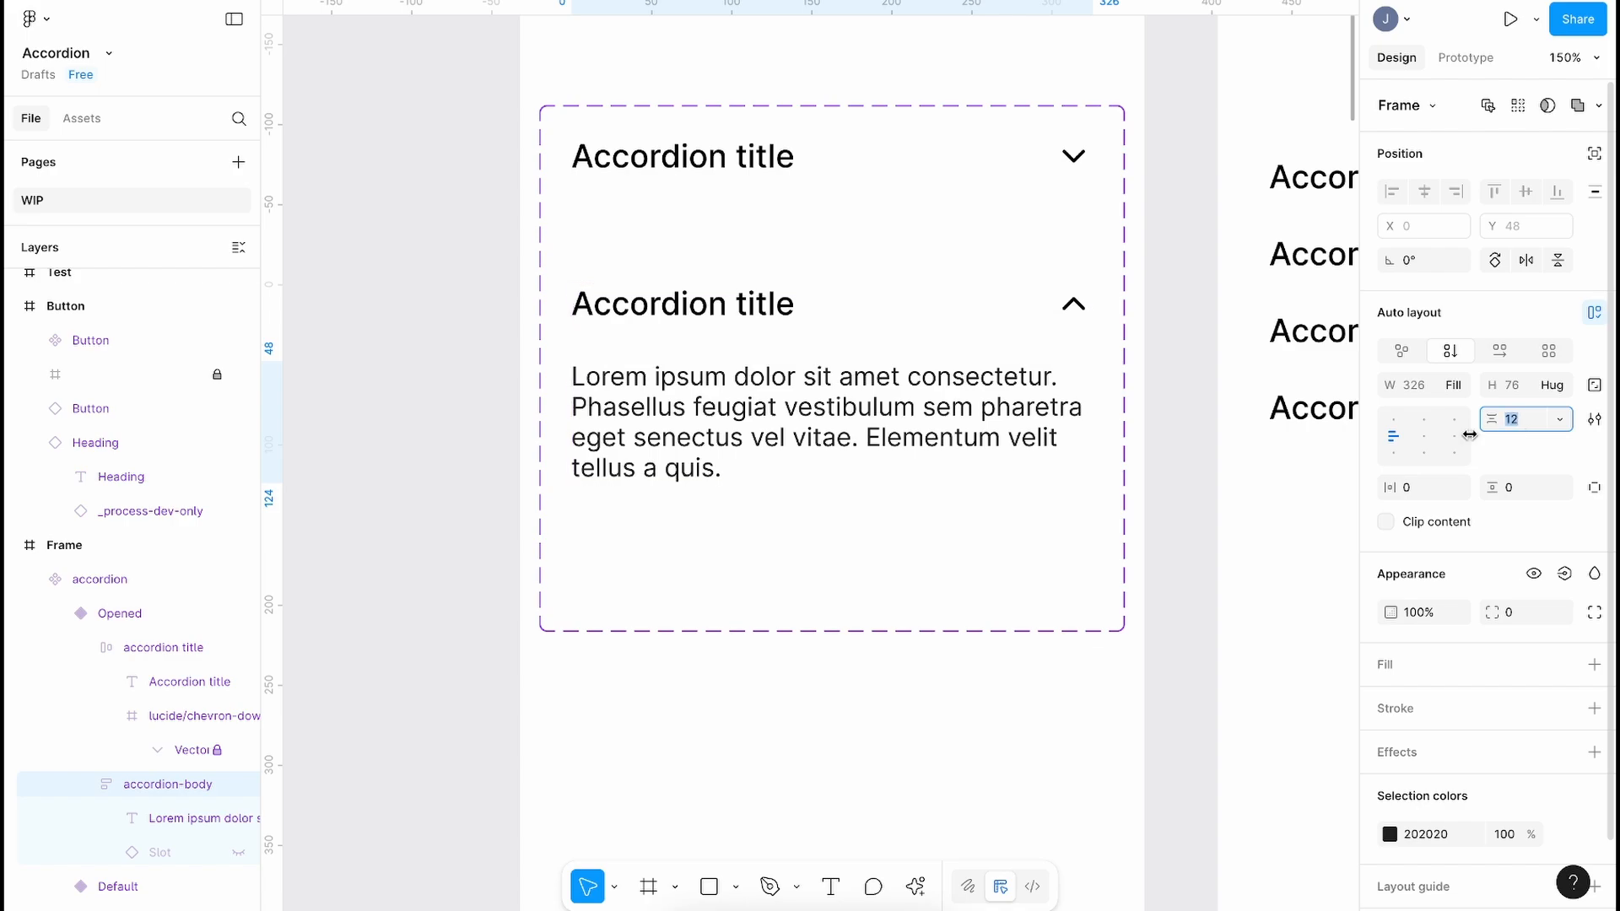
pyautogui.click(424, 462)
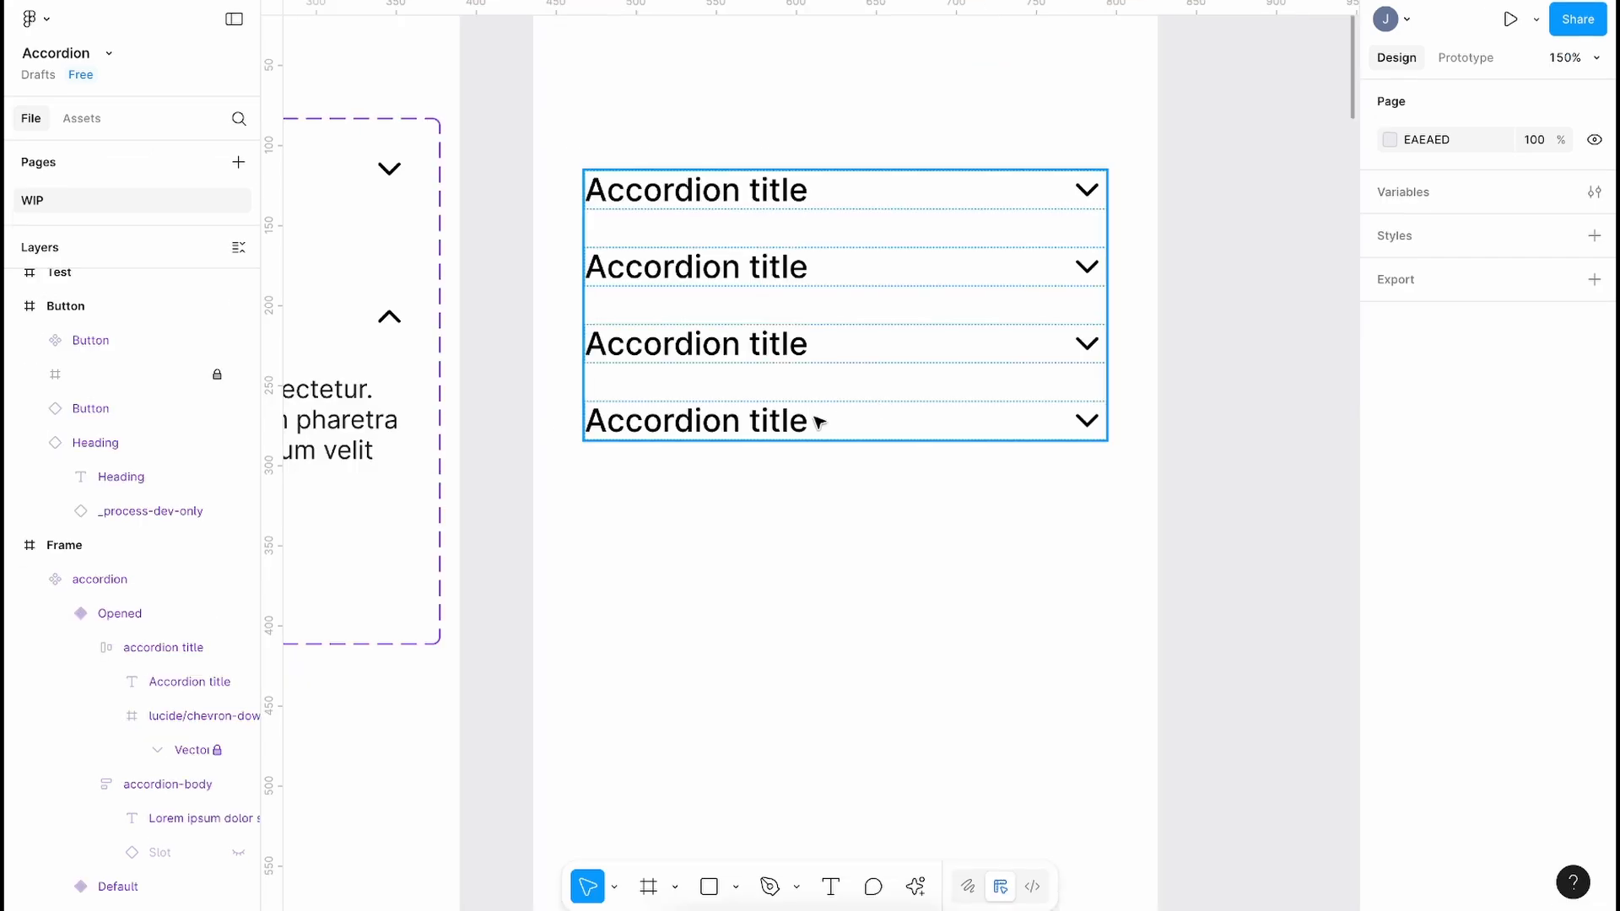
# Step: Switch the Test stack's bottom accordion to the Opened state with Show Slot turned on
pyautogui.click(819, 422)
pyautogui.click(1531, 166)
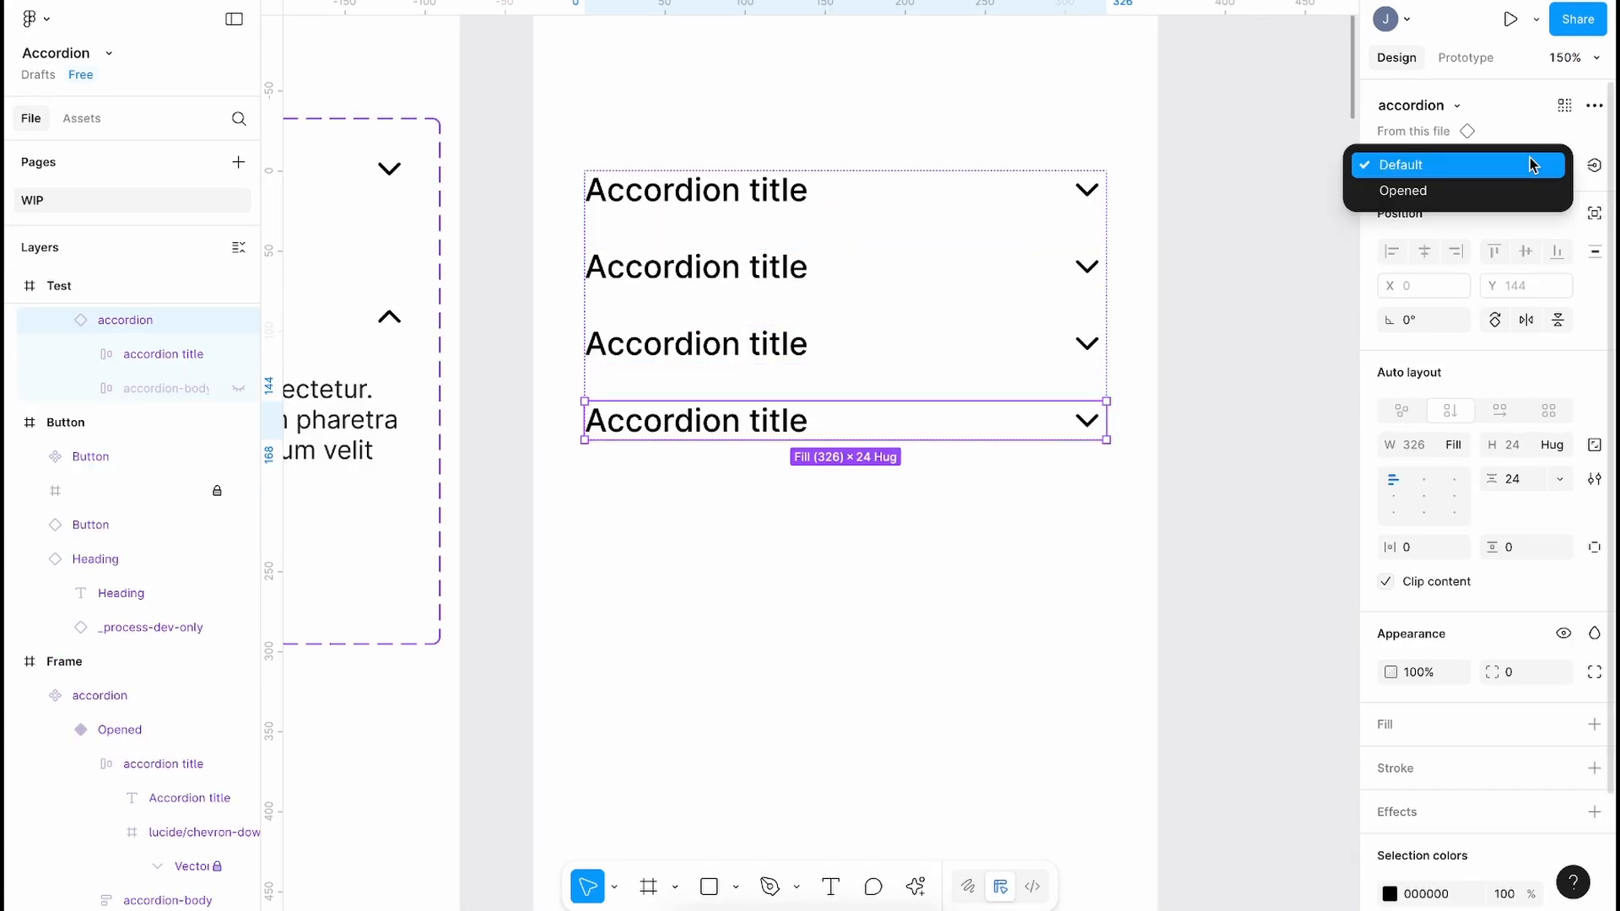
pyautogui.click(1494, 192)
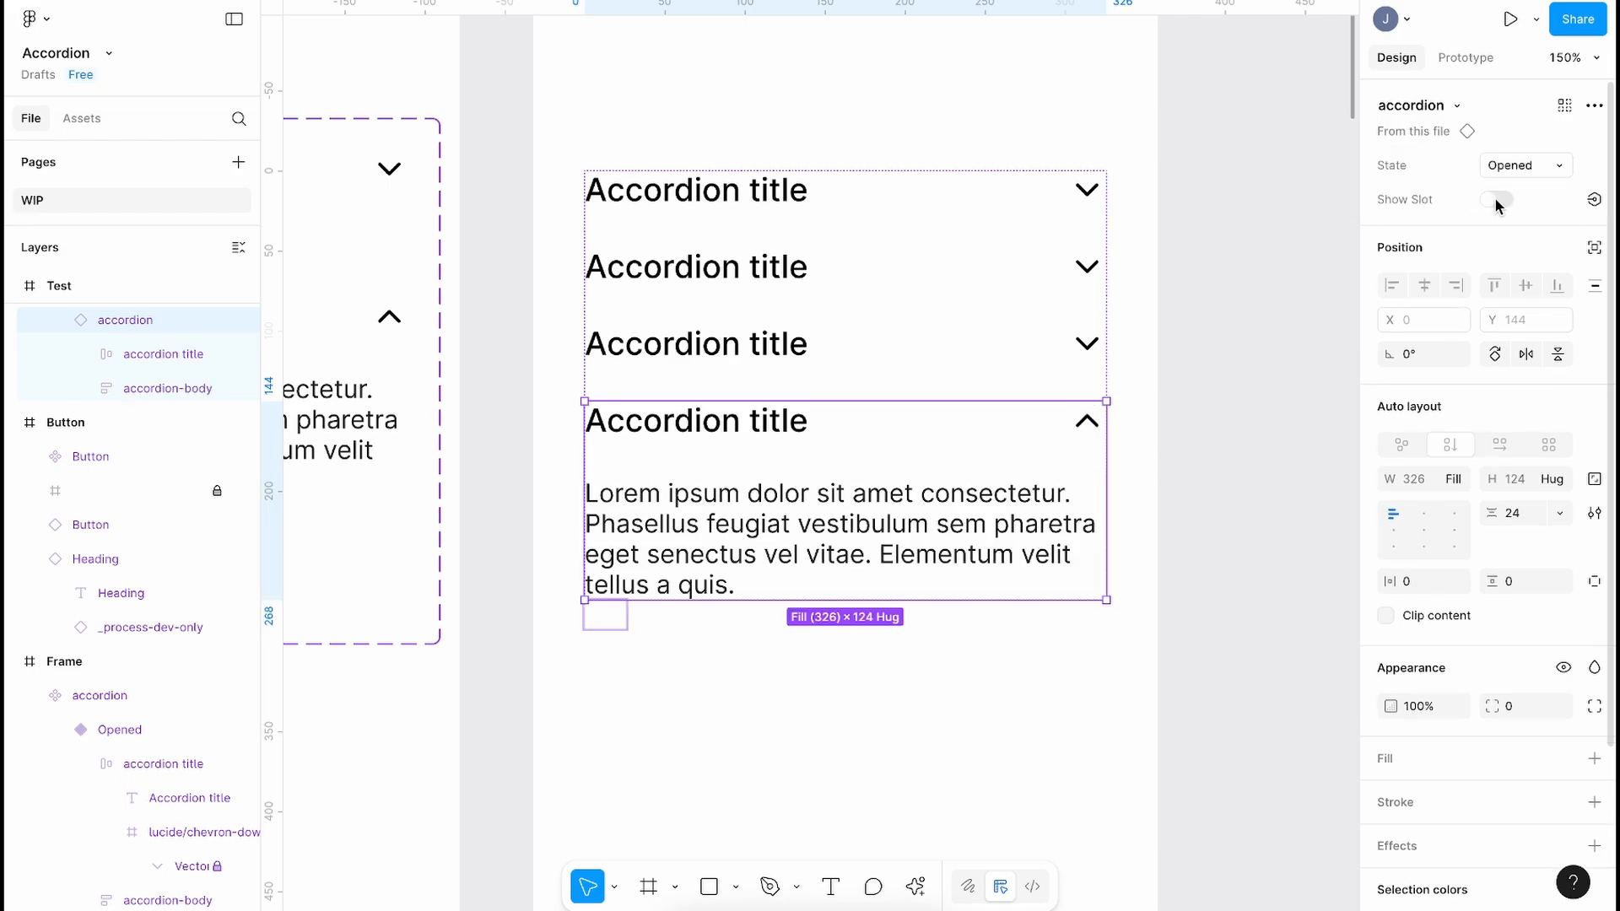
pyautogui.click(1492, 202)
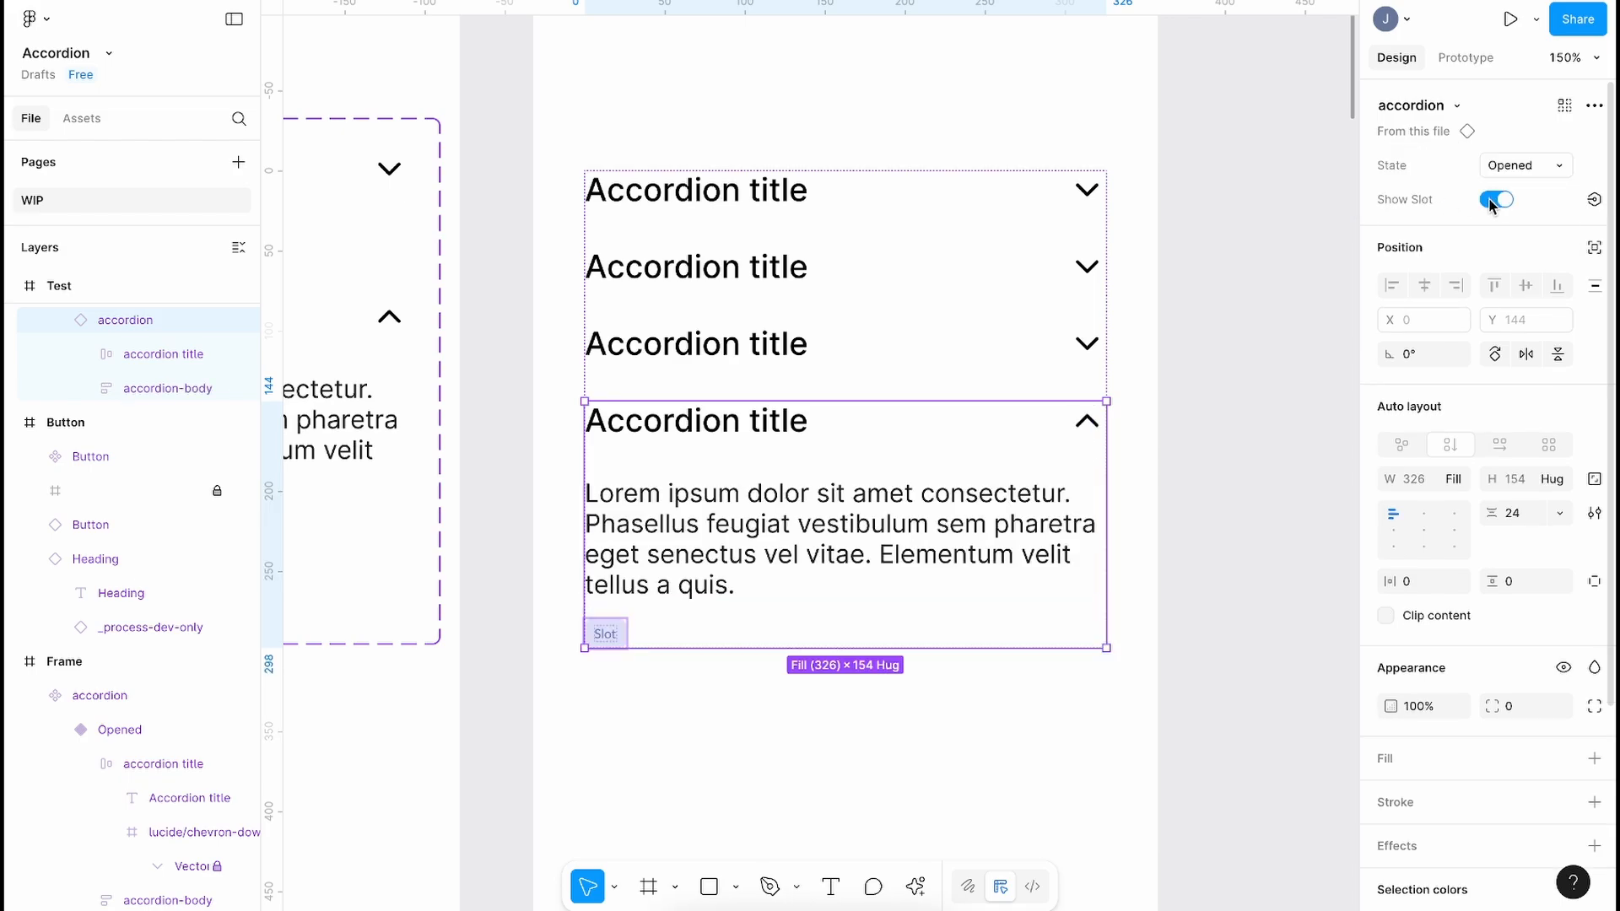
pyautogui.click(1492, 206)
pyautogui.click(1491, 206)
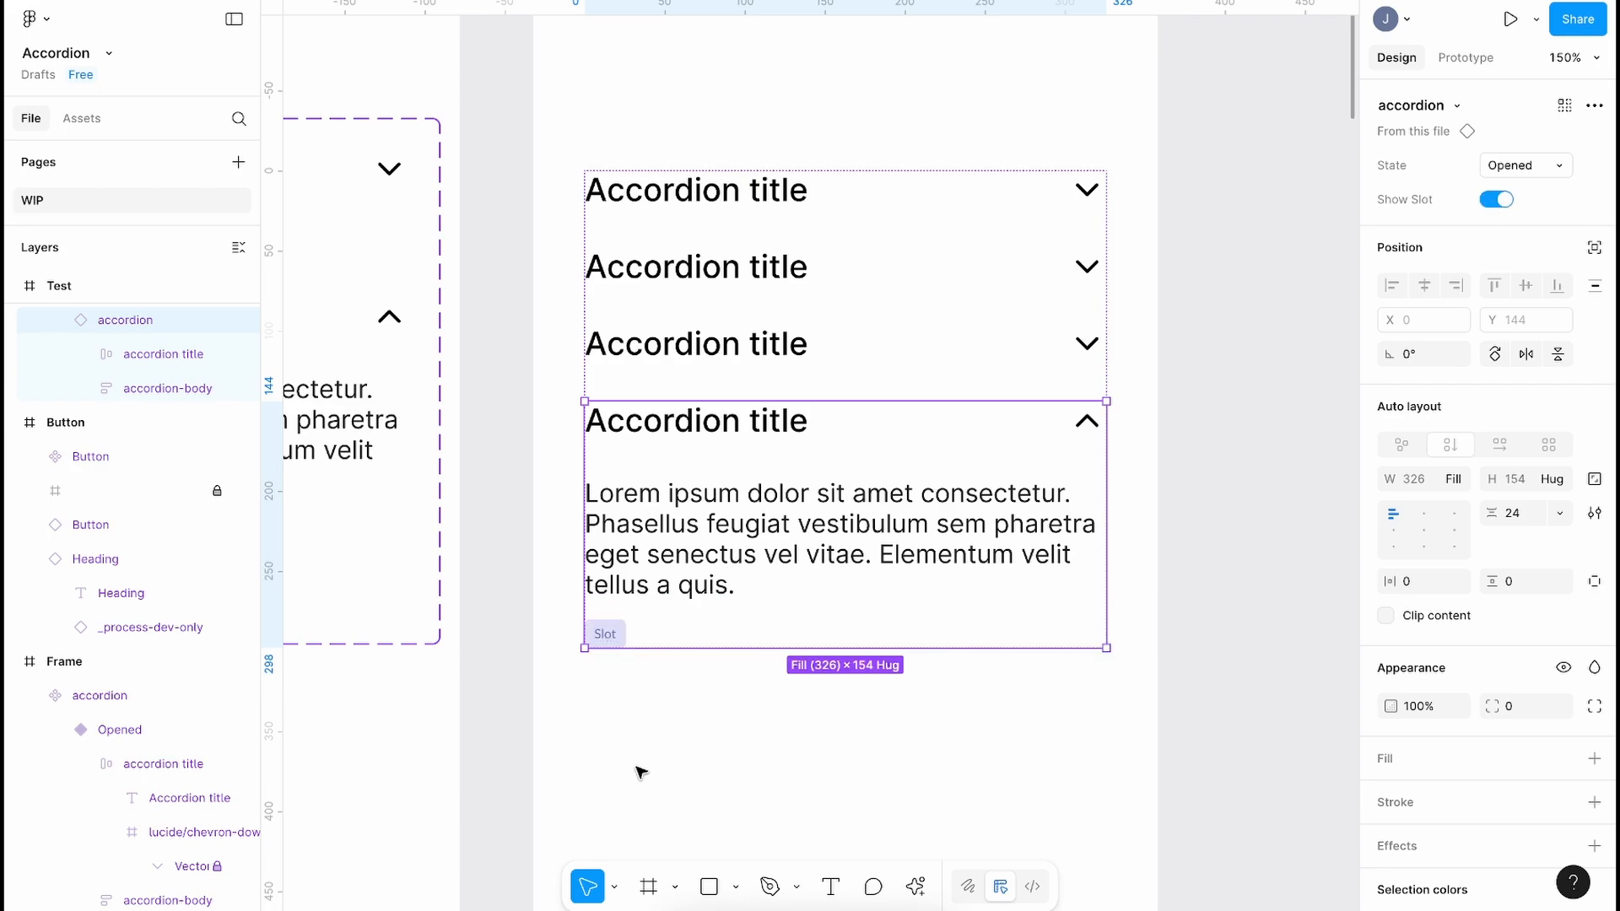
# Step: Select the Slot placeholder inside that accordion's body
pyautogui.scroll(-2, 637, 772)
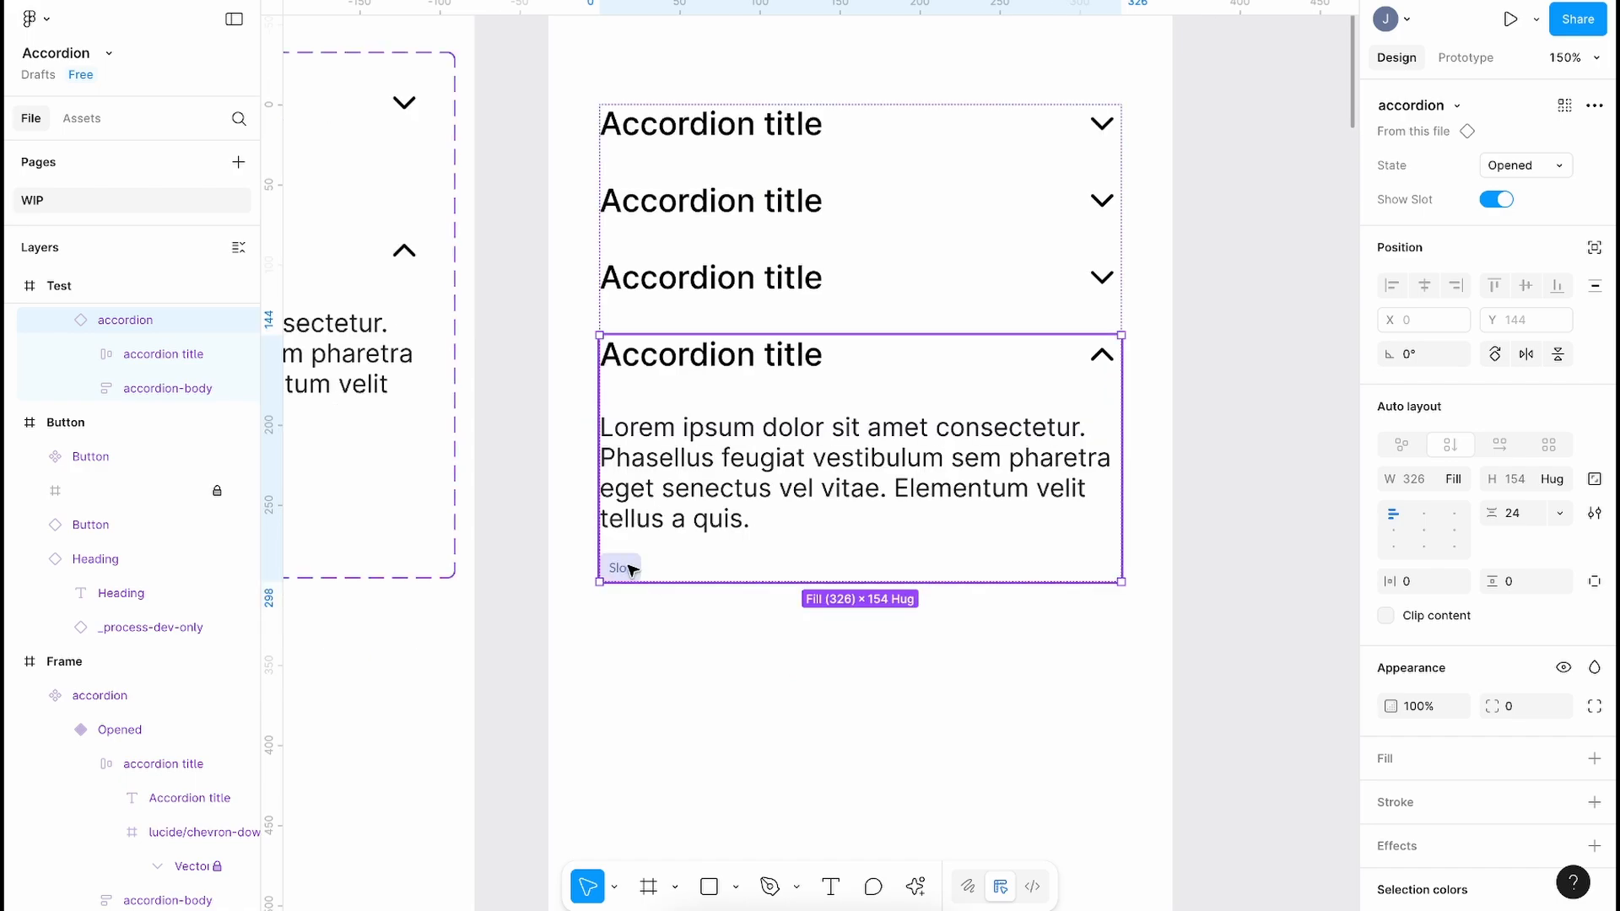
pyautogui.click(631, 571)
pyautogui.doubleClick(631, 571)
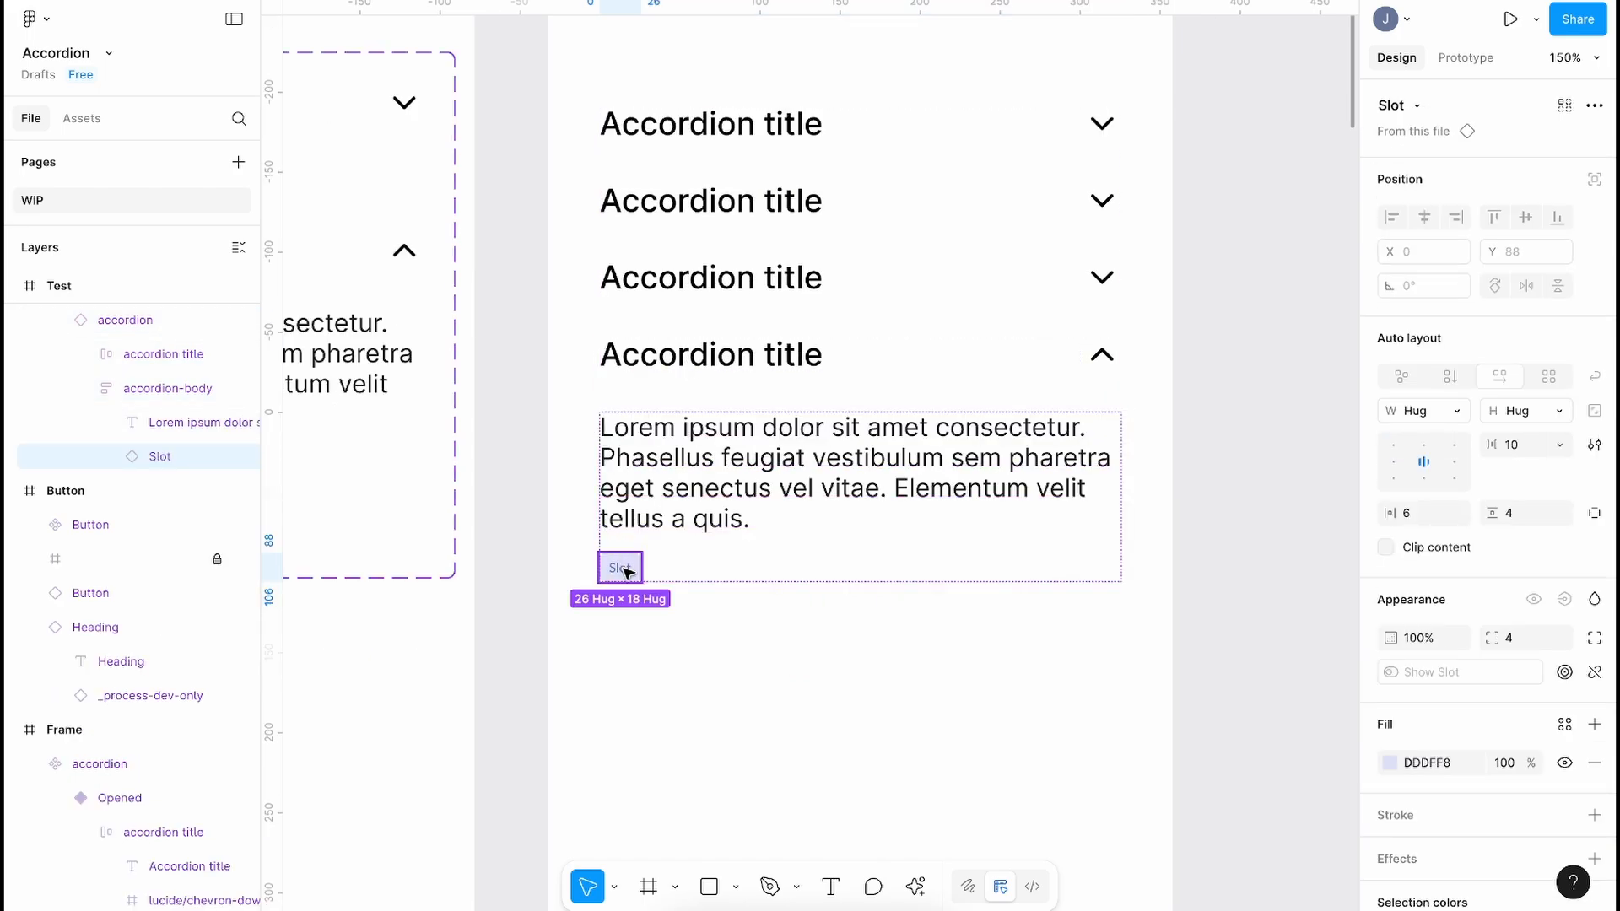
# Step: Swap the Slot for a Button > Button instance and jump to its main component
pyautogui.click(1416, 108)
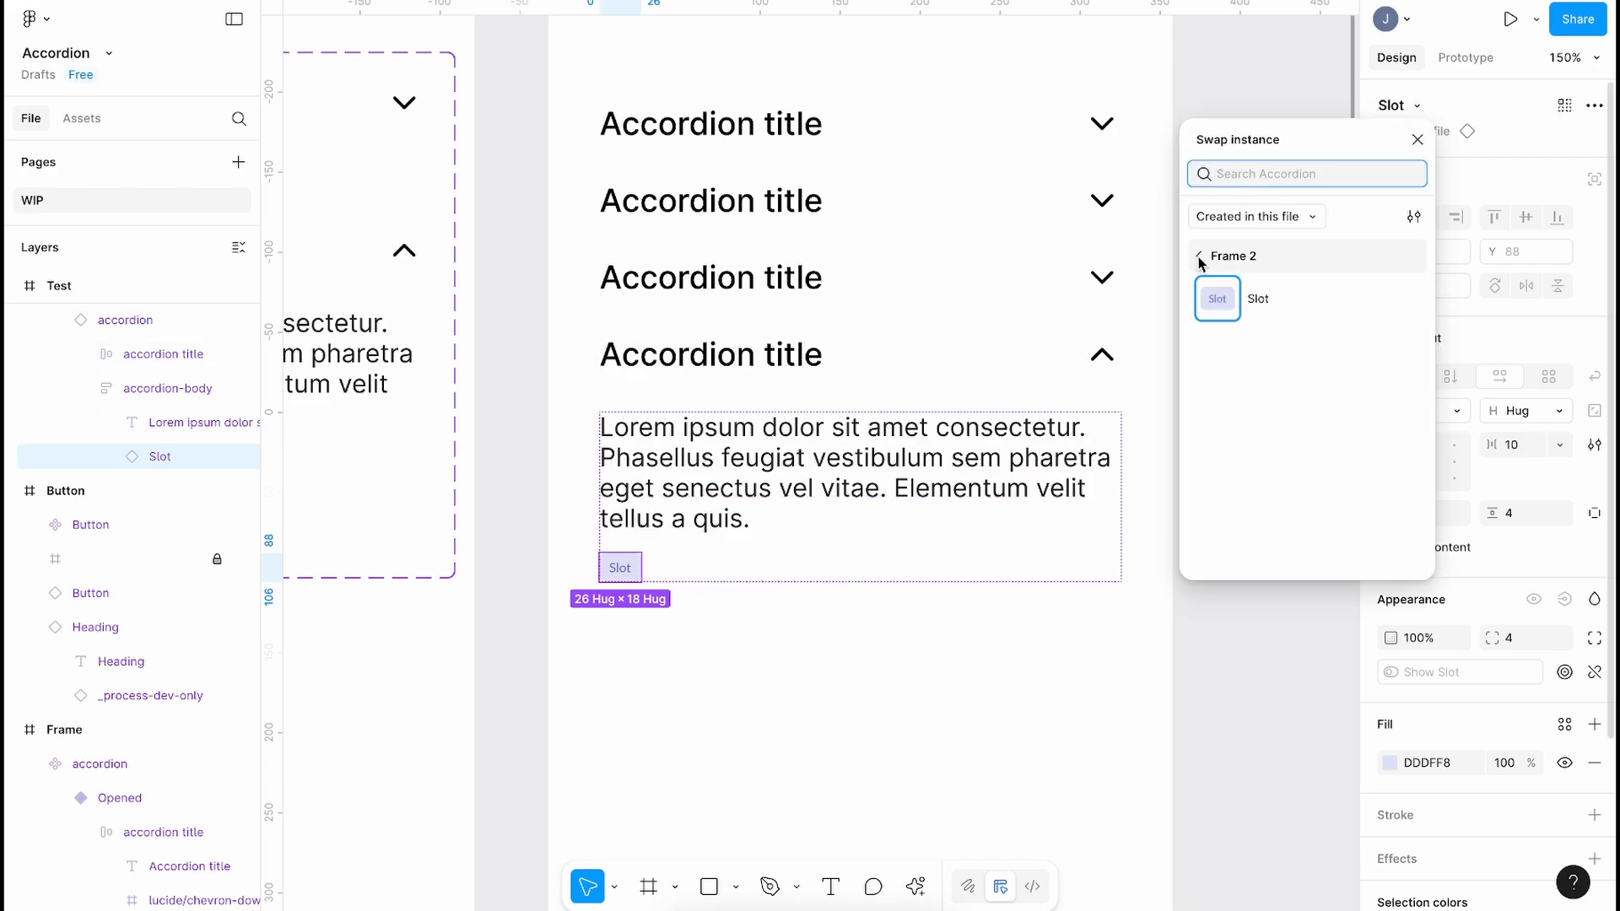
pyautogui.click(1202, 258)
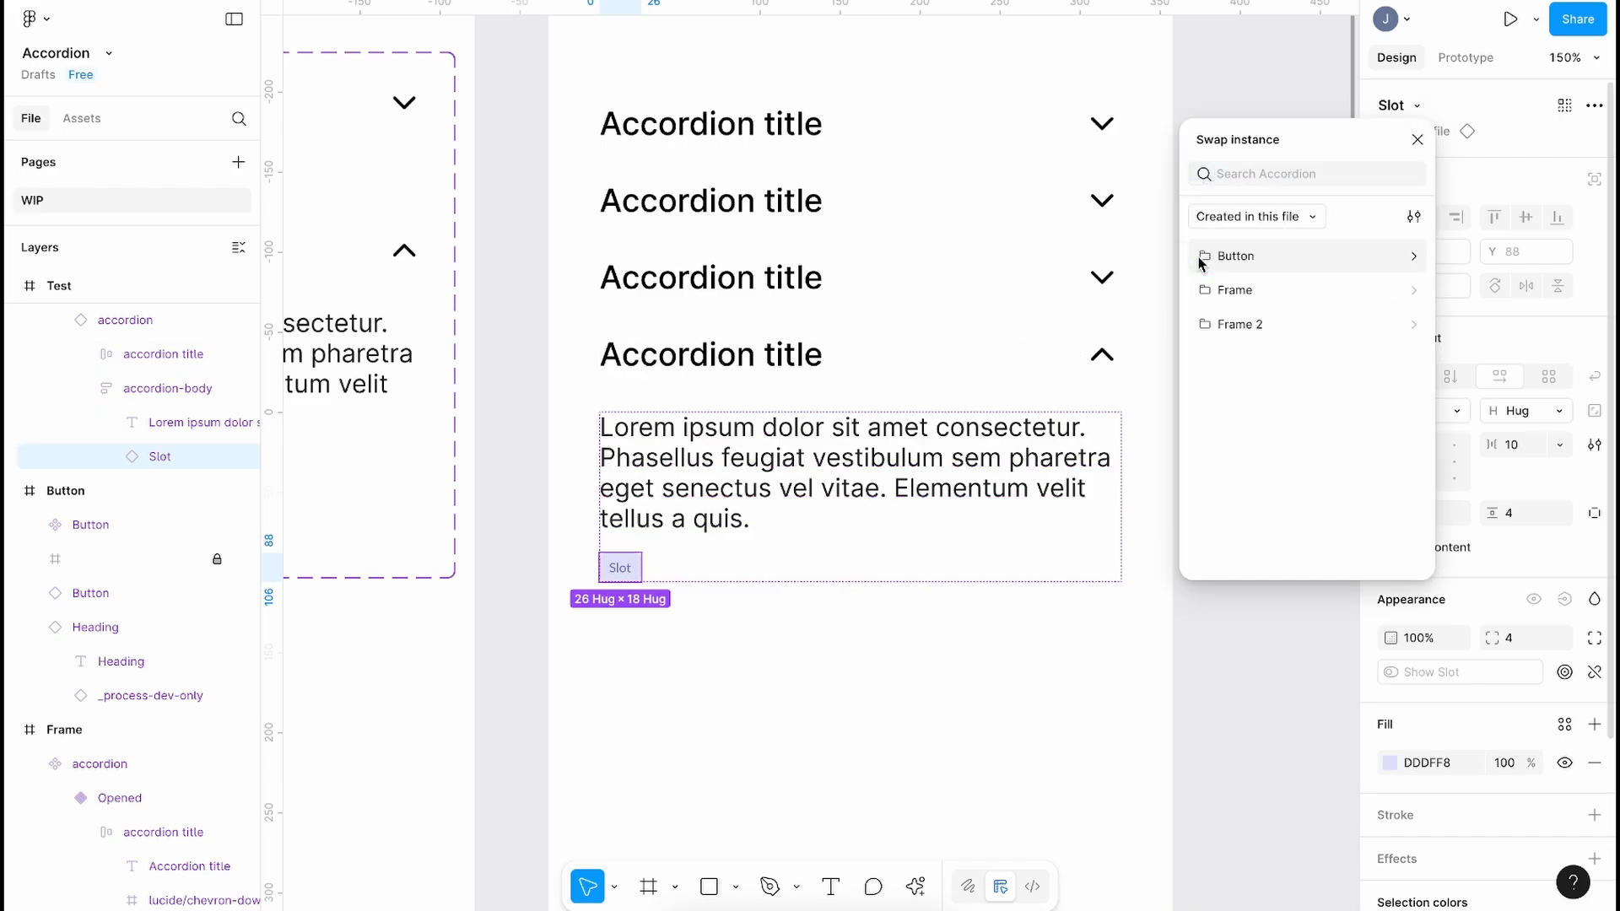
pyautogui.click(1253, 255)
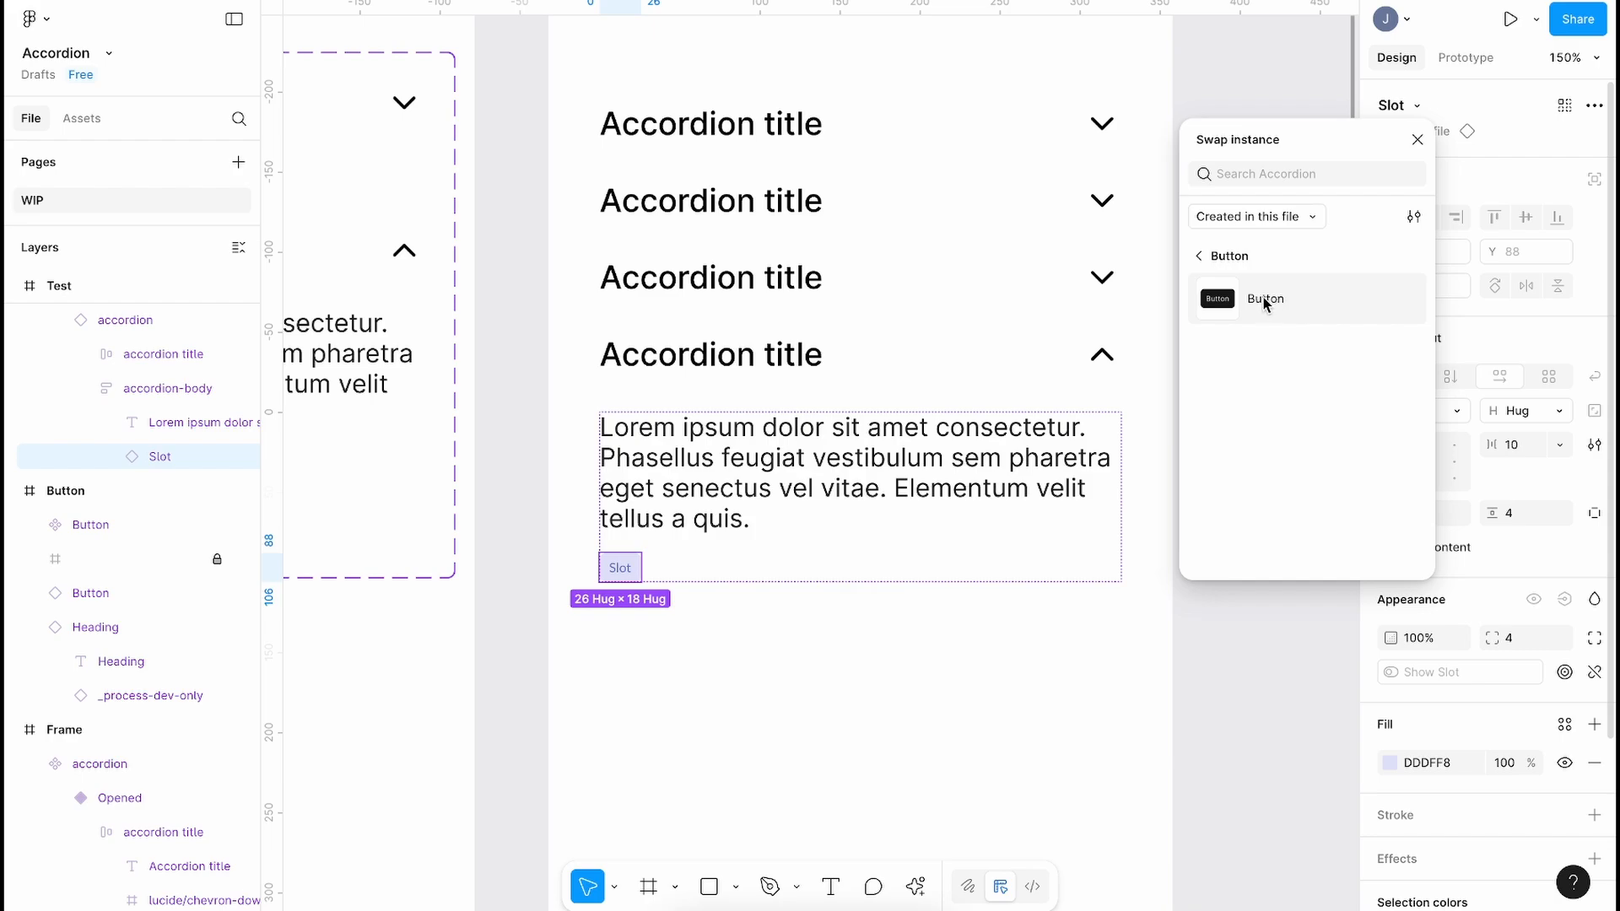
pyautogui.click(1269, 299)
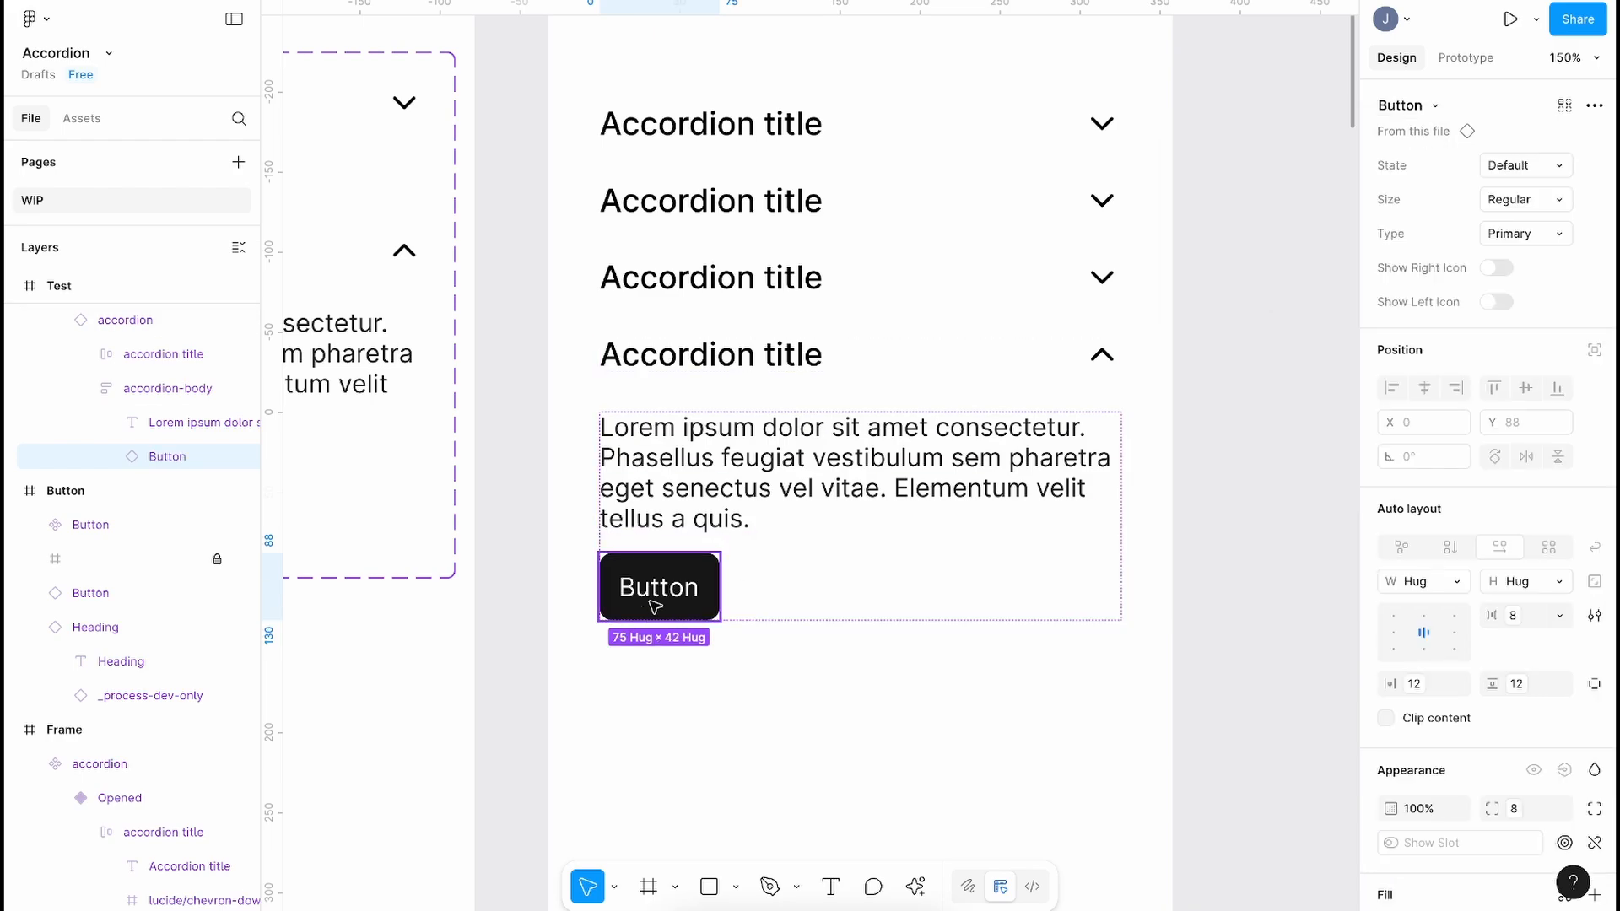
pyautogui.click(1426, 135)
pyautogui.scroll(-5, 1044, 272)
# Step: Hide the interface and inspect the opened fourth accordion in the Test stack
pyautogui.click(803, 258)
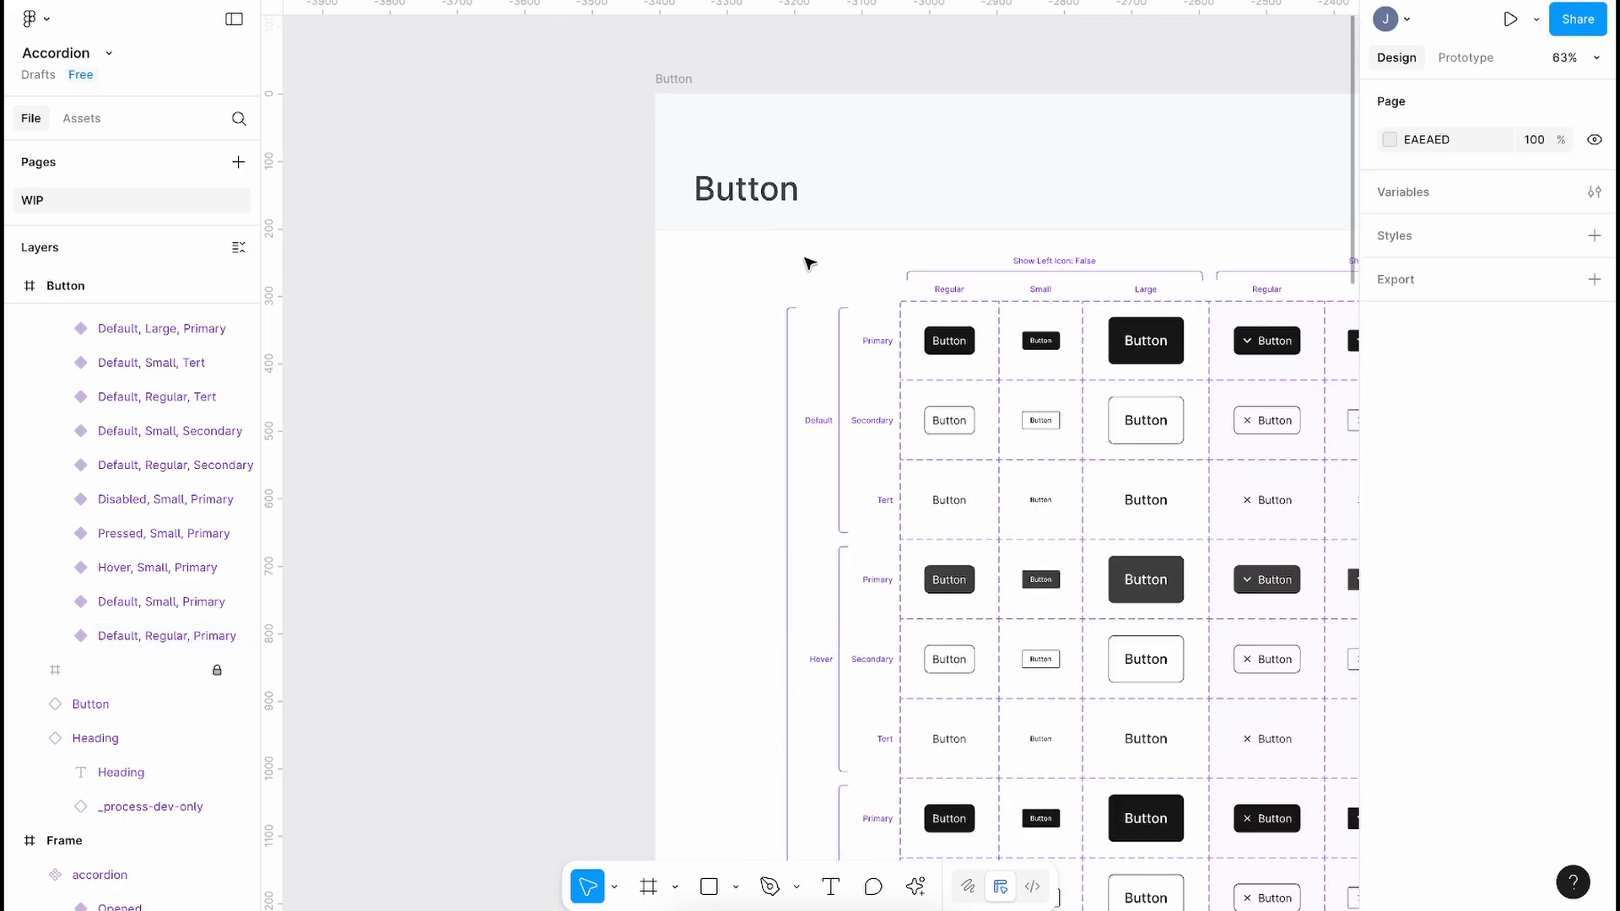
pyautogui.scroll(-4, 810, 263)
pyautogui.hscroll(3, 810, 263)
pyautogui.hotkey('ctrl', '\\')
pyautogui.scroll(-2, 810, 263)
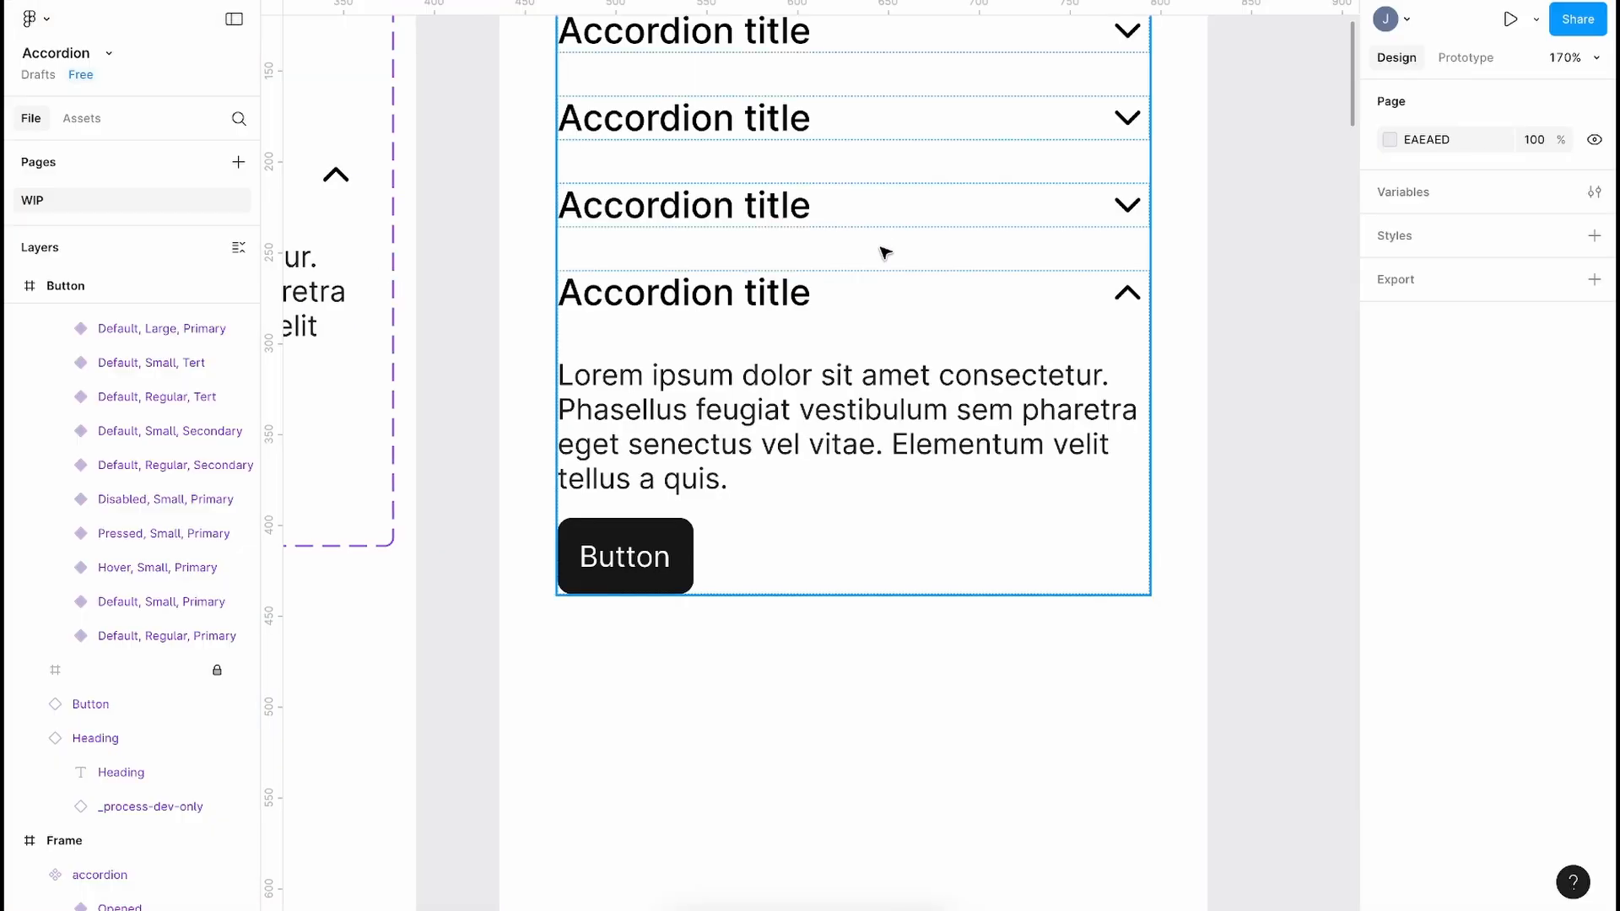
pyautogui.scroll(-3, 883, 254)
pyautogui.scroll(3, 840, 452)
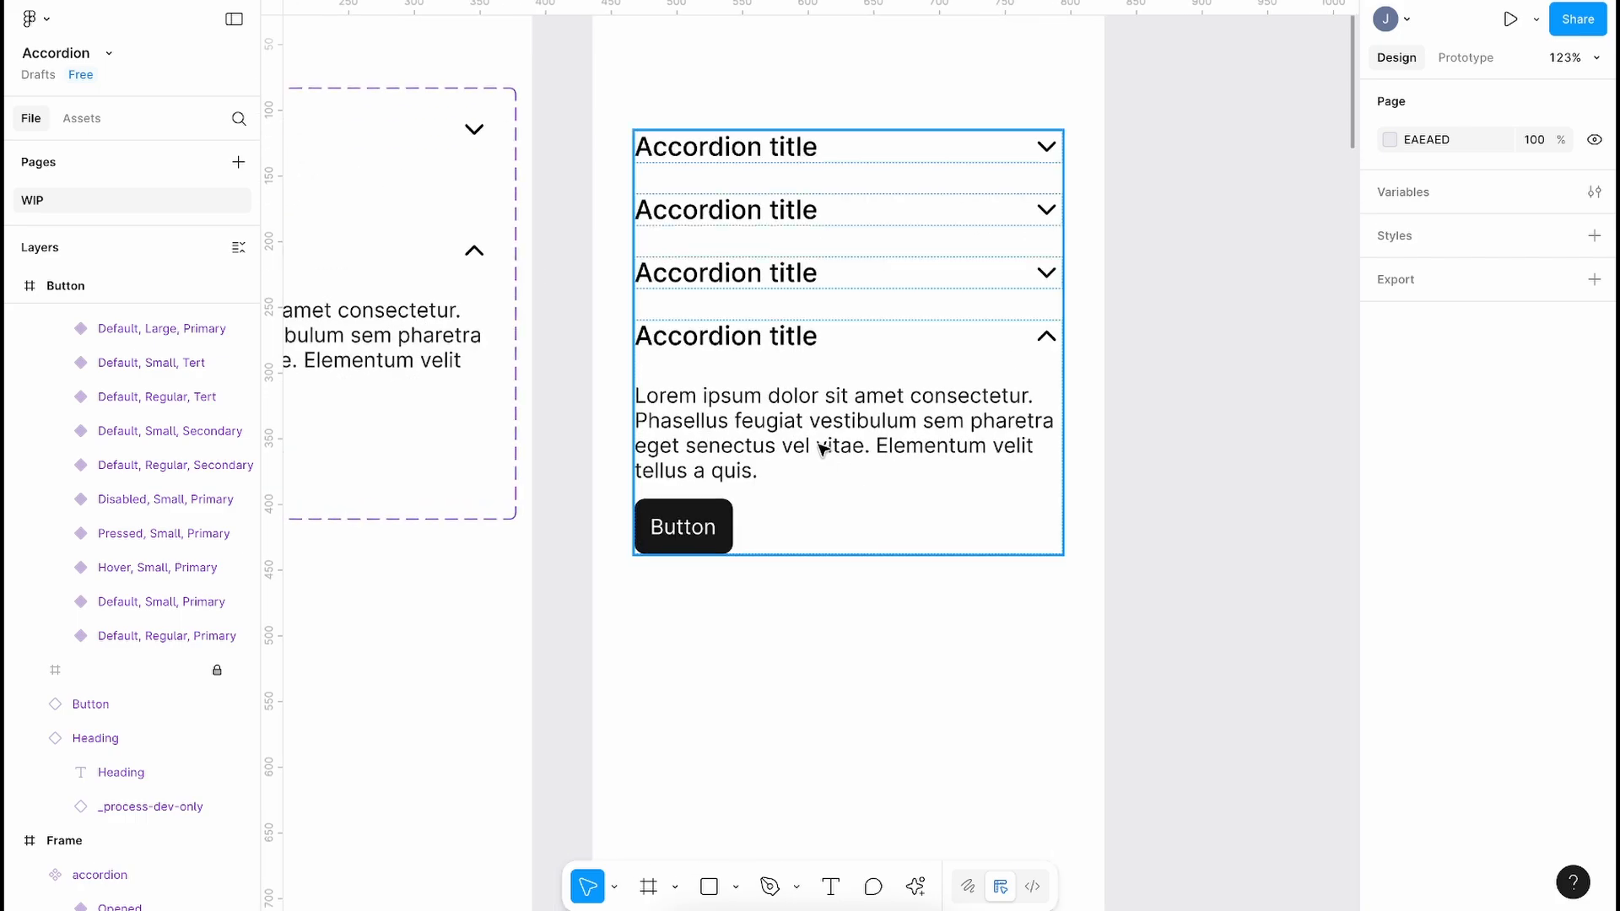
pyautogui.click(822, 449)
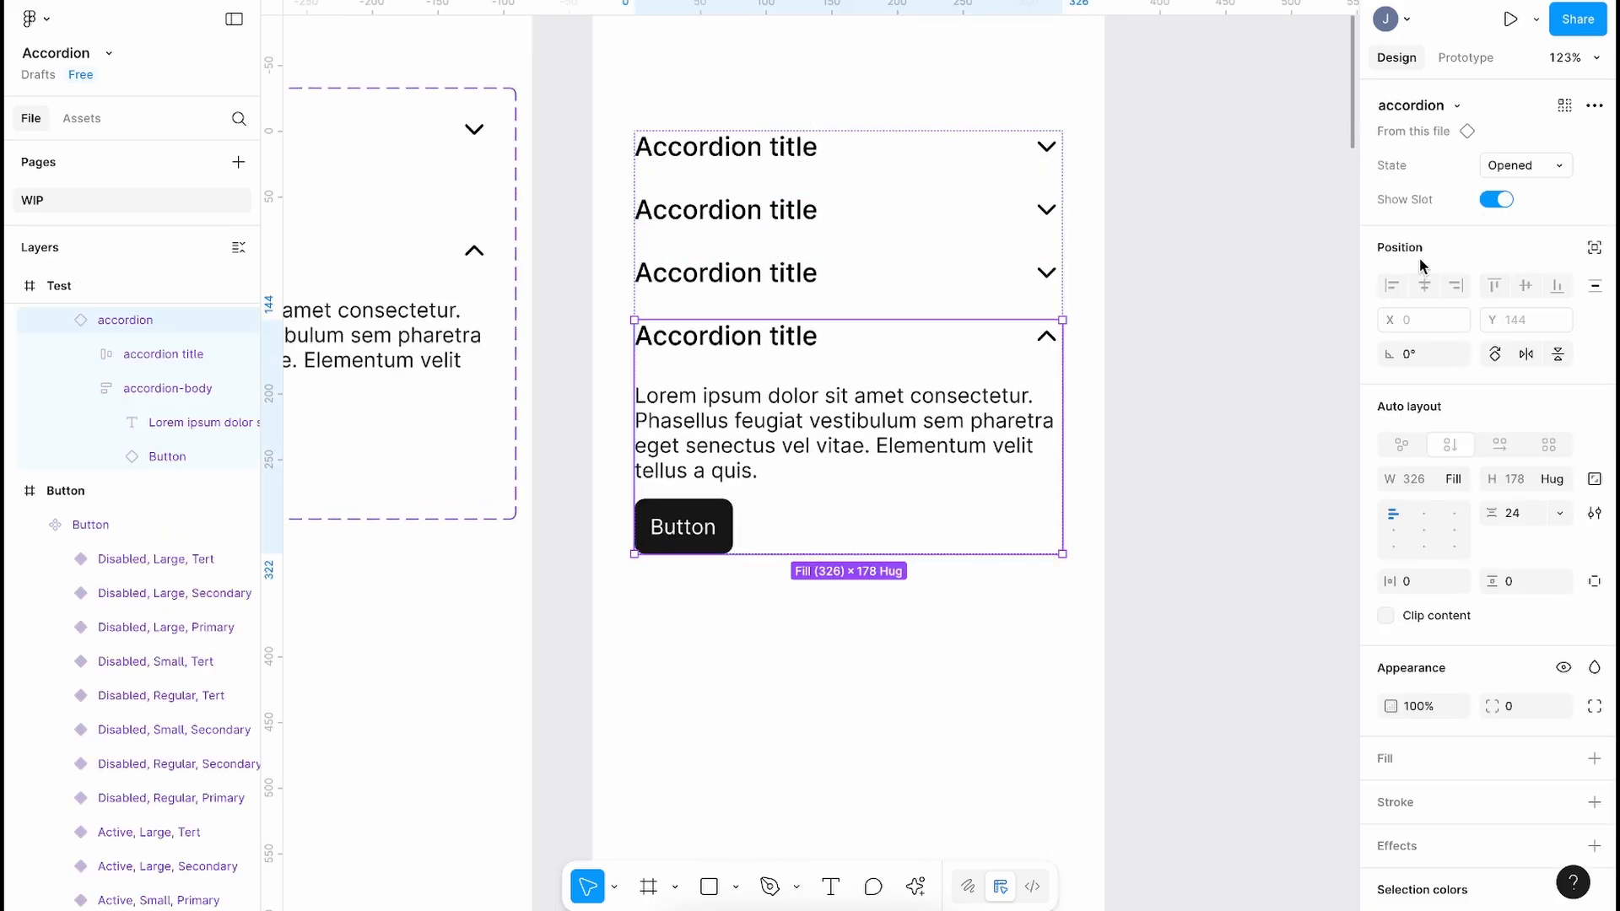
pyautogui.click(1168, 449)
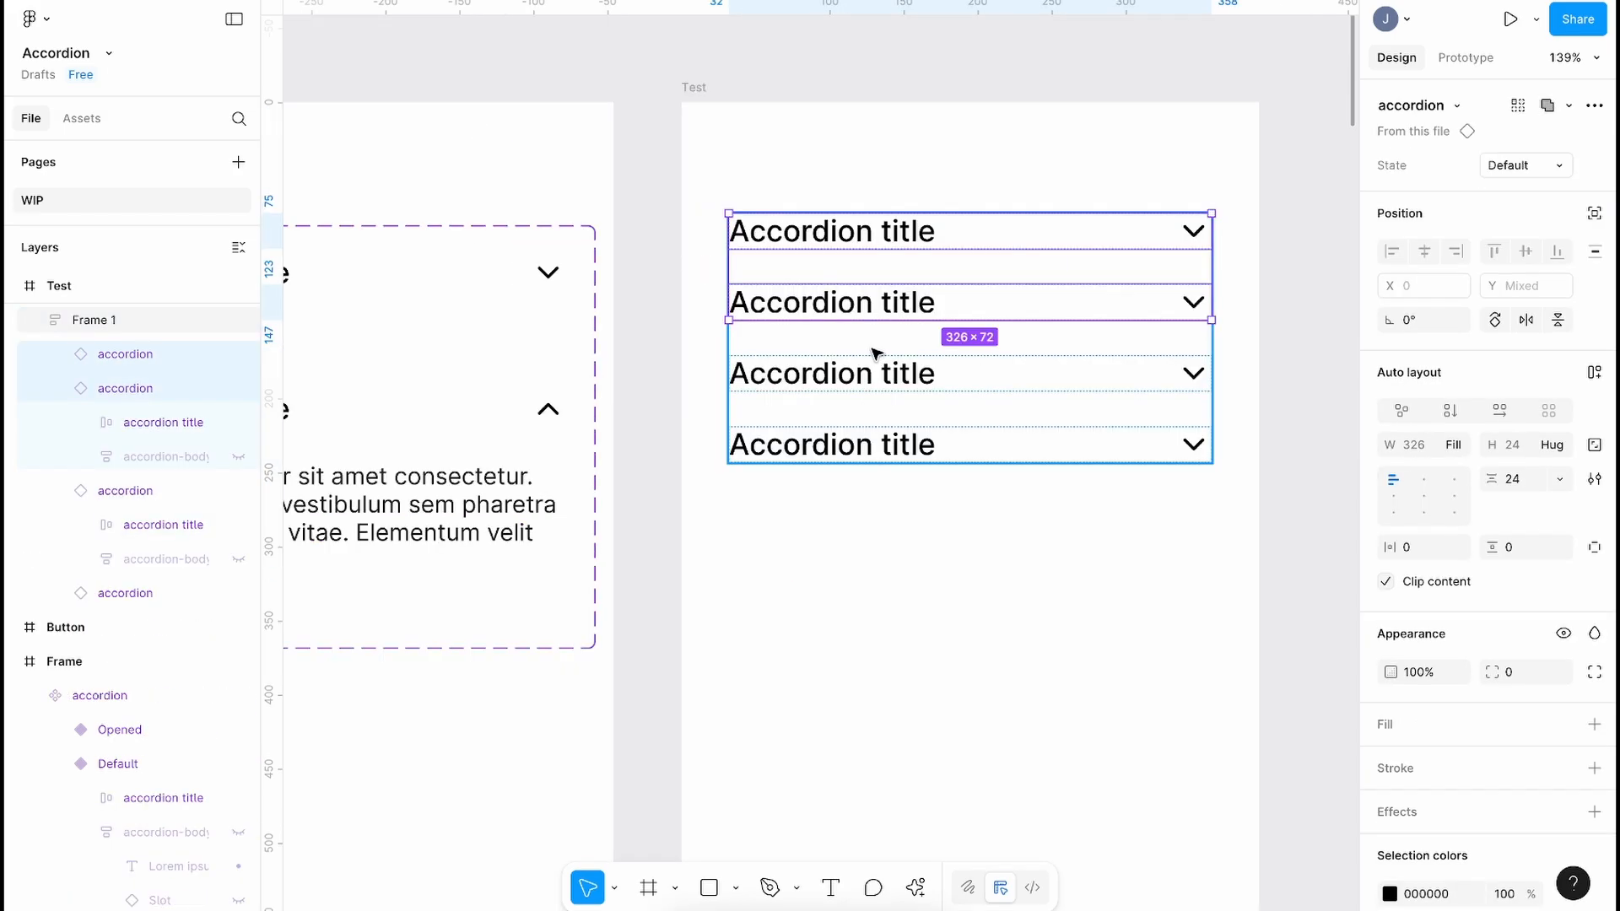
pyautogui.press('Escape')
# Step: Set the first three accordions to Opened and begin editing the first body text
pyautogui.click(875, 302)
pyautogui.keyDown('shift'); pyautogui.click(875, 373); pyautogui.keyUp('shift')
pyautogui.keyDown('shift'); pyautogui.click(875, 237); pyautogui.keyUp('shift')
pyautogui.click(1525, 166)
pyautogui.click(1510, 188)
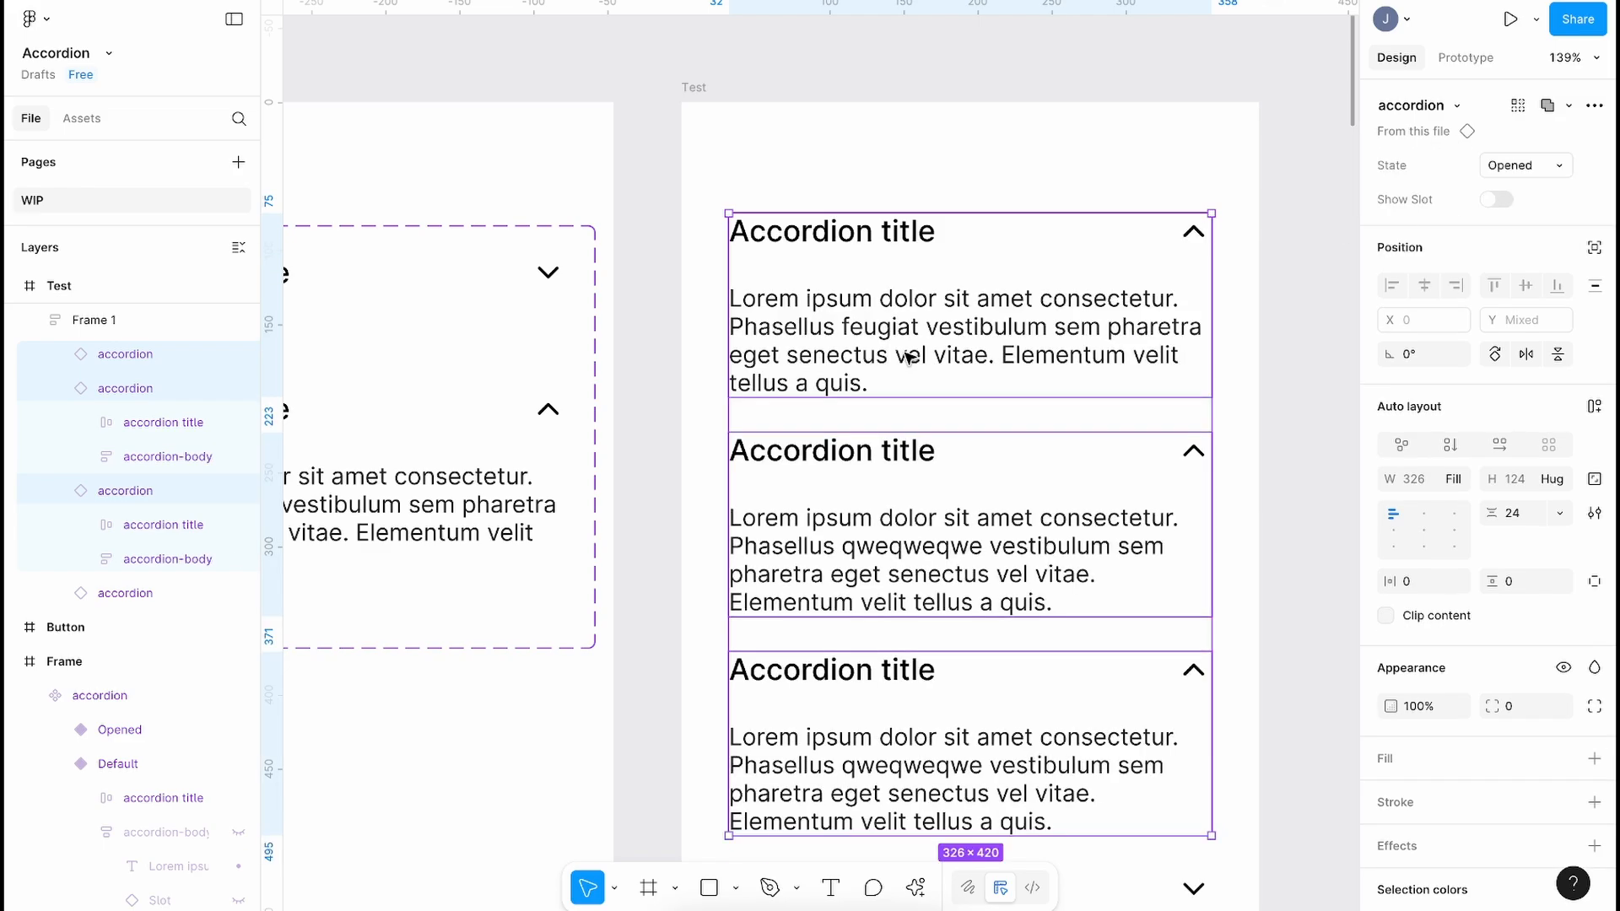
pyautogui.doubleClick(909, 359)
pyautogui.scroll(-2, 909, 358)
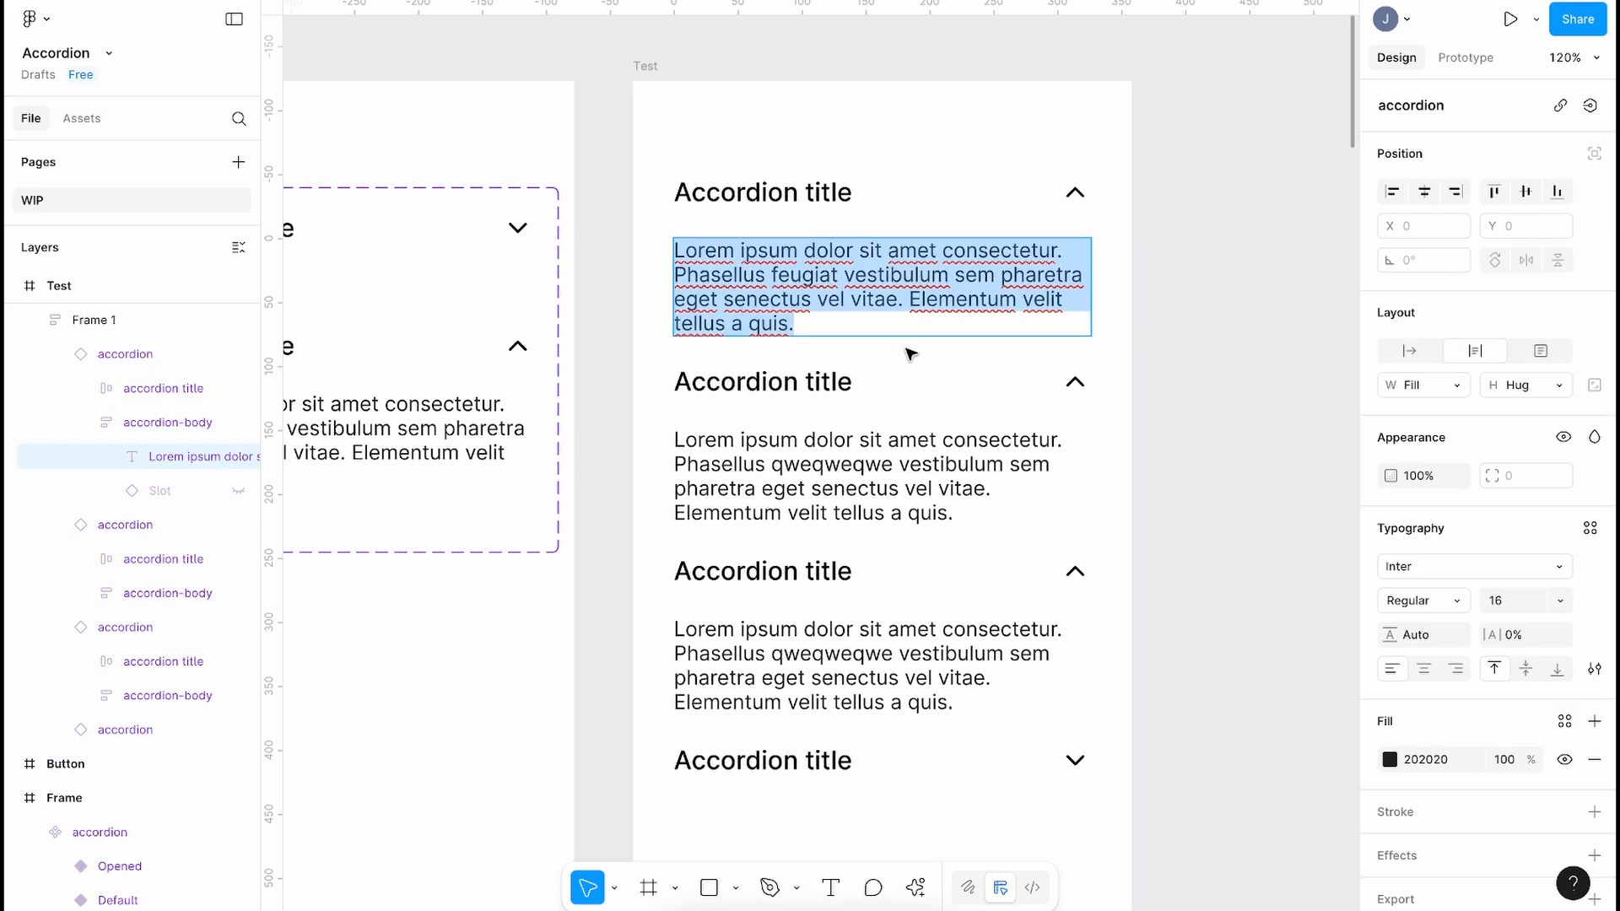
# Step: Rewrite the three bodies as 'wenrwejrnjwenopfowef', 'This is good' and 'number 3 is here'
pyautogui.write('wenrwejrnjwenopfowef')
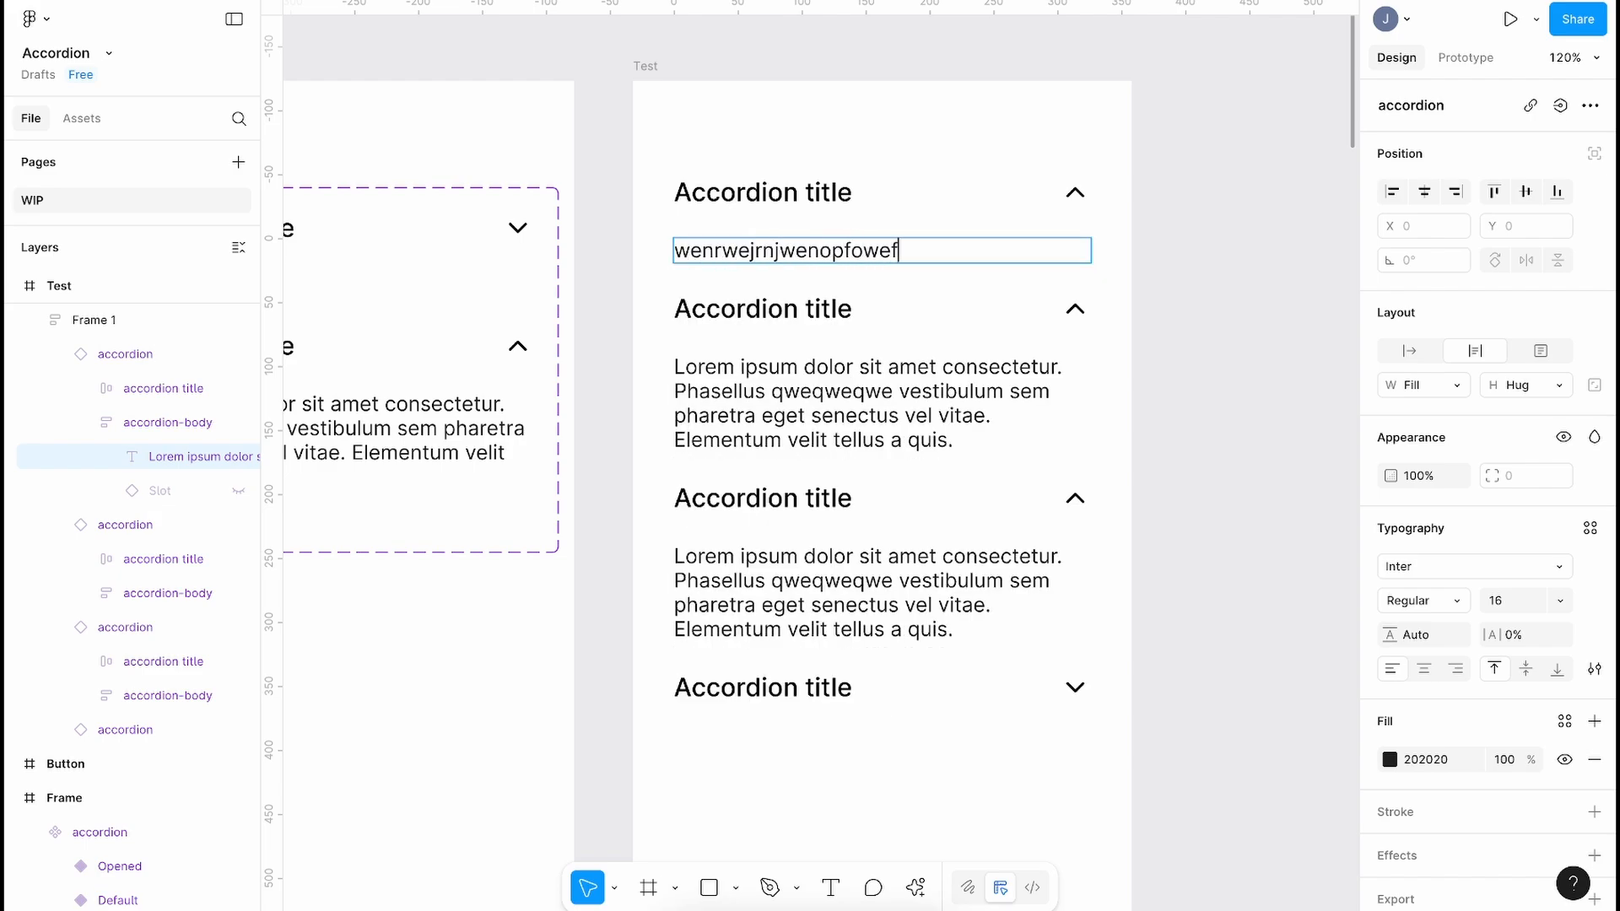
pyautogui.click(903, 419)
pyautogui.hotkey('ctrl', 'a')
pyautogui.write('T')
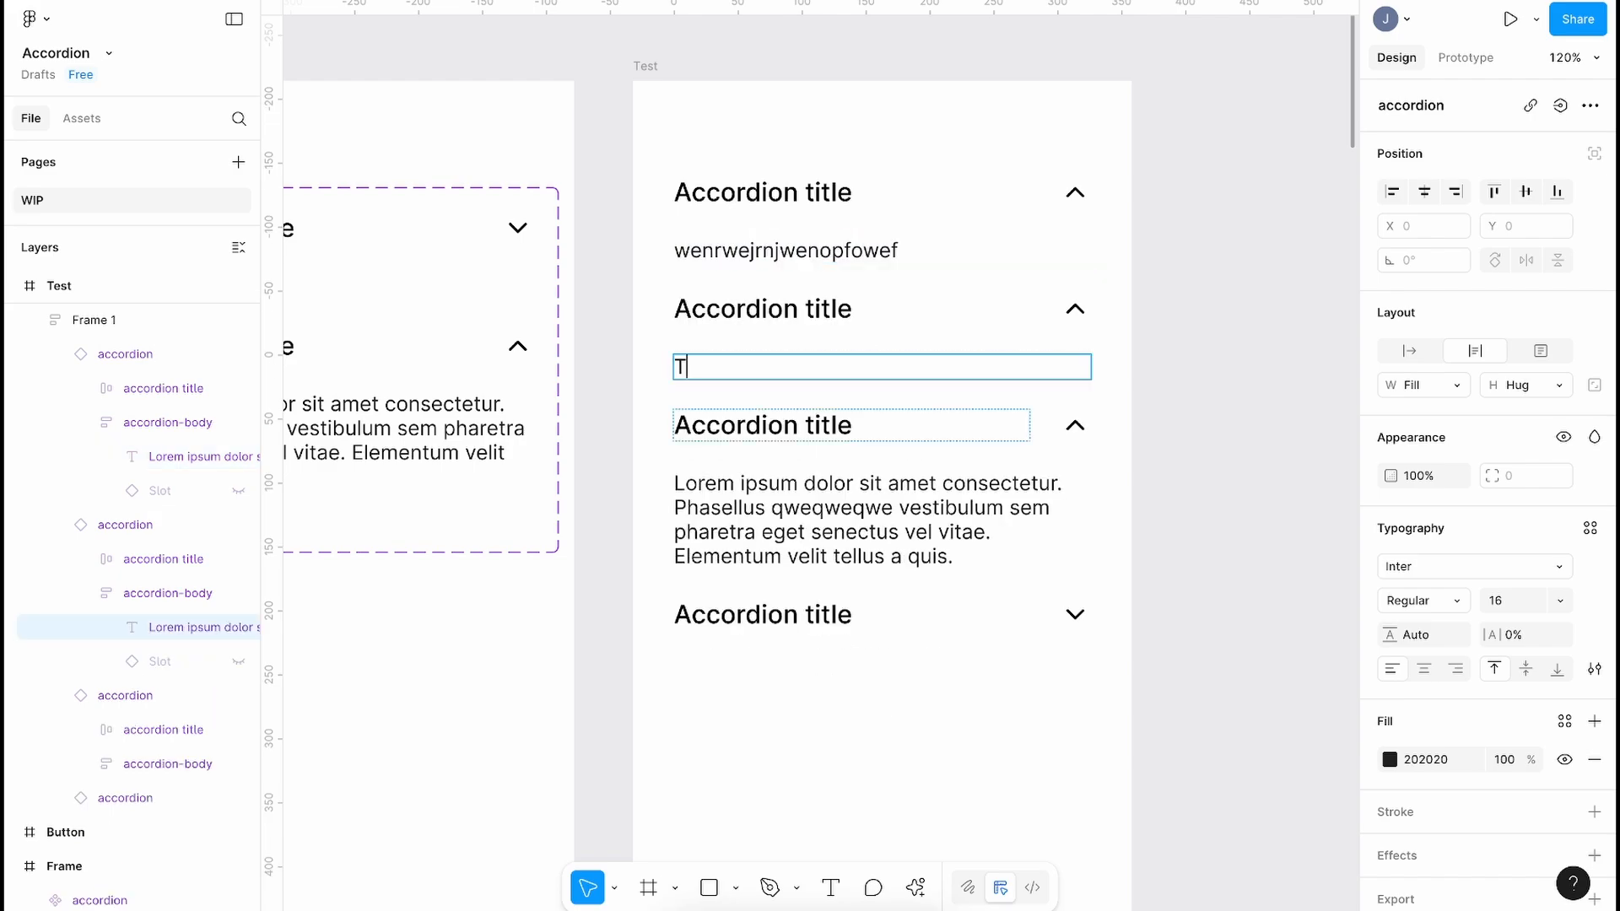
pyautogui.write('his is good')
pyautogui.click(875, 532)
pyautogui.hotkey('ctrl', 'a')
pyautogui.write('number 3 is here')
pyautogui.click(810, 687)
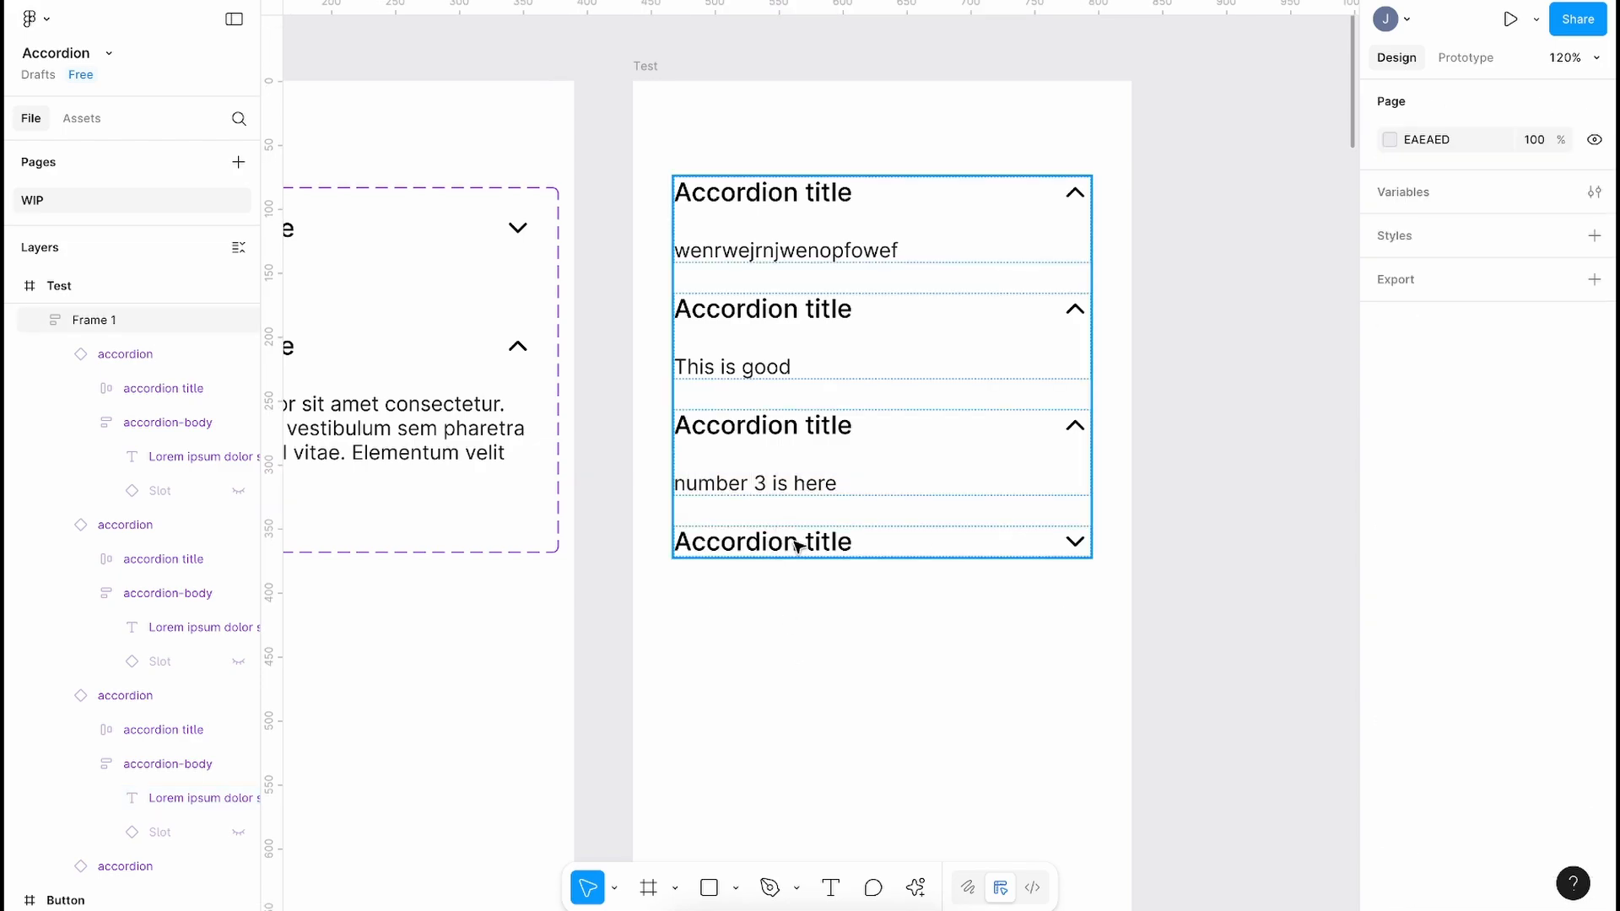
# Step: Return the third, second and first accordions to Default and select their parent frame
pyautogui.click(778, 540)
pyautogui.click(778, 540)
pyautogui.click(778, 477)
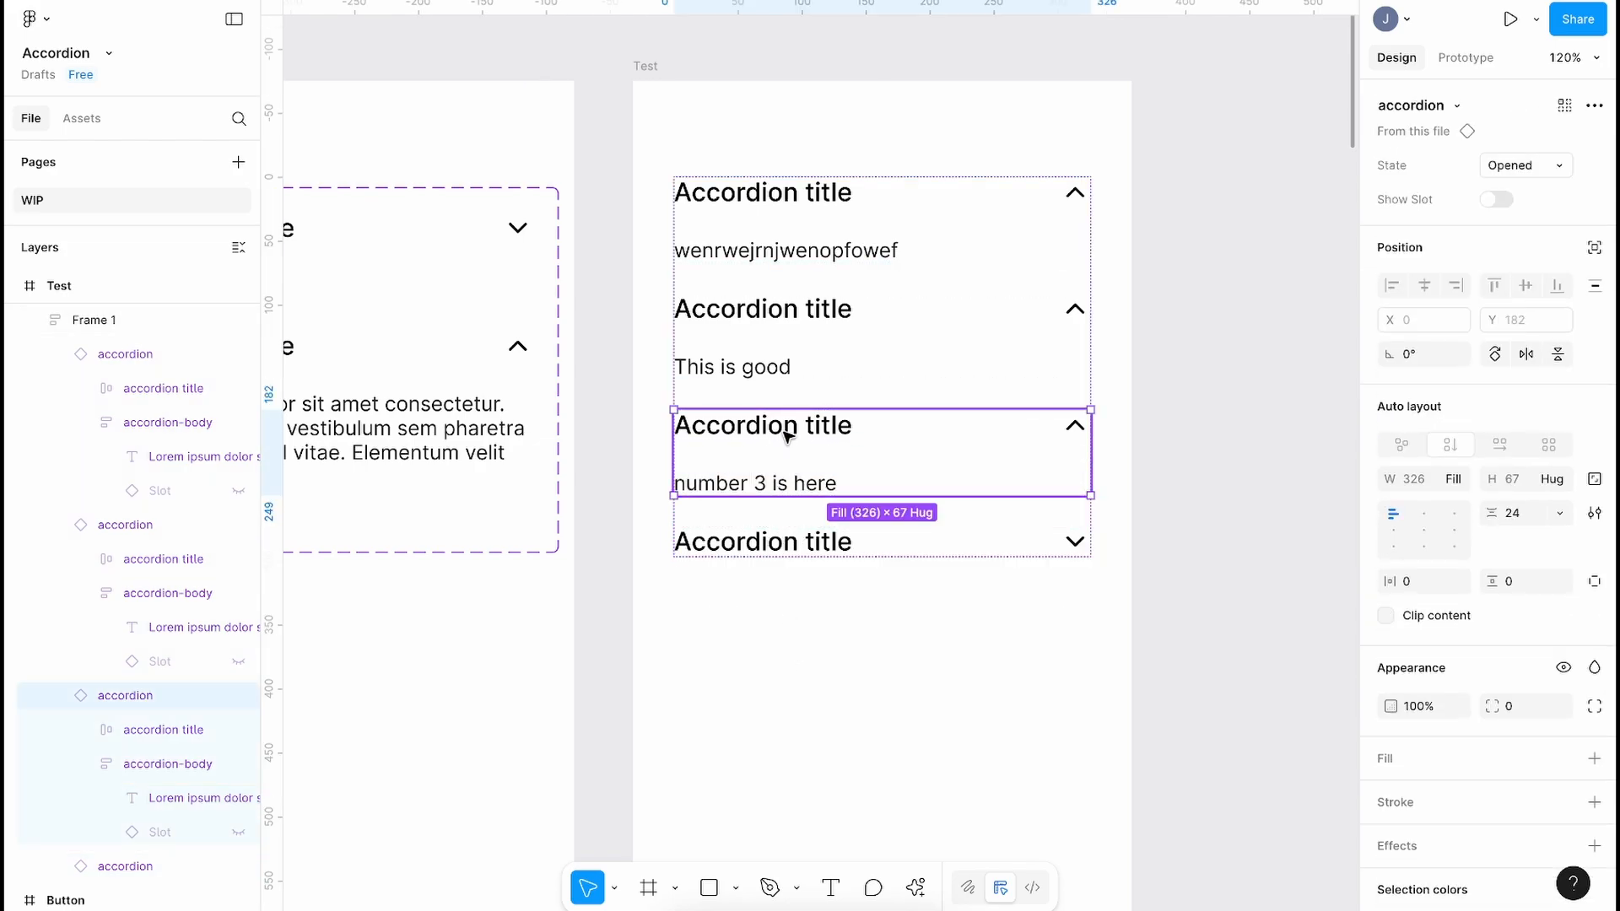
pyautogui.click(1533, 165)
pyautogui.click(1468, 136)
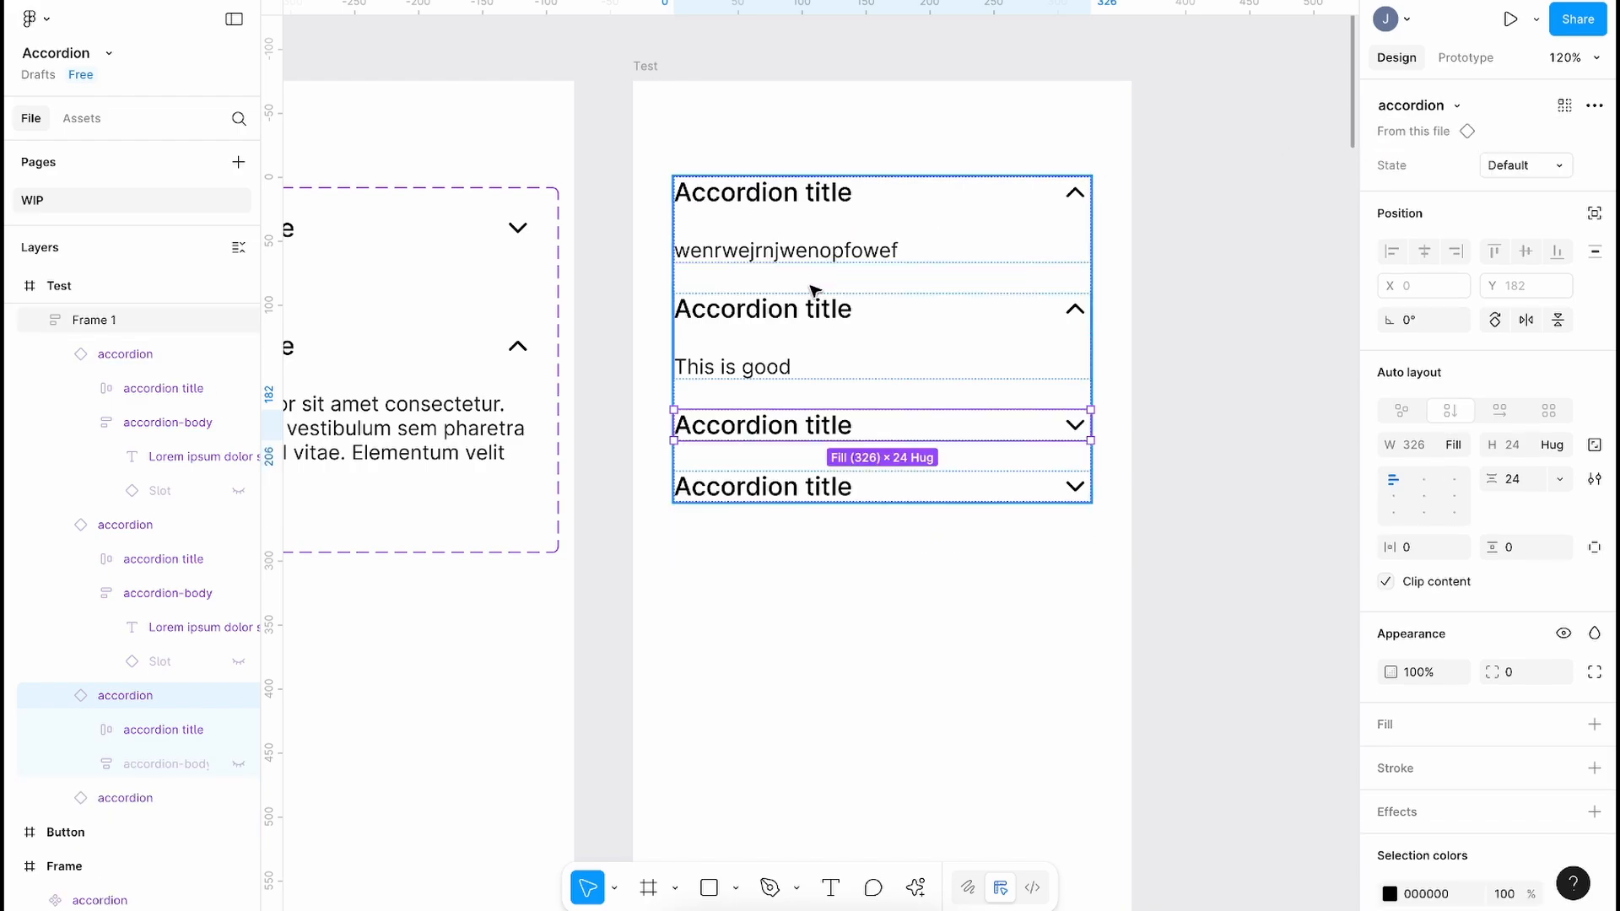
pyautogui.click(810, 297)
pyautogui.click(1526, 164)
pyautogui.click(1467, 136)
pyautogui.click(810, 211)
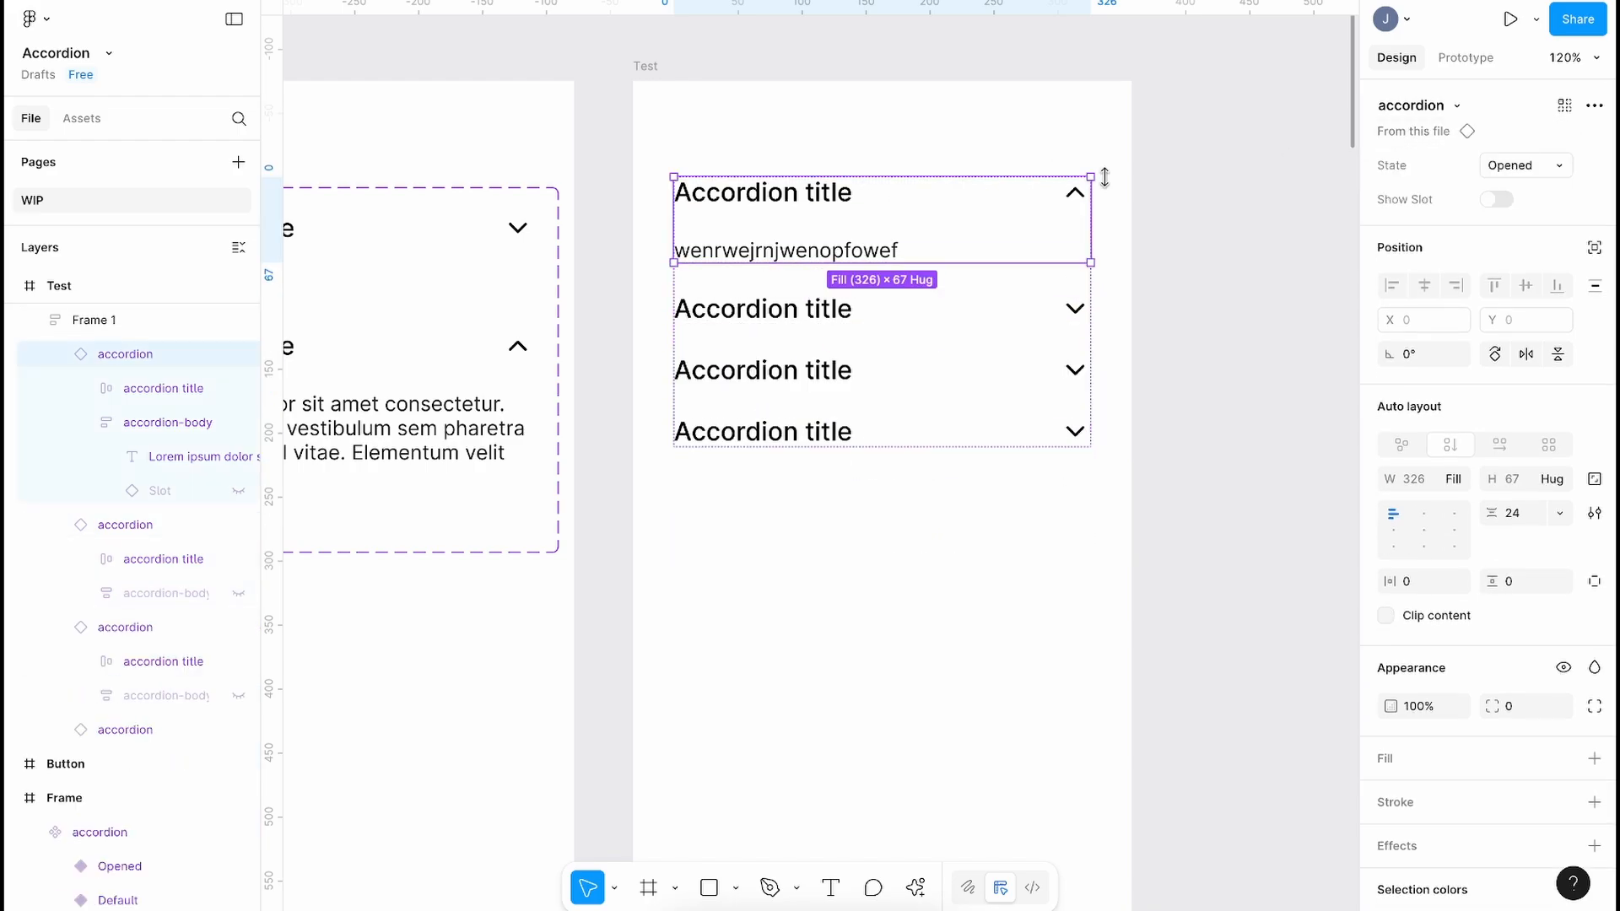
pyautogui.click(1533, 165)
pyautogui.click(1468, 136)
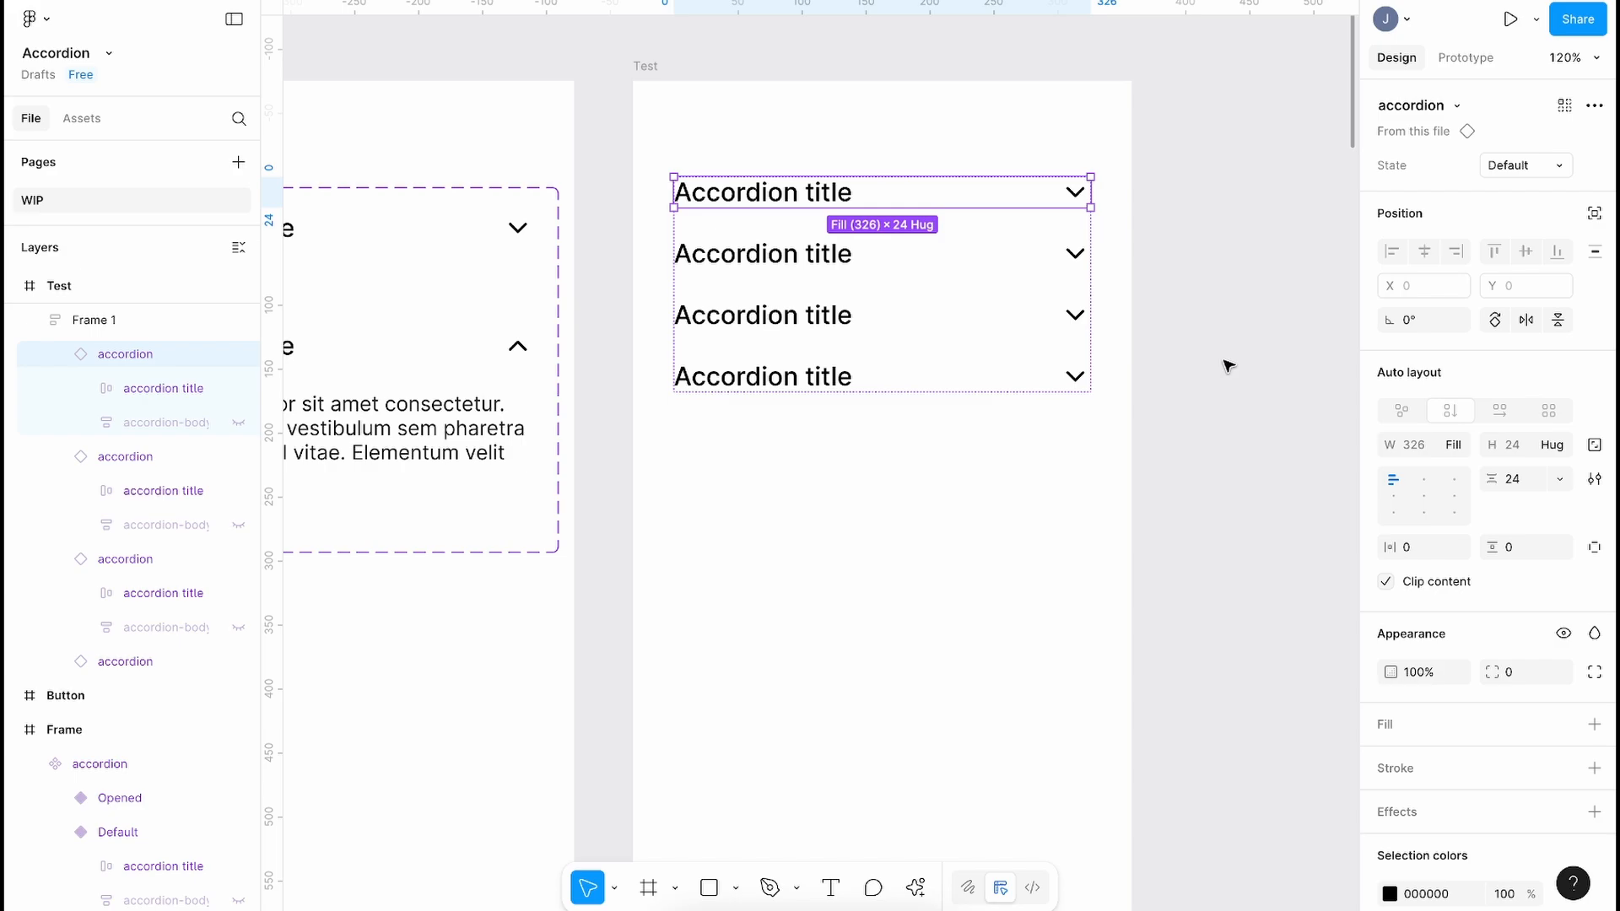
pyautogui.press('Escape')
pyautogui.press('Escape')
# Step: Present the prototype and expand then collapse each of the four accordions, including the Button one
pyautogui.click(1510, 21)
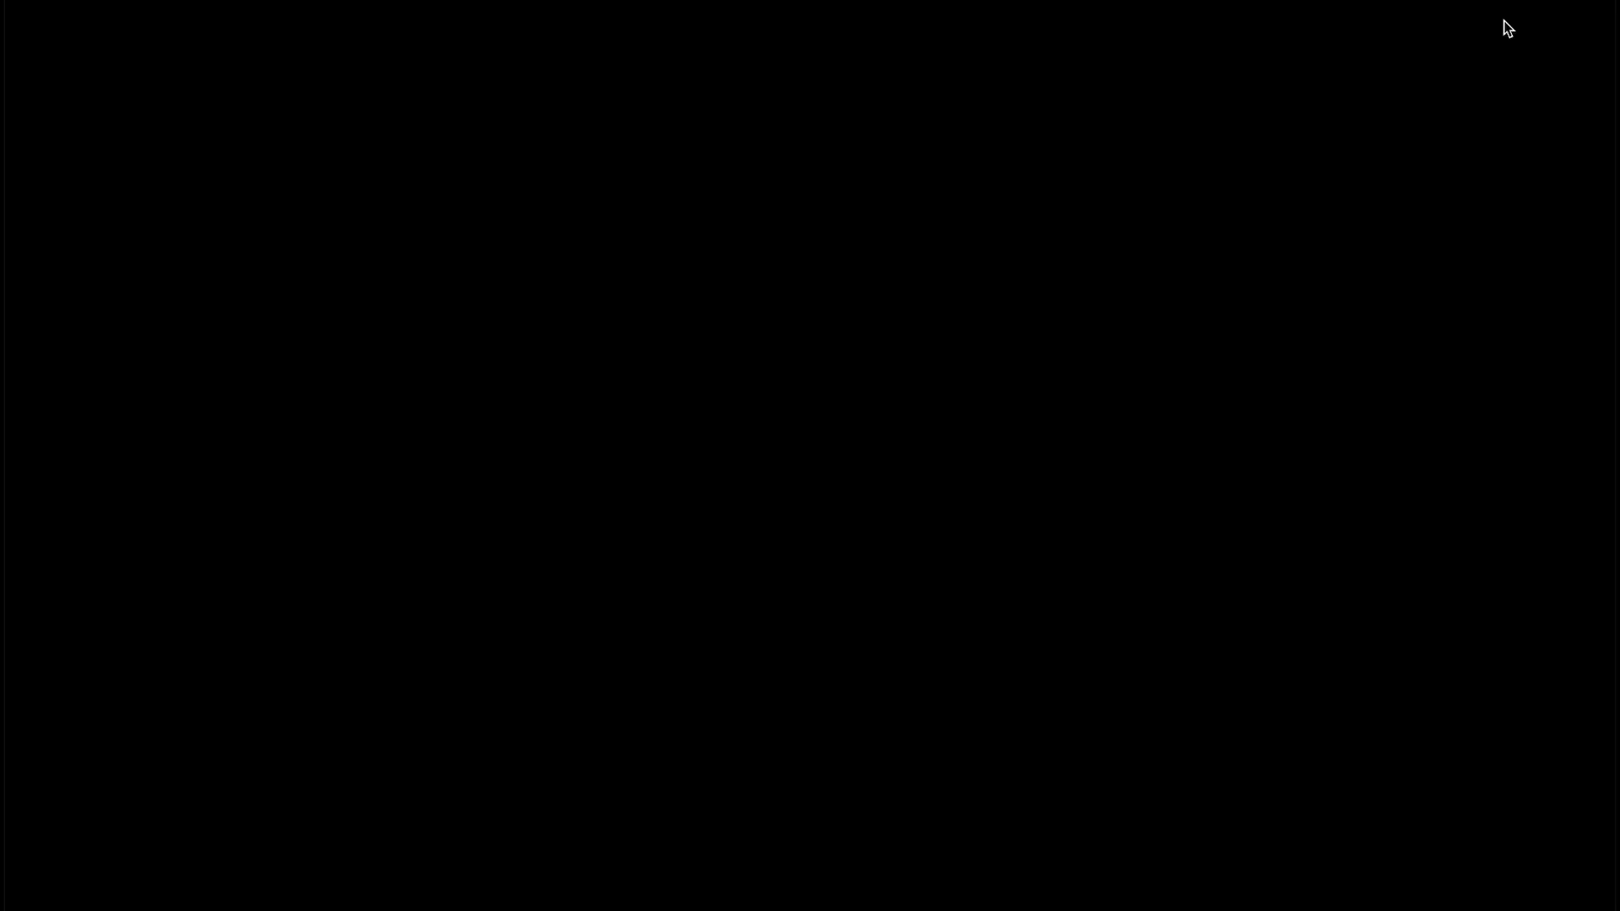
pyautogui.click(741, 242)
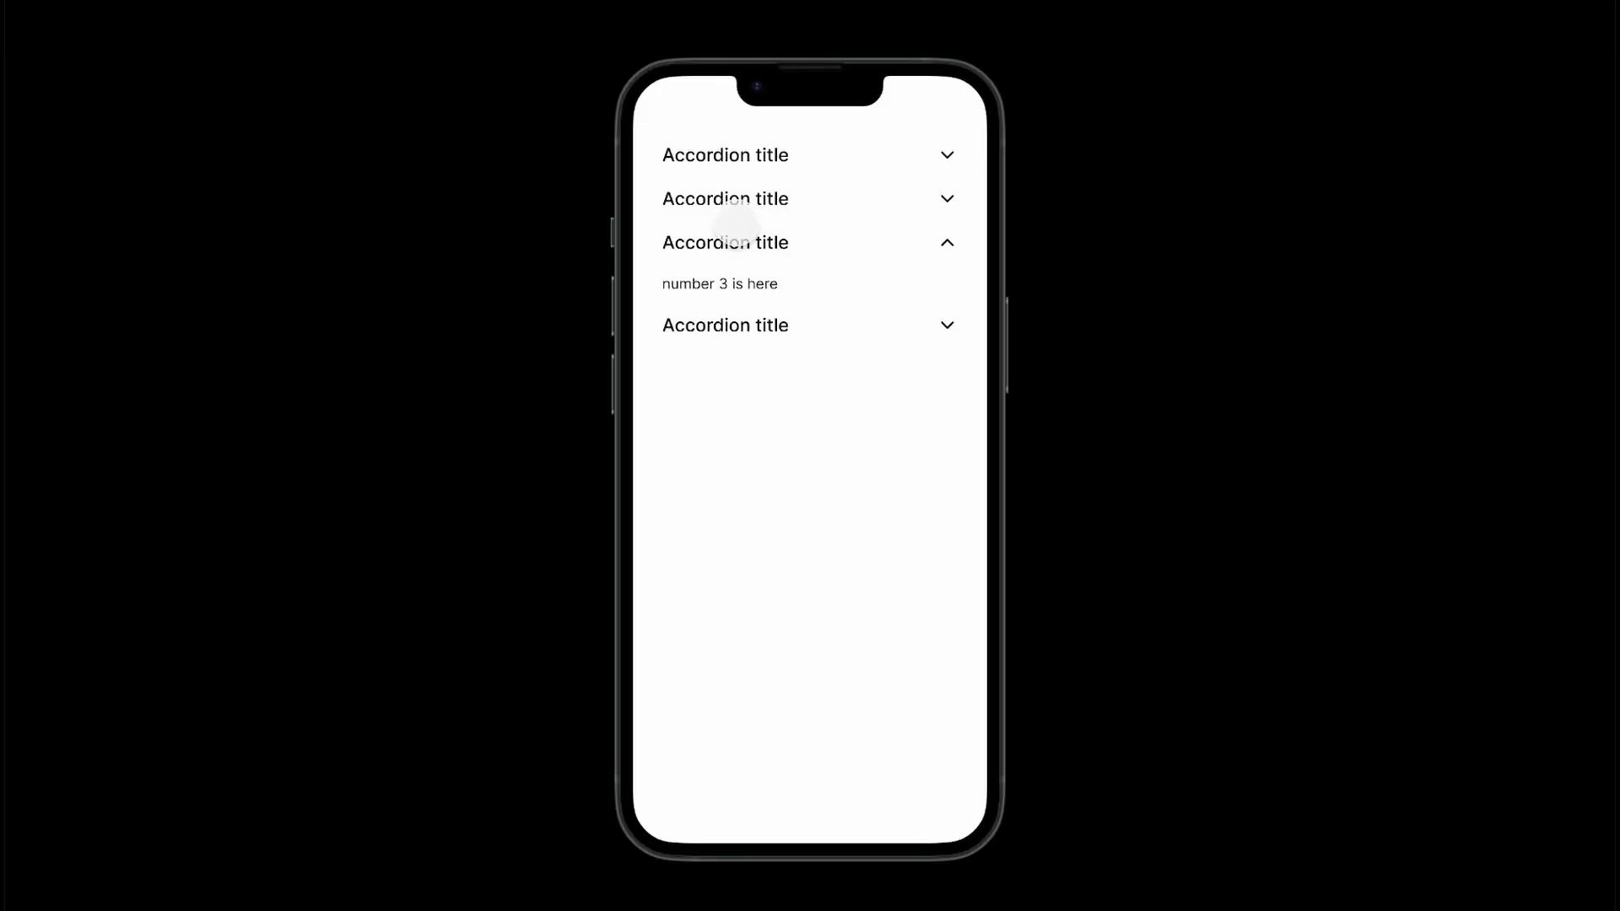
pyautogui.click(723, 199)
pyautogui.click(731, 157)
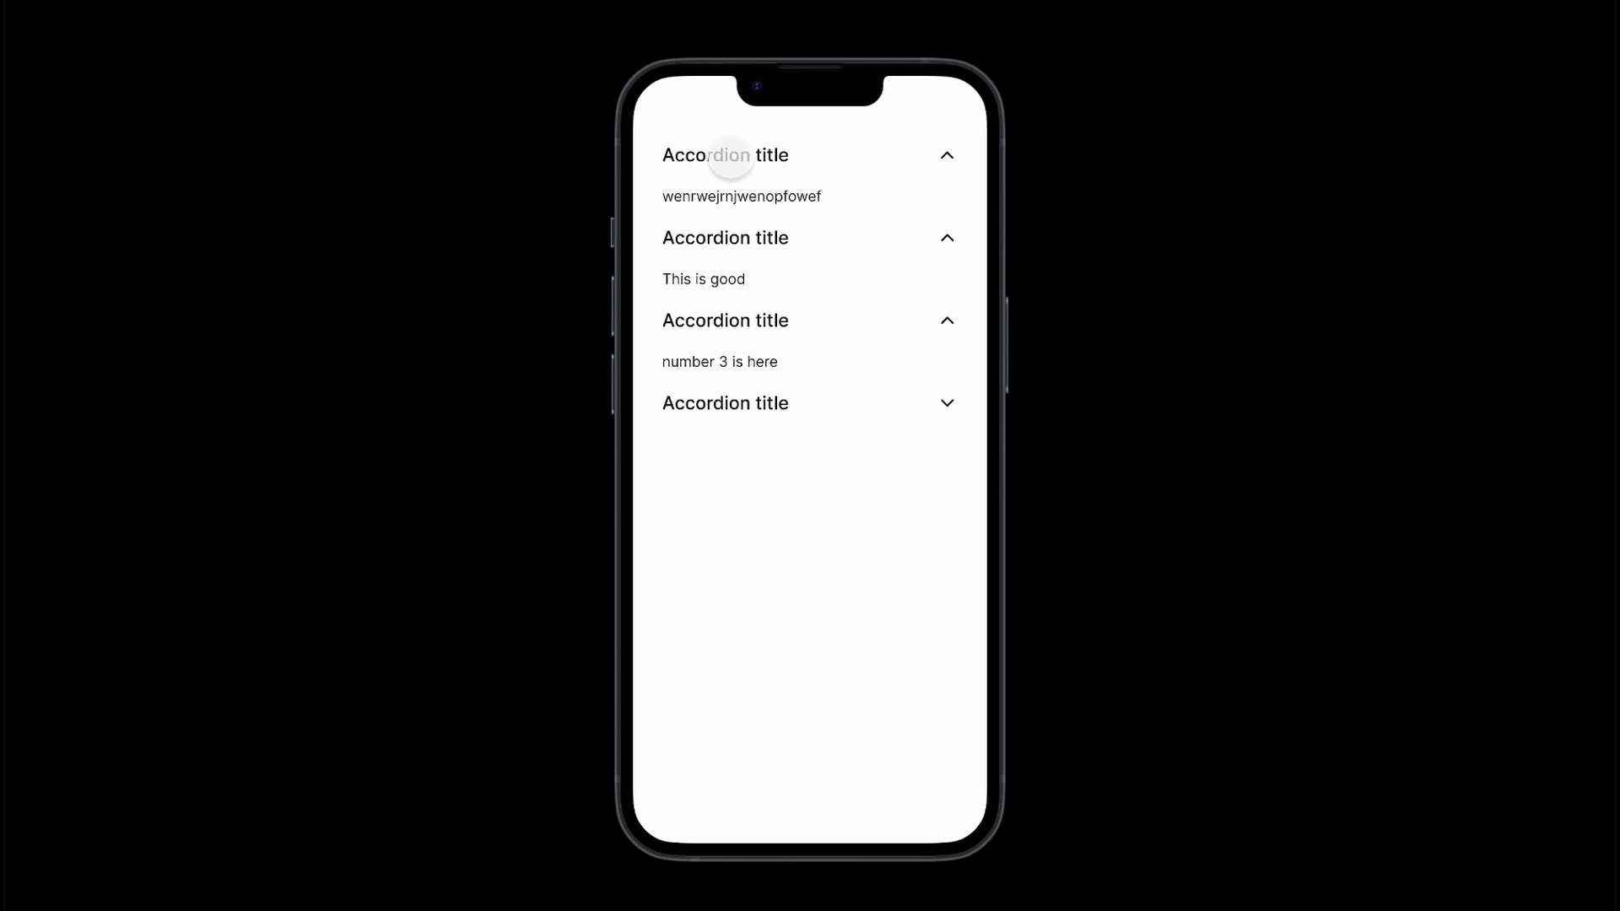
pyautogui.click(731, 157)
pyautogui.click(722, 364)
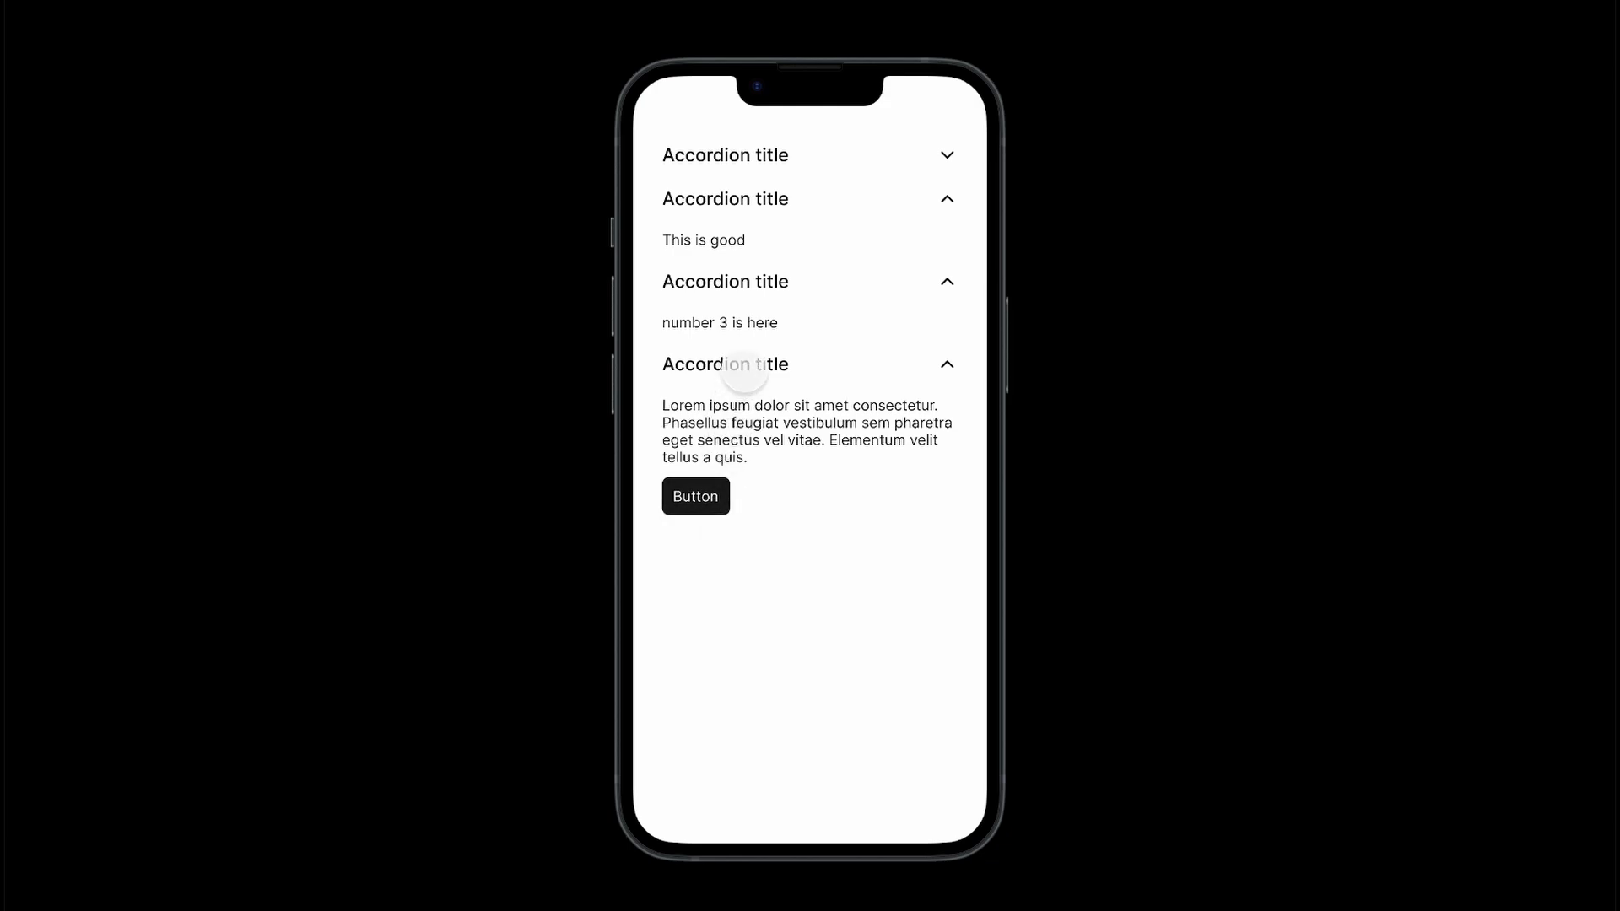
pyautogui.click(745, 369)
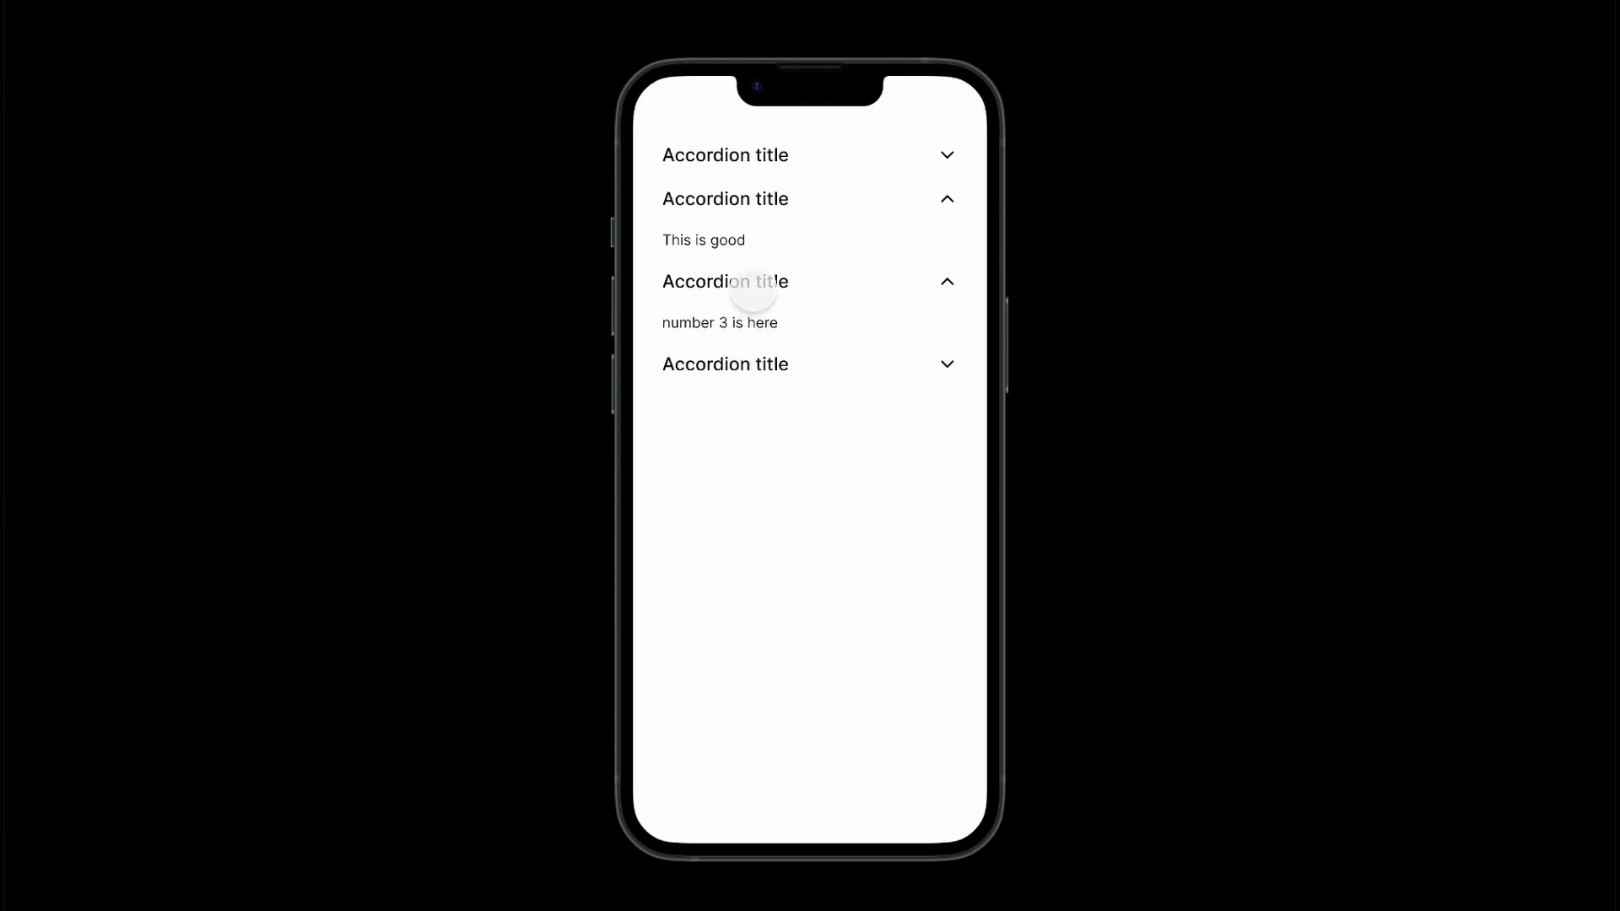
pyautogui.click(741, 283)
pyautogui.click(734, 202)
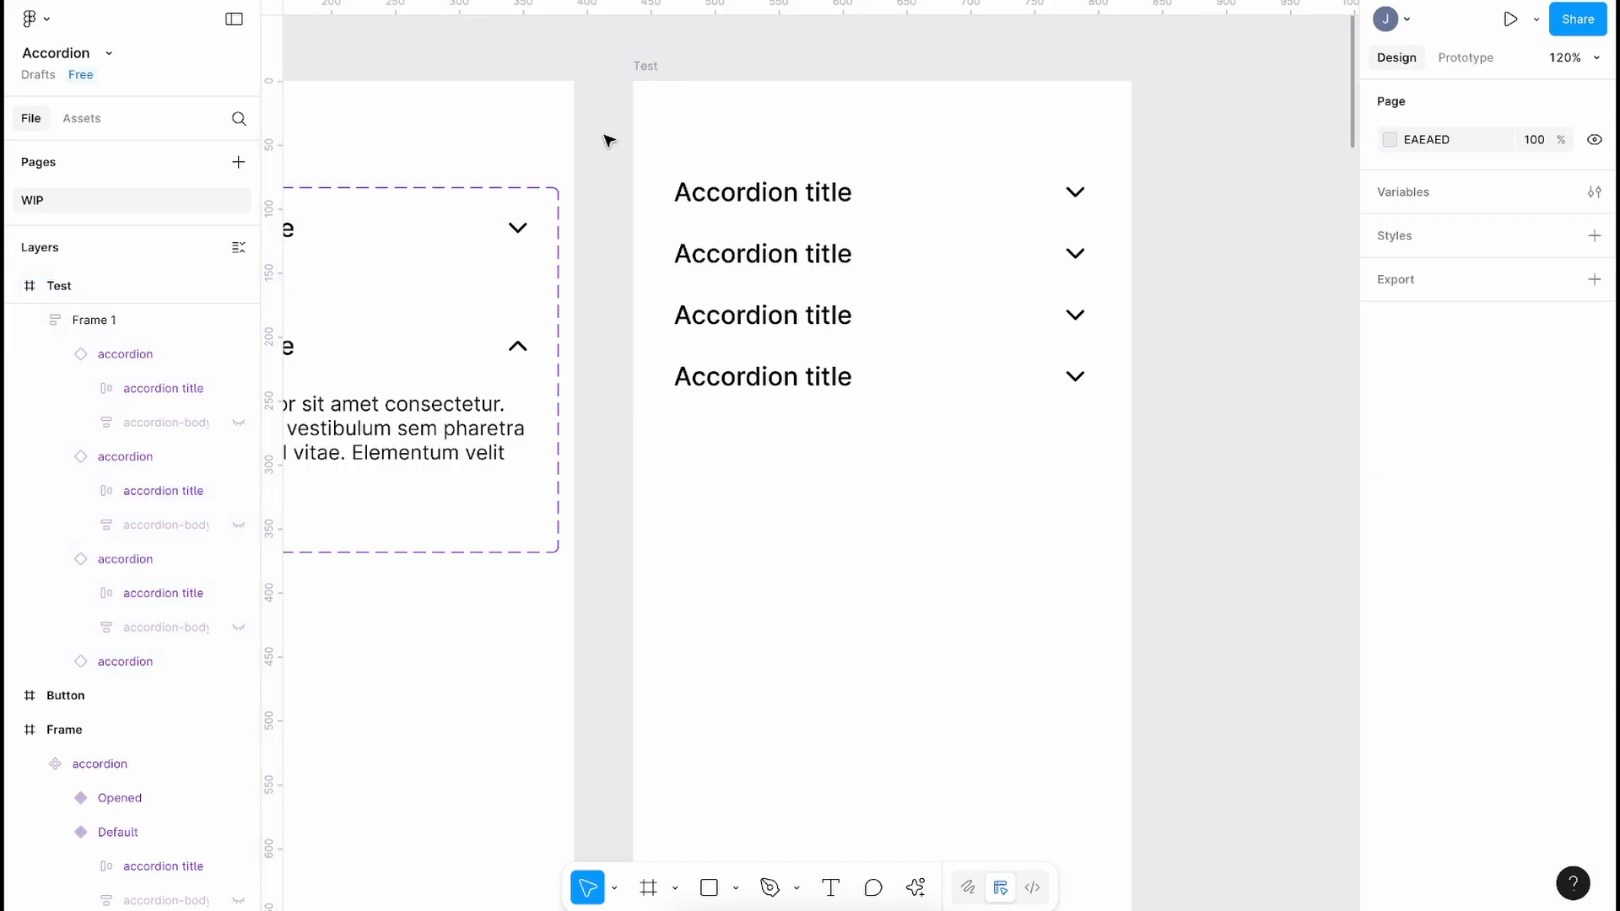
# Step: Option-drag a copy of the accordion component's Frame to X 1246, right of Test, and select its Default variant
pyautogui.scroll(-5, 609, 141)
pyautogui.scroll(2, 609, 141)
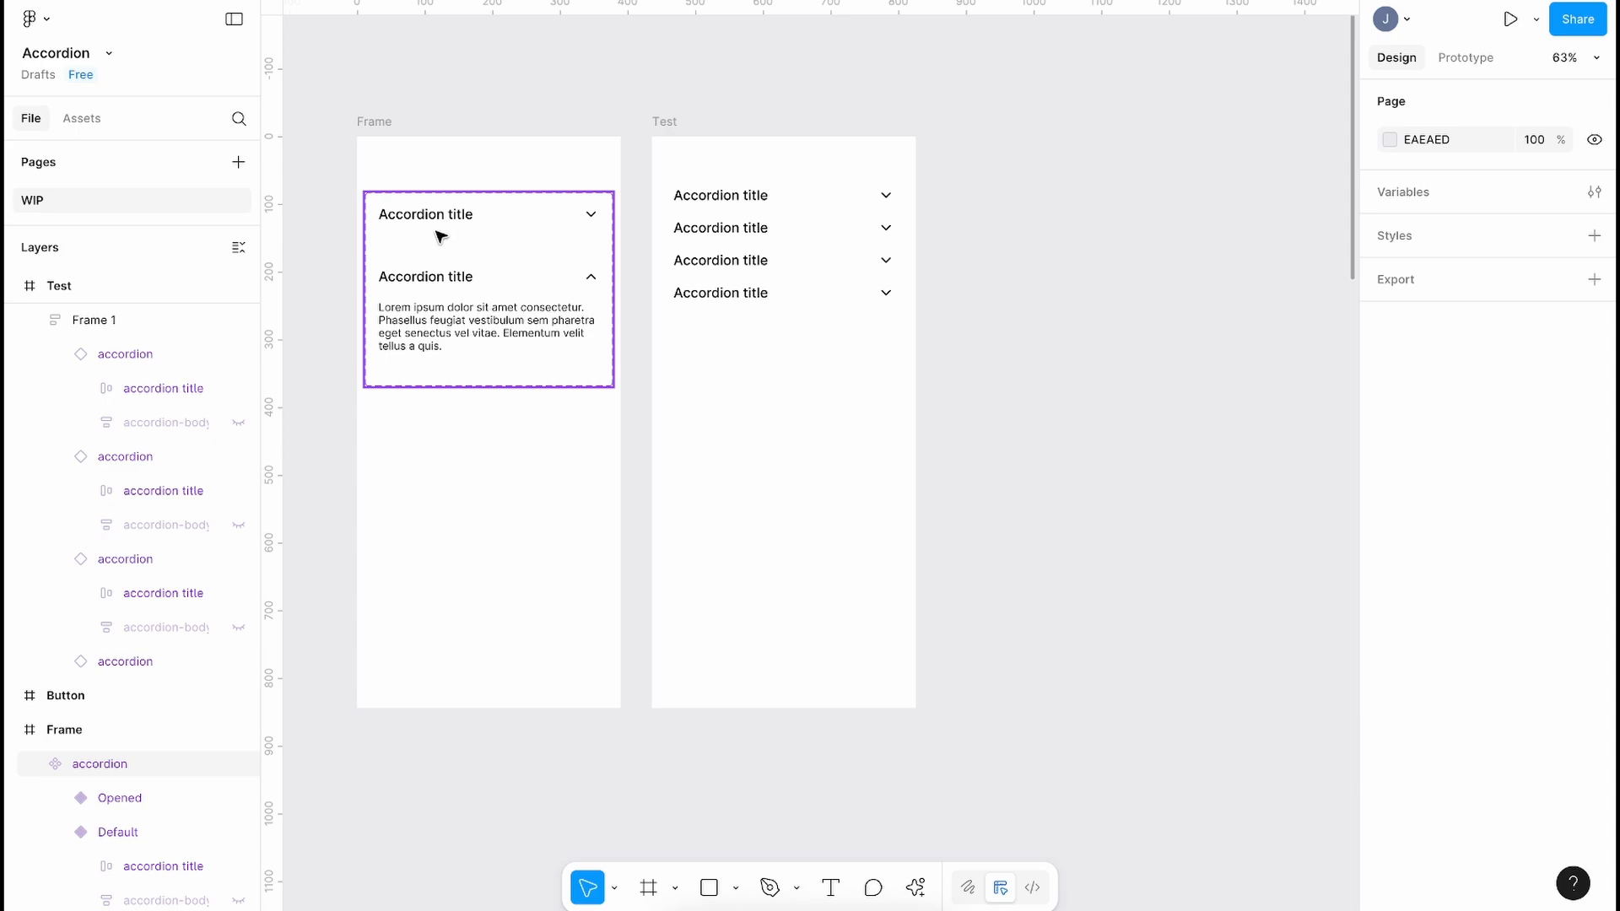
pyautogui.click(377, 121)
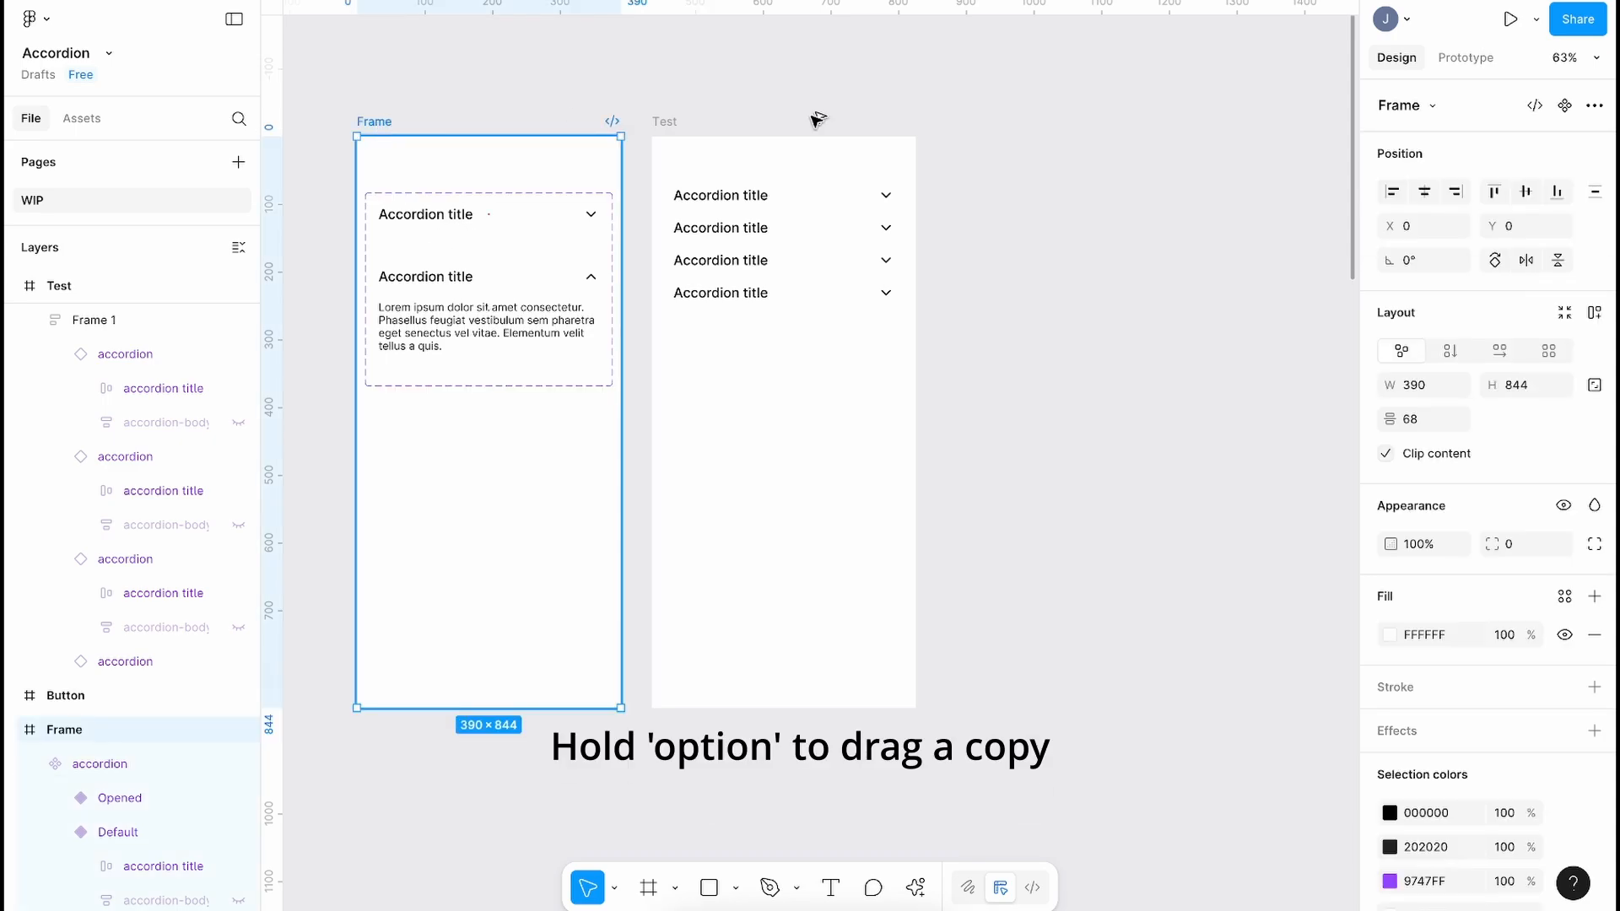
pyautogui.moveTo(687, 118); pyautogui.dragTo(1220, 134)
pyautogui.hscroll(5, 1213, 134)
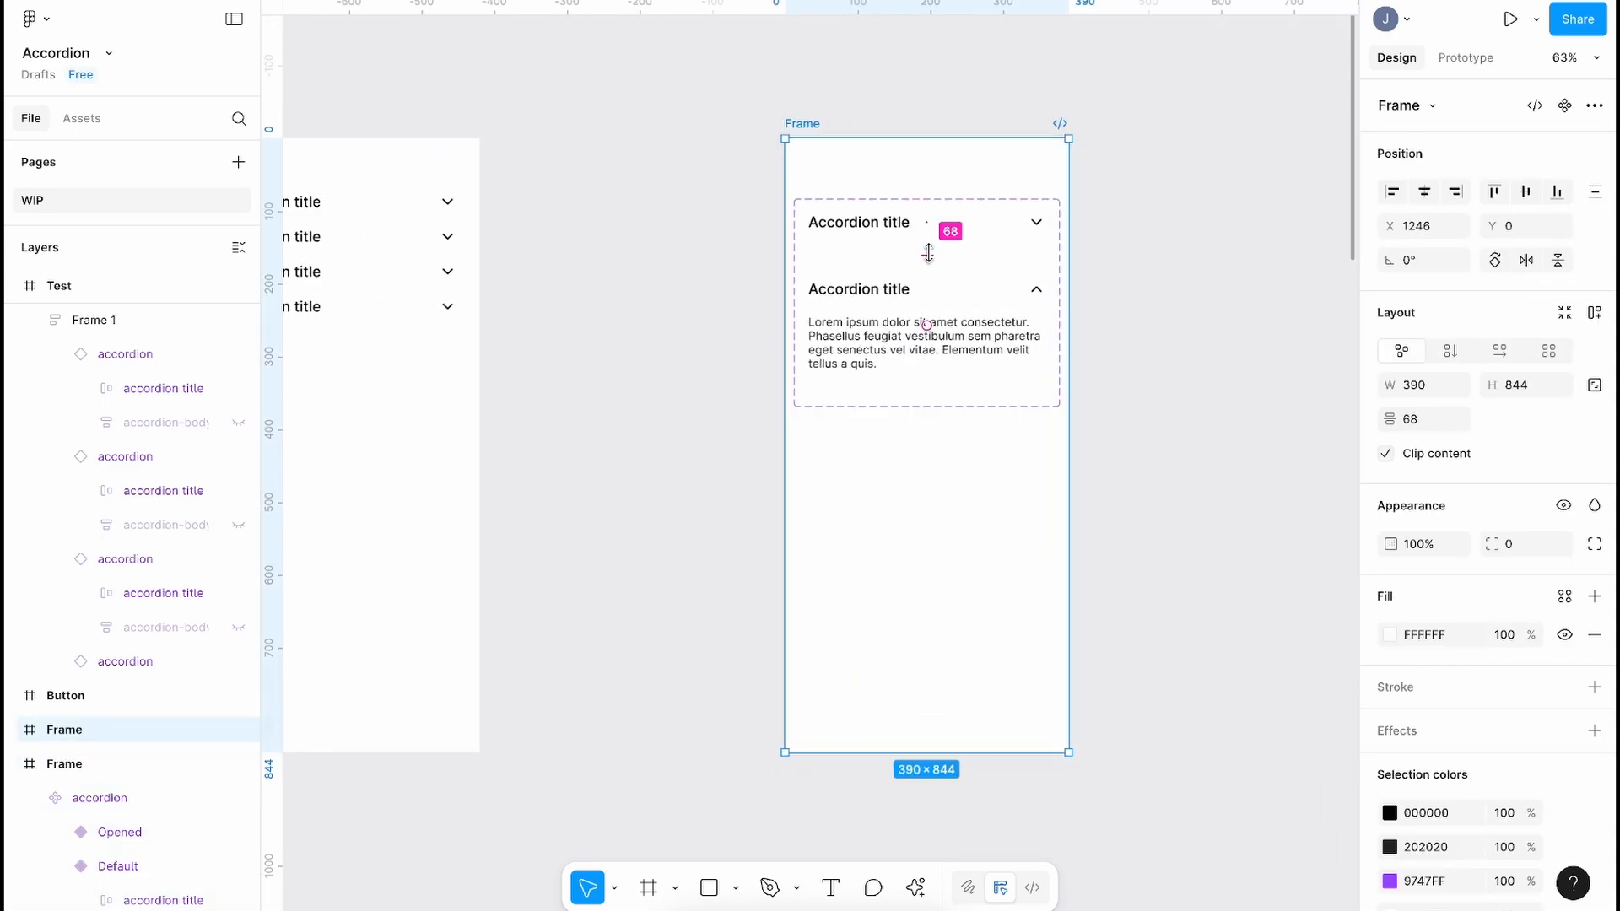
pyautogui.scroll(5, 890, 224)
pyautogui.hscroll(3, 837, 200)
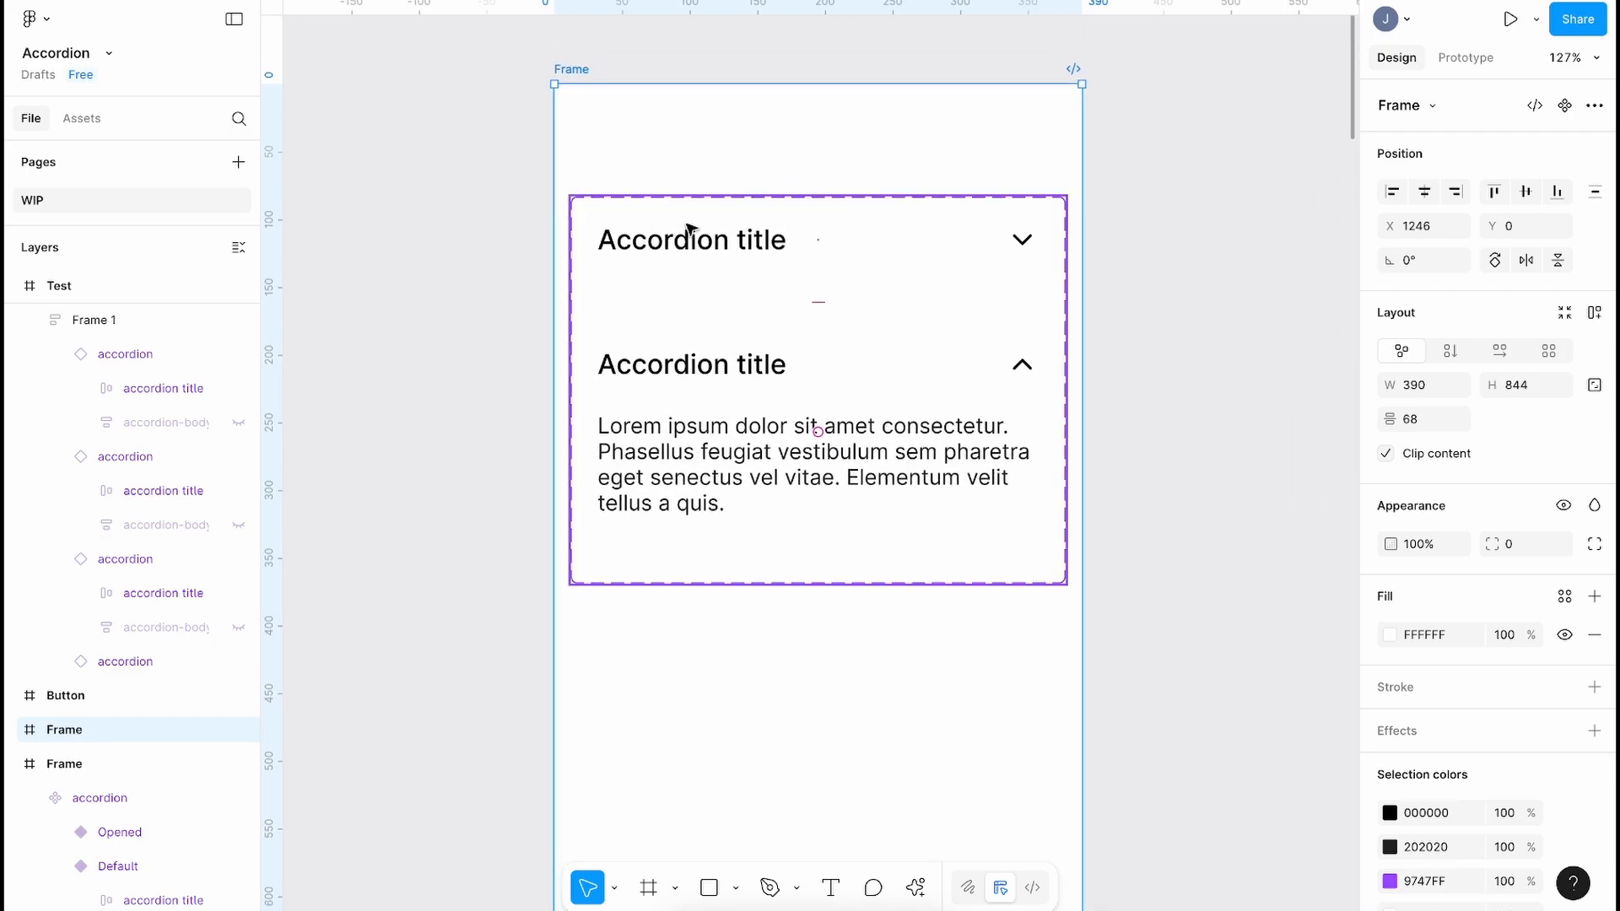
pyautogui.click(481, 274)
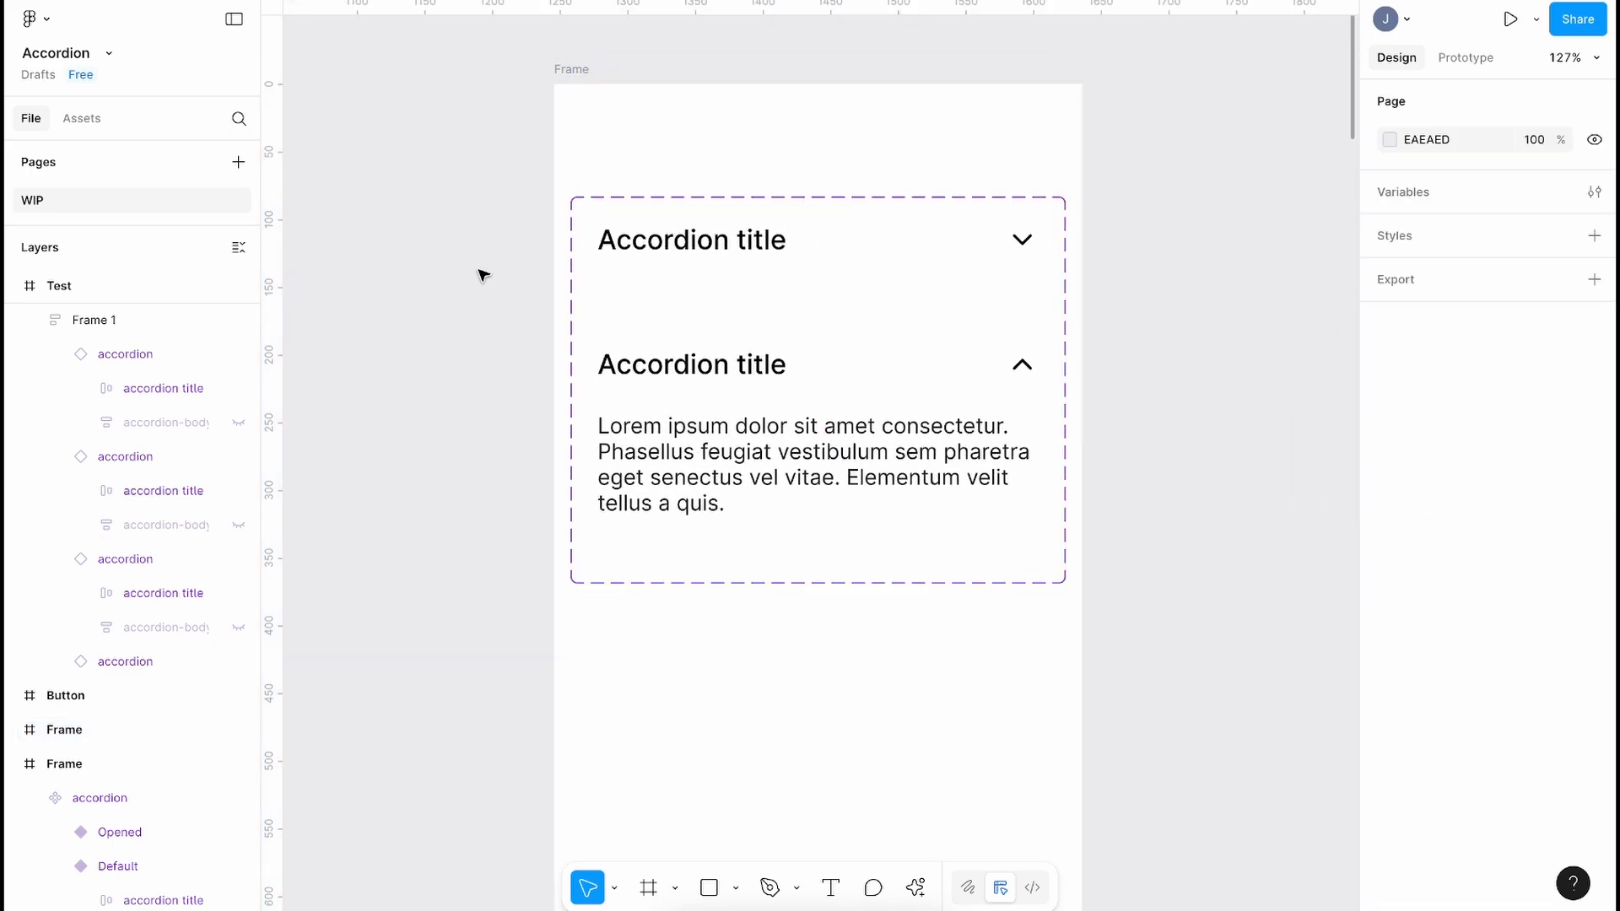
pyautogui.click(676, 239)
pyautogui.scroll(2, 678, 242)
pyautogui.hscroll(2, 677, 243)
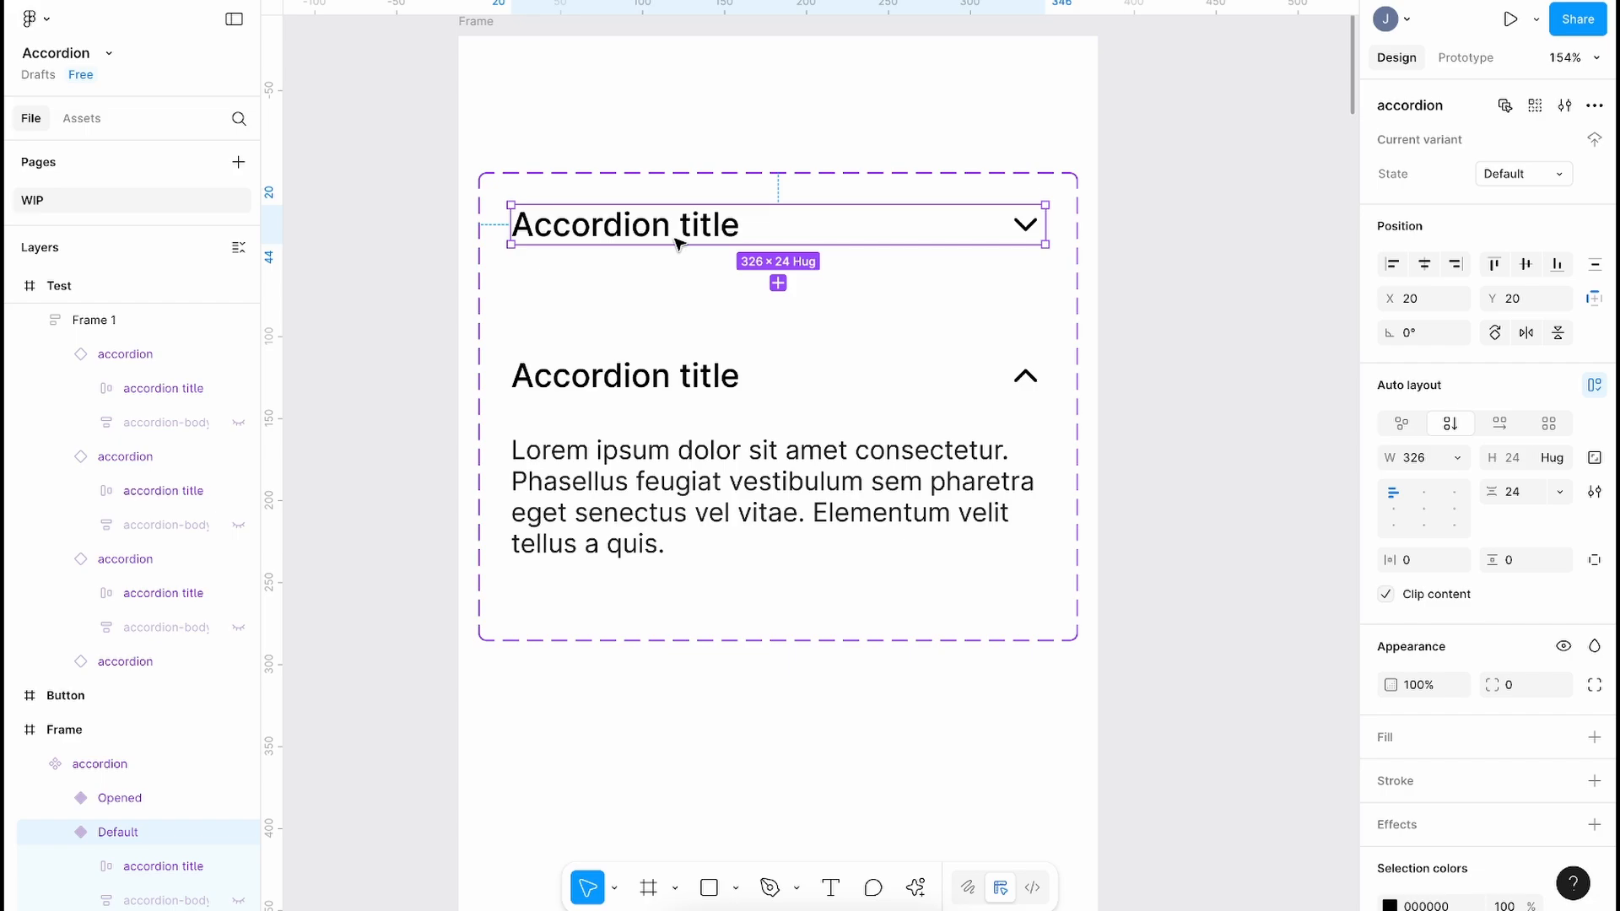
# Step: Give the collapsed Default variant 24 horizontal and vertical padding and a 6 corner radius
pyautogui.click(1423, 566)
pyautogui.press('Return')
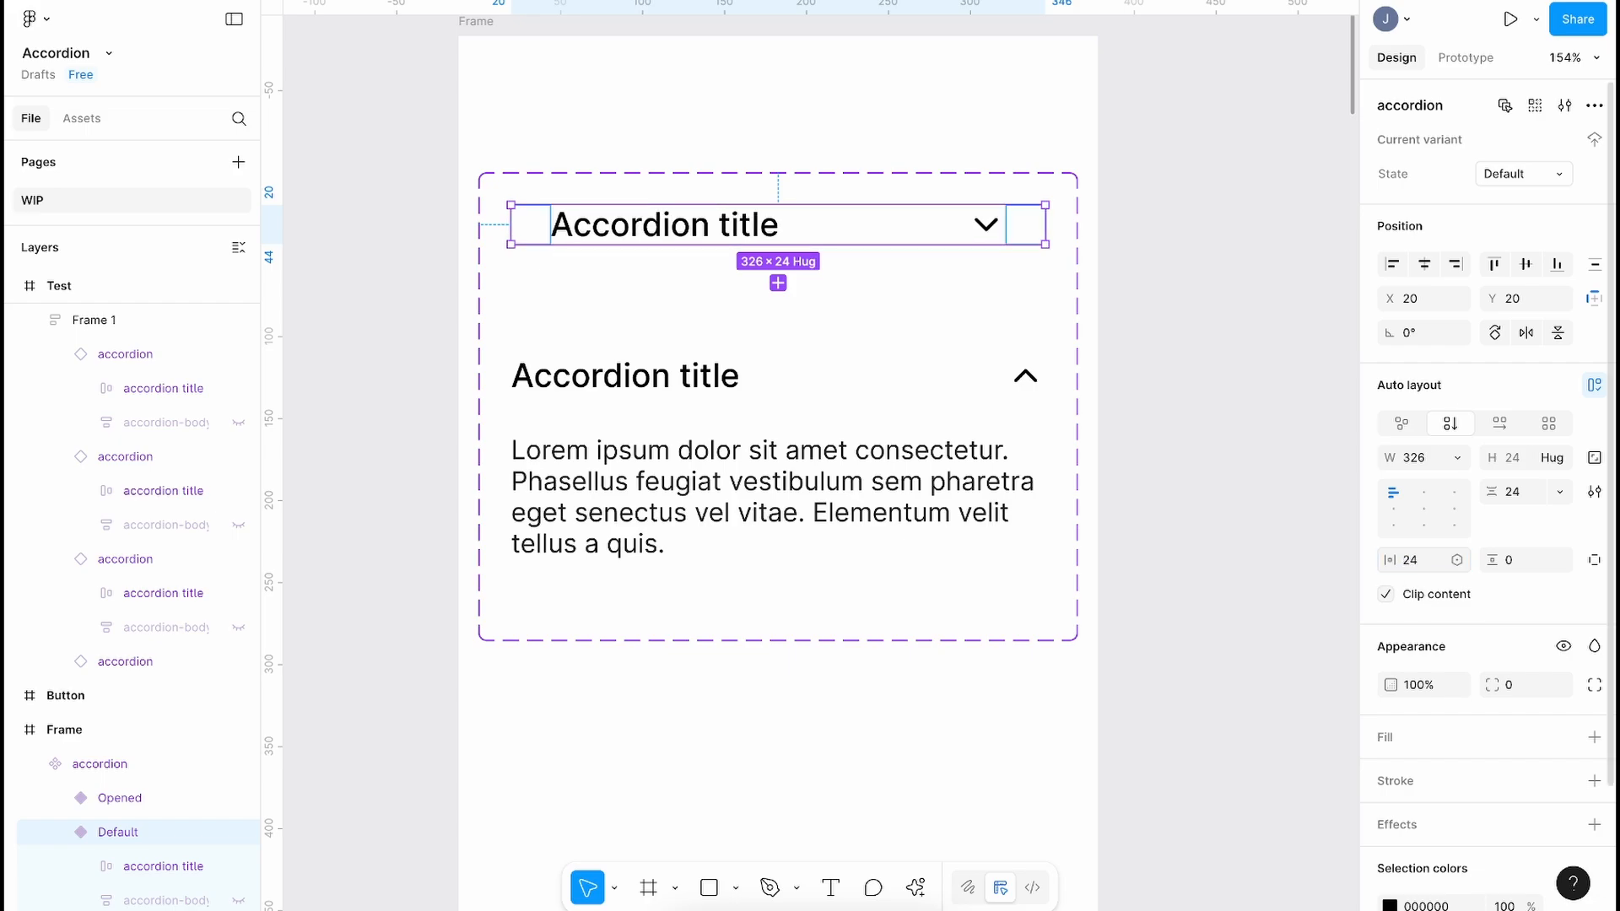
pyautogui.click(1513, 574)
pyautogui.press('Return')
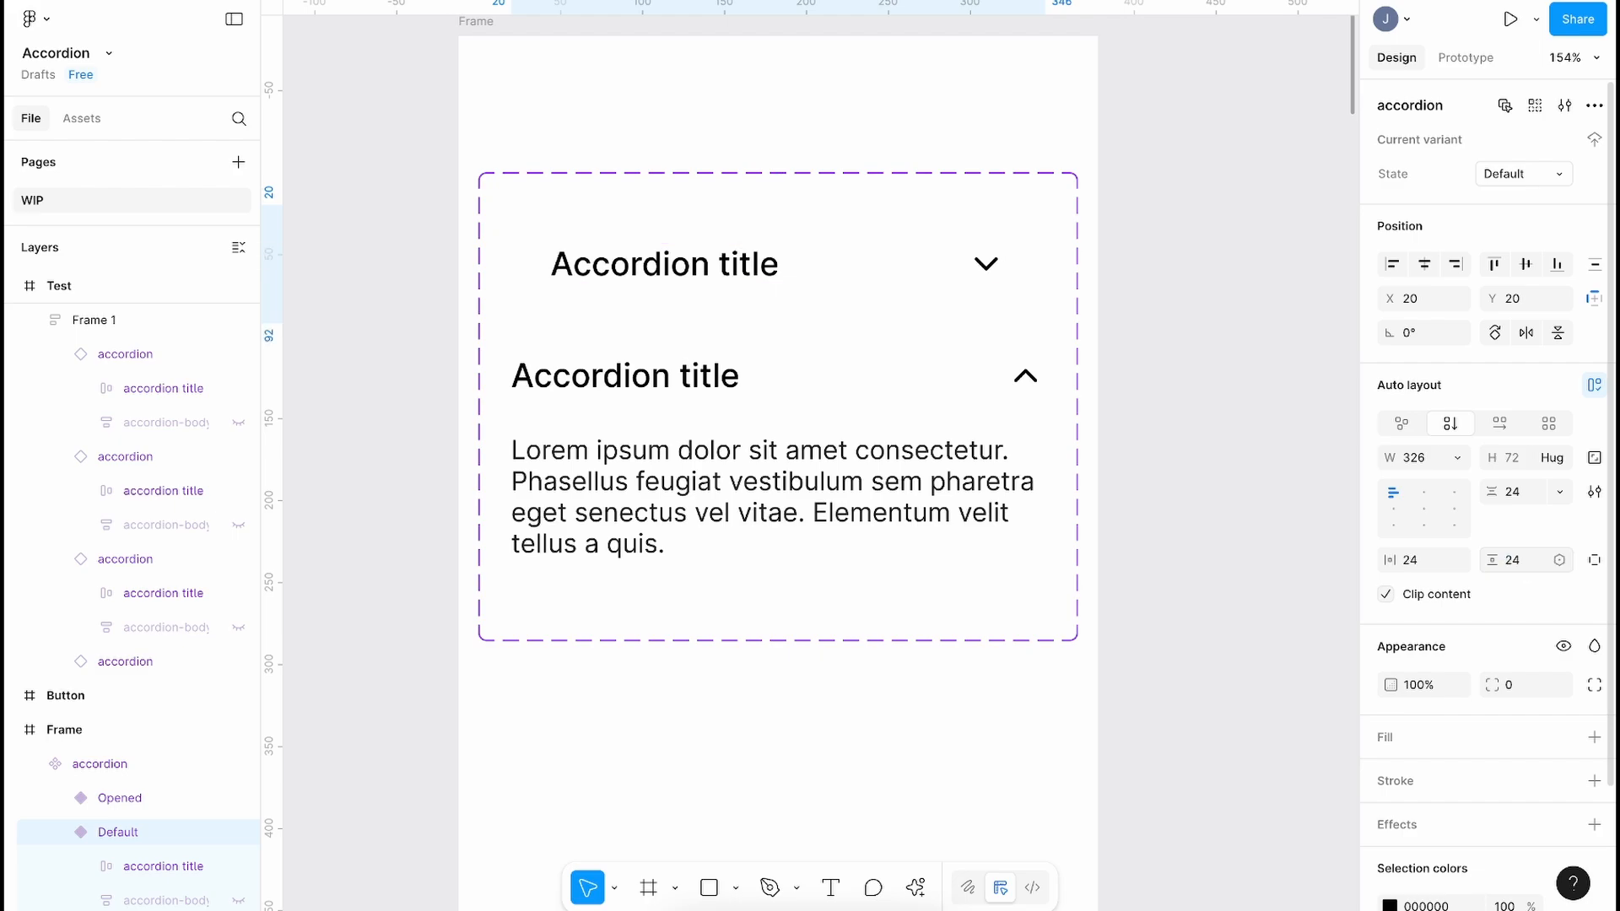
pyautogui.click(1521, 688)
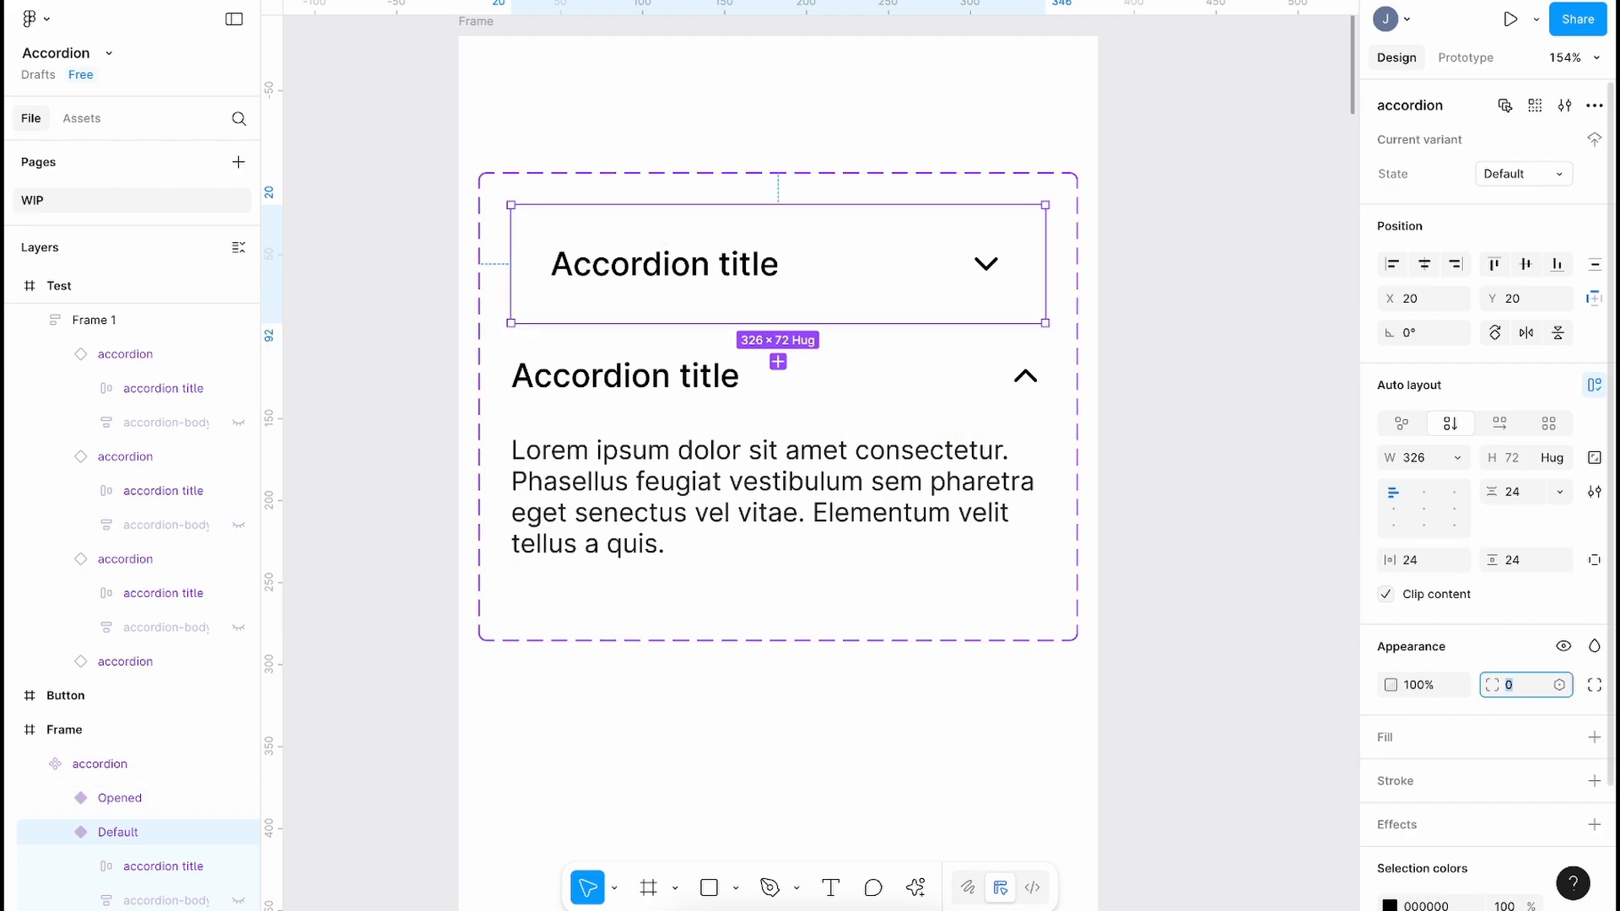
pyautogui.write('4')
# Step: Add a light grey-blue ECF0F7 fill to the collapsed variant
pyautogui.click(1594, 737)
pyautogui.click(1389, 775)
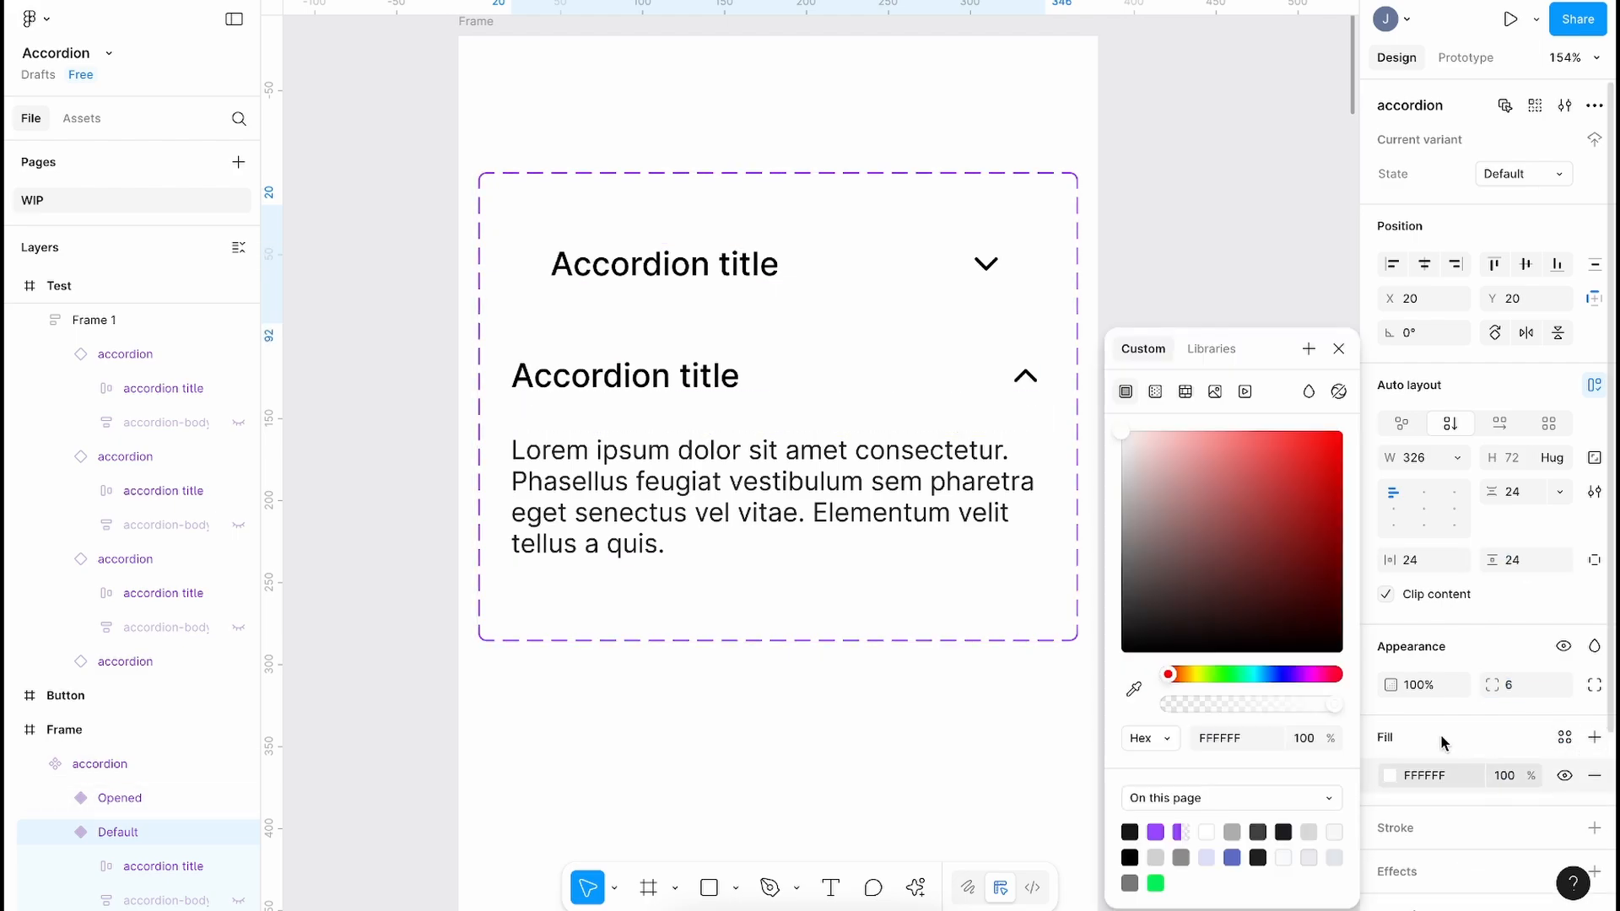
pyautogui.click(1269, 674)
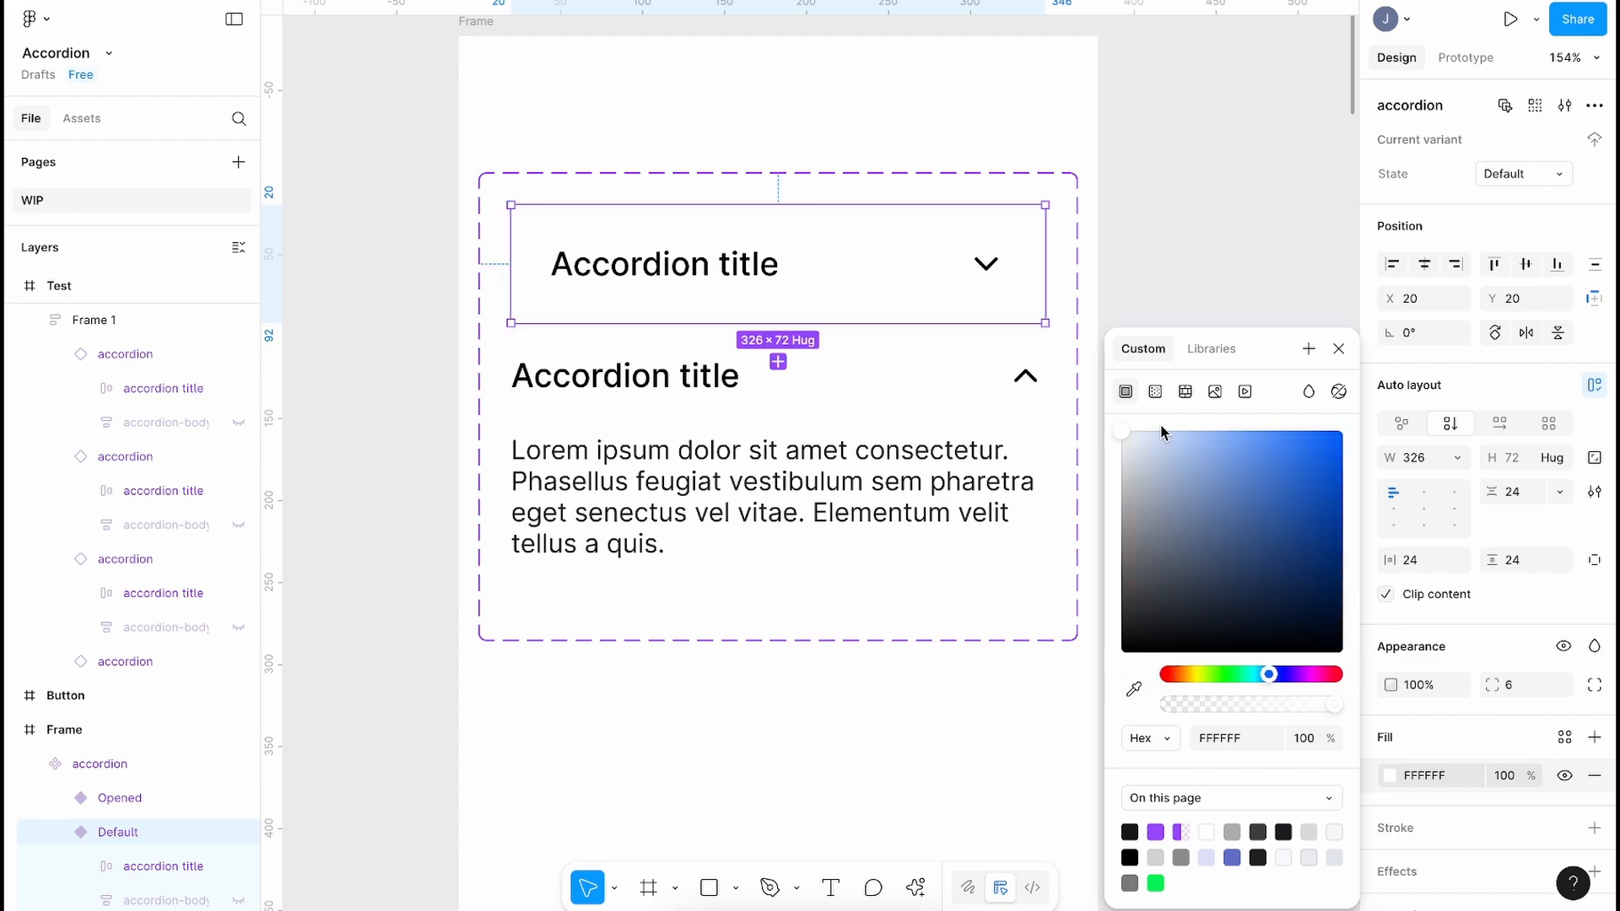
pyautogui.click(1128, 443)
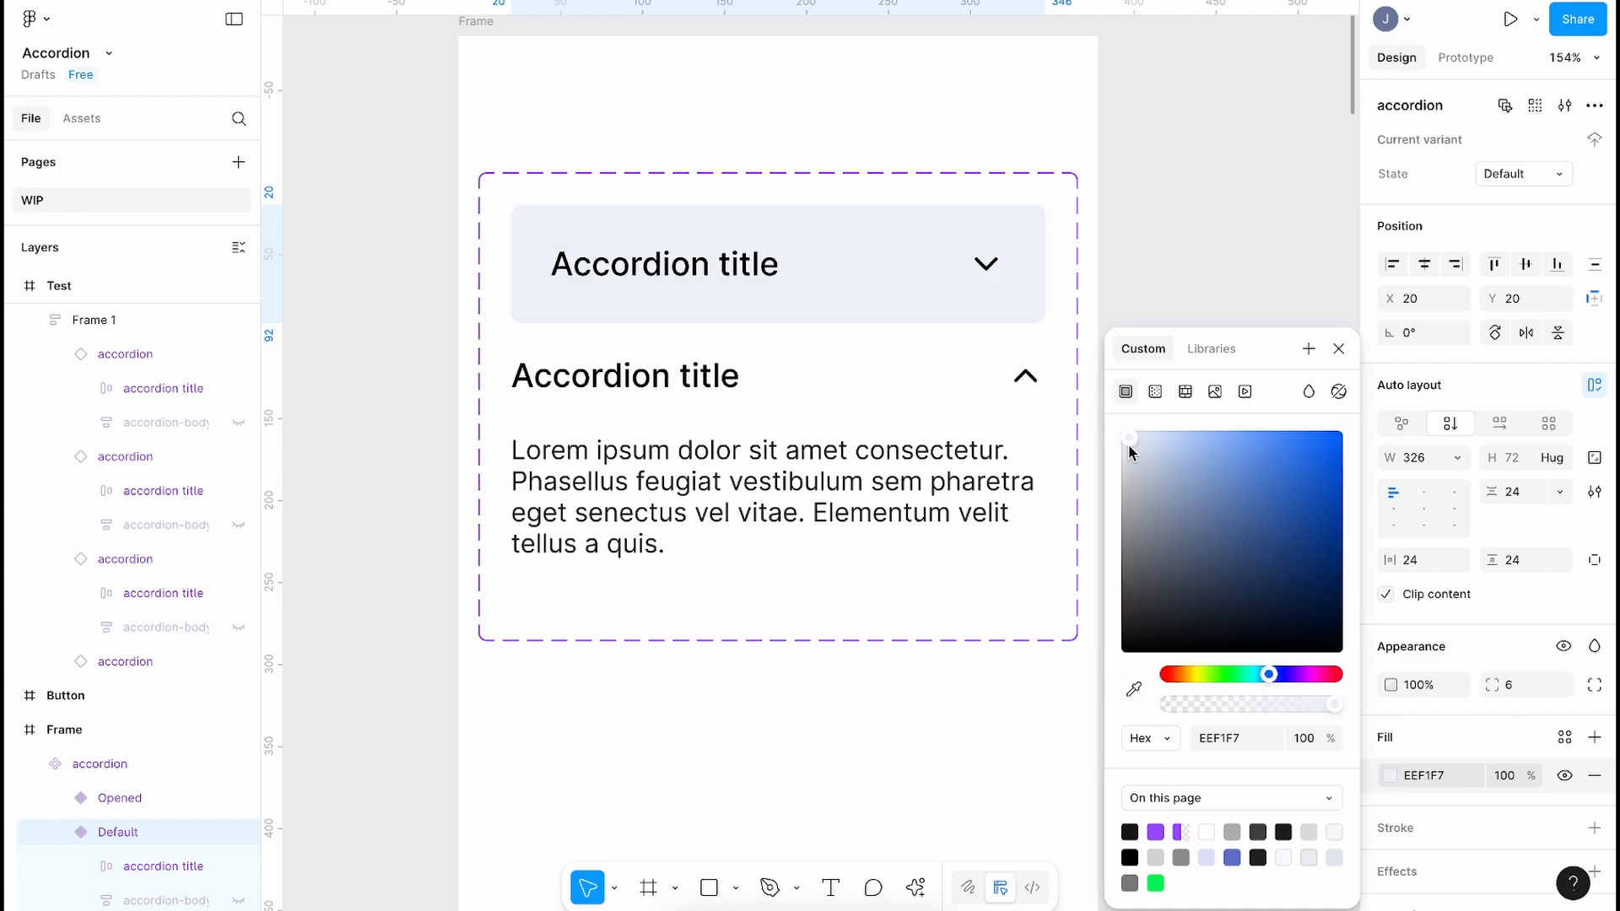
pyautogui.click(1197, 239)
pyautogui.click(743, 472)
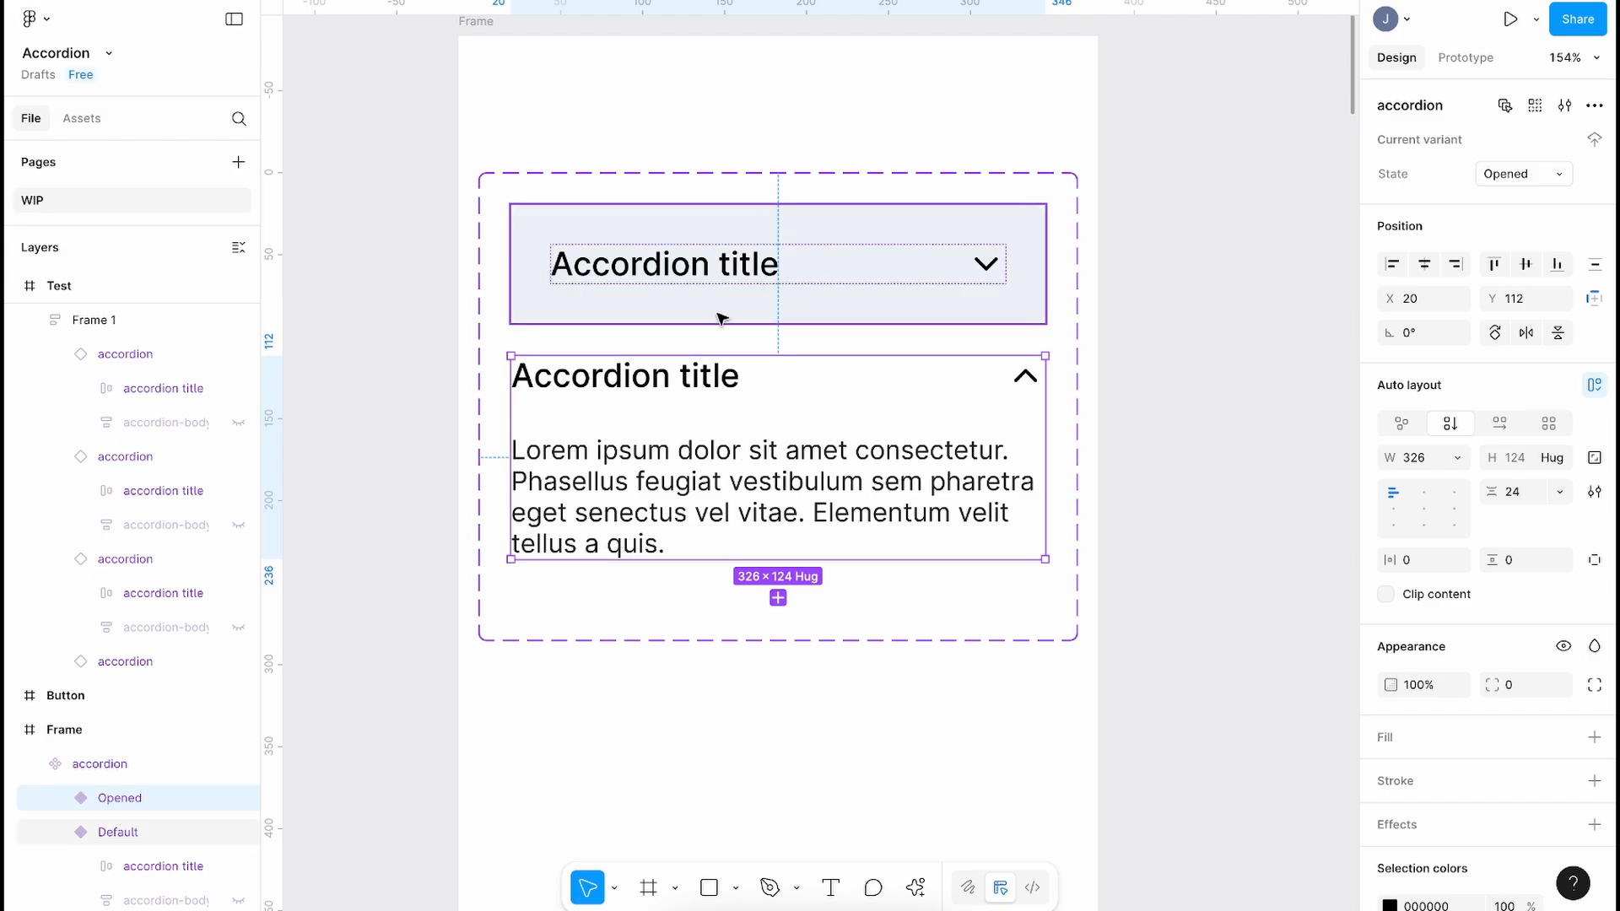
# Step: Set the Opened variant's horizontal and vertical padding to 24
pyautogui.click(1434, 561)
pyautogui.write('24')
pyautogui.press('Tab')
pyautogui.write('24')
pyautogui.press('Return')
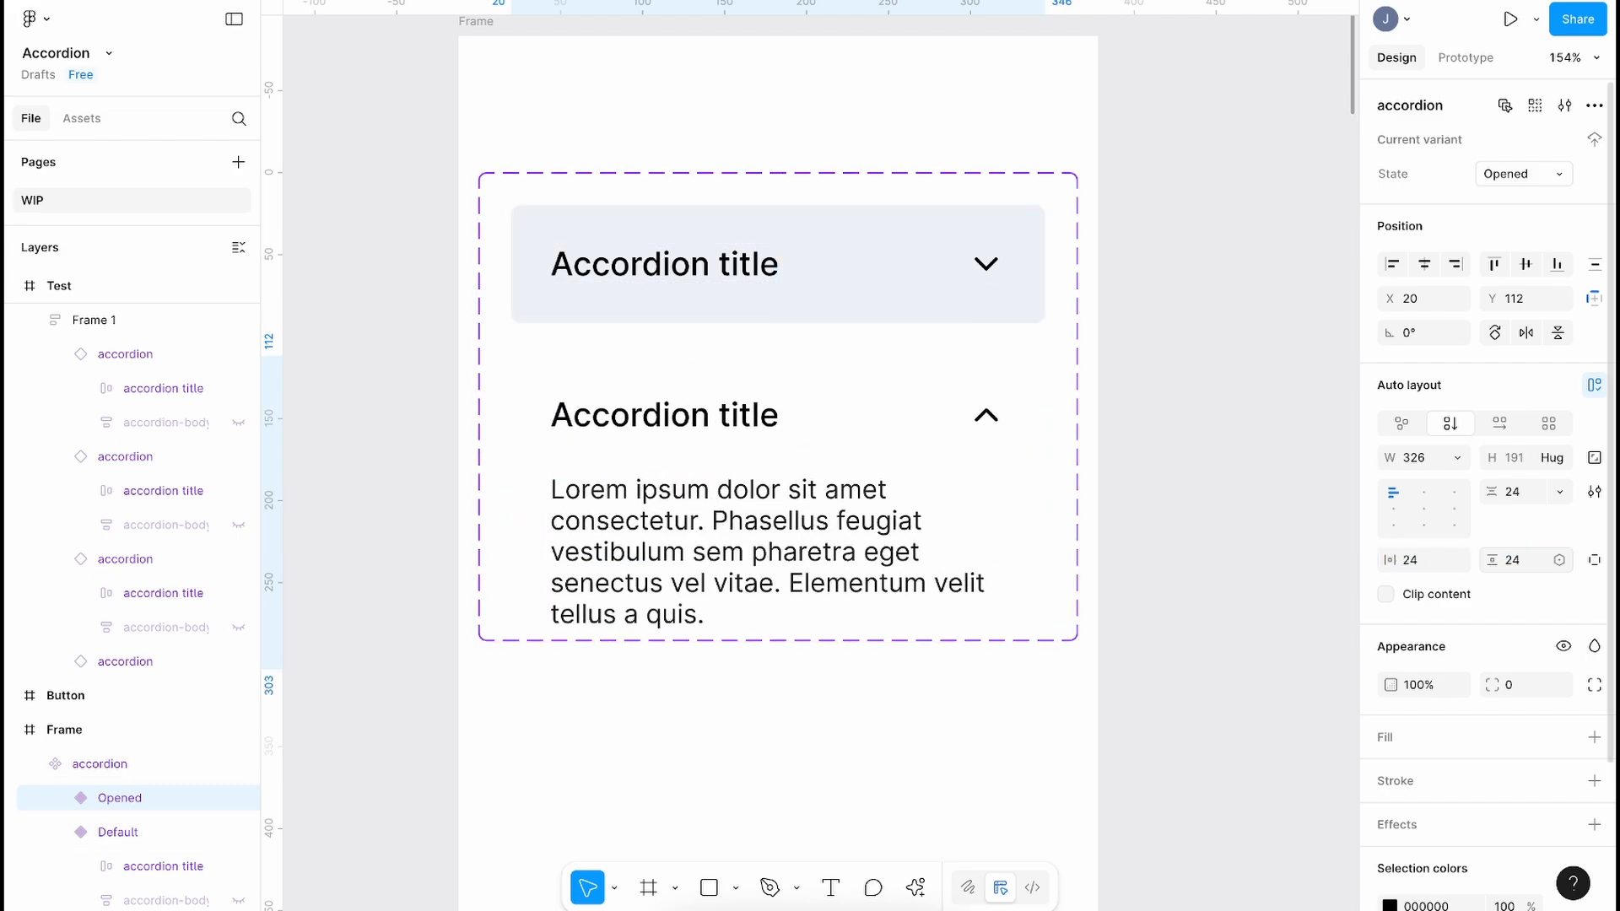
# Step: Eyedrop the header's ECF0F7 colour as the Opened variant's fill, then compare both variants
pyautogui.click(495, 594)
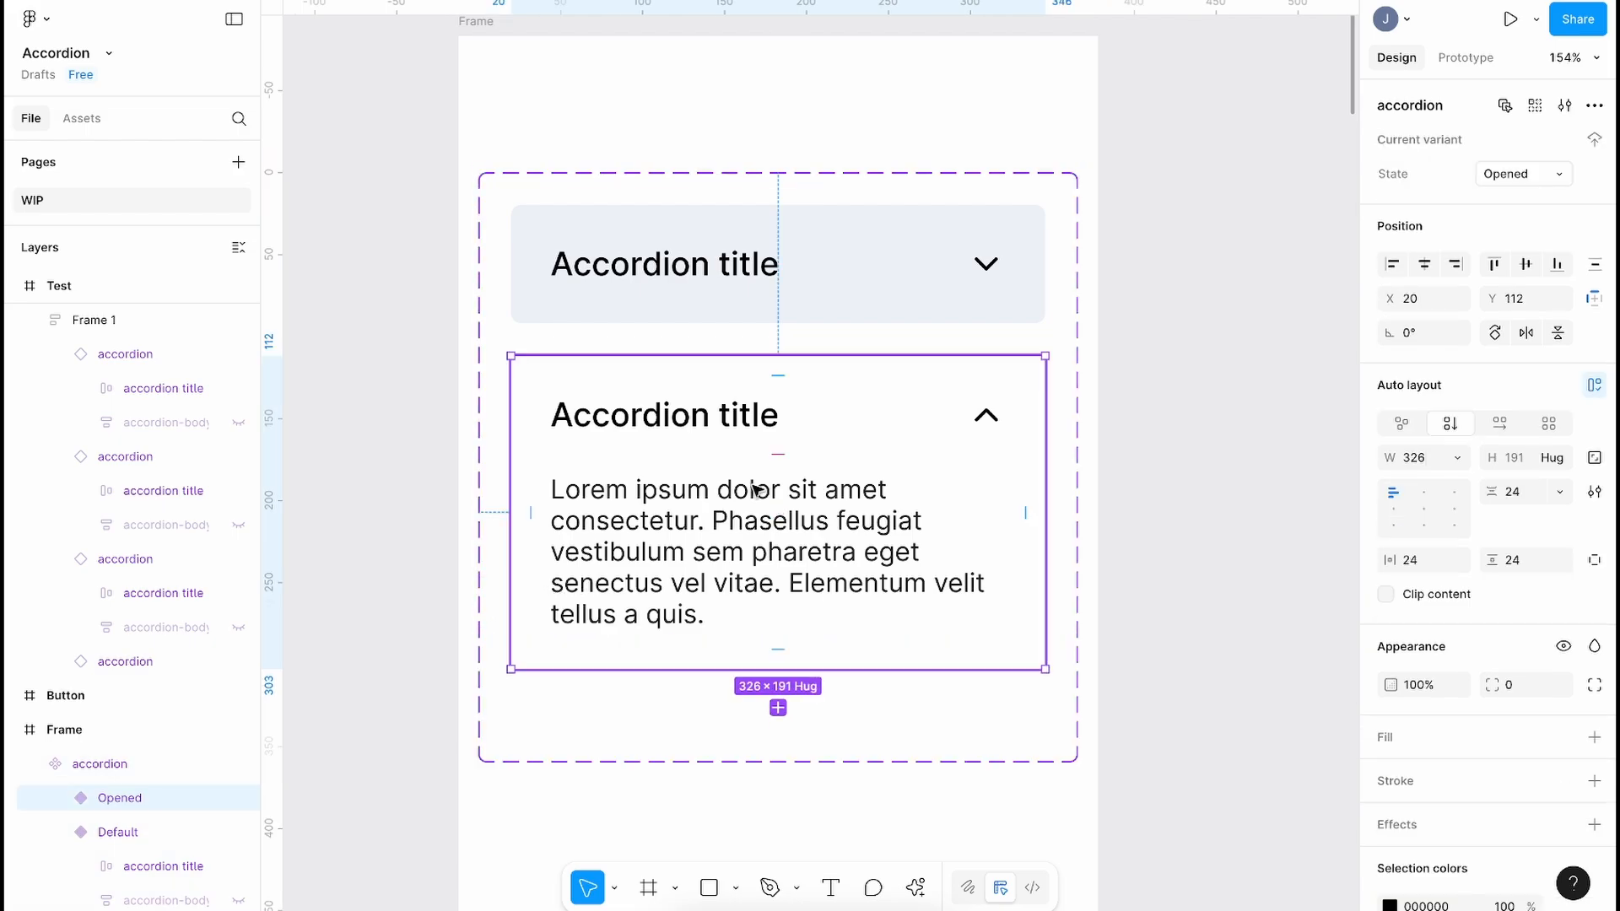
pyautogui.press('i')
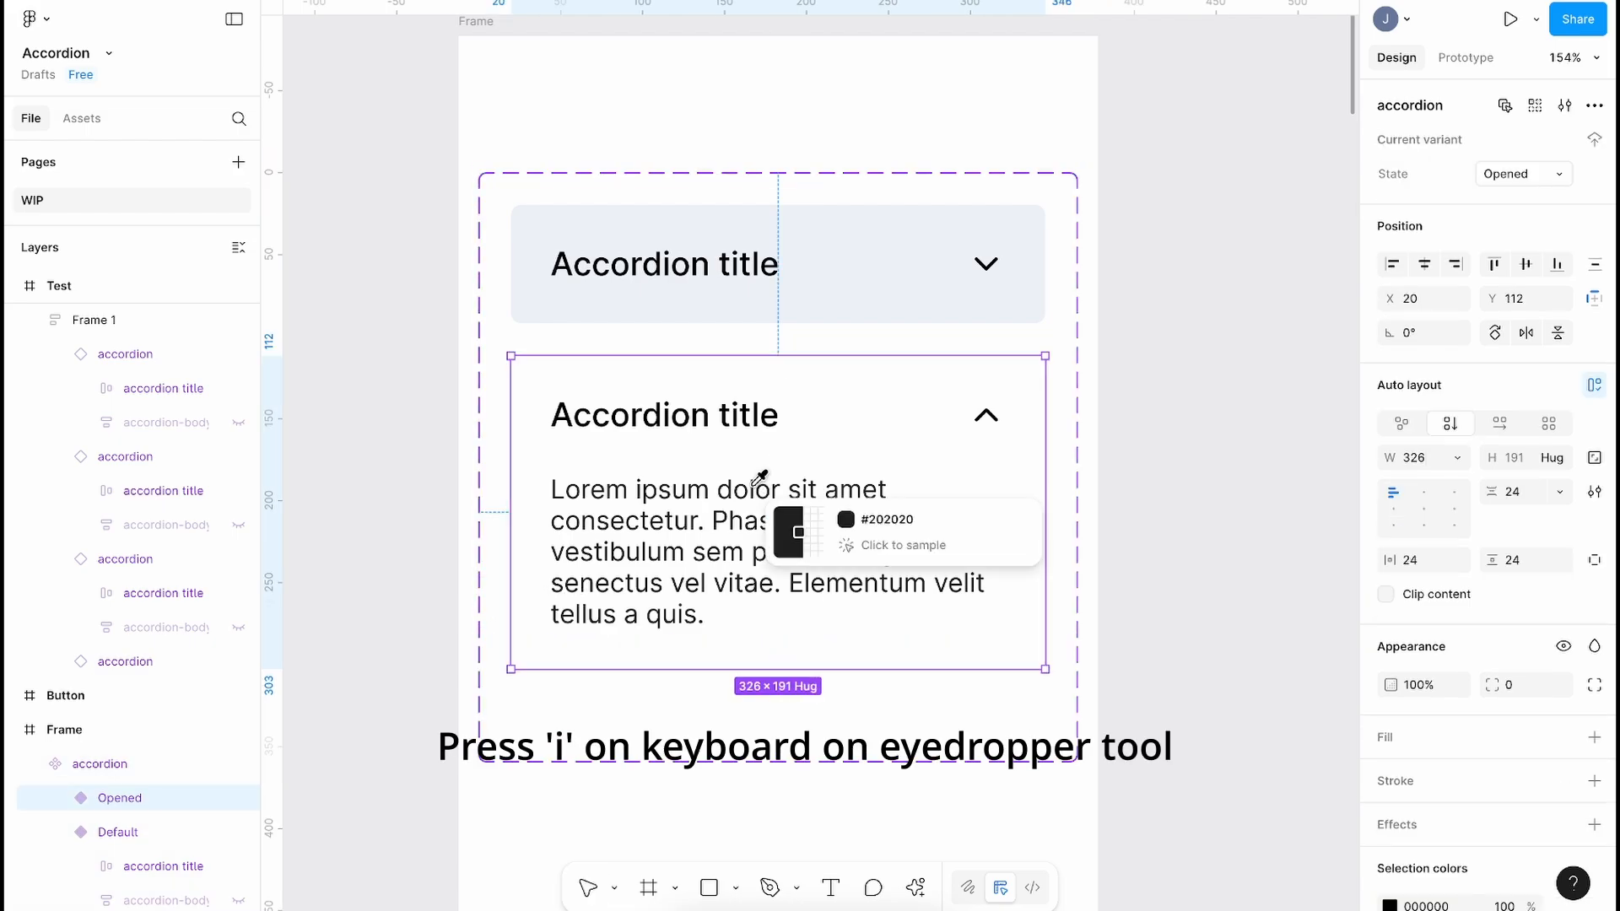
pyautogui.click(871, 270)
pyautogui.click(868, 264)
pyautogui.click(613, 482)
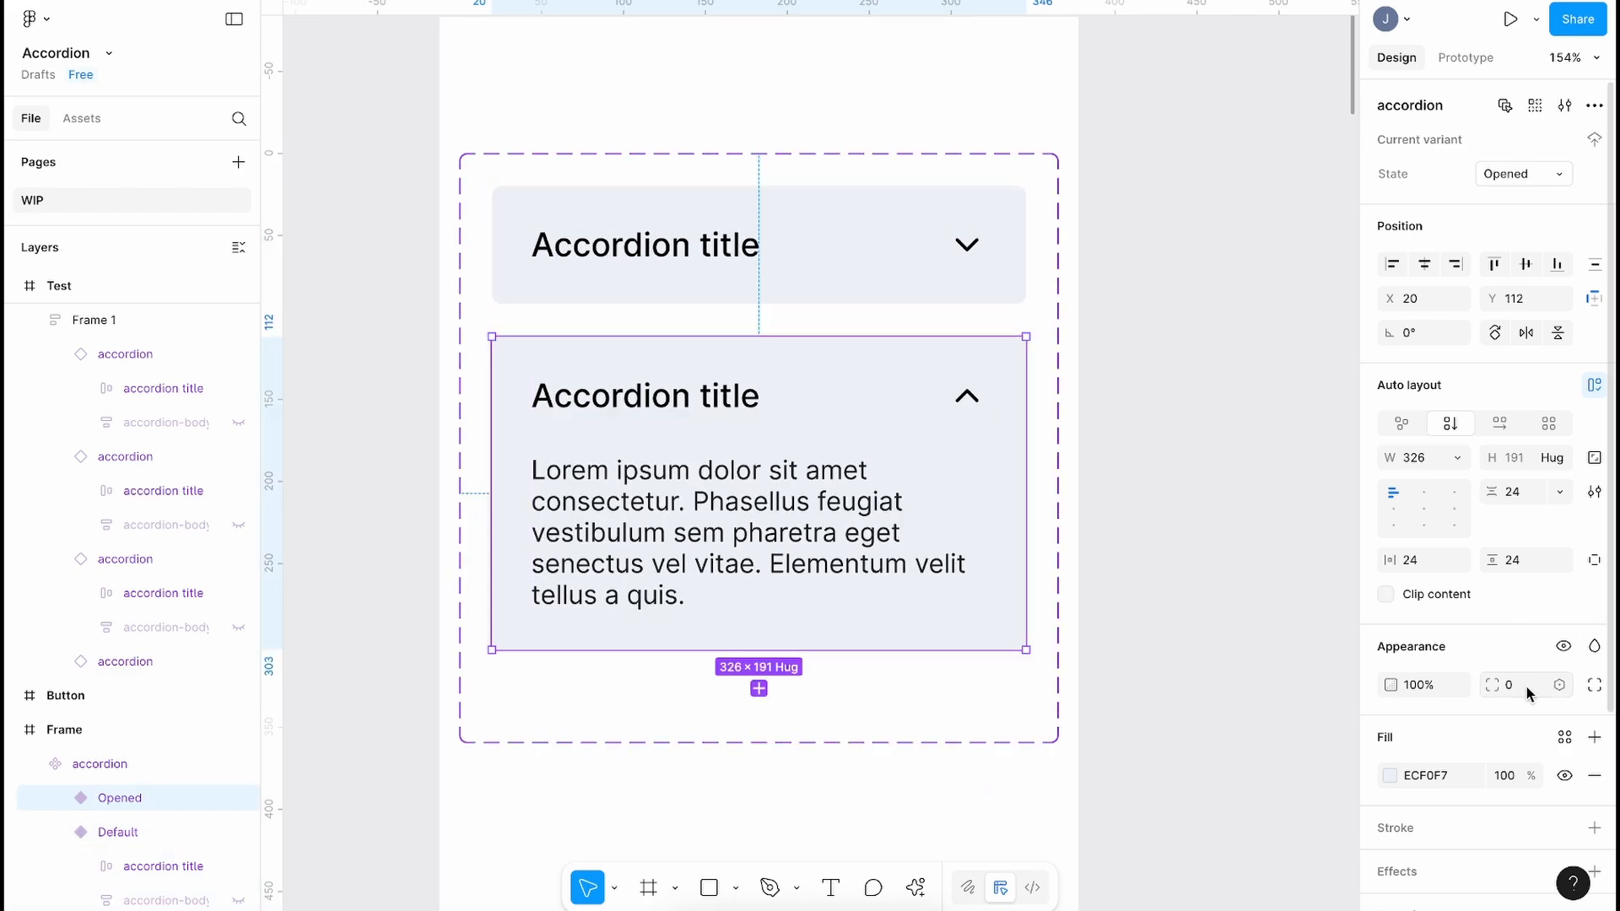
pyautogui.scroll(-3, 945, 521)
pyautogui.click(878, 355)
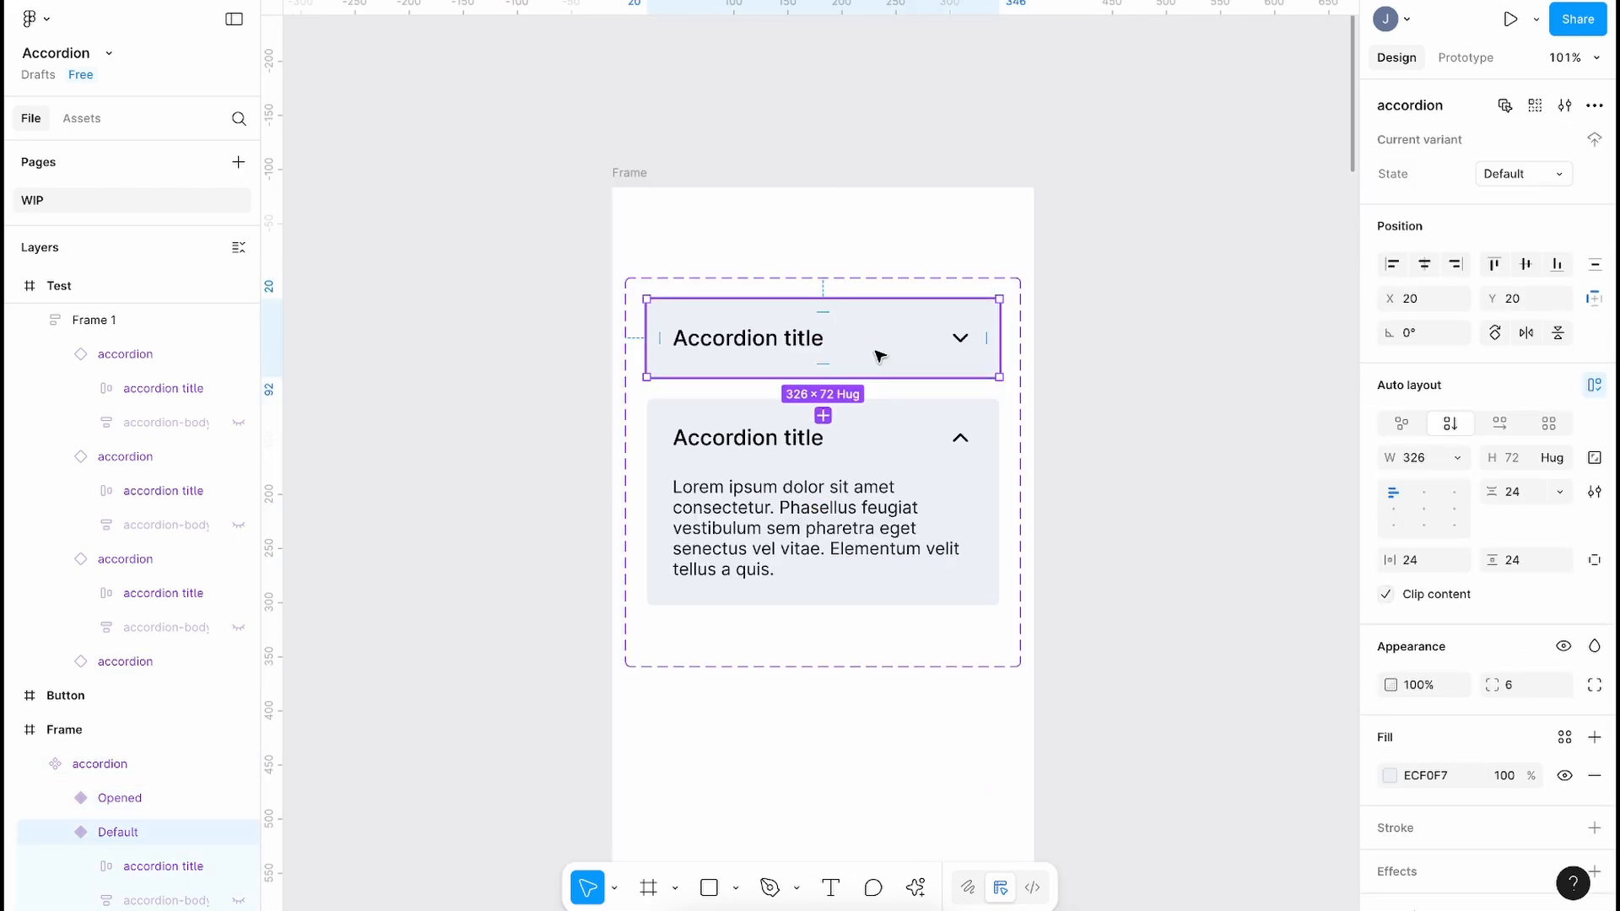
pyautogui.hscroll(5, 879, 355)
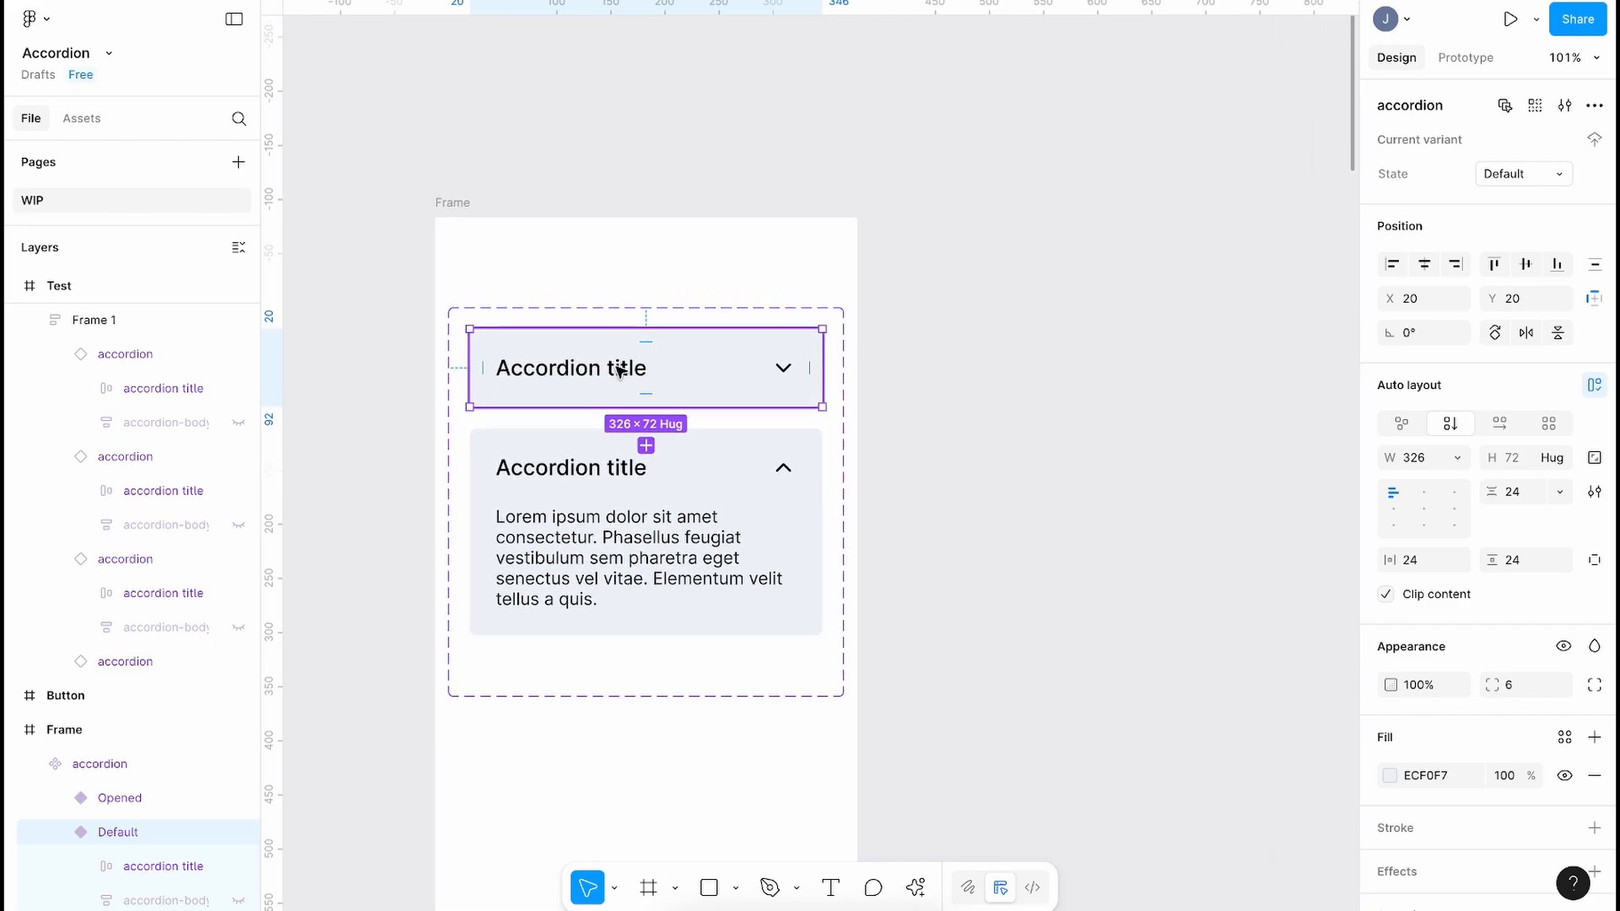
pyautogui.scroll(-2, 620, 372)
# Step: Place an accordion copy below the plain list and wrap the two grey accordions in auto layout
pyautogui.moveTo(620, 371); pyautogui.dragTo(528, 604)
pyautogui.keyDown('shift'); pyautogui.click(544, 552); pyautogui.keyUp('shift')
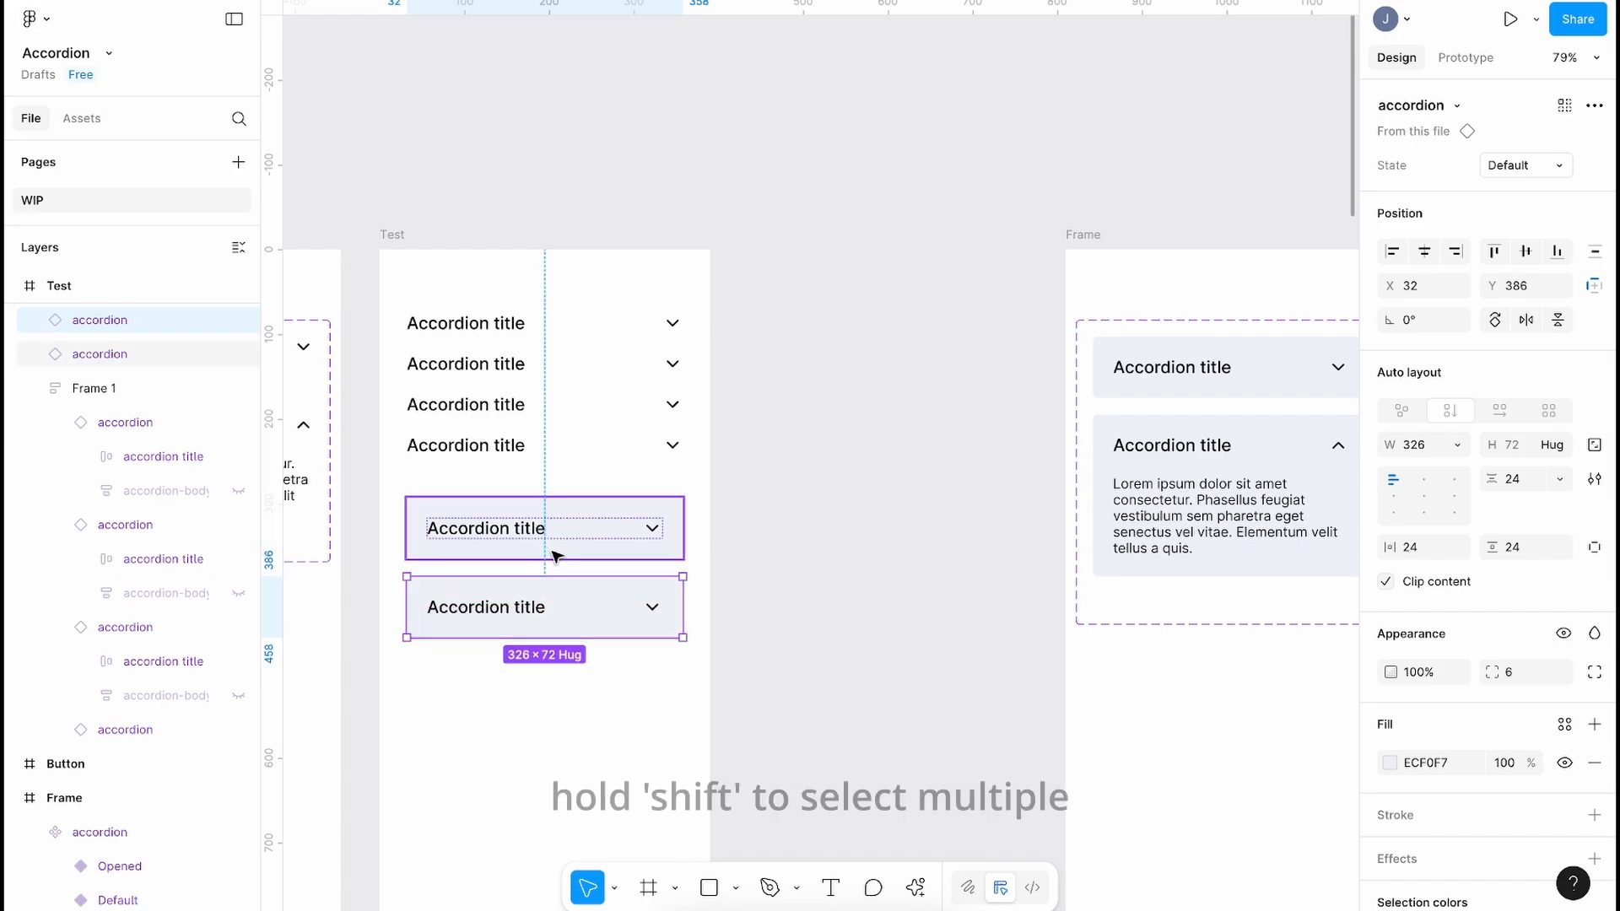
pyautogui.hotkey('shift', 'a')
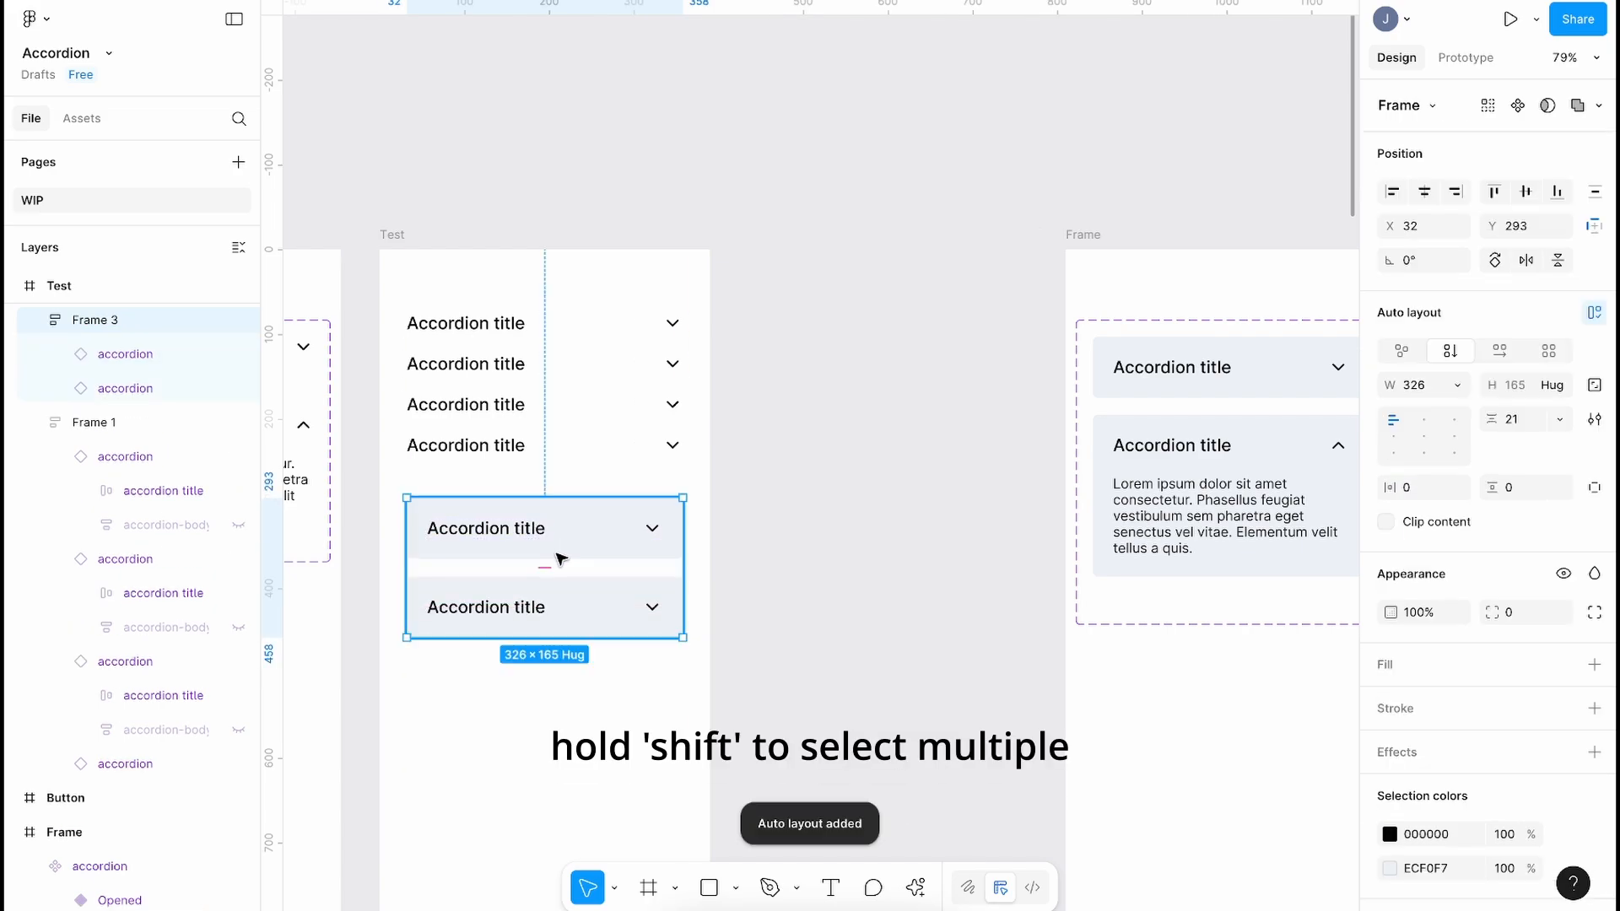
# Step: Paste the accordion twice more so the stack holds four grey accordions in Frame 3
pyautogui.click(590, 607)
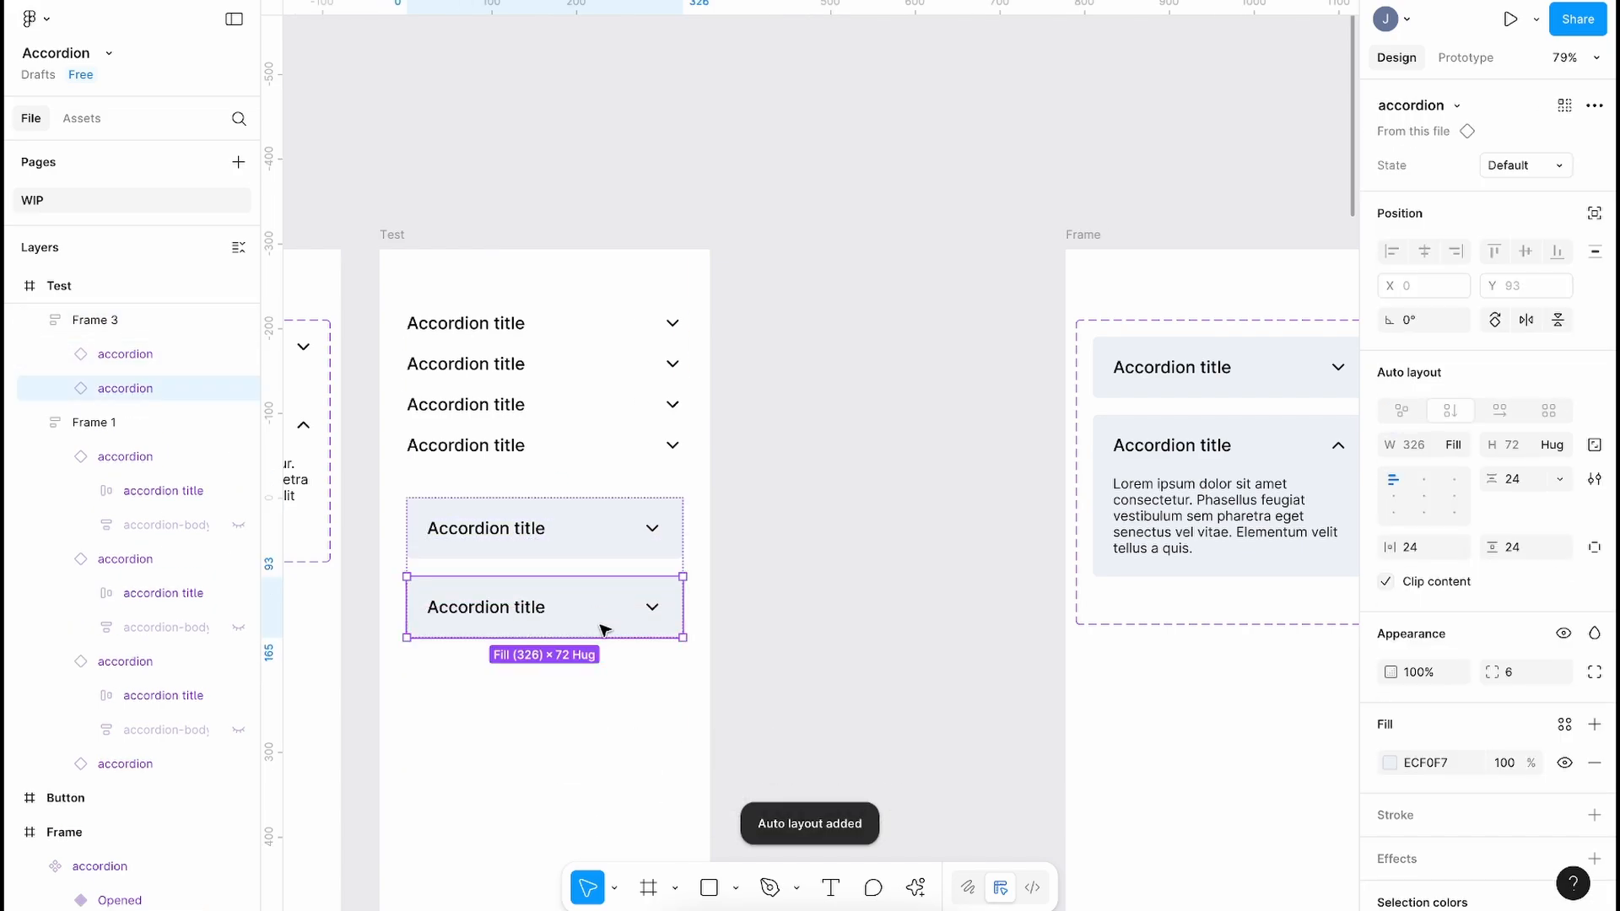
pyautogui.press('super+c')
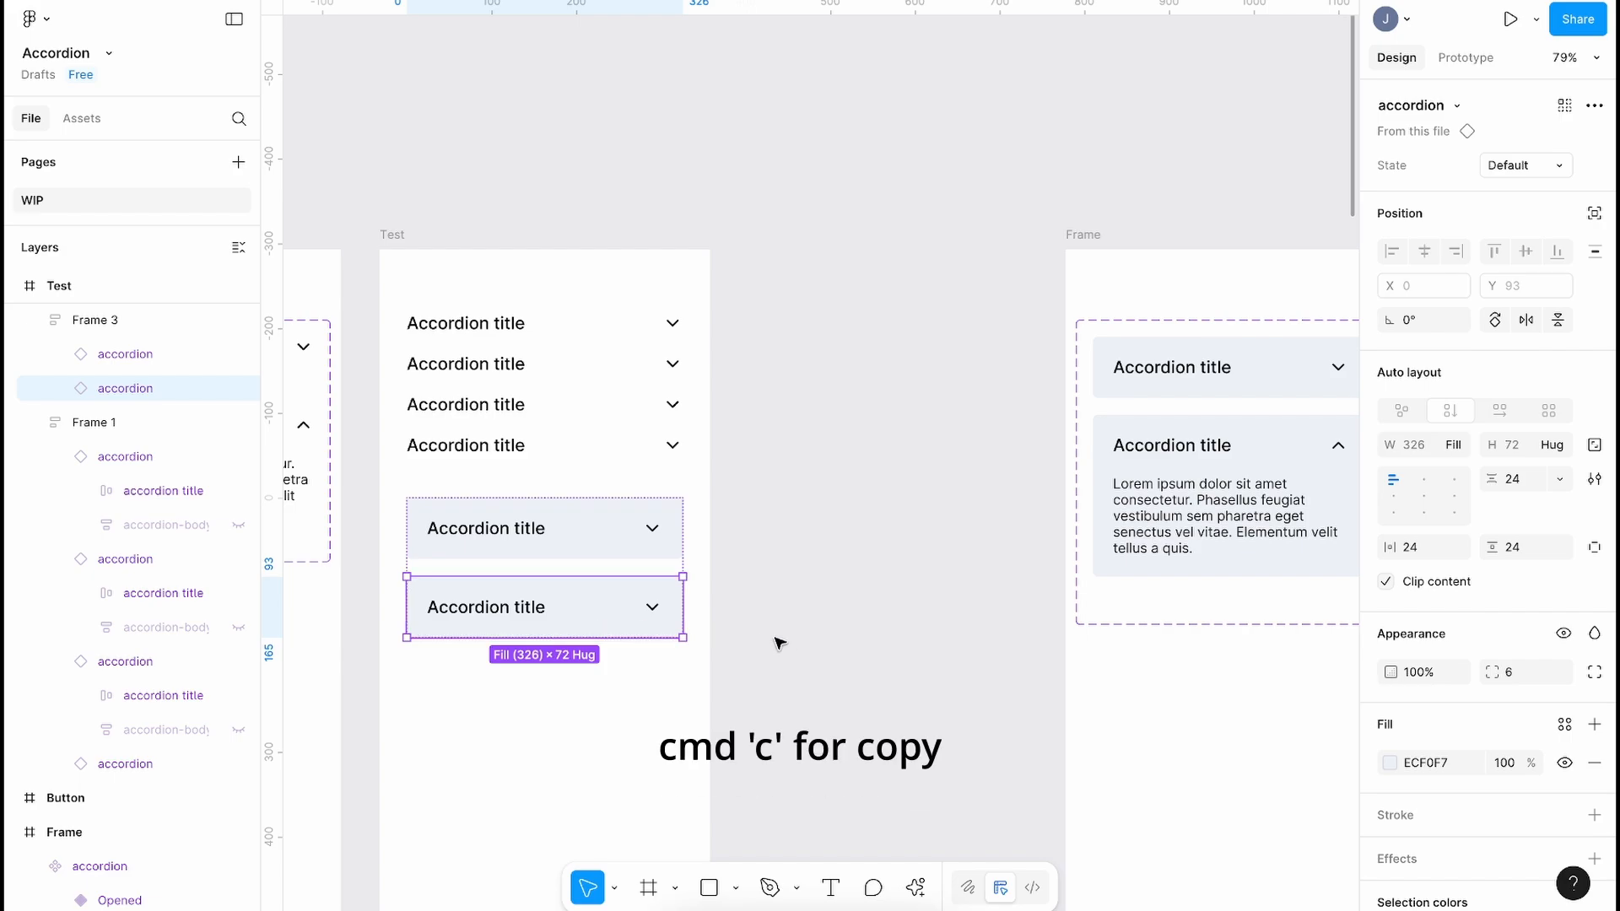
pyautogui.press('super+v')
pyautogui.scroll(-3, 784, 643)
pyautogui.hscroll(-5, 784, 644)
pyautogui.press('super+v')
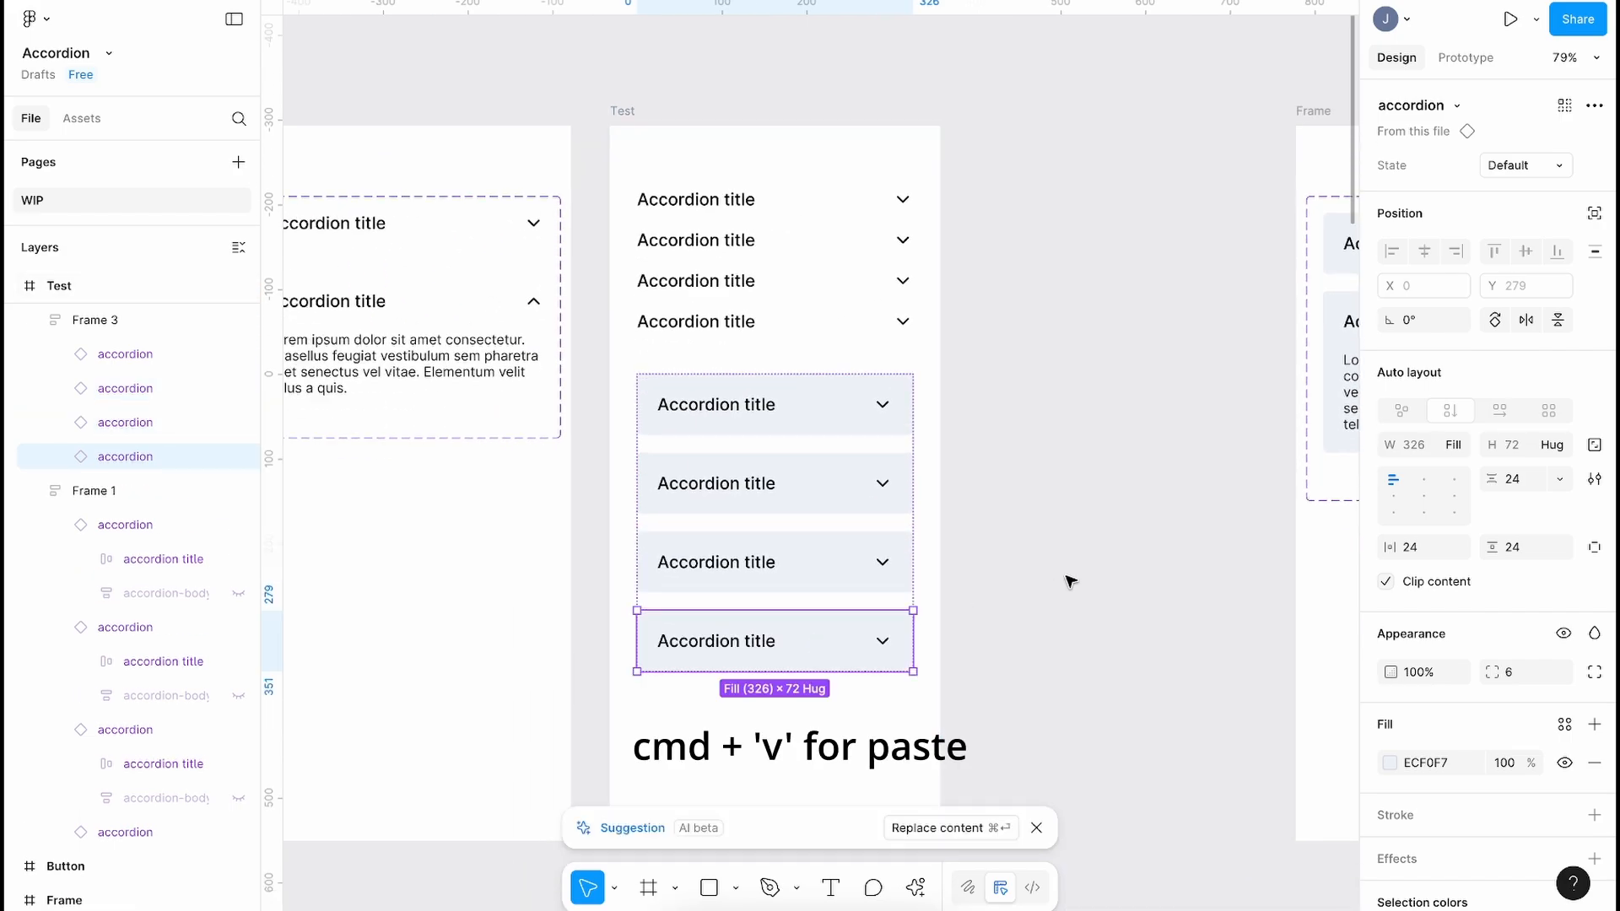
# Step: Wrap both accordion stacks in auto-layout Frame 4 and preview the Test frame as a prototype
pyautogui.click(1070, 578)
pyautogui.press('super+a')
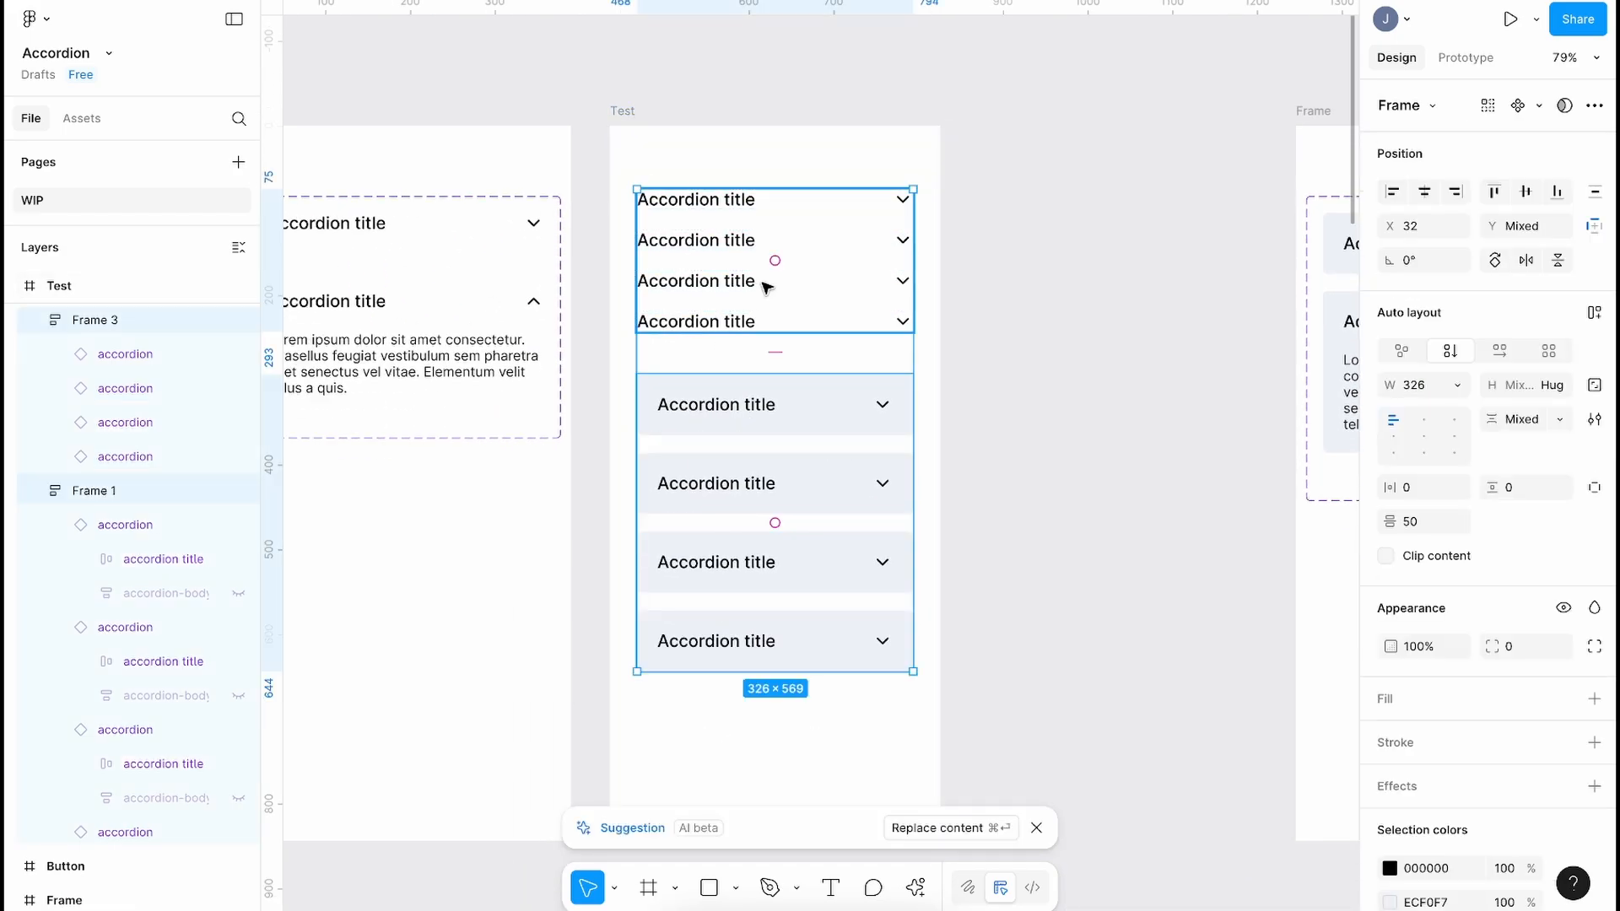
pyautogui.hotkey('shift', 'a')
pyautogui.click(1067, 353)
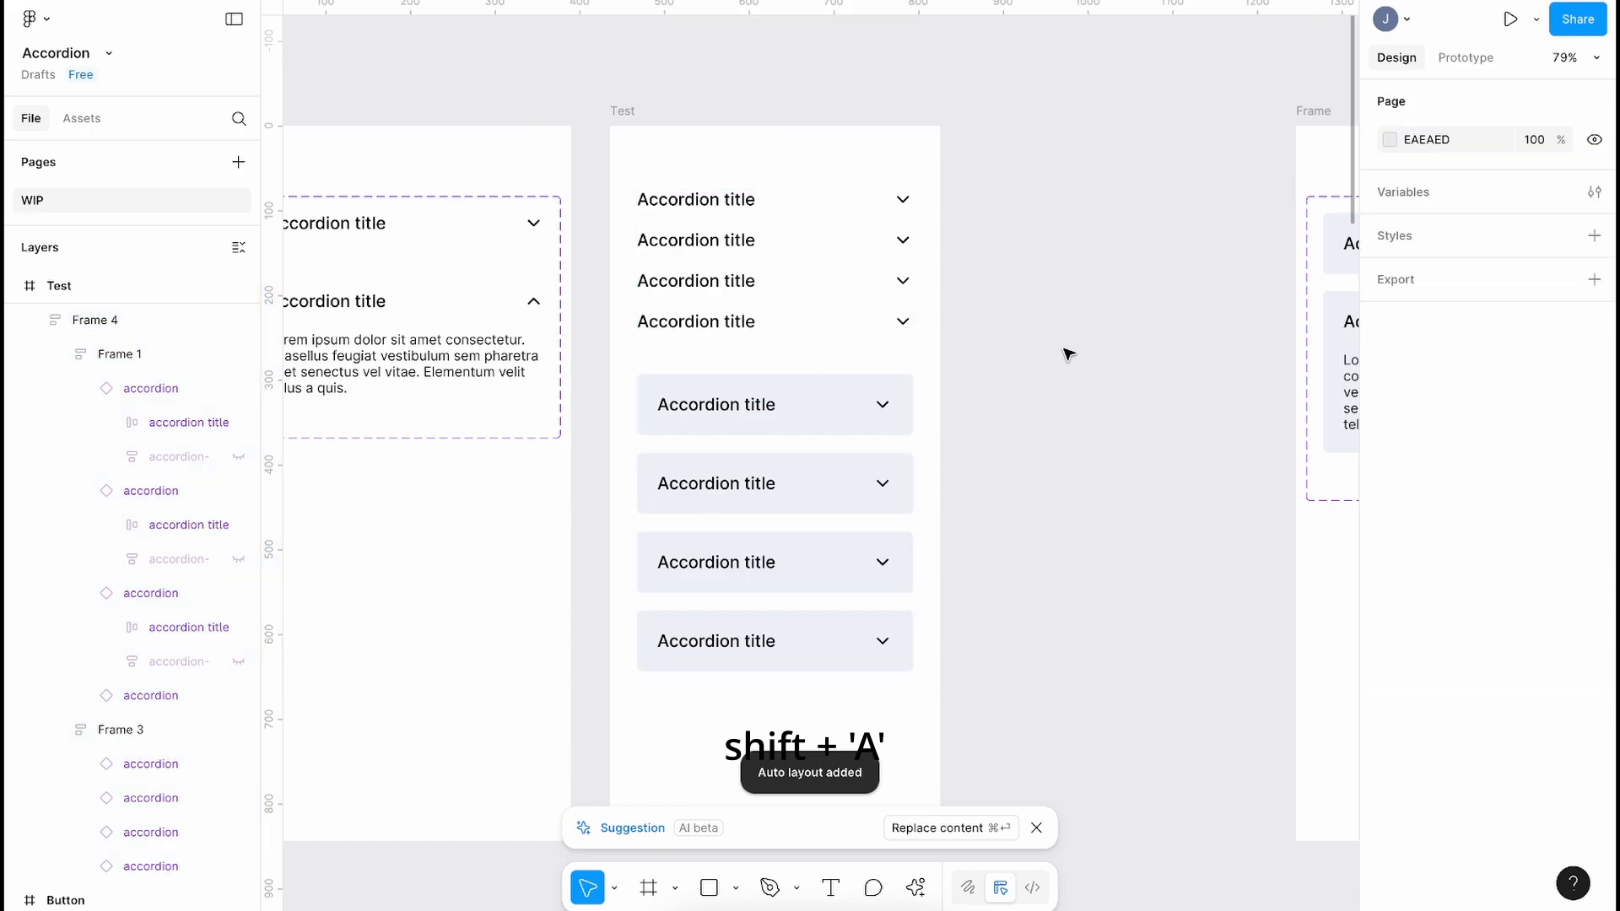
pyautogui.click(626, 111)
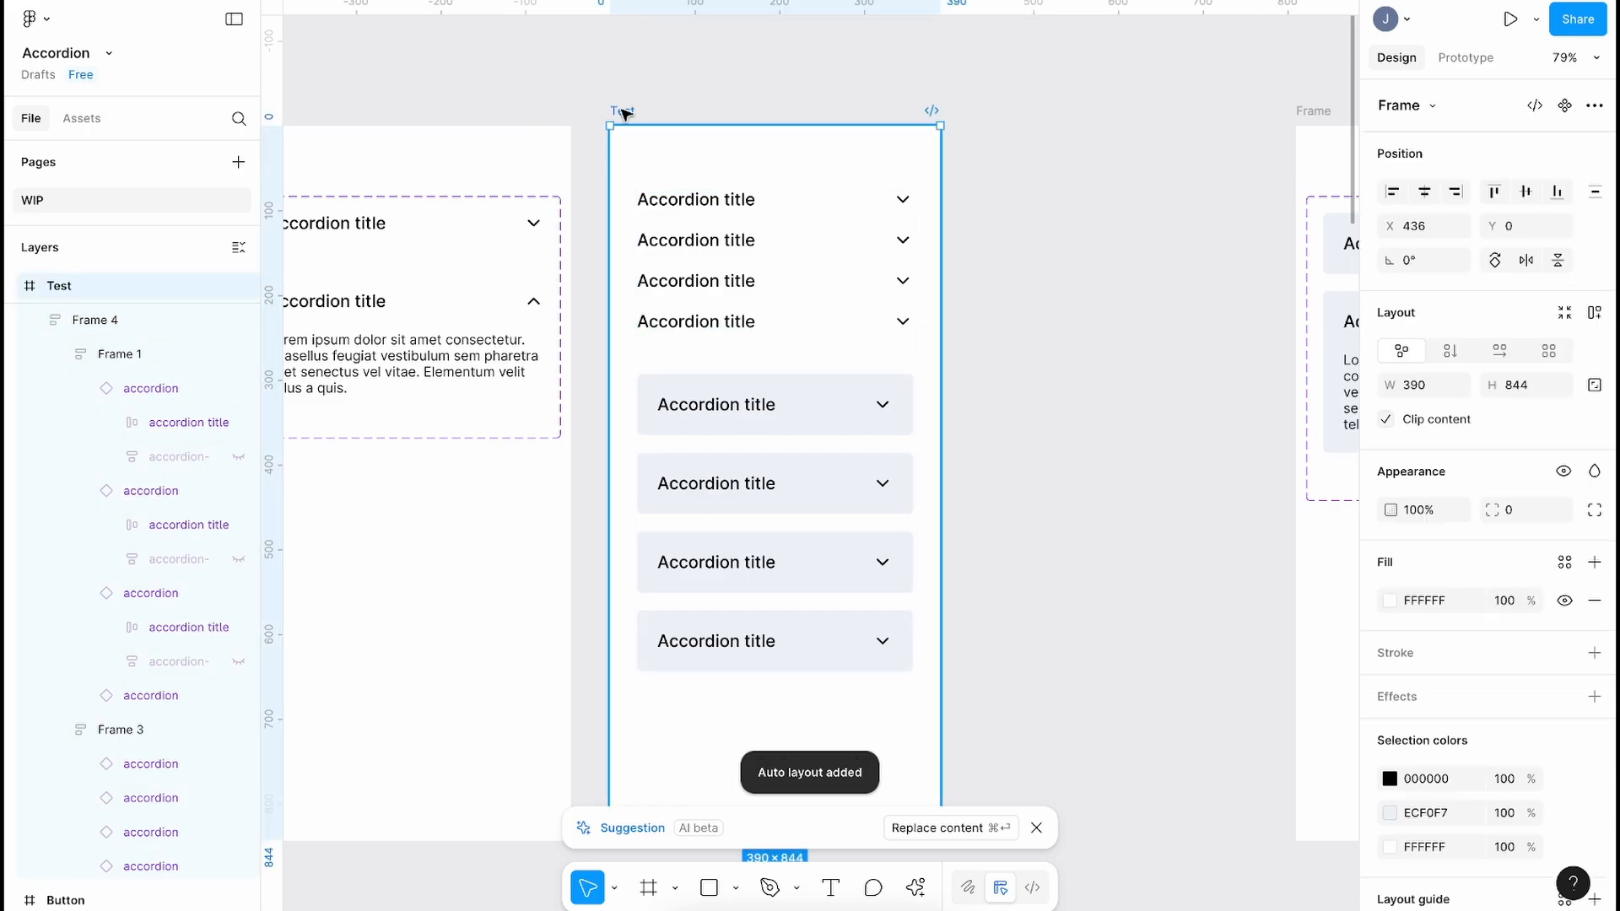
pyautogui.click(1510, 18)
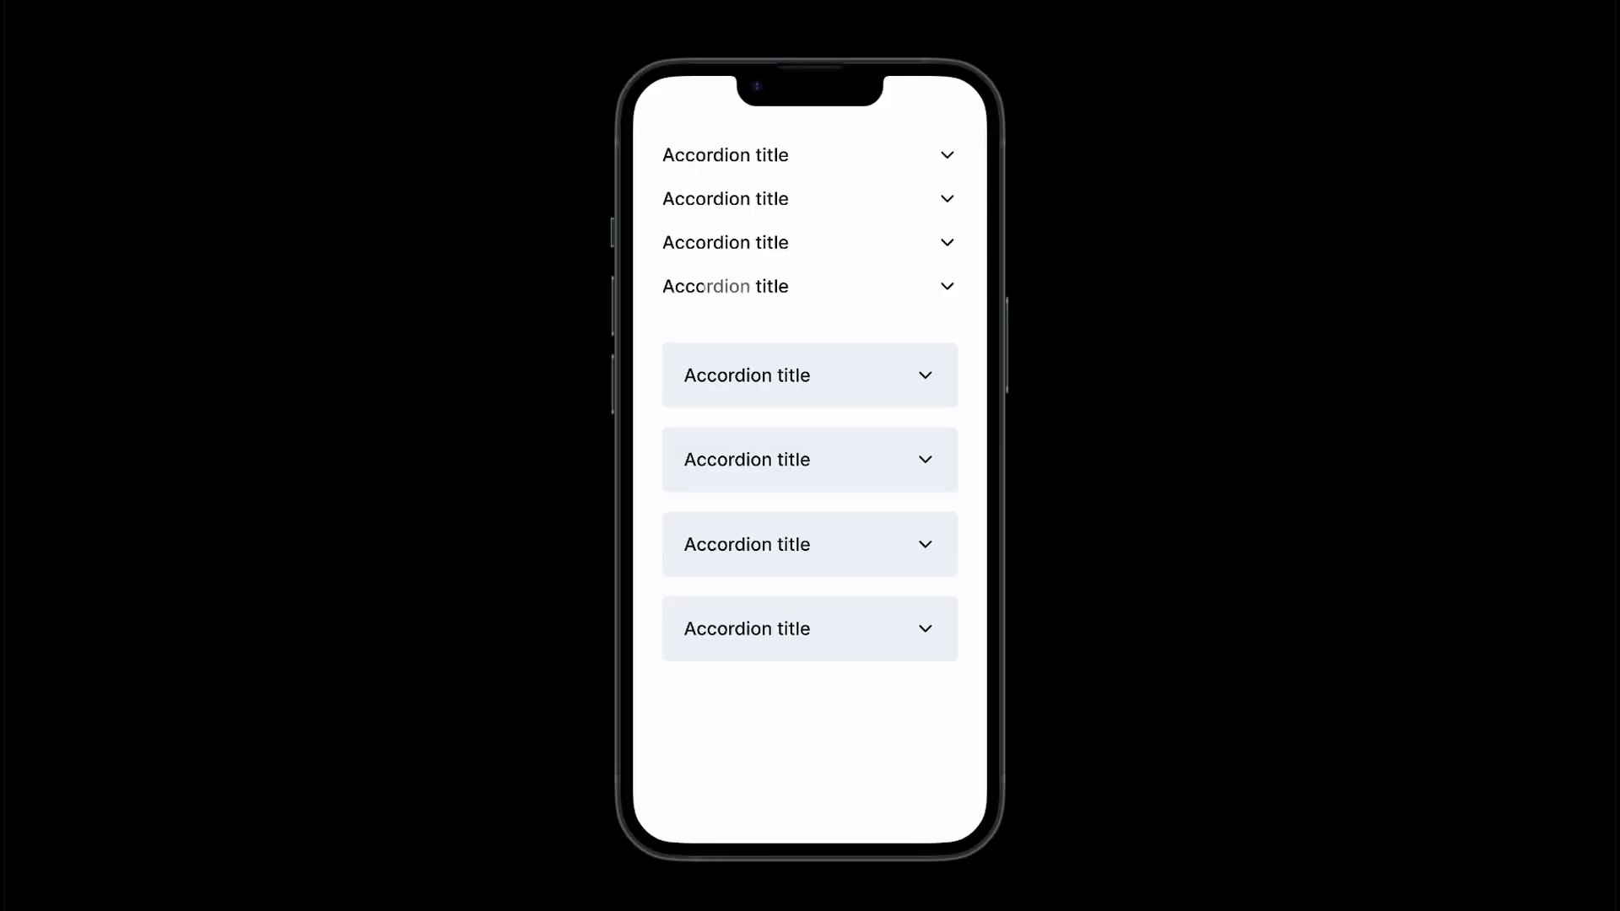
pyautogui.click(705, 286)
pyautogui.click(740, 286)
pyautogui.click(840, 381)
pyautogui.click(743, 374)
pyautogui.click(744, 458)
pyautogui.click(747, 459)
pyautogui.click(743, 543)
pyautogui.click(746, 543)
pyautogui.click(727, 624)
pyautogui.click(729, 631)
pyautogui.click(741, 375)
pyautogui.click(741, 375)
pyautogui.press('super+w')
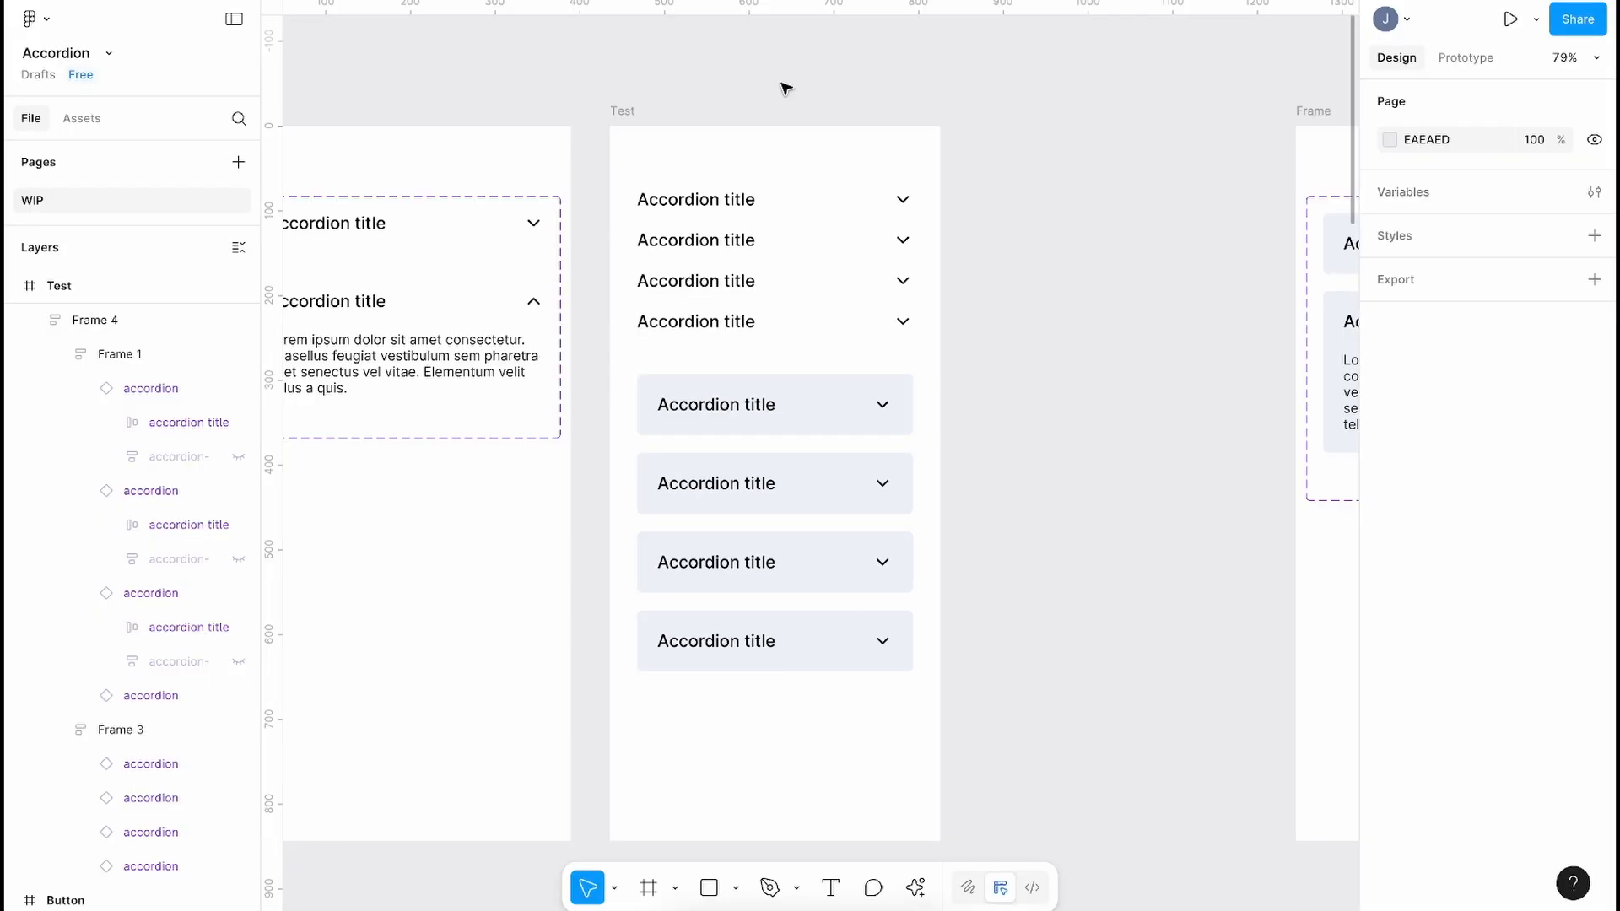